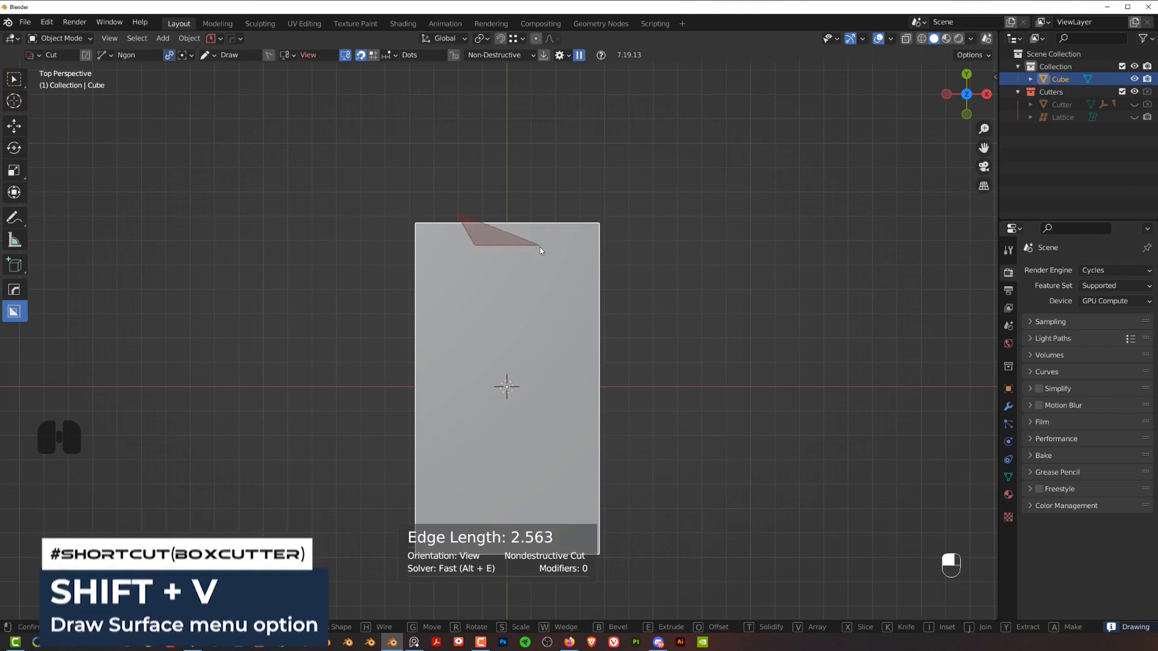
# - Draw an Ngon cut around one upper corner of the block, with notches along both edges, and keep its cutter selected
pyautogui.click(541, 246)
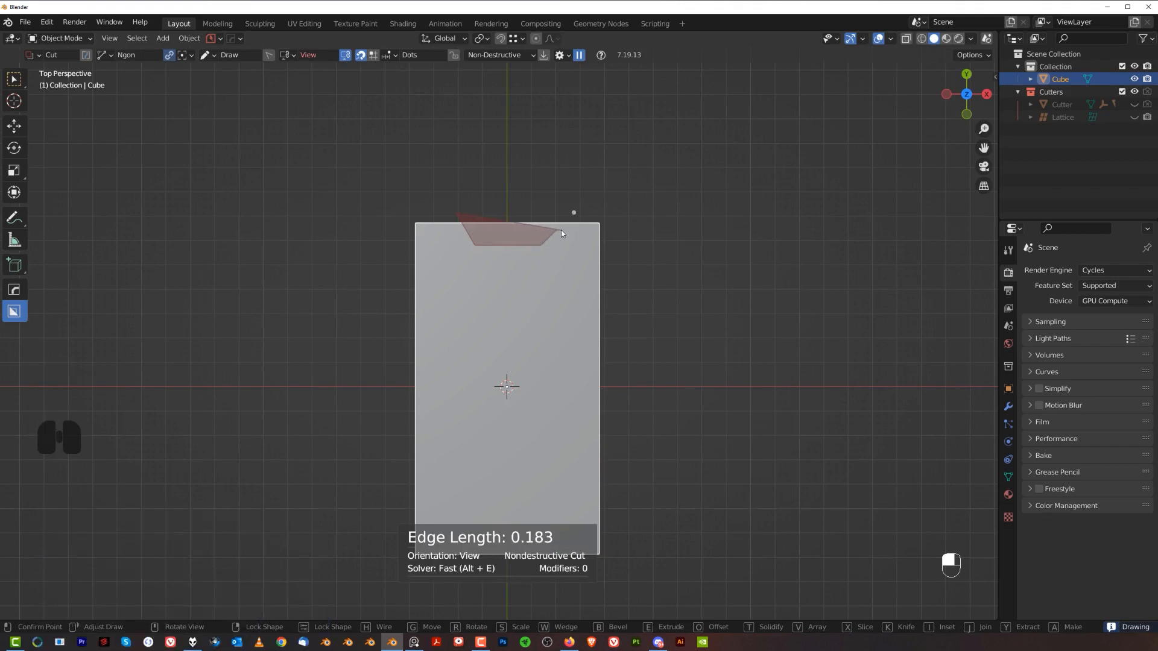
pyautogui.click(592, 230)
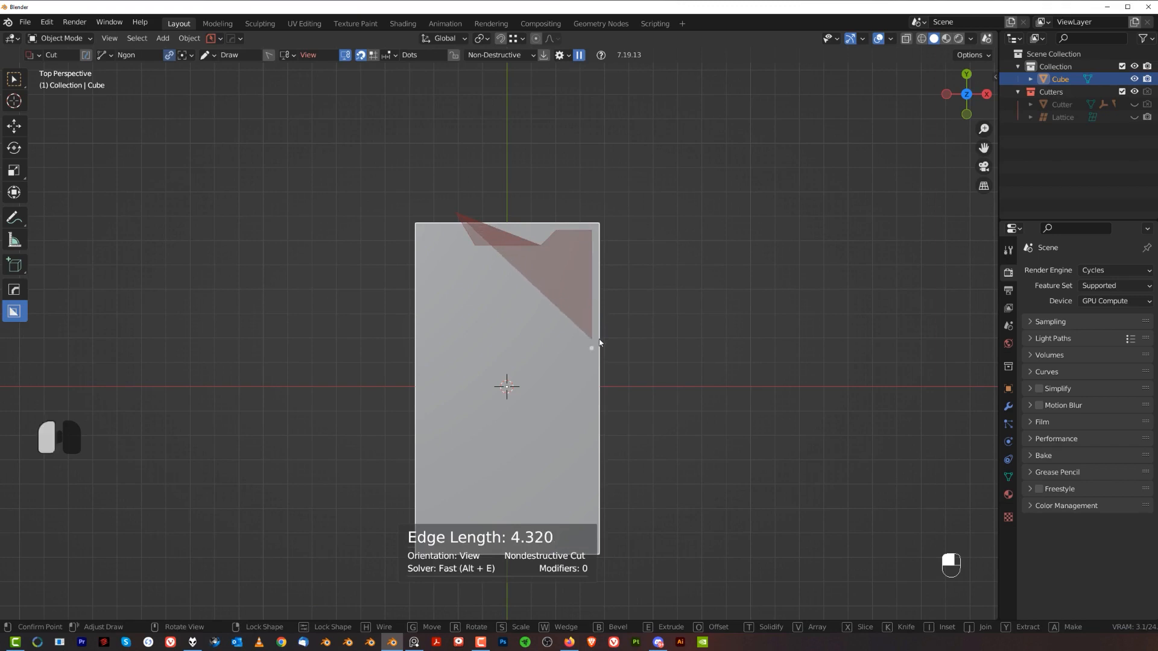
pyautogui.click(583, 355)
pyautogui.click(577, 363)
pyautogui.click(577, 453)
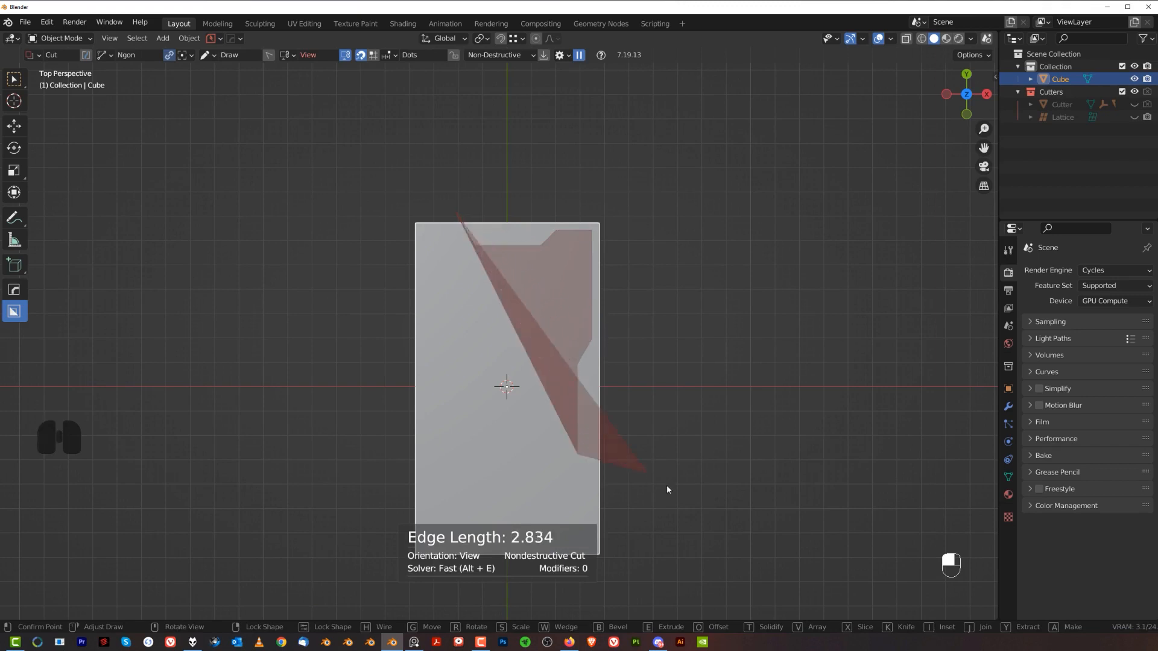
pyautogui.click(697, 484)
pyautogui.keyDown('shift'); pyautogui.click(729, 145); pyautogui.keyUp('shift')
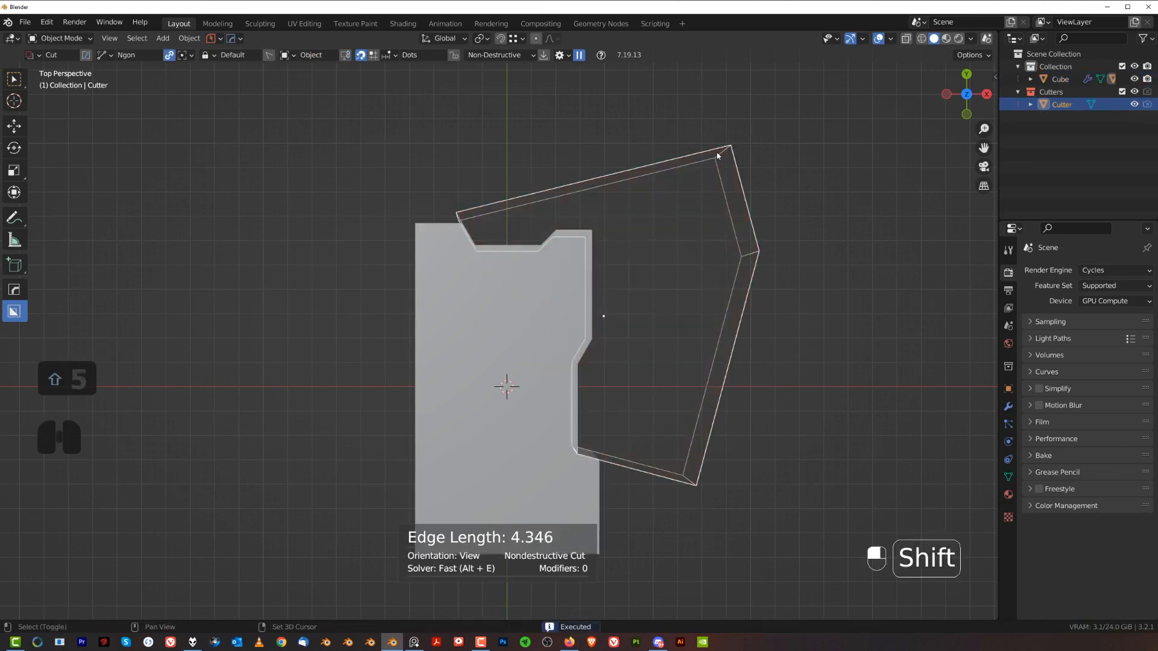
# - Edit the cutter mesh and bevel its vertical corner edge with one segment, about 0.45 m wide
pyautogui.moveTo(729, 145); pyautogui.dragTo(736, 487, button='middle')
pyautogui.press('Tab')
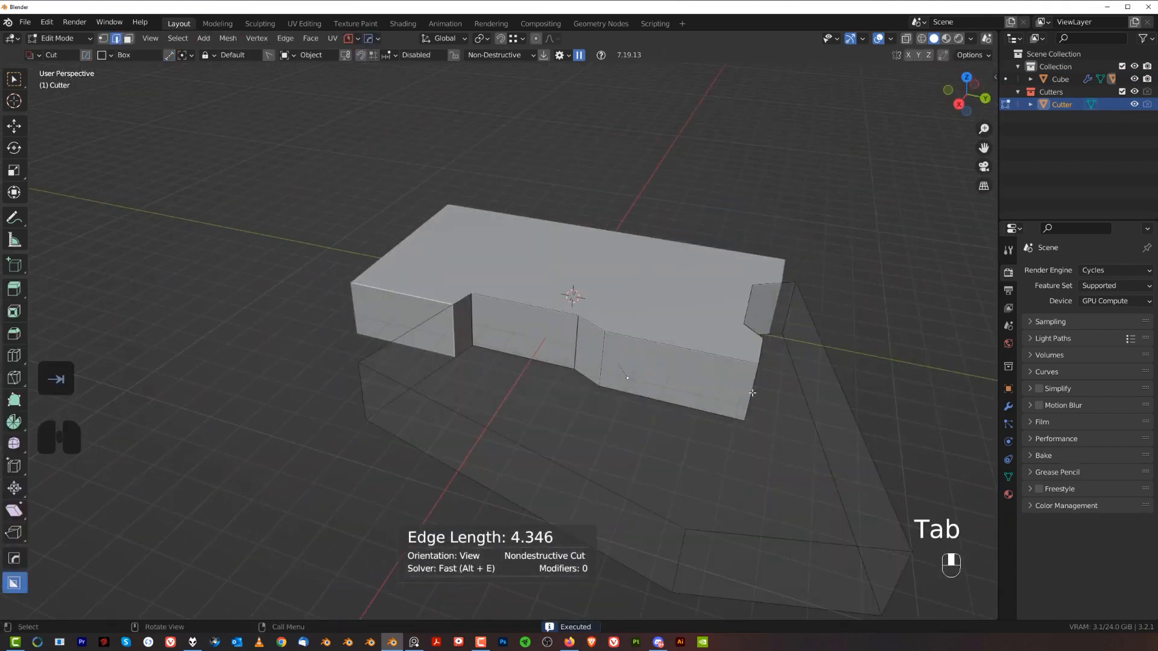
pyautogui.moveTo(752, 393); pyautogui.dragTo(425, 341, button='middle')
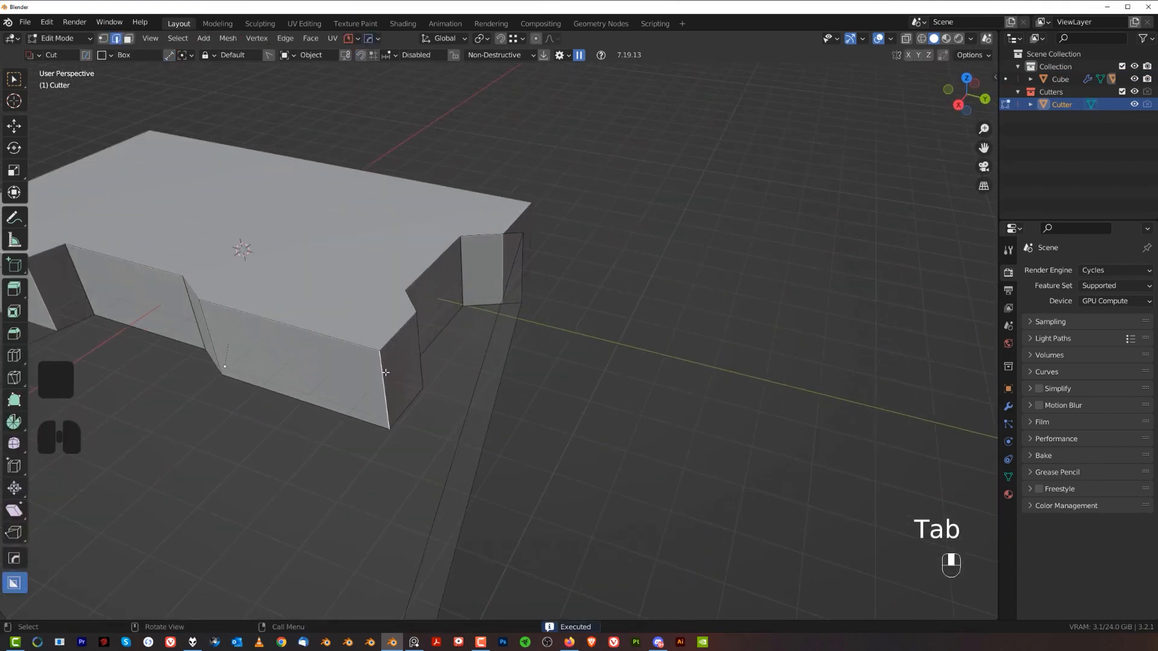
pyautogui.hotkey('ctrl', 'b')
pyautogui.press('shift')
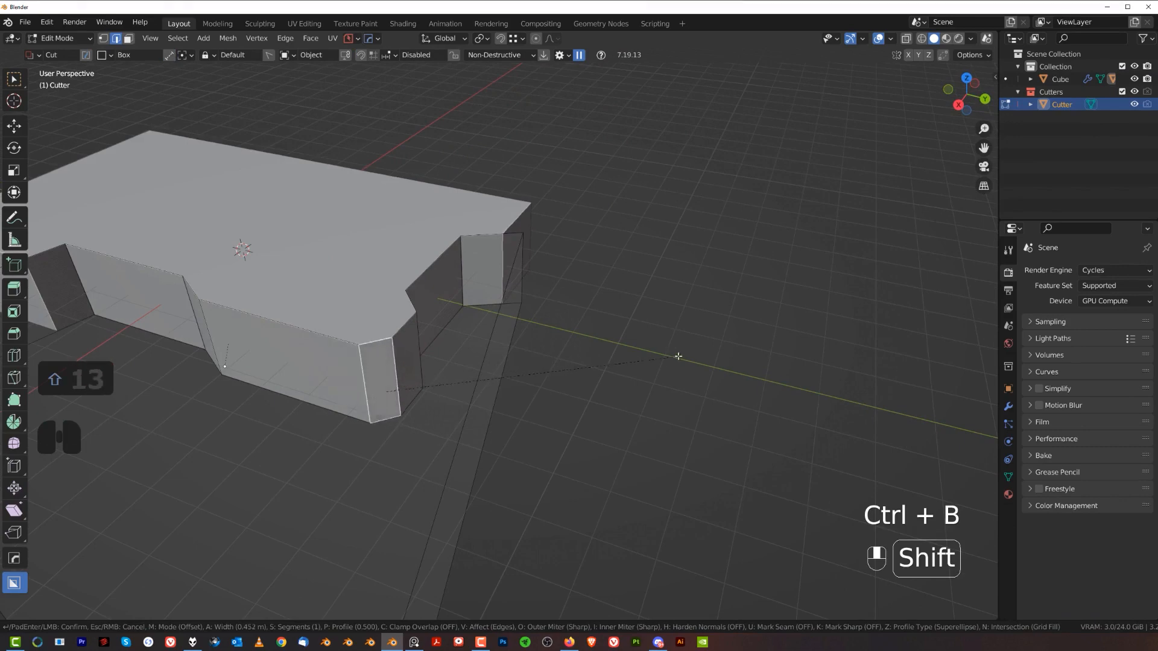
pyautogui.click(680, 355)
# - Move the selected edge of the bevelled corner about 0.3 m inward along global X
pyautogui.moveTo(462, 411); pyautogui.dragTo(564, 308, button='middle')
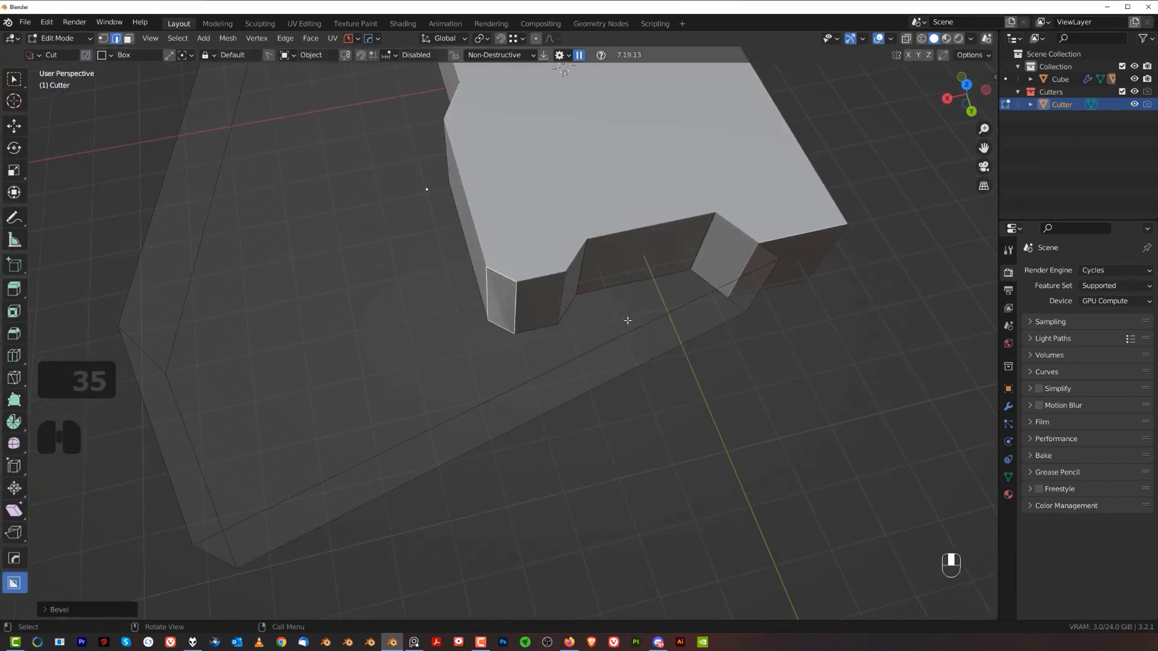
pyautogui.press('g')
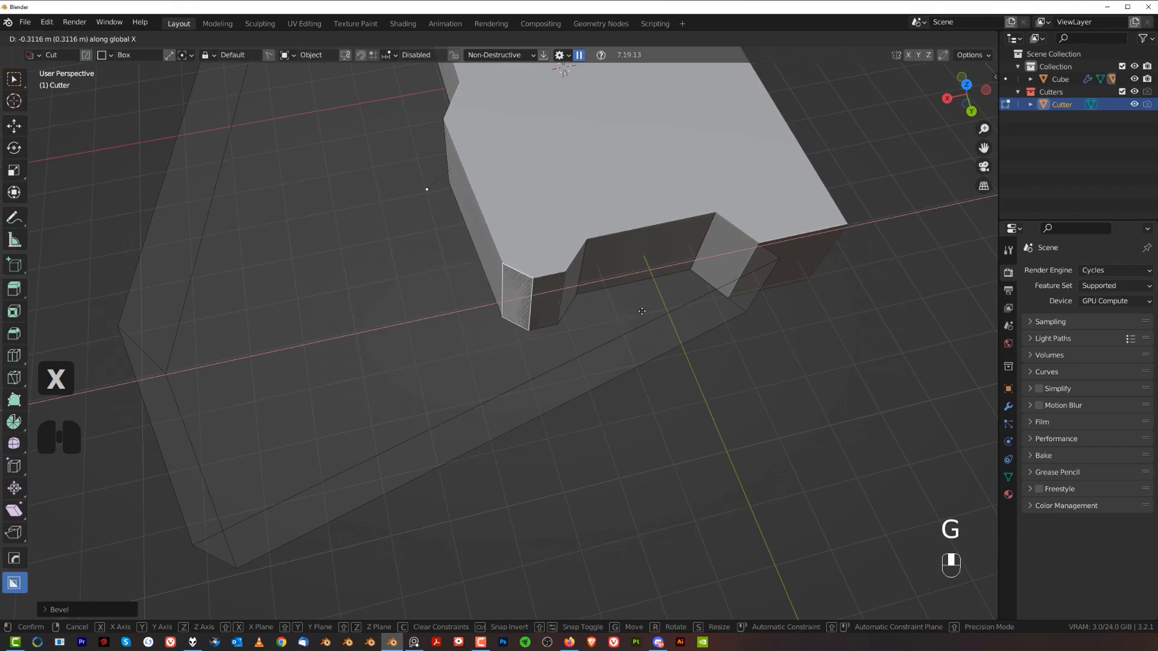
pyautogui.click(649, 310)
# - Move the cutter's slanted end-notch face about 0.59 m along negative X and finish editing the cutter mesh
pyautogui.moveTo(576, 272); pyautogui.dragTo(581, 303, button='middle')
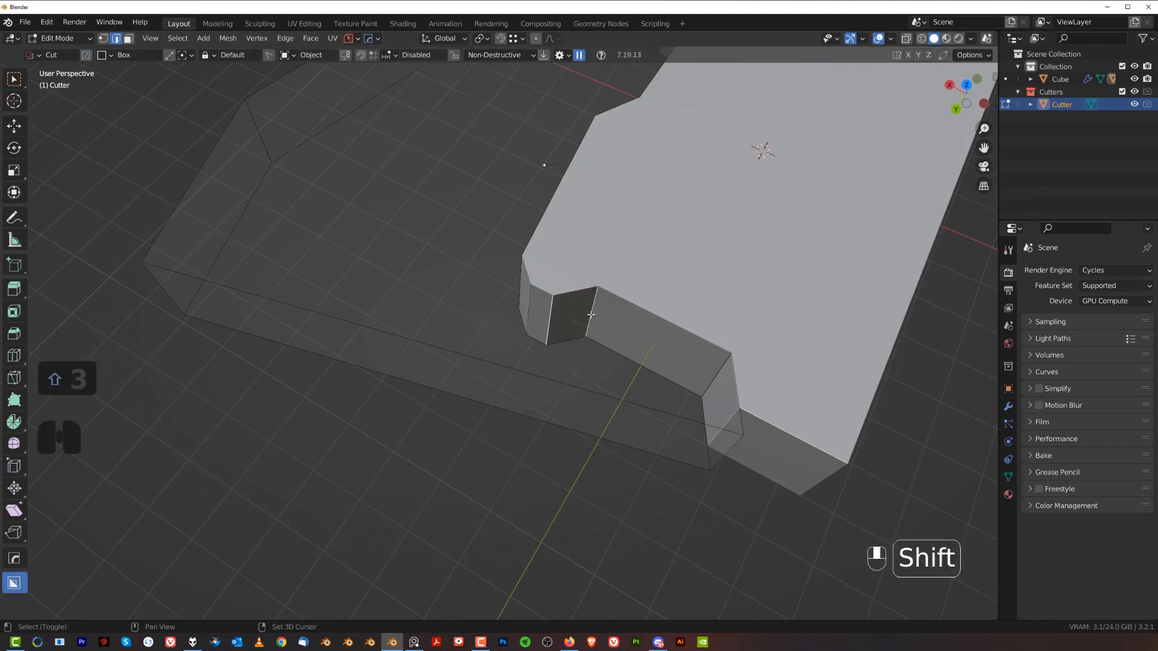
pyautogui.press('g')
pyautogui.press('x')
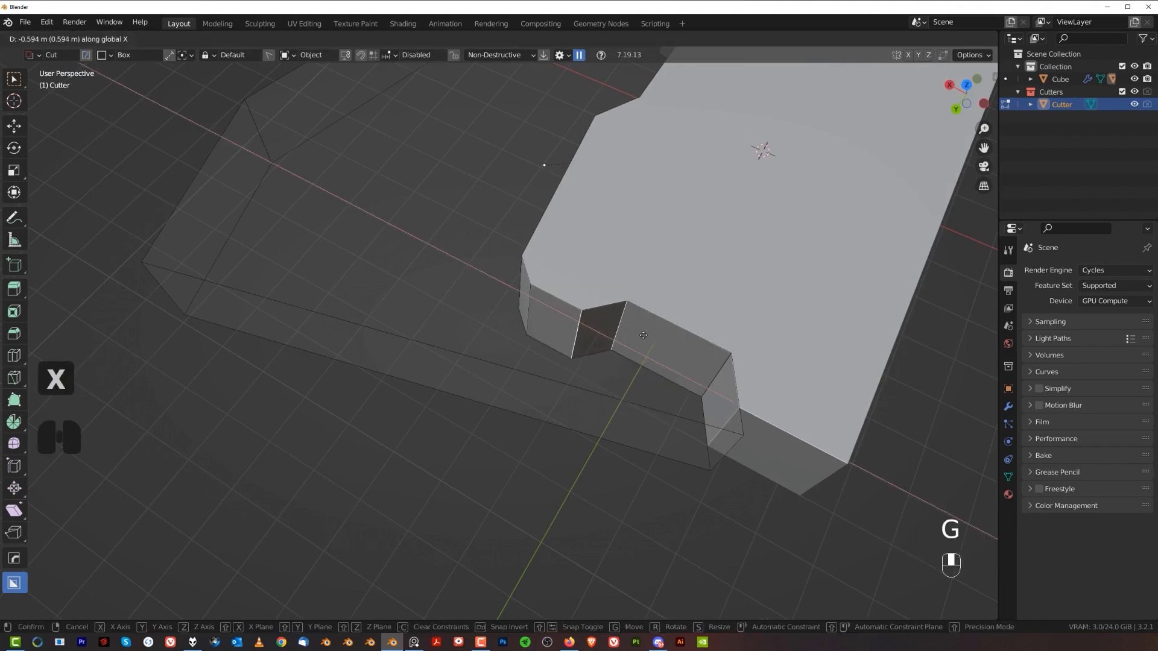
pyautogui.click(644, 336)
pyautogui.press('Tab')
# - Select the block and mirror it across both the X and Y axes with the HardOps mirror gizmo
pyautogui.scroll(-4, 681, 219)
pyautogui.moveTo(654, 250); pyautogui.dragTo(636, 284, button='middle')
pyautogui.click(619, 296)
pyautogui.hotkey('alt', 'x')
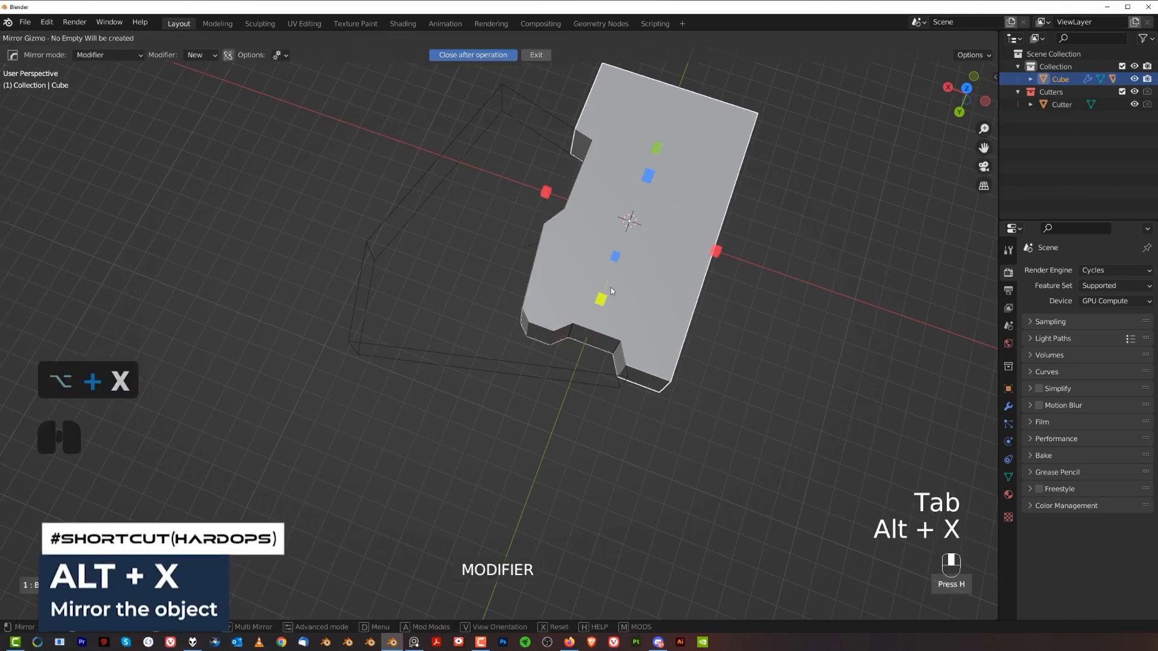
pyautogui.press('shift')
pyautogui.keyDown('shift'); pyautogui.click(560, 203); pyautogui.keyUp('shift')
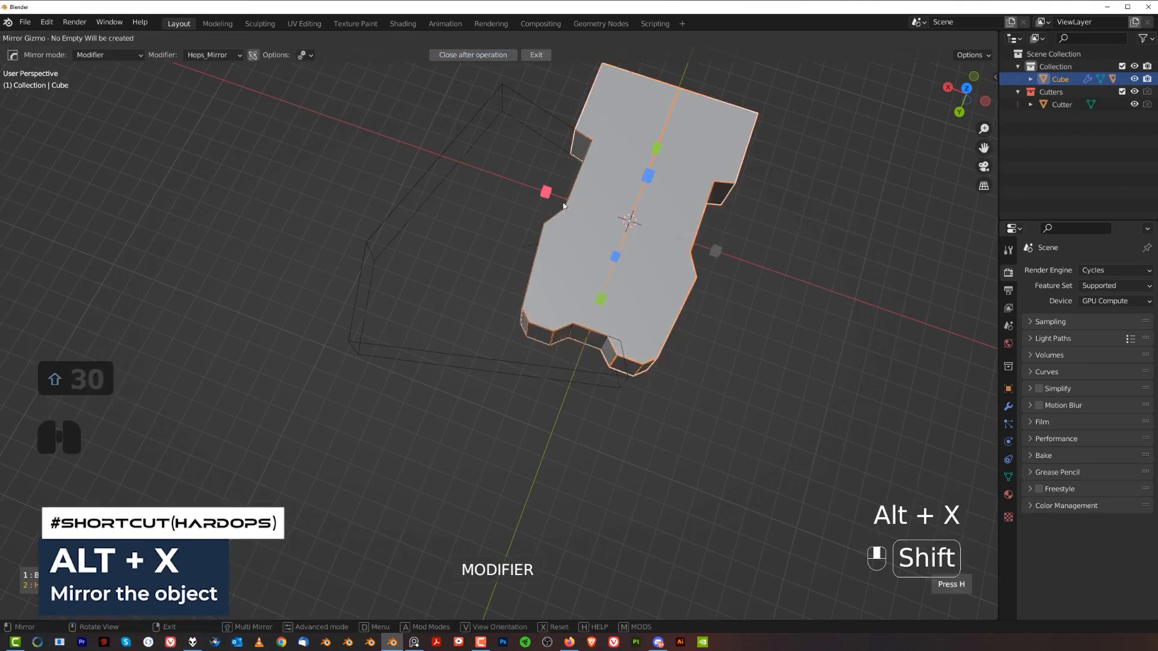
pyautogui.keyDown('shift'); pyautogui.click(605, 299); pyautogui.keyUp('shift')
pyautogui.moveTo(574, 300); pyautogui.dragTo(731, 280, button='middle')
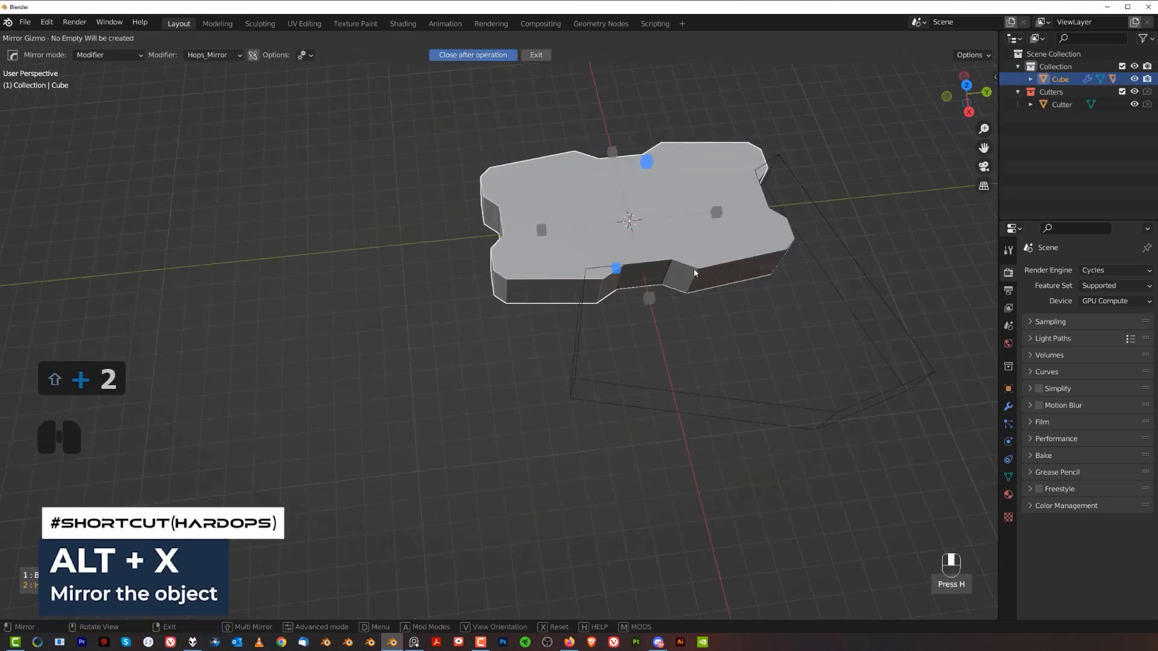
pyautogui.keyDown('shift'); pyautogui.click(660, 286); pyautogui.keyUp('shift')
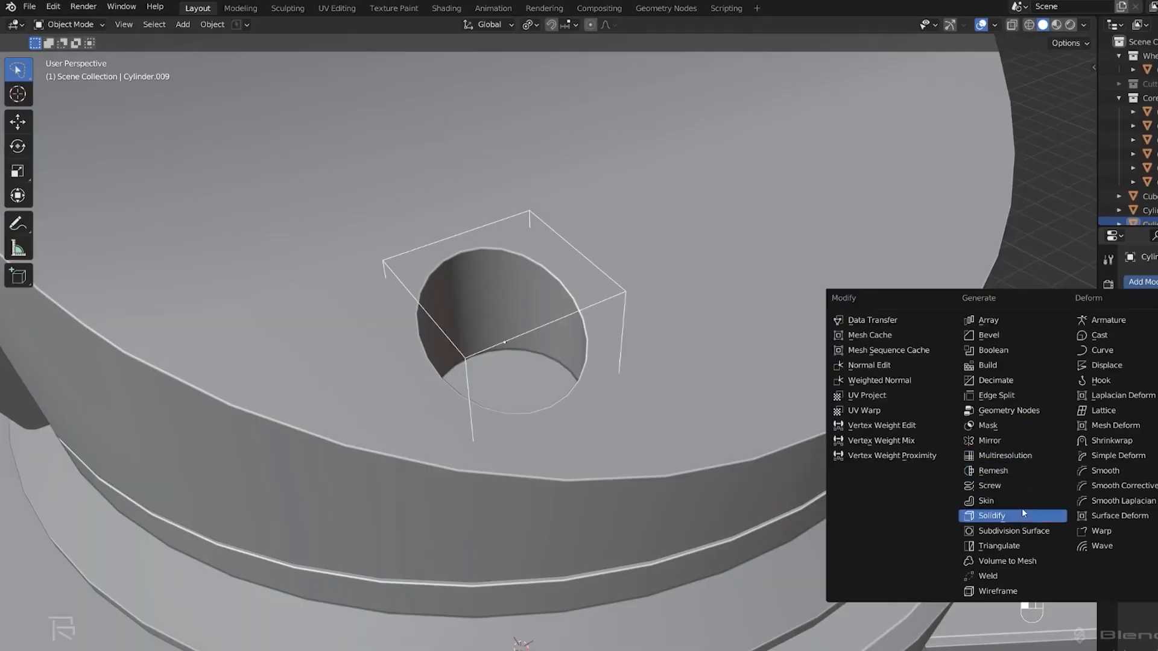
pyautogui.click(776, 517)
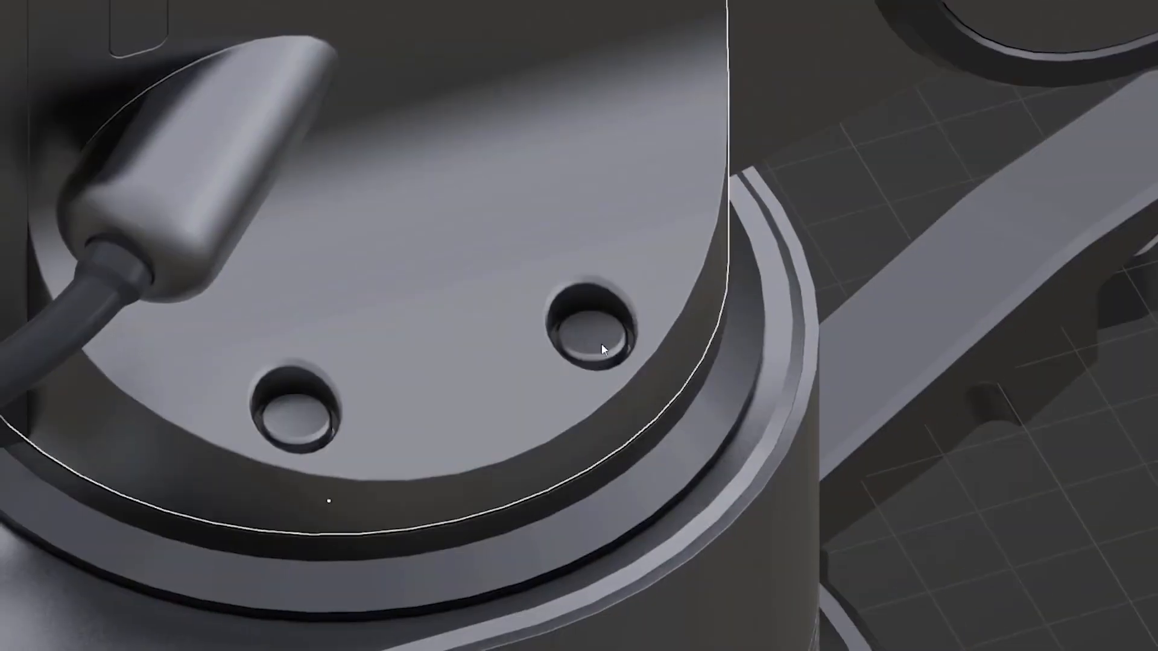
pyautogui.press('Tab')
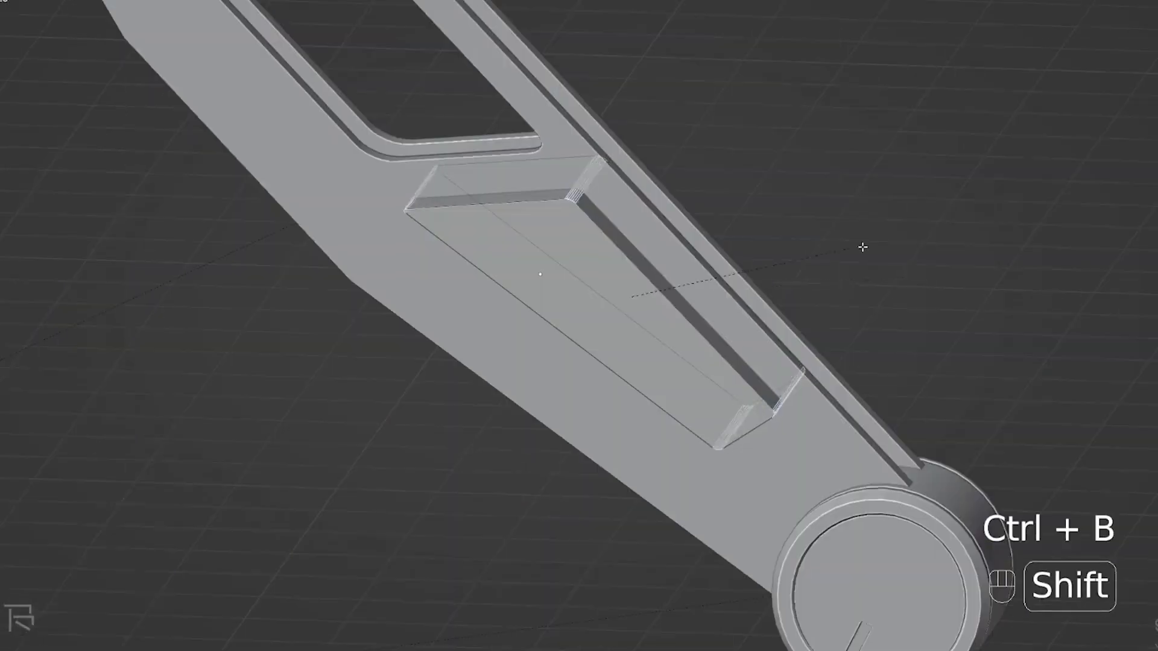
pyautogui.press('Tab')
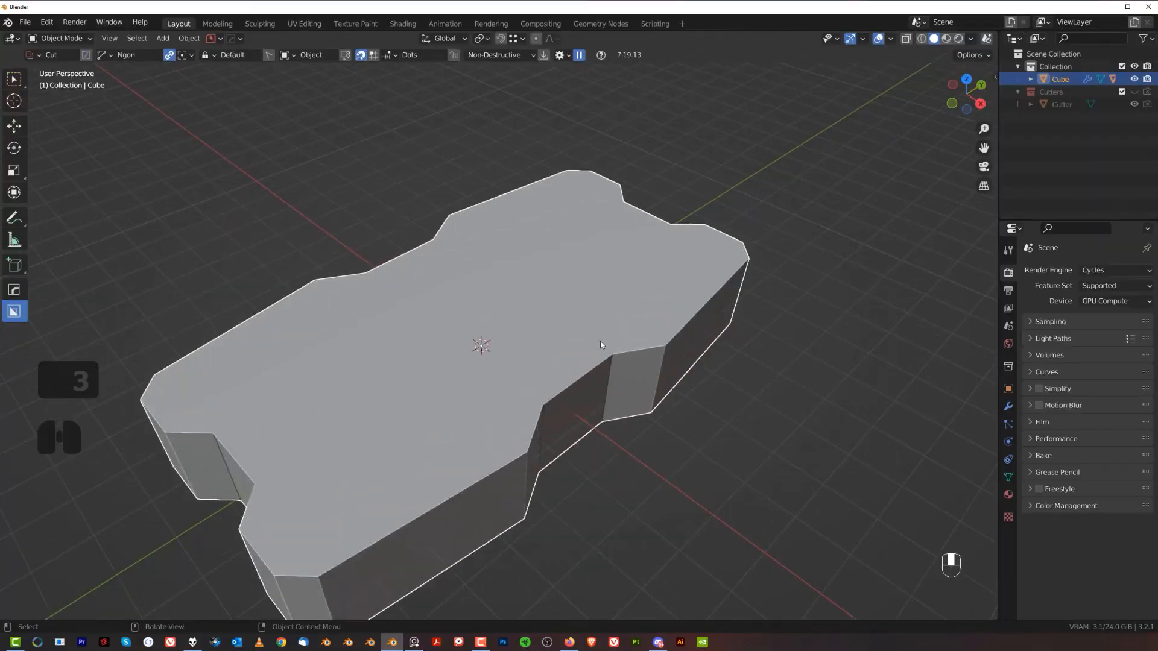
# - Switch the BoxCutter shape to Circle with dot snapping enabled, discarding the Ngon started on the block's top
pyautogui.press('KP_4')
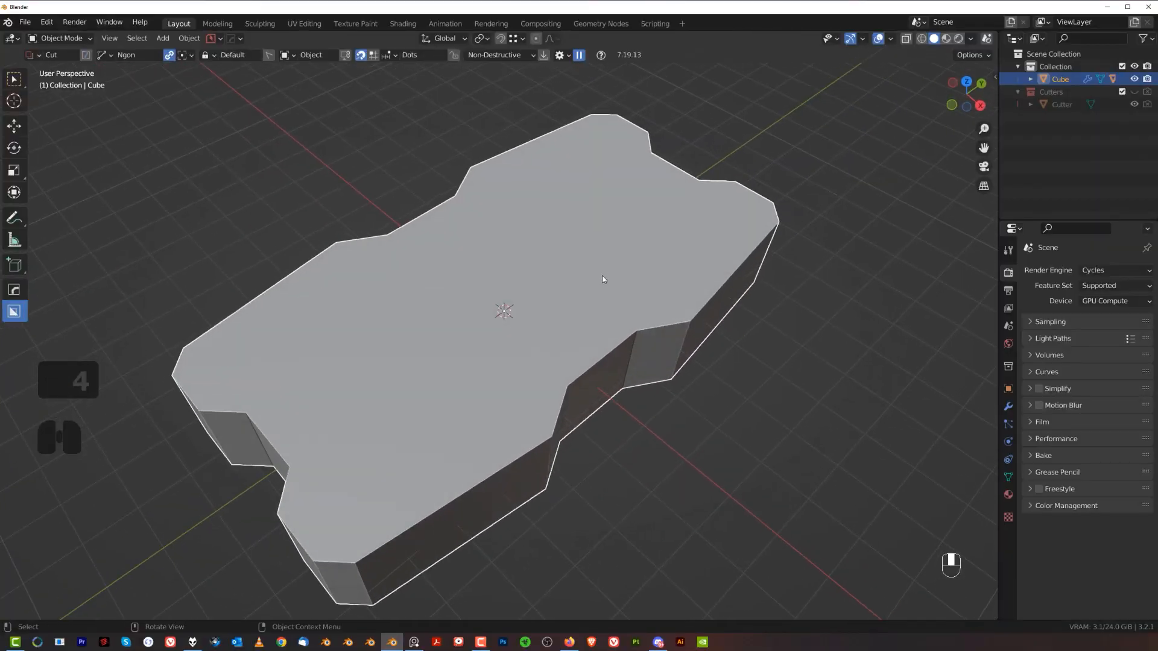
pyautogui.moveTo(608, 292); pyautogui.dragTo(495, 248, button='middle')
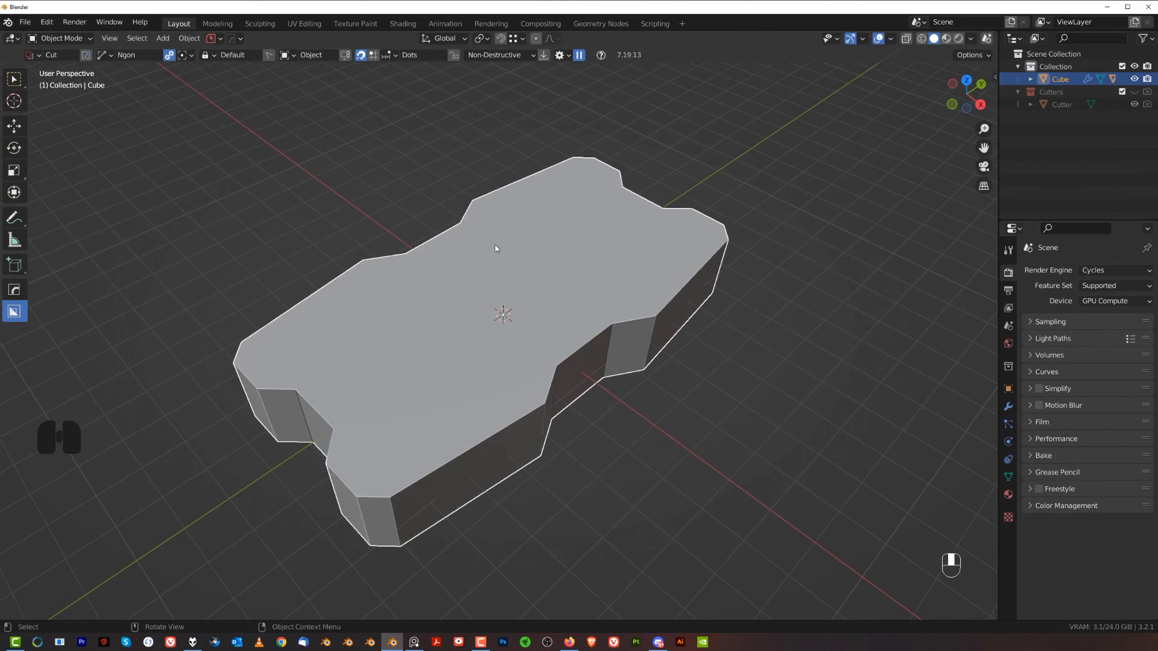
pyautogui.click(360, 55)
pyautogui.press('KP_5')
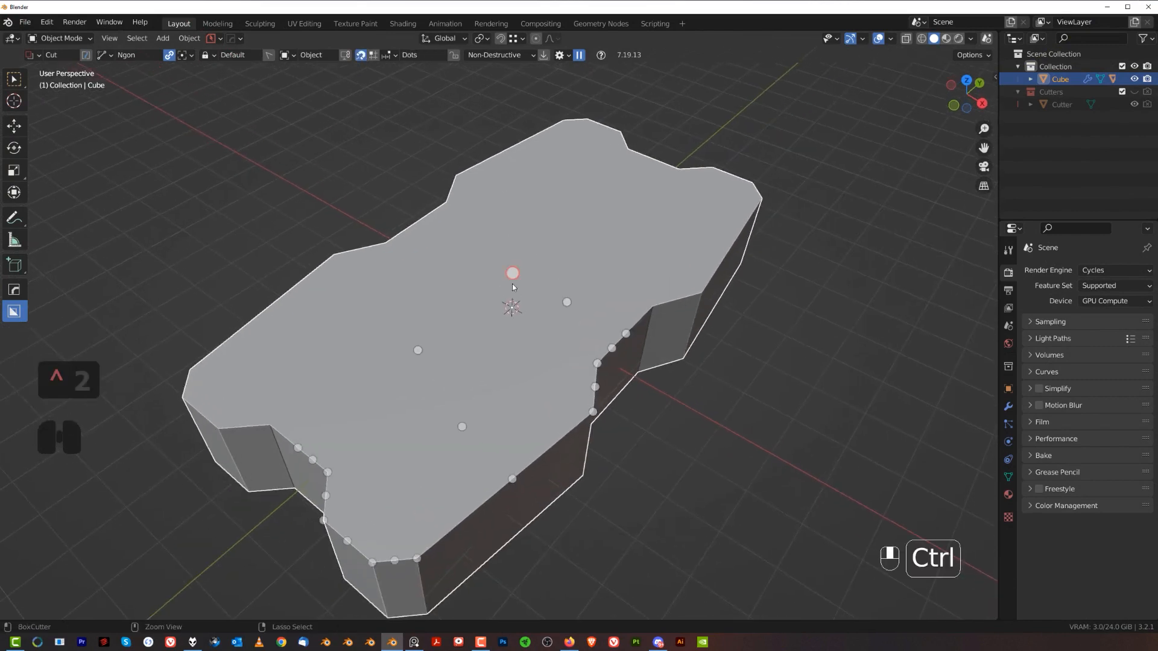
pyautogui.keyDown('ctrl'); pyautogui.click(512, 284); pyautogui.keyUp('ctrl')
pyautogui.rightClick(555, 281)
pyautogui.press('d')
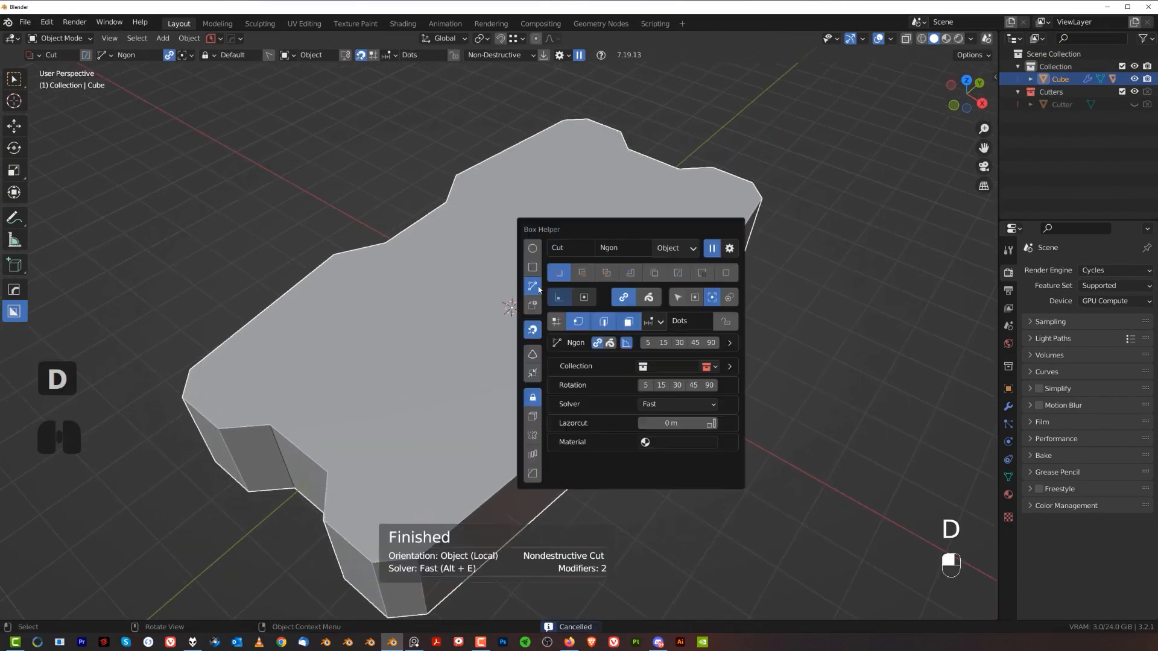
pyautogui.click(532, 248)
# - Draw a circle from the block's top centre, switch it to Join, and extrude it into a cylinder rising above the surface
pyautogui.keyDown('ctrl'); pyautogui.moveTo(512, 283); pyautogui.dragTo(698, 297); pyautogui.keyUp('ctrl')
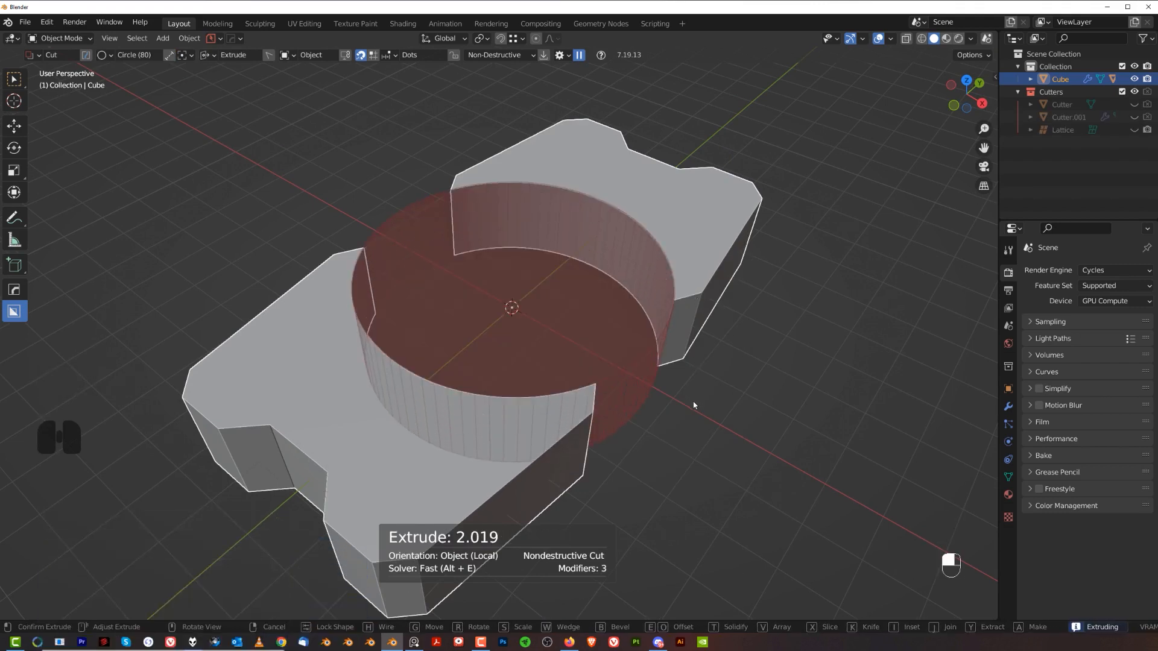
pyautogui.press('j')
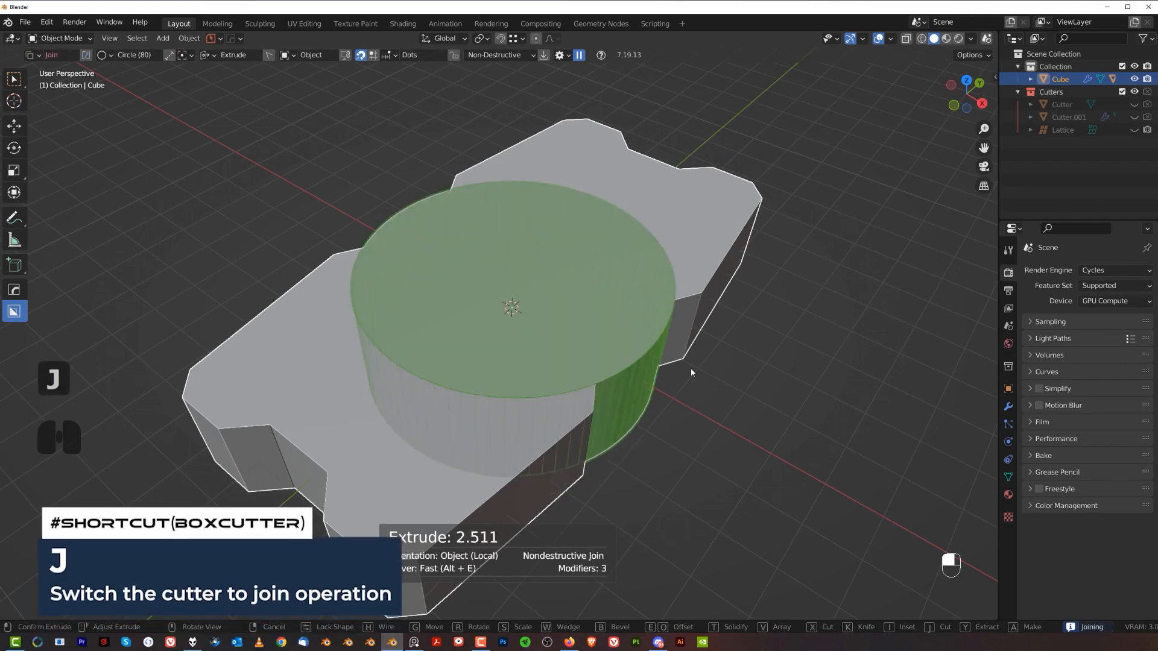
pyautogui.press('e')
pyautogui.keyDown('shift'); pyautogui.click(686, 346); pyautogui.keyUp('shift')
pyautogui.keyDown('shift'); pyautogui.click(736, 353); pyautogui.keyUp('shift')
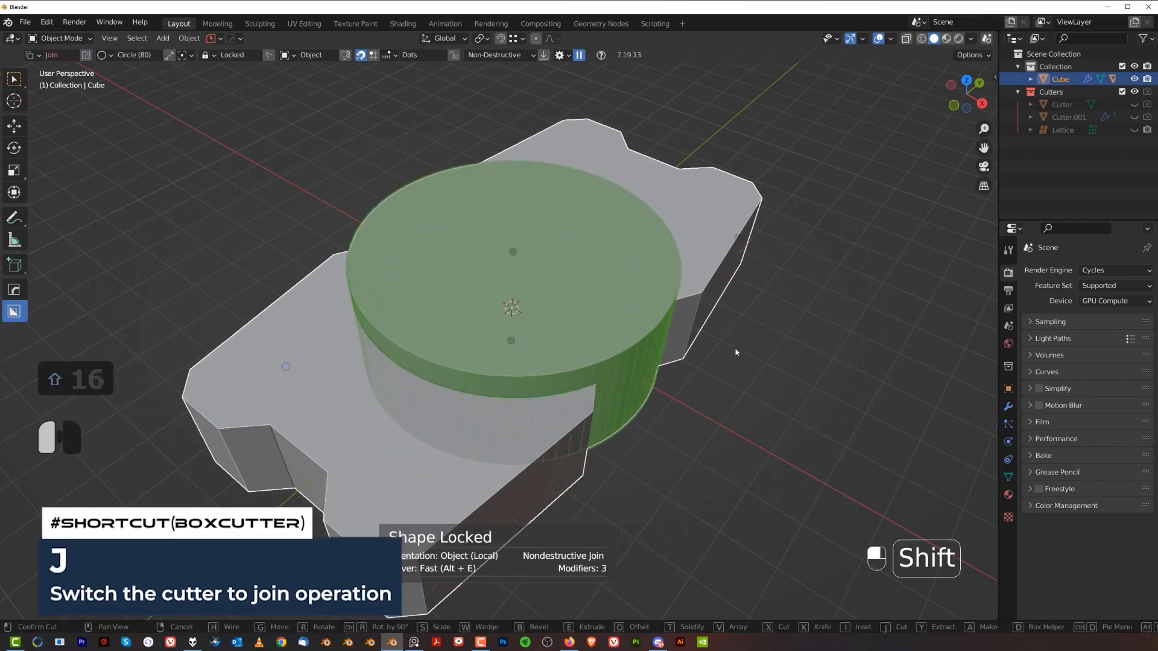
# - Edit the joined cylinder's mesh and bevel the rim of its top face with one segment
pyautogui.press('Tab')
pyautogui.click(638, 288)
pyautogui.moveTo(641, 284); pyautogui.dragTo(630, 262, button='middle')
pyautogui.hotkey('ctrl', 'b')
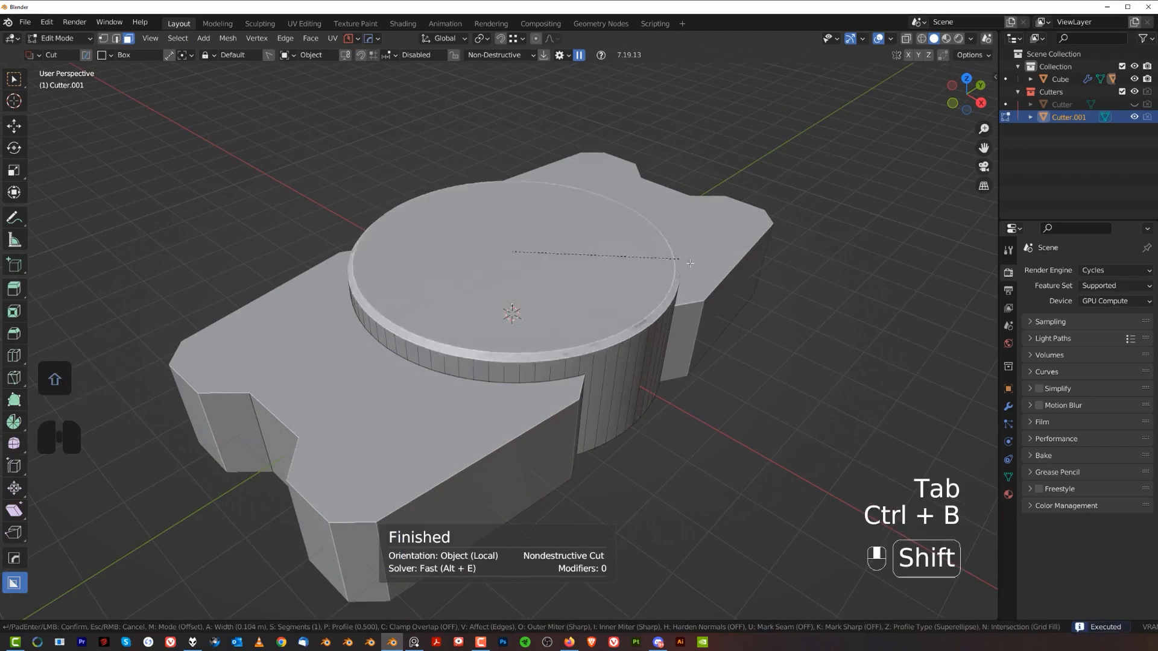
pyautogui.click(873, 316)
# - Mirror the bevelled cylinder's mesh along its own vertical axis and finish editing it
pyautogui.moveTo(670, 365); pyautogui.dragTo(517, 507, button='middle')
pyautogui.scroll(2, 609, 320)
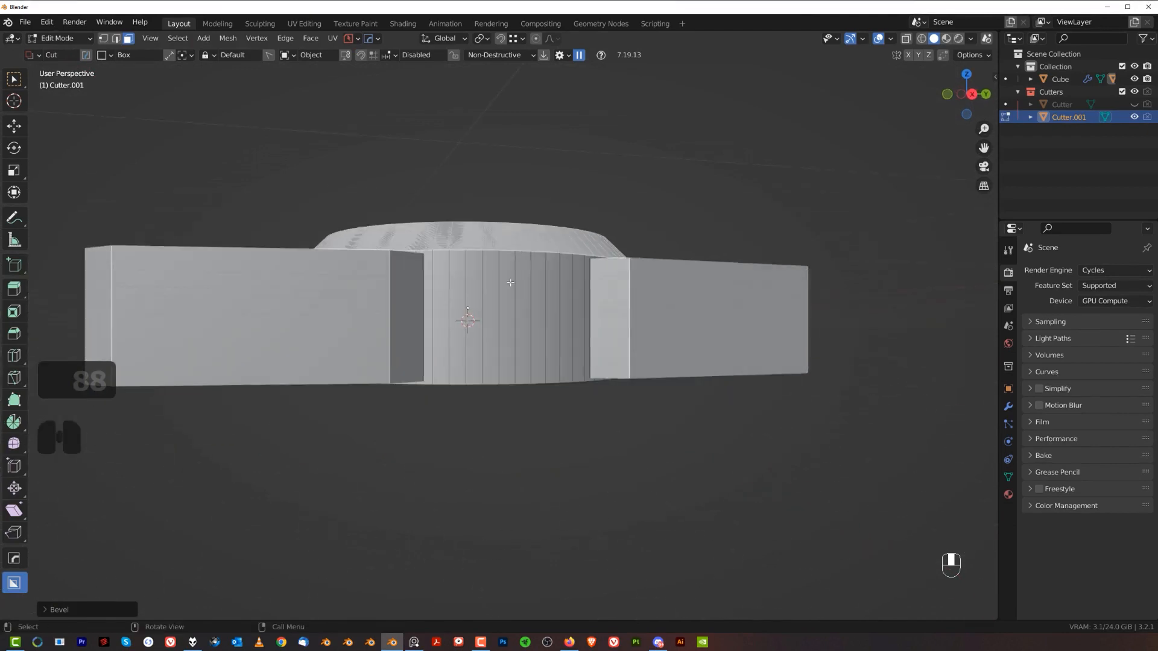
pyautogui.hotkey('alt', 'x')
pyautogui.press('Tab')
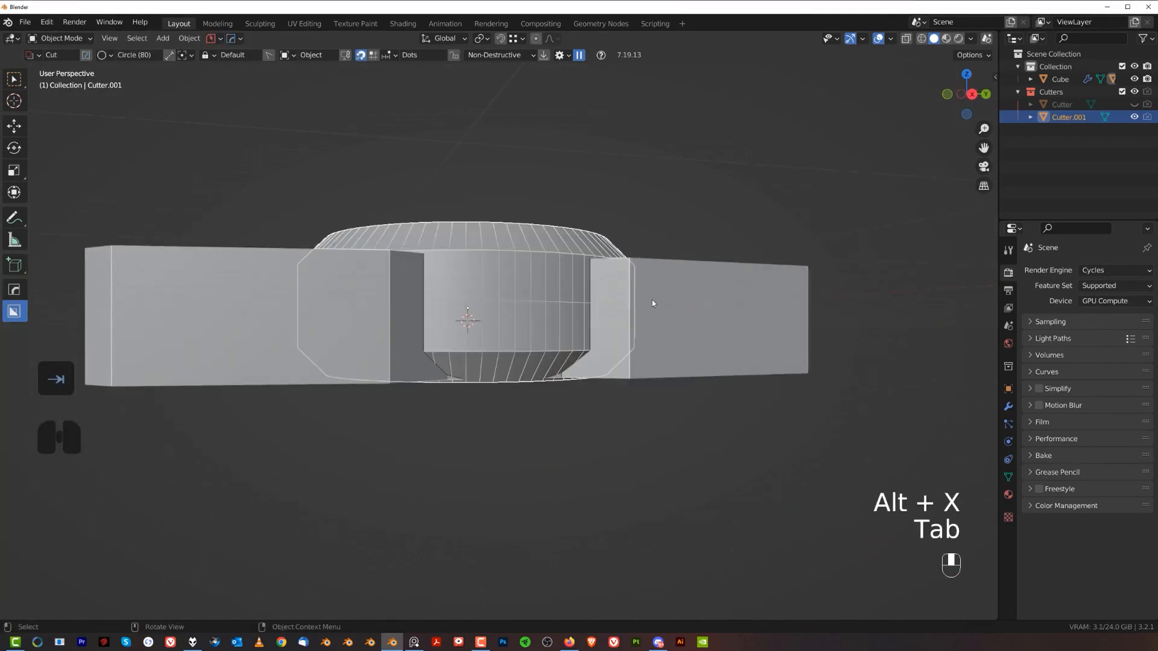
# - Mirror the cylinder cutter about the block across the Z axis and hide the cutters
pyautogui.keyDown('shift'); pyautogui.click(681, 274); pyautogui.keyUp('shift')
pyautogui.hotkey('alt', 'x')
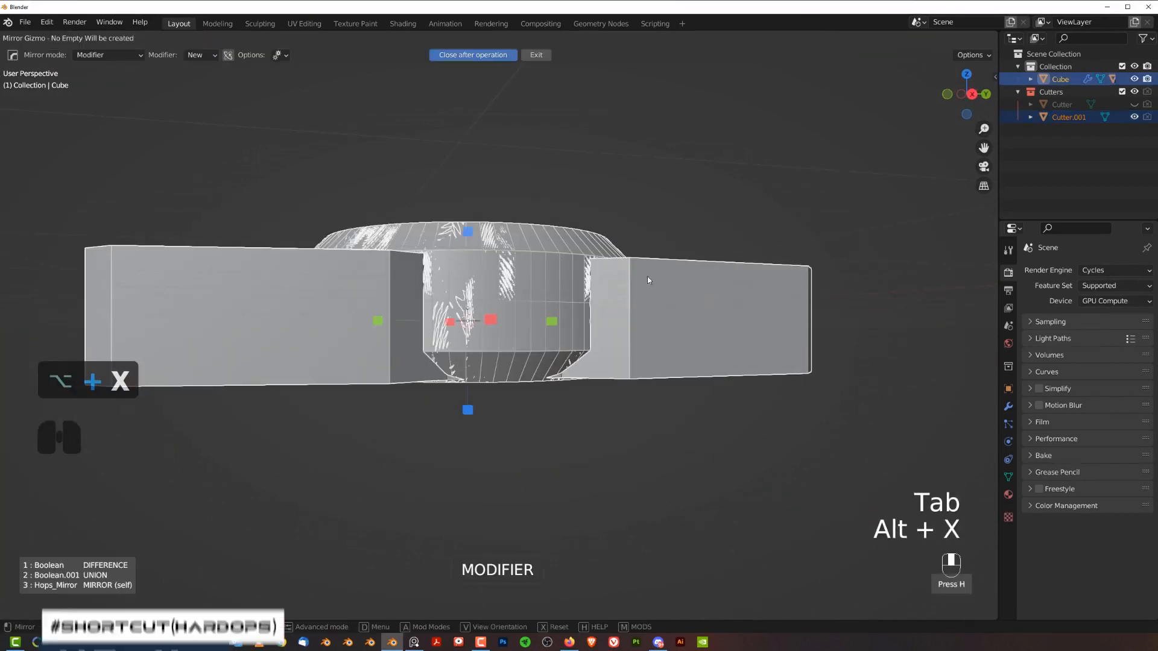
pyautogui.click(472, 230)
pyautogui.moveTo(606, 262); pyautogui.dragTo(686, 284, button='middle')
pyautogui.hotkey('shift', '2')
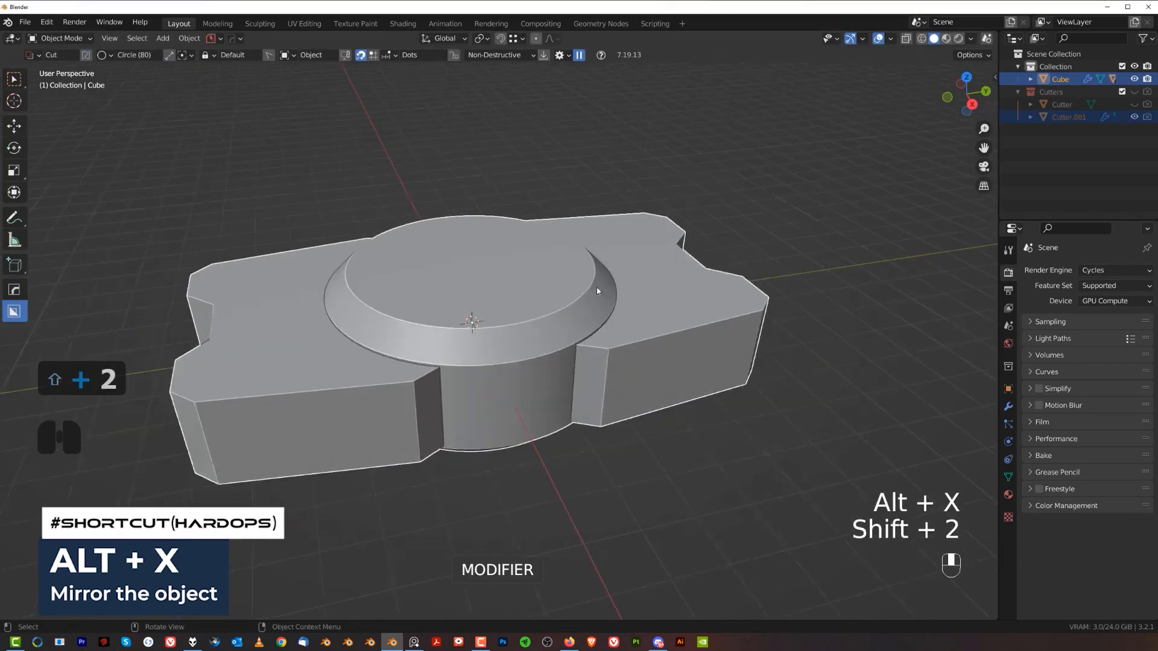
# - Recall the cylinder's boolean cutter with Ever Scroll in the right orthographic view
pyautogui.moveTo(596, 287); pyautogui.dragTo(528, 310, button='middle')
pyautogui.press('`')
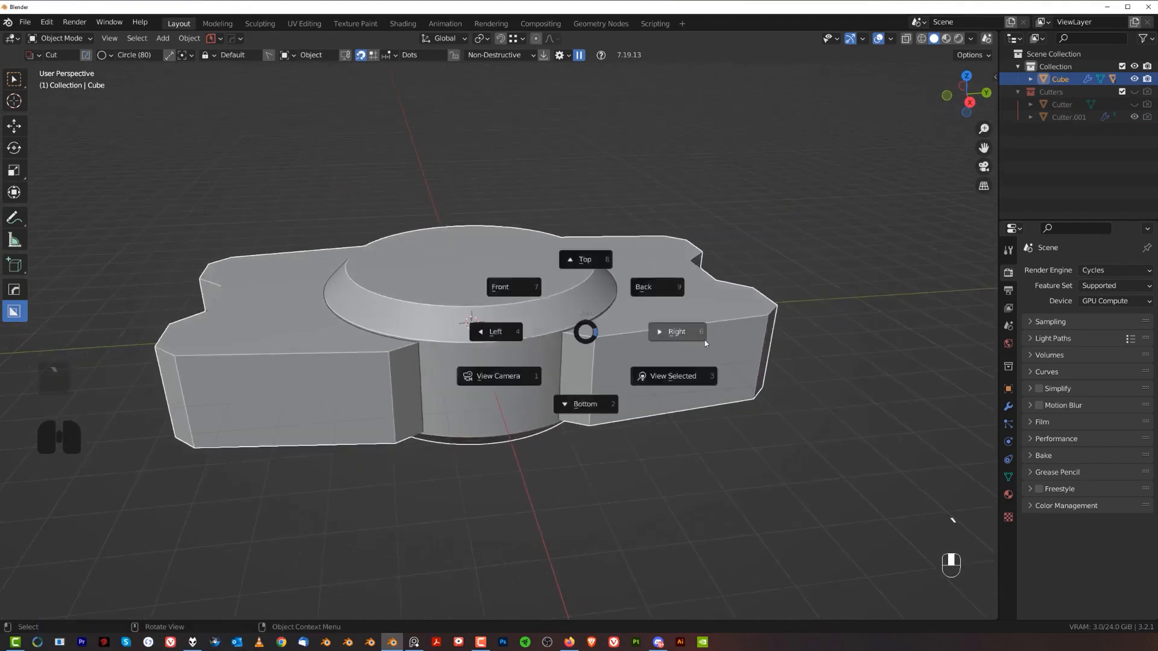
pyautogui.click(705, 340)
pyautogui.press('KP_5')
pyautogui.press('q')
pyautogui.click(588, 325)
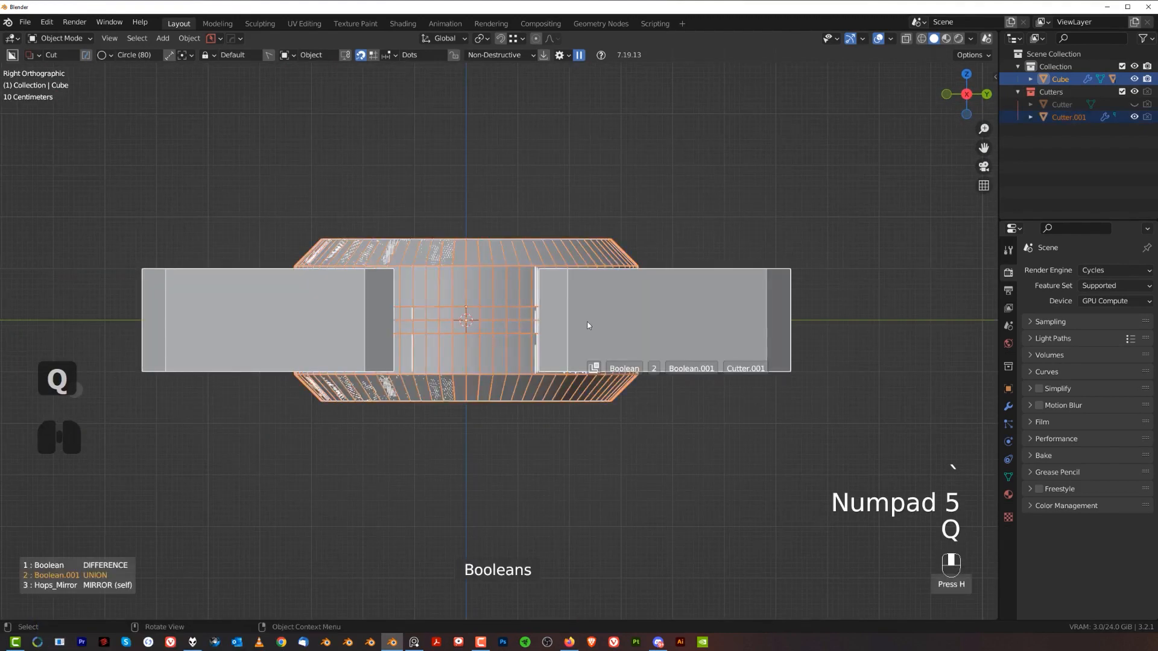
pyautogui.click(586, 325)
# - Select the block, recall its original Ngon cutter with Ever Scroll, and show it in the right orthographic view
pyautogui.moveTo(551, 313); pyautogui.dragTo(624, 357, button='middle')
pyautogui.press('KP_5')
pyautogui.click(625, 352)
pyautogui.press('q')
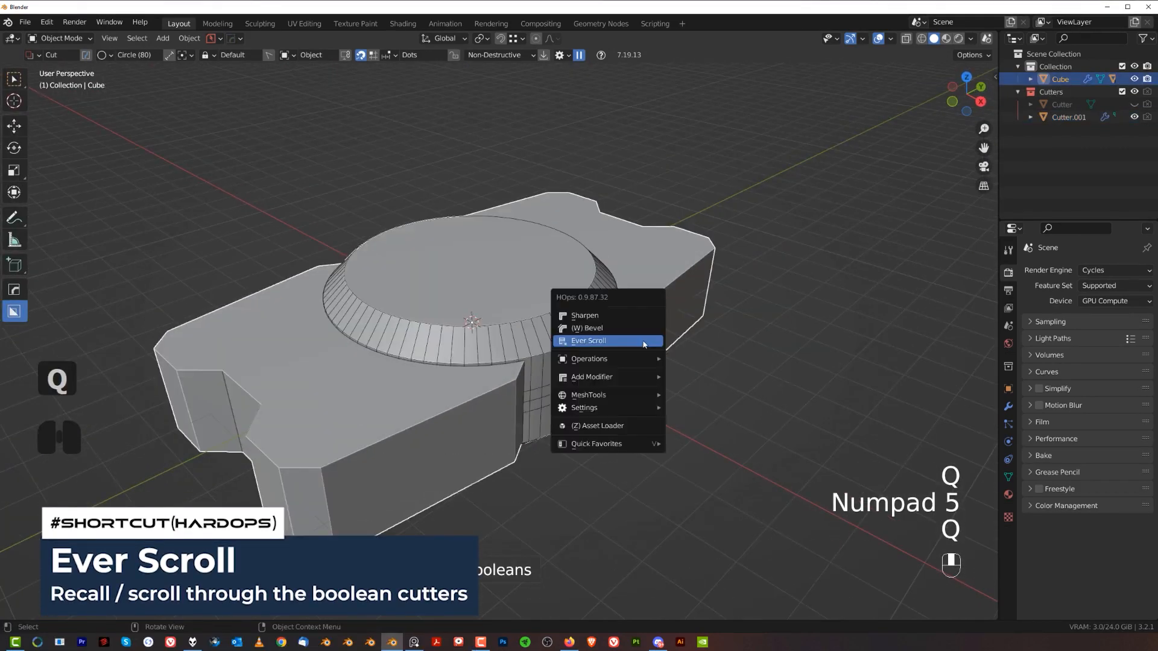
pyautogui.click(643, 343)
pyautogui.click(639, 338)
pyautogui.press('`')
pyautogui.click(681, 338)
pyautogui.press('KP_5')
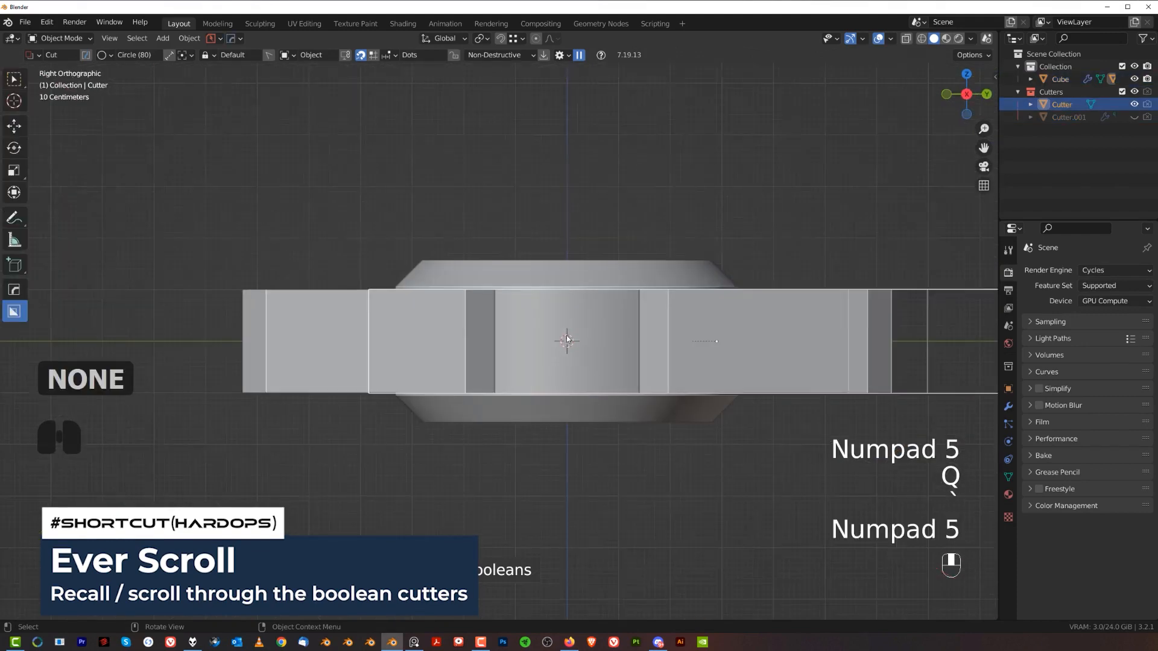
pyautogui.scroll(1, 566, 338)
pyautogui.keyDown('shift'); pyautogui.moveTo(529, 334); pyautogui.dragTo(473, 333, button='middle'); pyautogui.keyUp('shift')
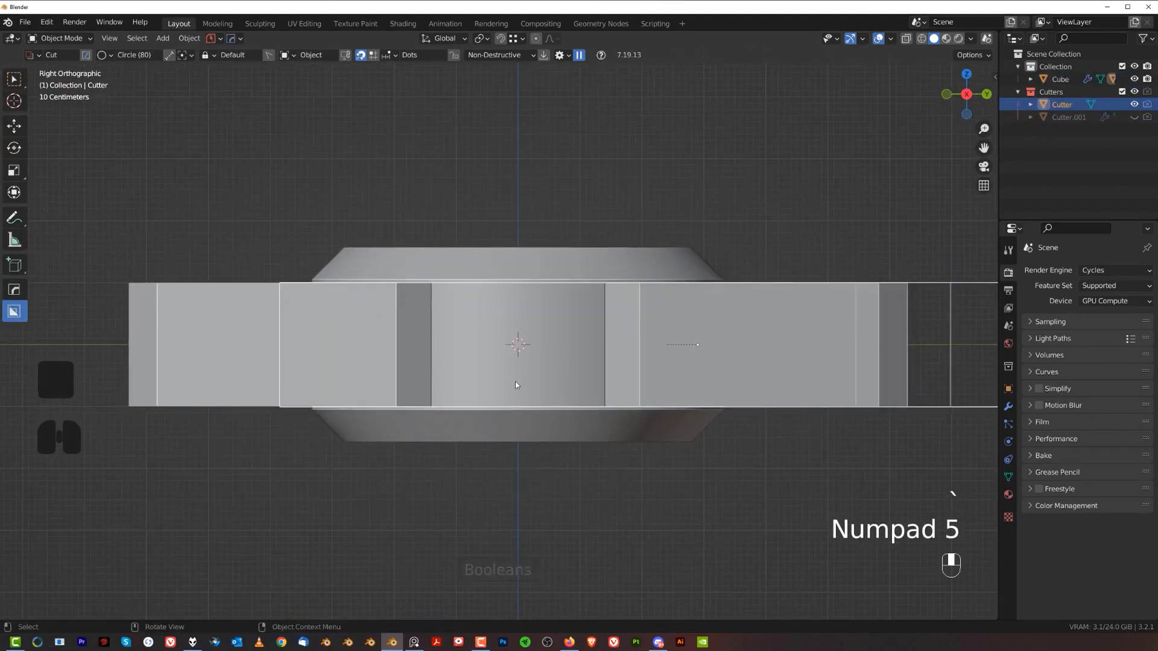
# - Cut a box about 4.41 by 1.35 m through the block's Ngon cutter in the side view and hide the cutters
pyautogui.press('d')
pyautogui.click(512, 400)
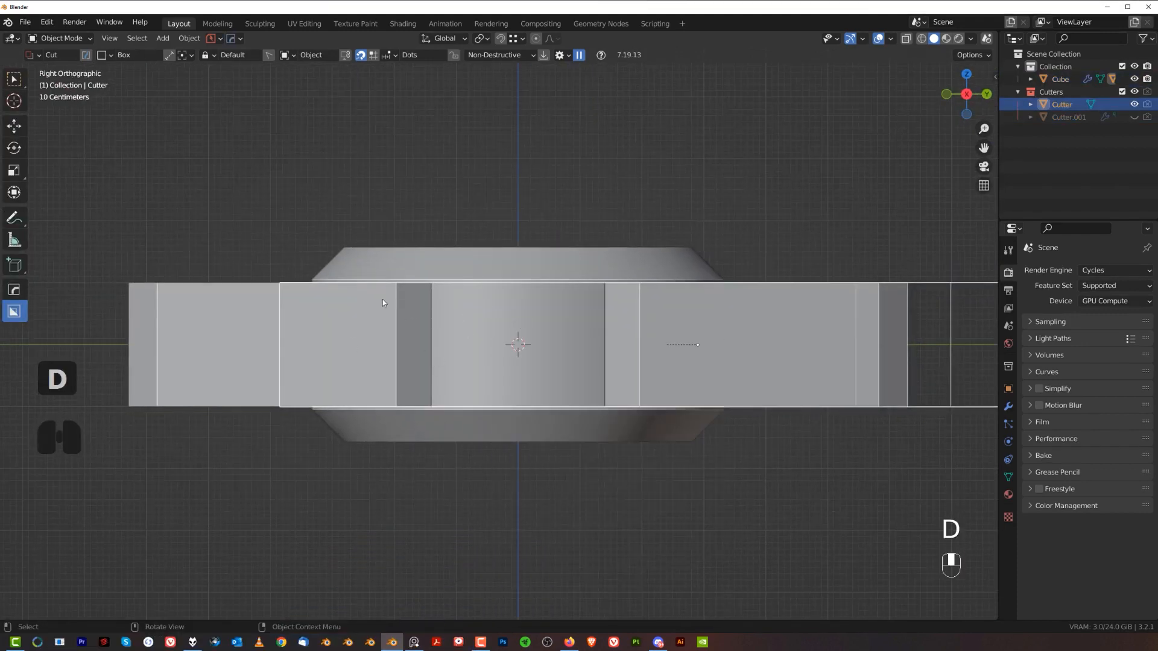
pyautogui.moveTo(383, 302)
pyautogui.mouseDown()
pyautogui.moveTo(441, 368)
pyautogui.moveTo(647, 386)
pyautogui.mouseUp()
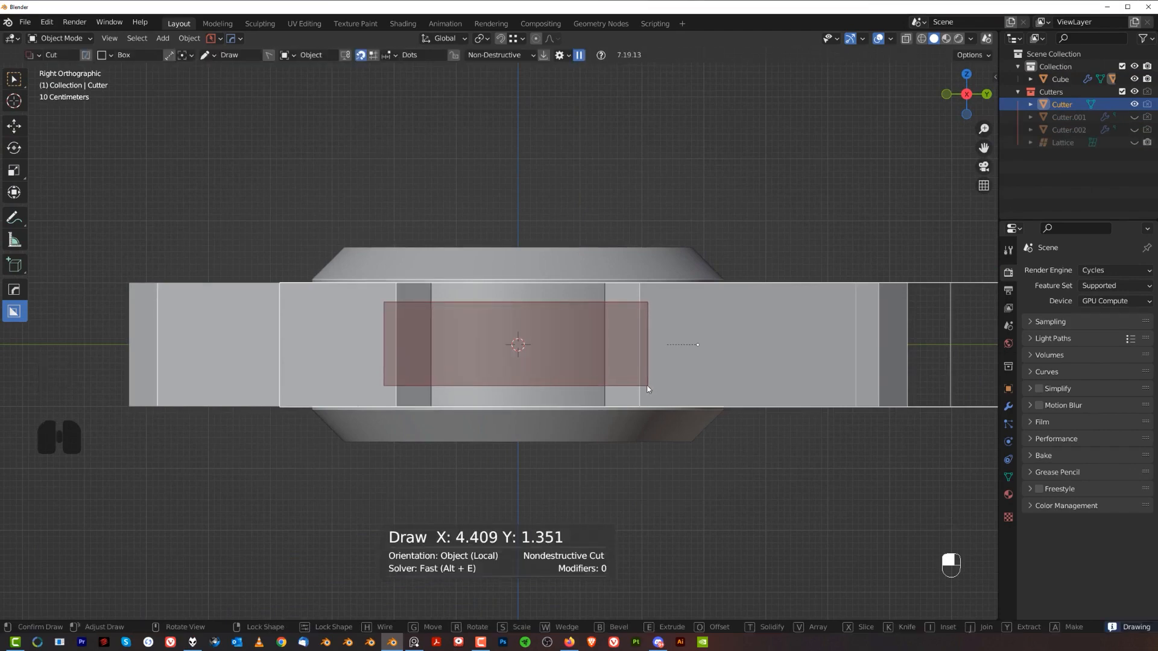
pyautogui.moveTo(609, 272); pyautogui.dragTo(697, 333, button='middle')
pyautogui.hotkey('shift', '2')
pyautogui.scroll(-6, 644, 334)
pyautogui.press('KP_5')
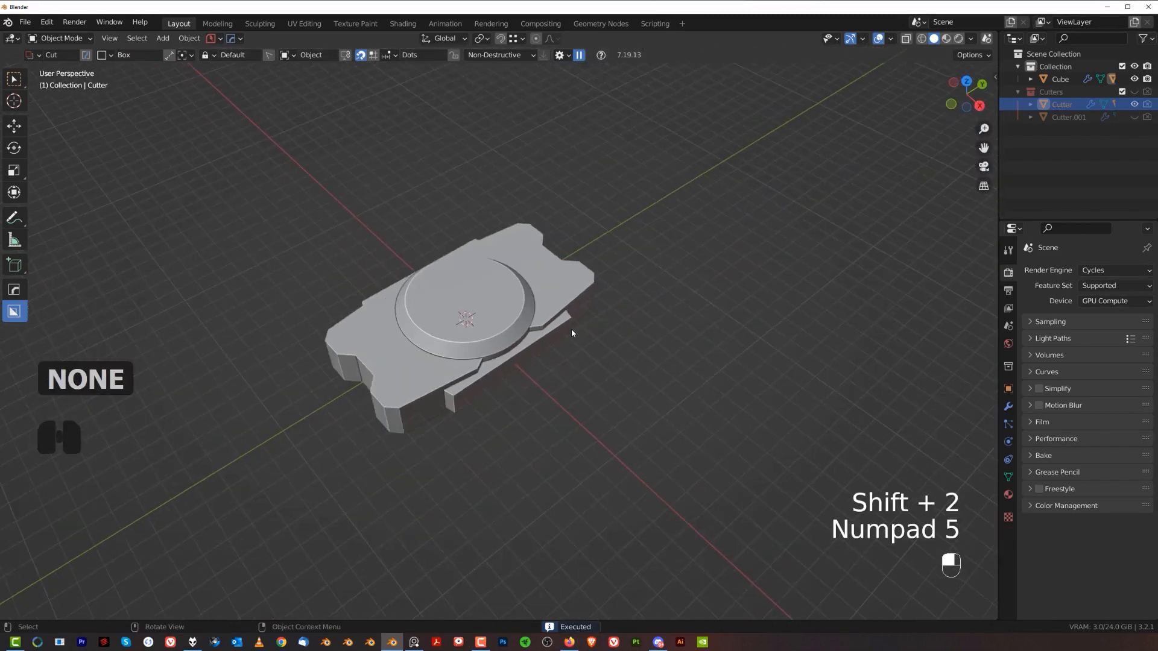
# - Select the block and apply its boolean modifiers with HardOps Sharpen
pyautogui.moveTo(572, 333); pyautogui.dragTo(647, 321, button='middle')
pyautogui.scroll(5, 586, 359)
pyautogui.scroll(2, 633, 314)
pyautogui.click(565, 278)
pyautogui.press('q')
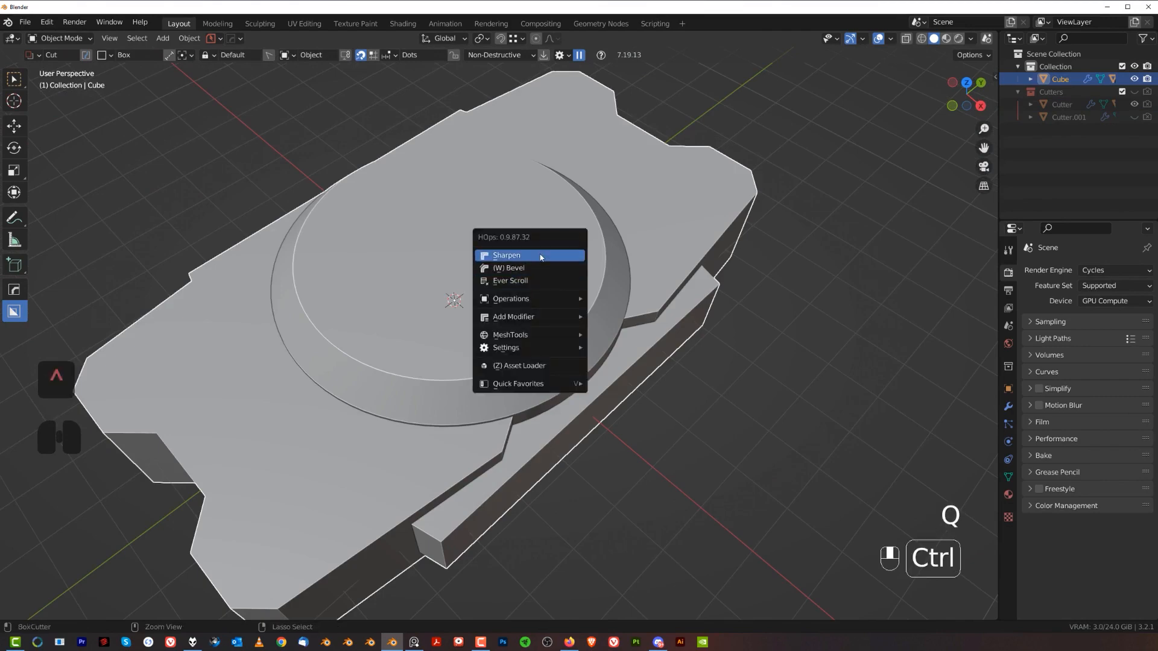
pyautogui.keyDown('ctrl'); pyautogui.click(540, 257); pyautogui.keyUp('ctrl')
pyautogui.moveTo(541, 258); pyautogui.dragTo(417, 327, button='middle')
# - Open the block's mesh for editing in edge selection mode
pyautogui.press('Tab')
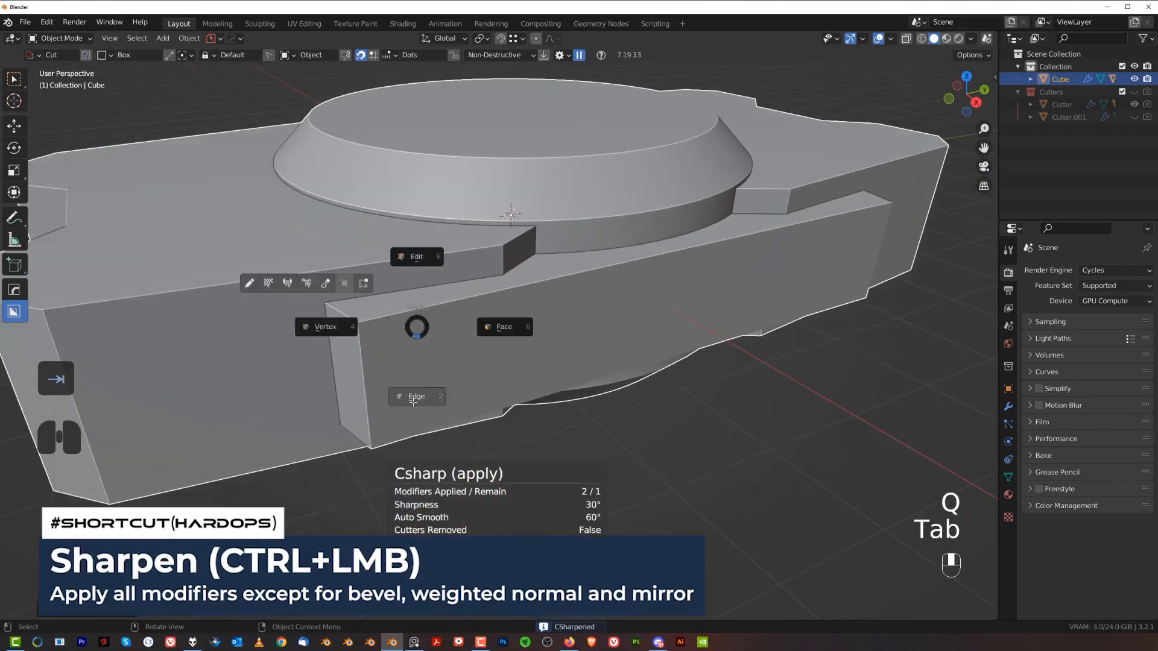
pyautogui.click(413, 402)
pyautogui.scroll(-3, 475, 284)
pyautogui.press('Tab')
pyautogui.click(476, 215)
pyautogui.scroll(2, 538, 288)
pyautogui.moveTo(538, 288); pyautogui.dragTo(621, 367, button='middle')
pyautogui.press('Tab')
pyautogui.click(624, 437)
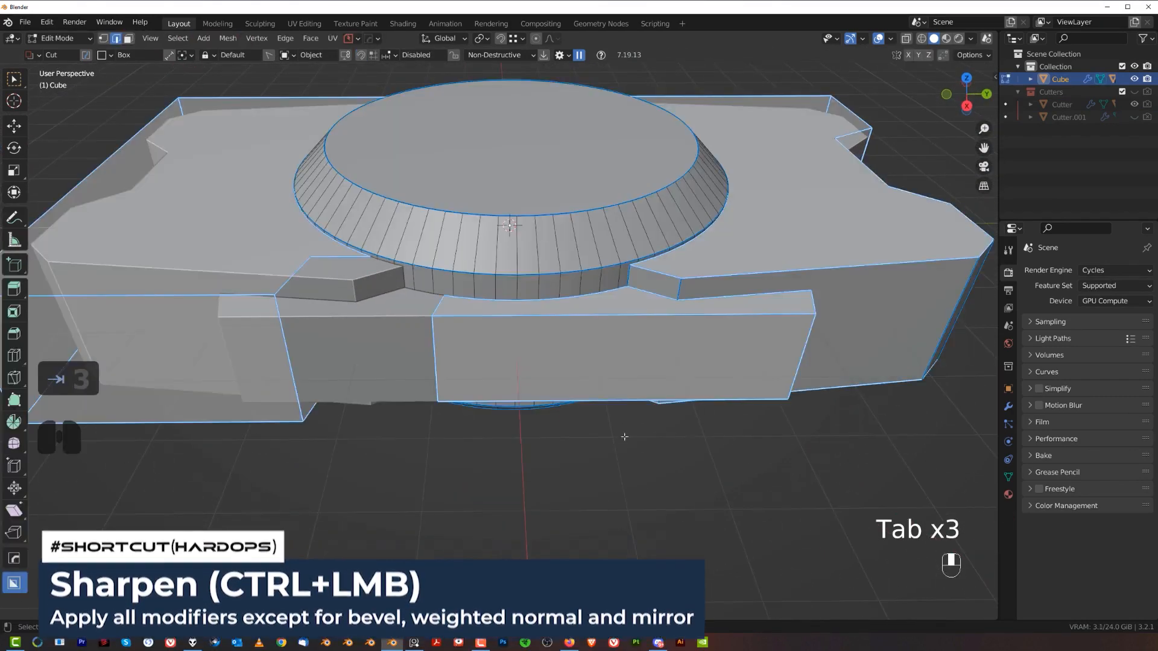
pyautogui.moveTo(624, 437); pyautogui.dragTo(681, 421, button='middle')
pyautogui.keyDown('shift'); pyautogui.click(755, 416); pyautogui.keyUp('shift')
pyautogui.scroll(-1, 750, 416)
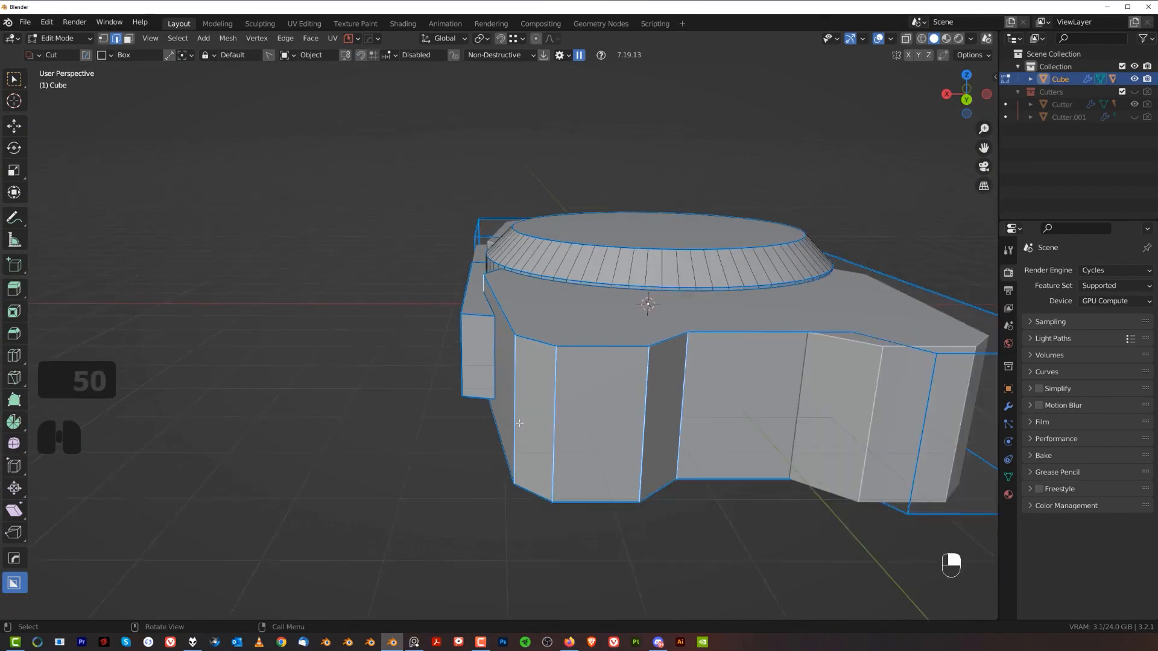
pyautogui.moveTo(525, 417); pyautogui.dragTo(718, 385, button='middle')
pyautogui.moveTo(719, 386); pyautogui.dragTo(747, 364, button='middle')
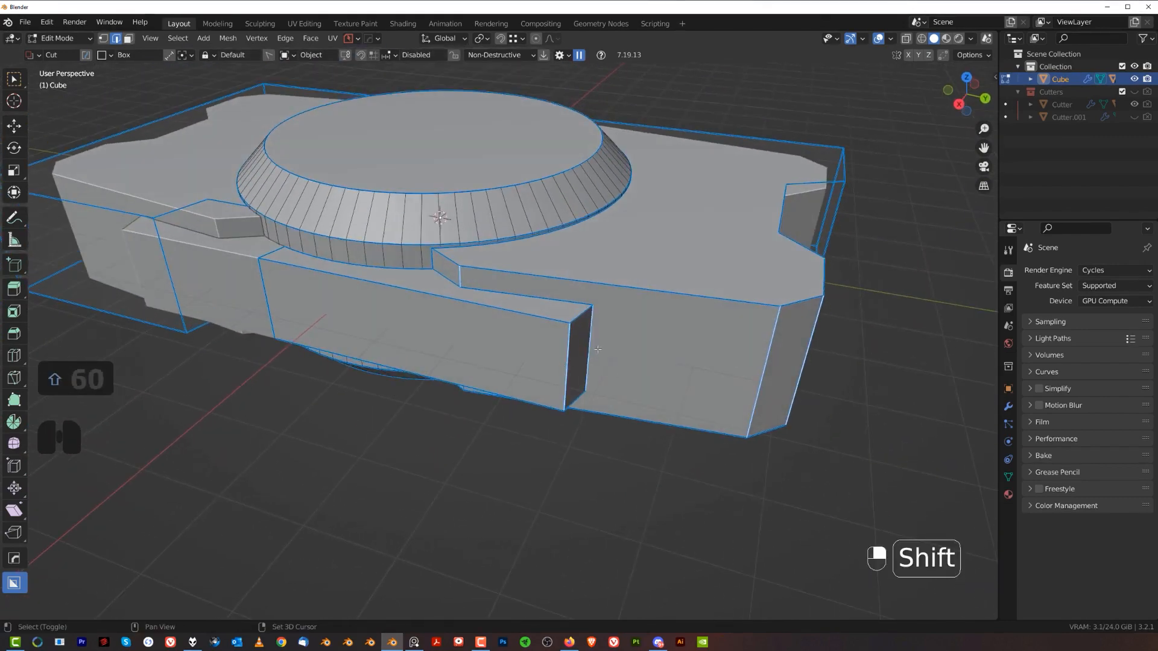
pyautogui.moveTo(598, 349); pyautogui.dragTo(602, 283, button='middle')
pyautogui.hotkey('ctrl', 'b')
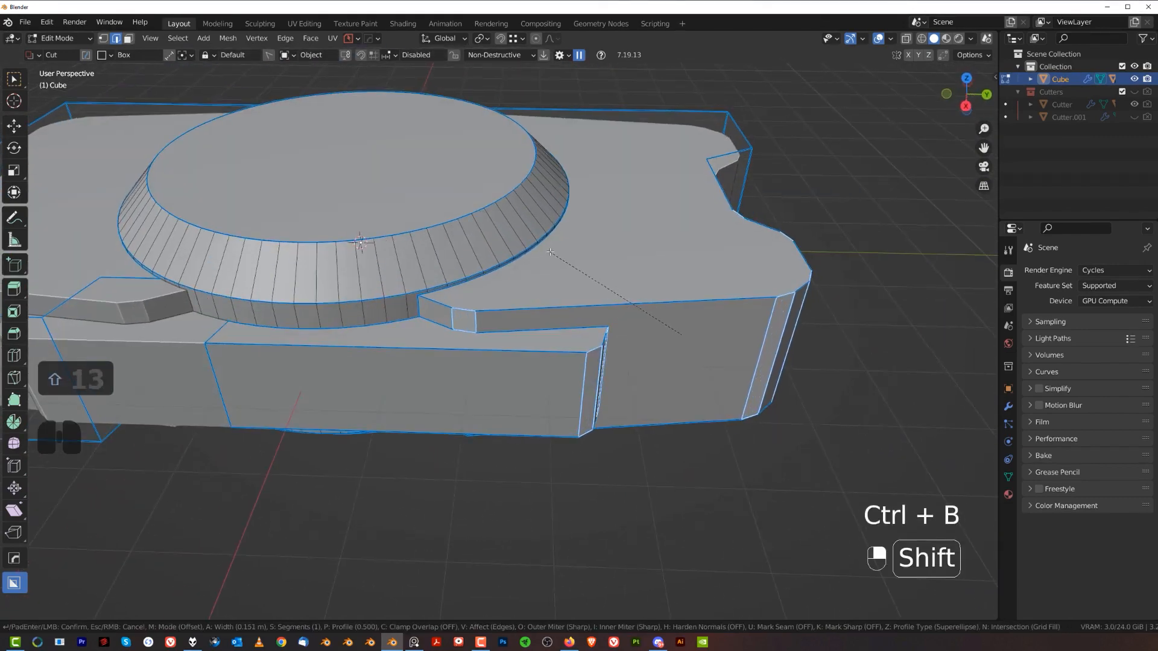
pyautogui.rightClick(596, 267)
# - Knife-cut an edge from the projecting block's upper inner corner vertex across the side face to the body's vertical corner edge
pyautogui.moveTo(621, 385); pyautogui.dragTo(562, 353, button='middle')
pyautogui.scroll(2, 564, 355)
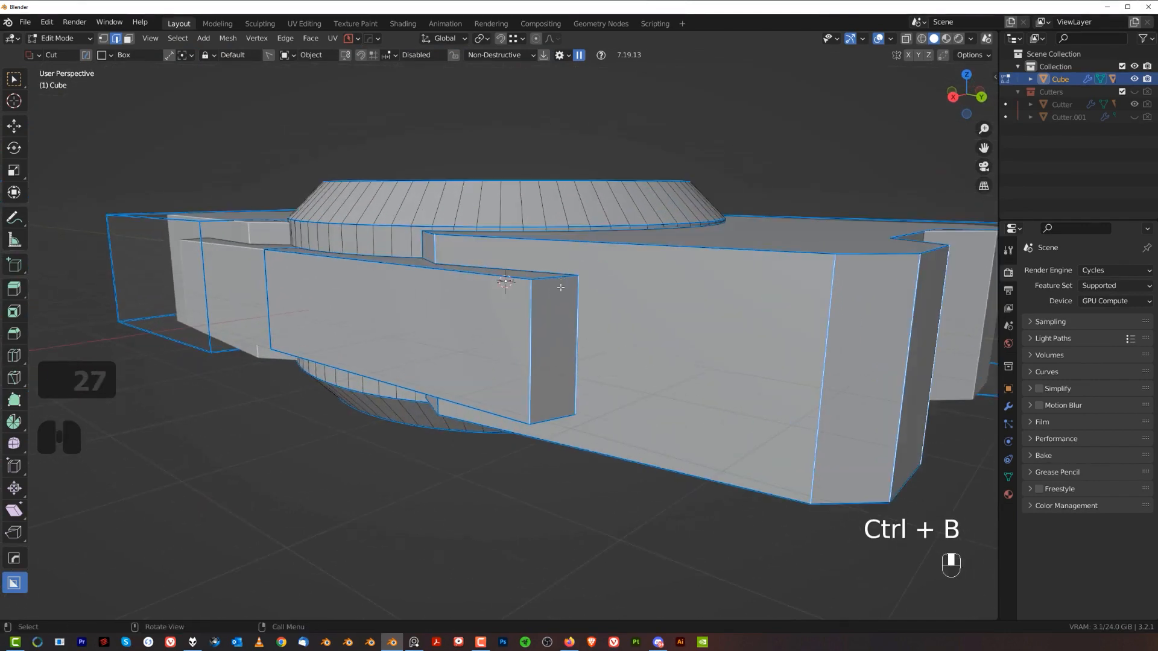
pyautogui.press('Tab')
pyautogui.moveTo(570, 313); pyautogui.dragTo(469, 325, button='middle')
pyautogui.scroll(-1, 638, 361)
pyautogui.press('`')
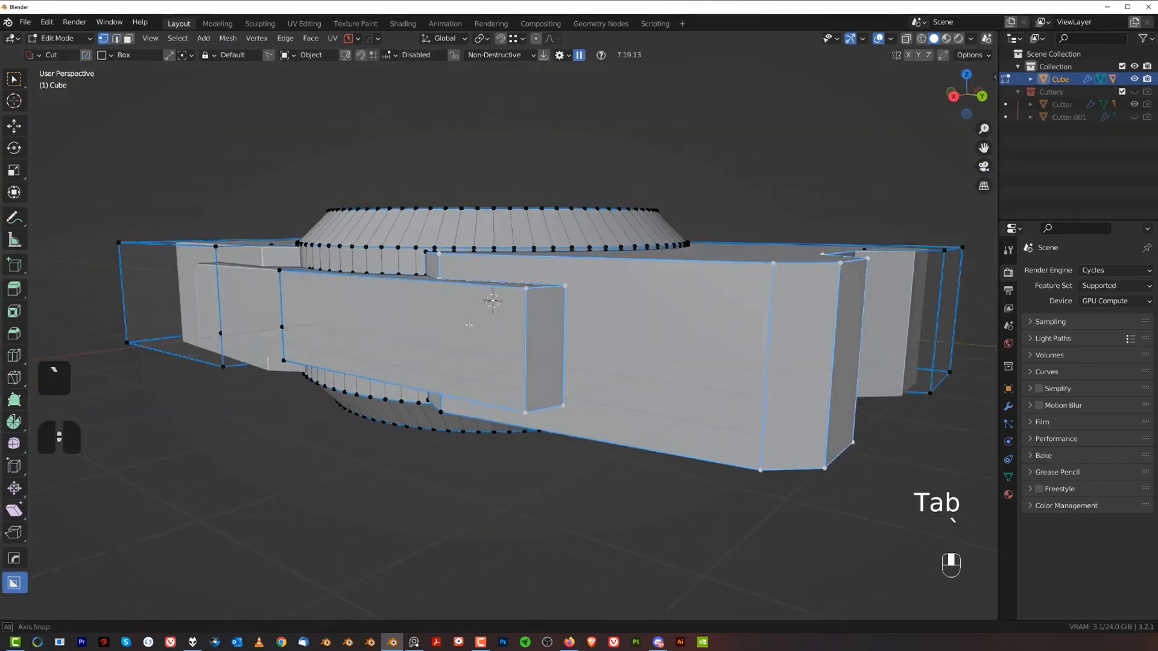
pyautogui.keyDown('shift'); pyautogui.moveTo(627, 338); pyautogui.dragTo(572, 312, button='middle'); pyautogui.keyUp('shift')
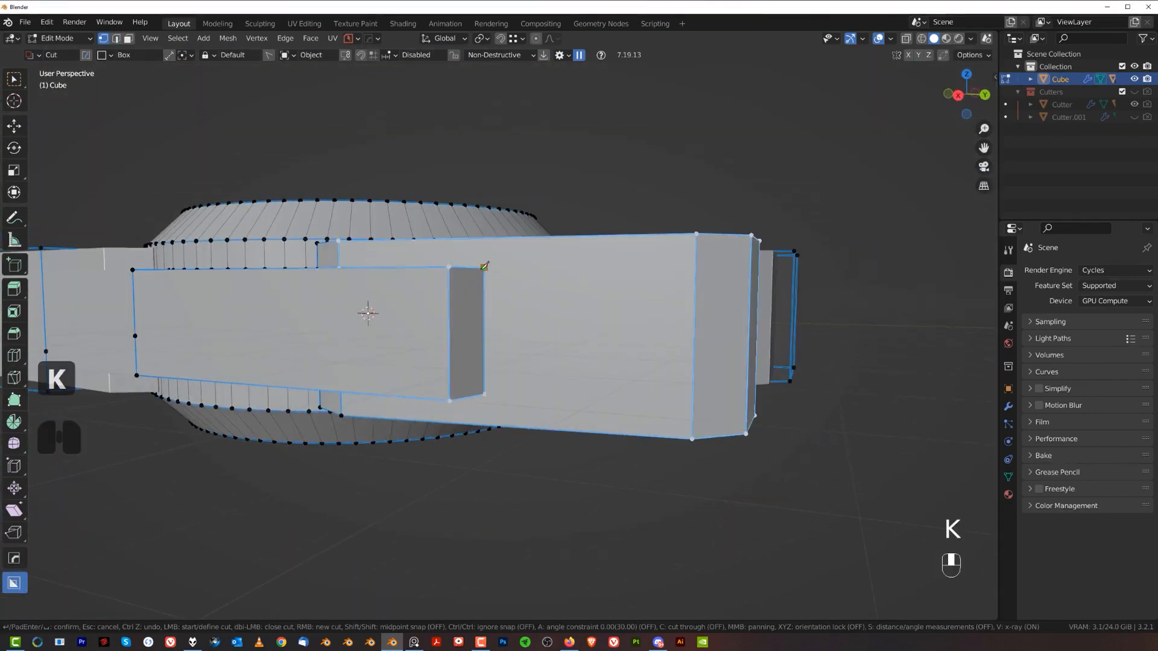
pyautogui.press('space')
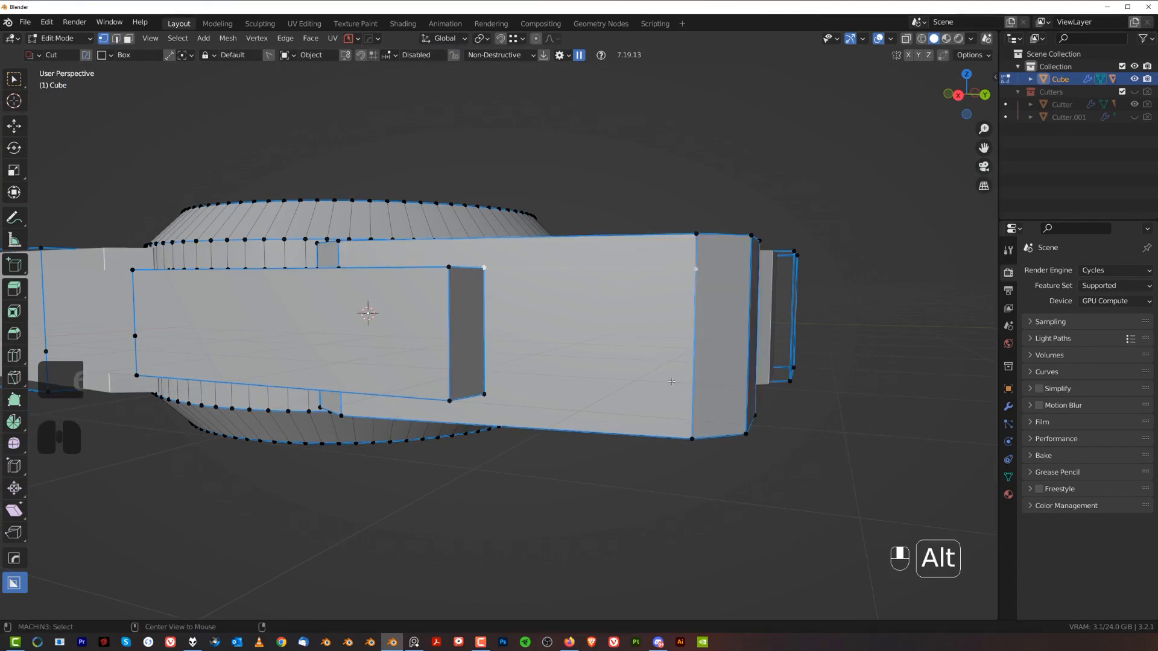
# - Align both ends of the knife cut to the higher one and symmetrize the mesh vertically
pyautogui.hotkey('alt', 'a')
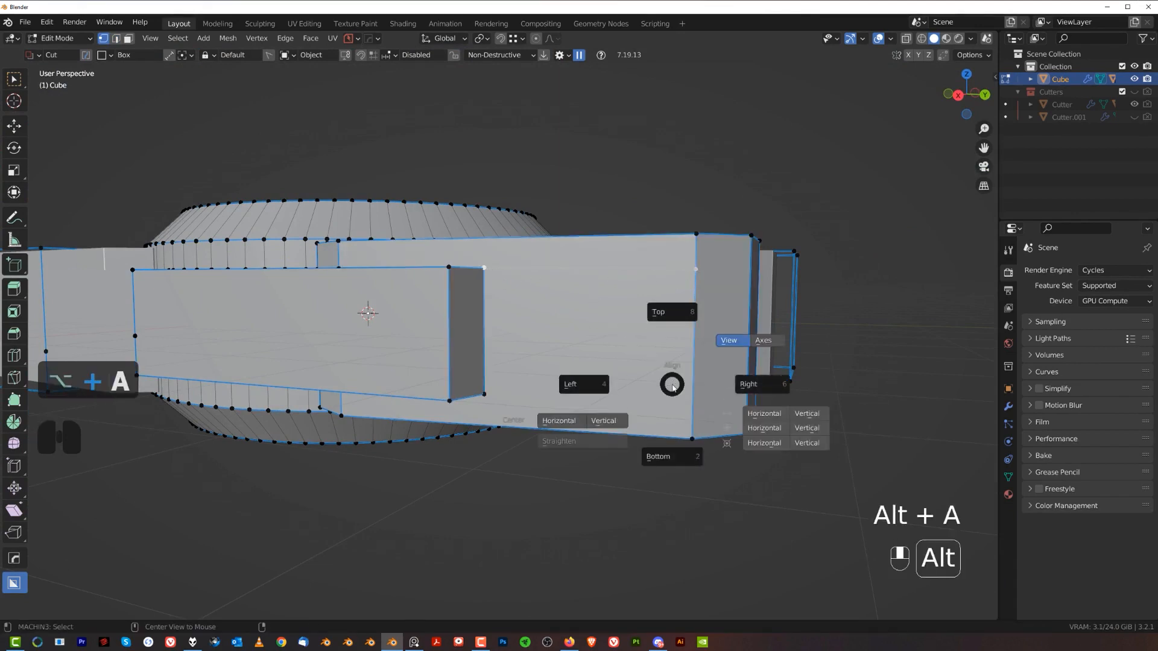
pyautogui.click(657, 325)
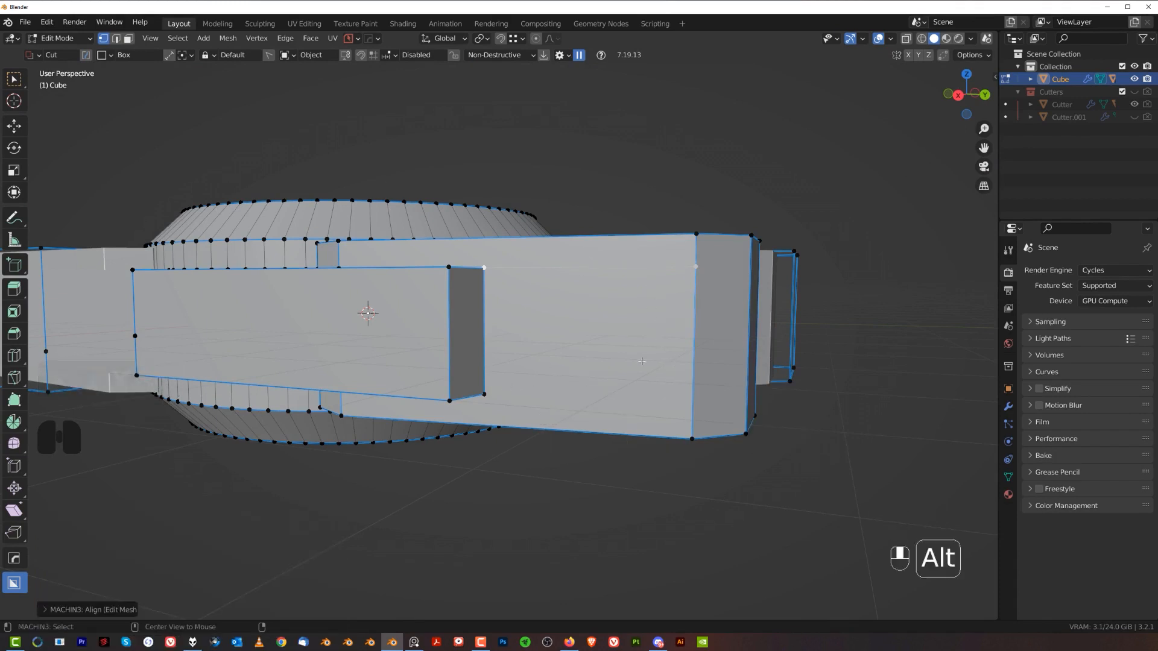
pyautogui.hotkey('alt', 'x')
pyautogui.moveTo(641, 361); pyautogui.dragTo(509, 279, button='middle')
# - Select the vertical corner edges of the projecting block, the body's chamfered end and its end notch in edge mode
pyautogui.press('Tab')
pyautogui.click(469, 313)
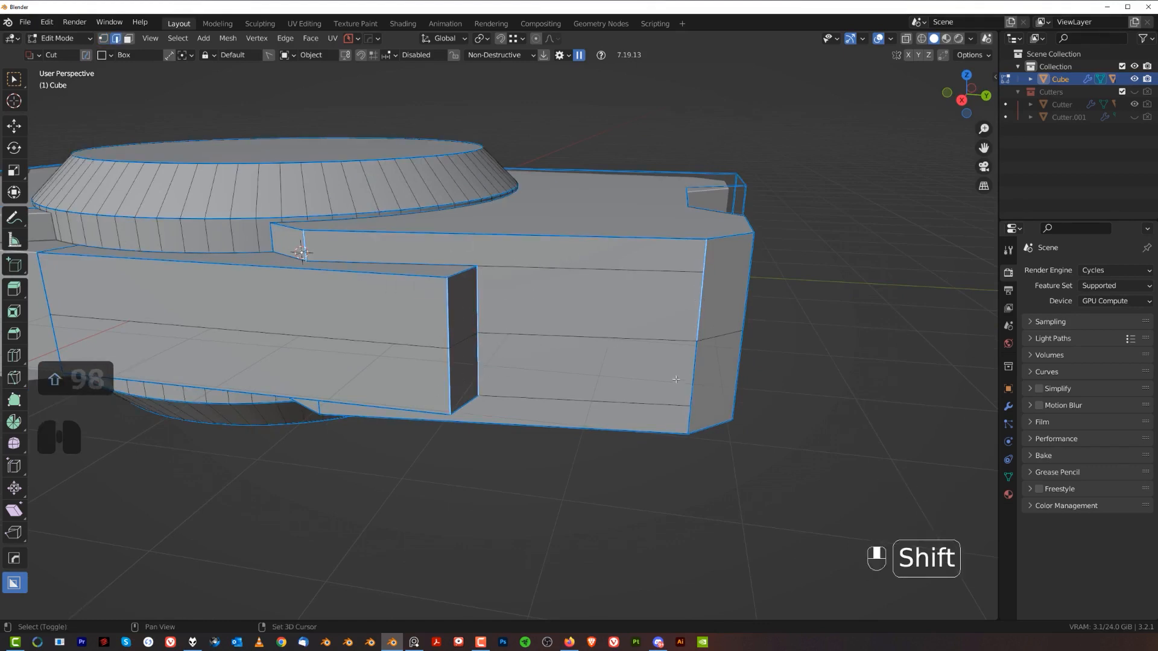
pyautogui.moveTo(742, 360); pyautogui.dragTo(746, 327, button='middle')
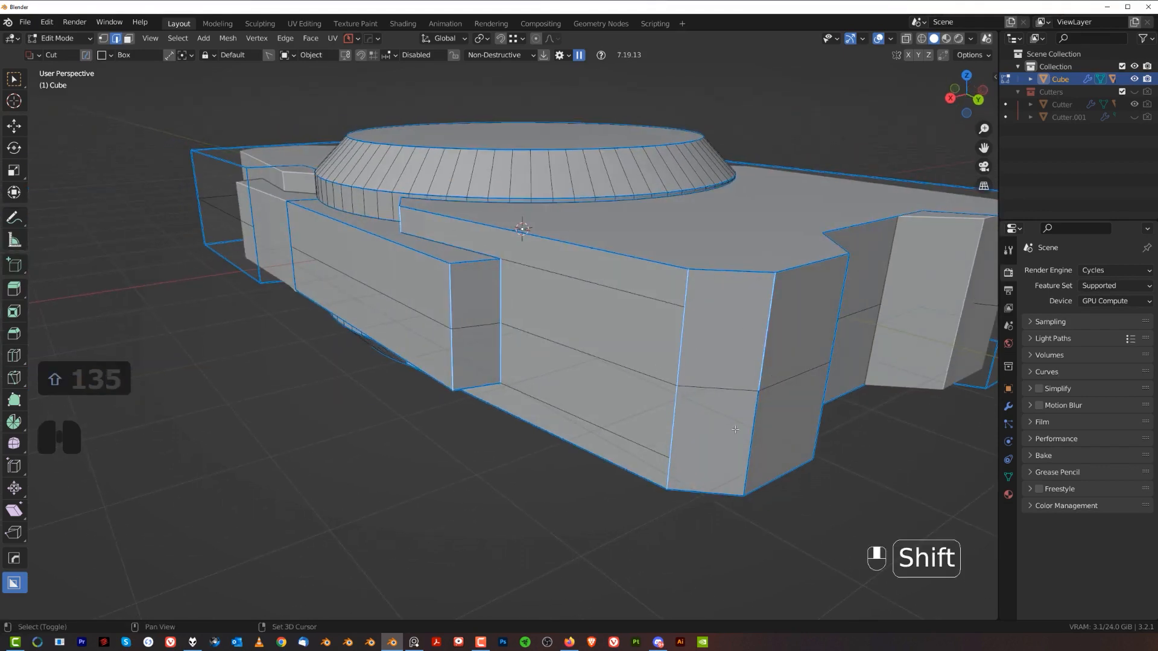
pyautogui.keyDown('shift'); pyautogui.moveTo(735, 429); pyautogui.dragTo(769, 401); pyautogui.keyUp('shift')
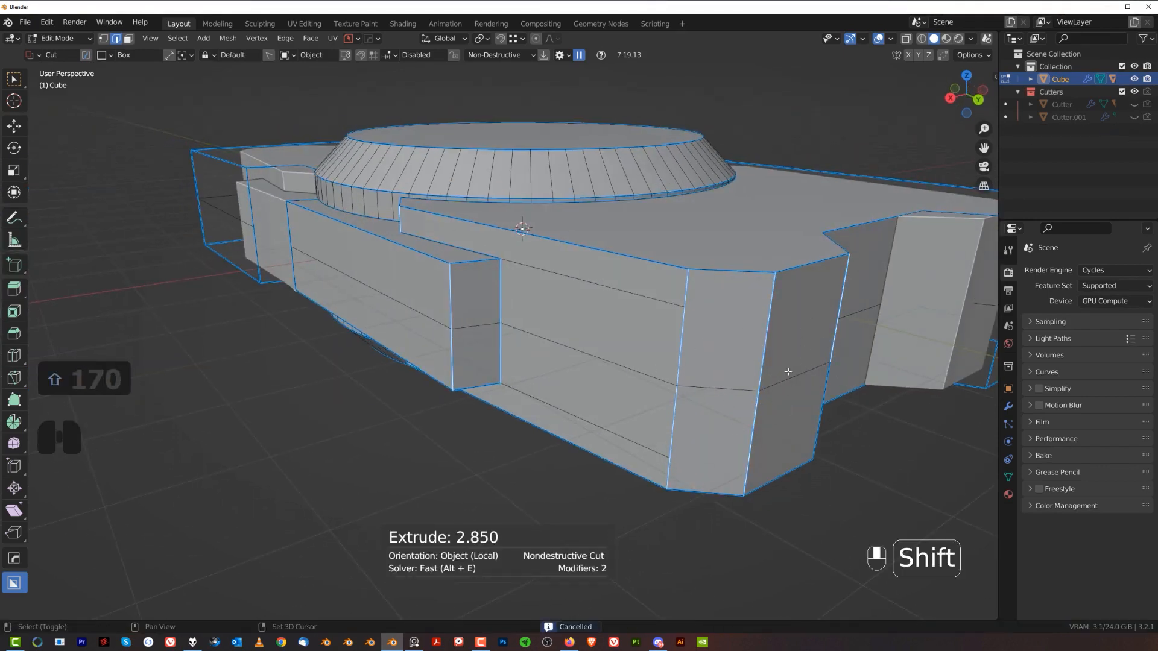
pyautogui.moveTo(788, 371); pyautogui.dragTo(467, 386, button='middle')
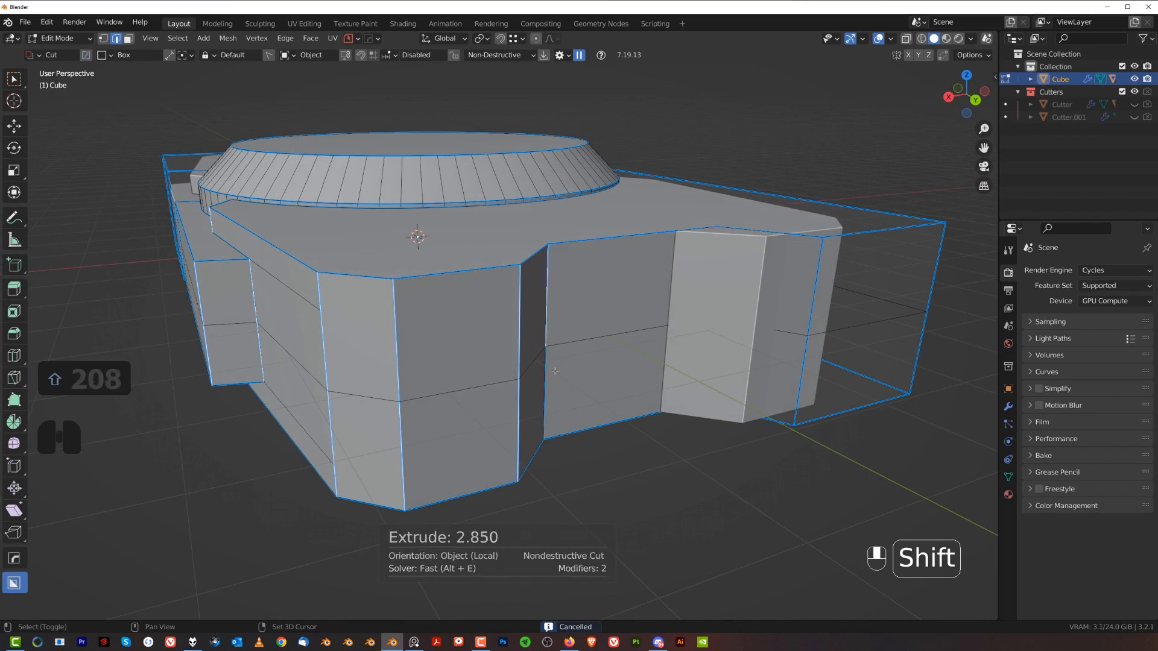
pyautogui.moveTo(555, 371); pyautogui.dragTo(458, 356, button='middle')
pyautogui.hotkey('ctrl', 'b')
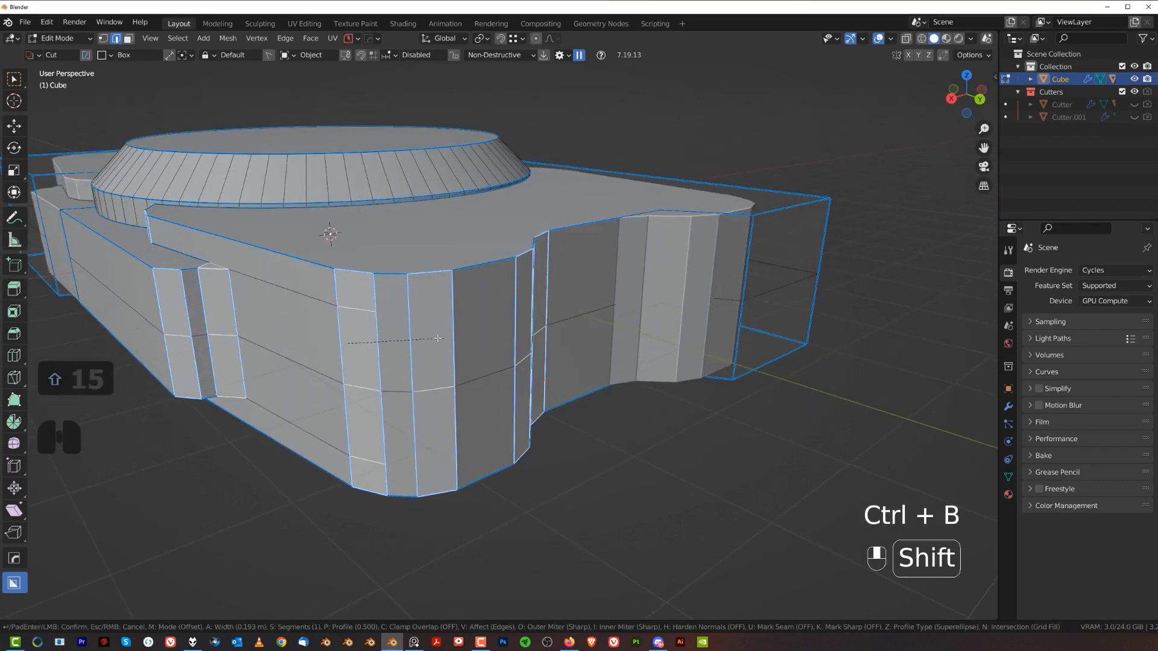
pyautogui.keyDown('shift'); pyautogui.scroll(6, 438, 338); pyautogui.keyUp('shift')
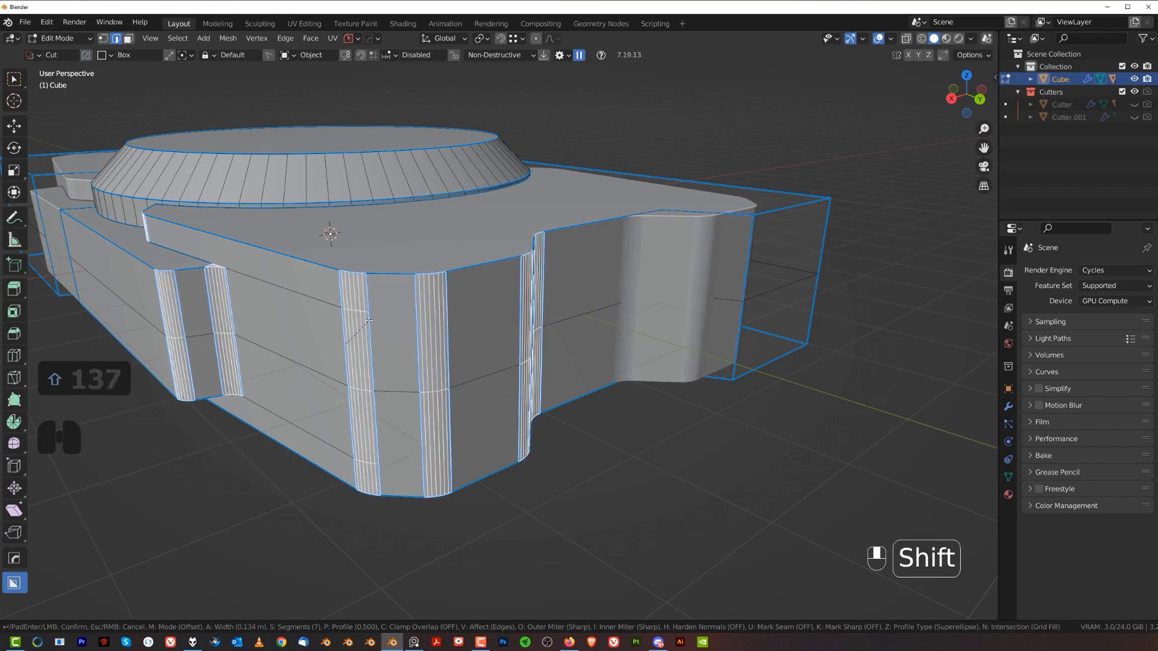
pyautogui.rightClick(347, 381)
pyautogui.hotkey('shift', 'ctrl', 'b')
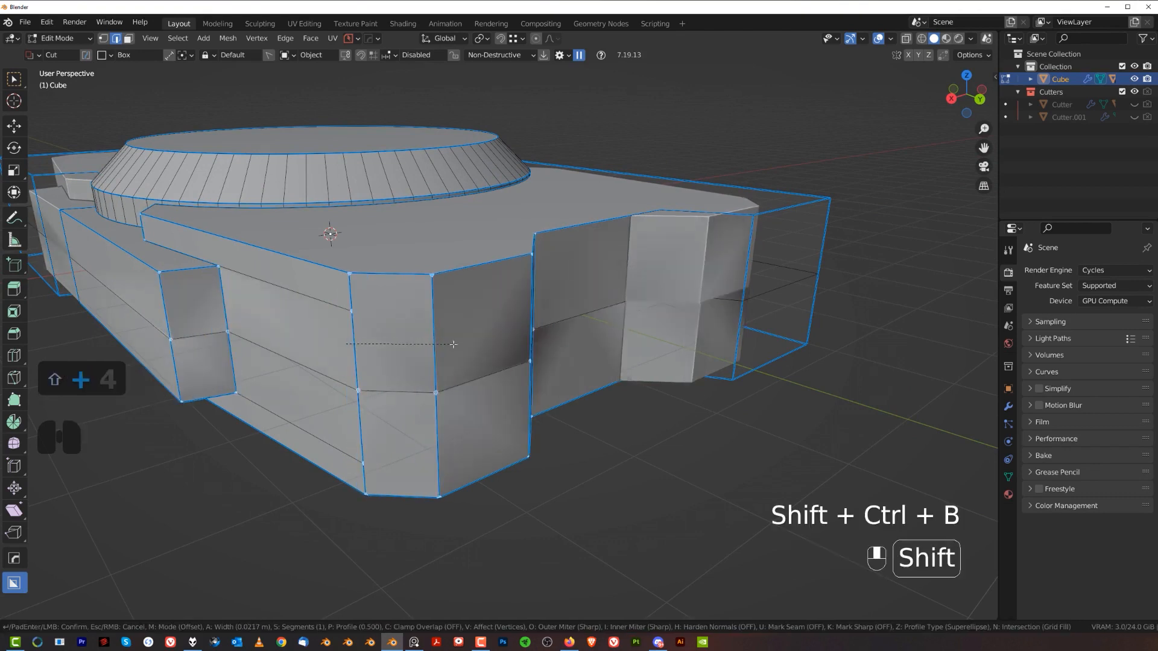
# - Bevel the selected vertical edges about 0.09 m wide with several segments to round the corners
pyautogui.hotkey('ctrl', 'b')
pyautogui.keyDown('shift'); pyautogui.scroll(9, 521, 379); pyautogui.keyUp('shift')
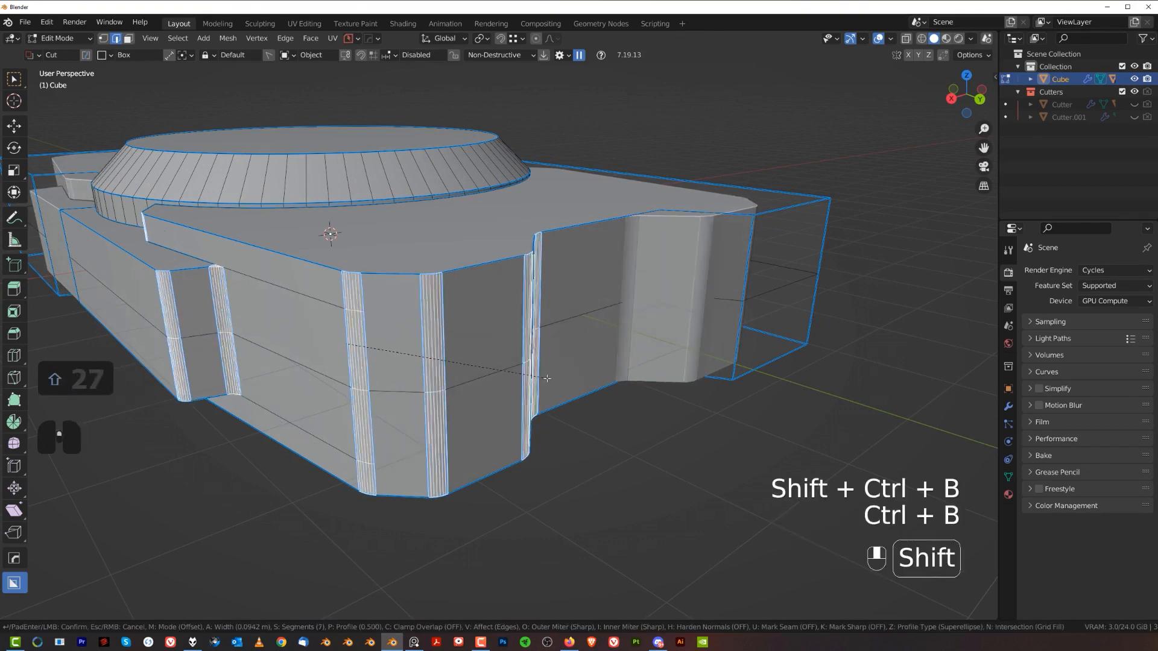
pyautogui.click(541, 382)
pyautogui.scroll(-2, 541, 382)
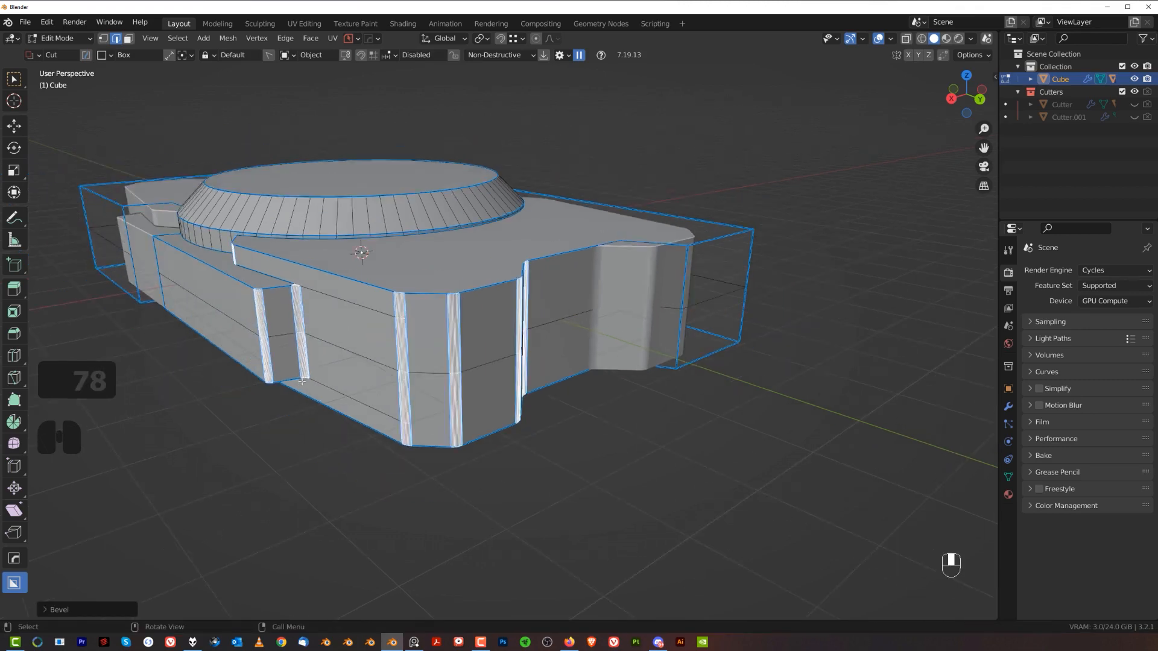
# - Add a centred horizontal loop cut to the cylinder's vertical wall beside the notch
pyautogui.moveTo(541, 381); pyautogui.dragTo(610, 403, button='middle')
pyautogui.keyDown('shift'); pyautogui.moveTo(611, 403); pyautogui.dragTo(535, 369, button='middle'); pyautogui.keyUp('shift')
pyautogui.scroll(5, 535, 368)
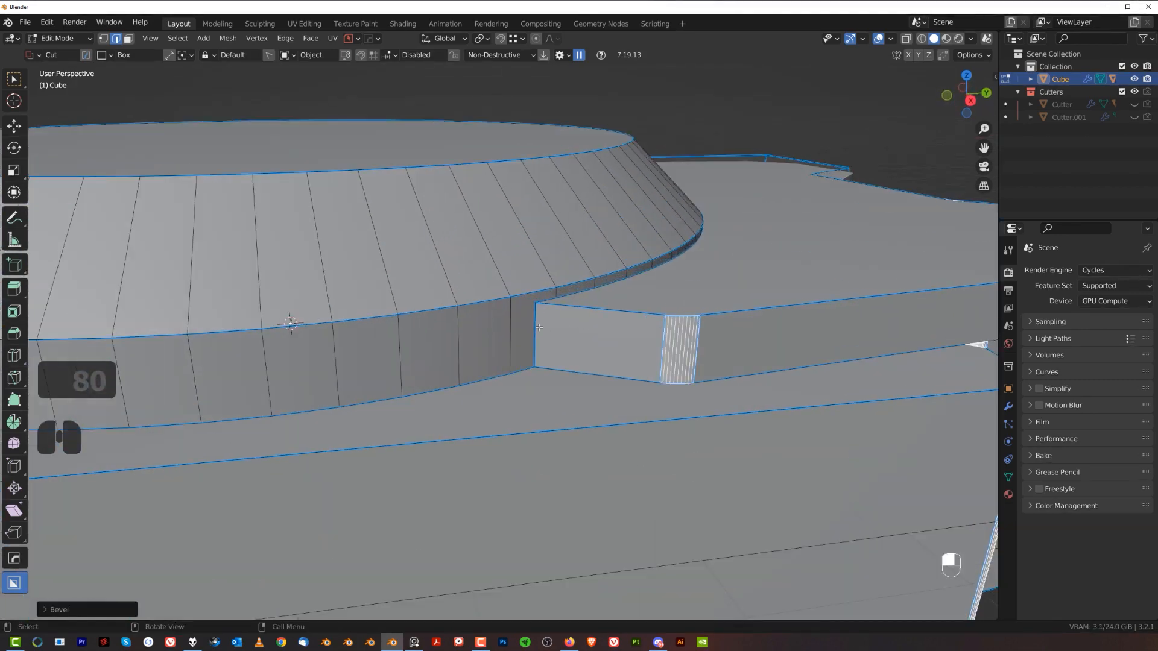
pyautogui.press('Tab')
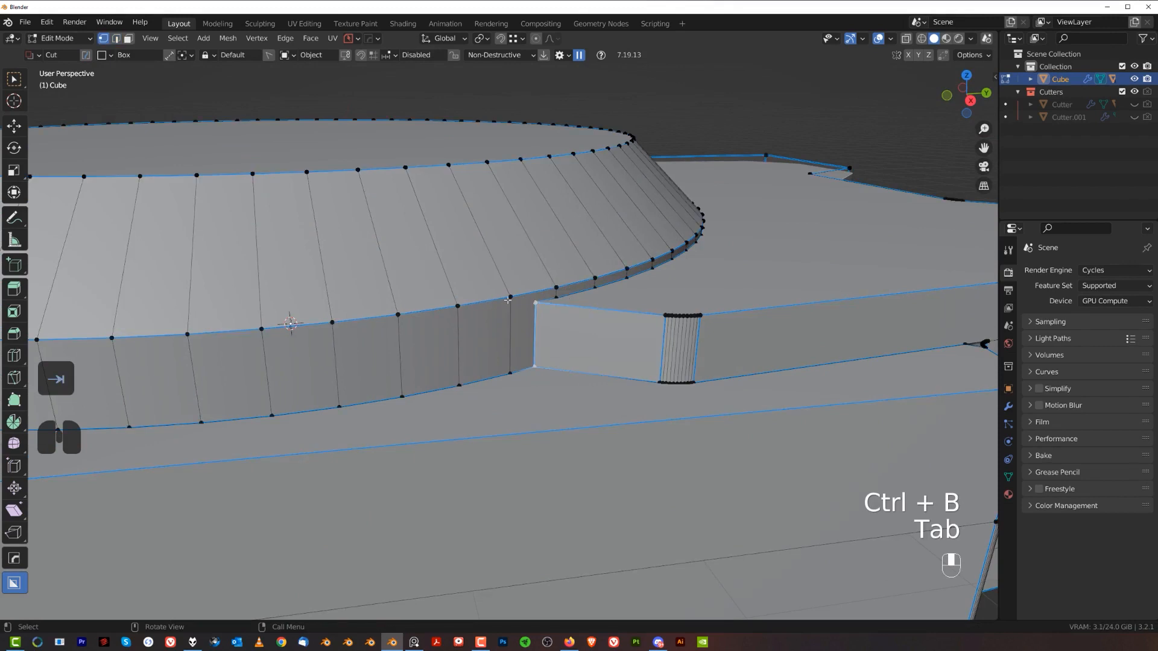
pyautogui.click(500, 312)
pyautogui.scroll(-4, 500, 313)
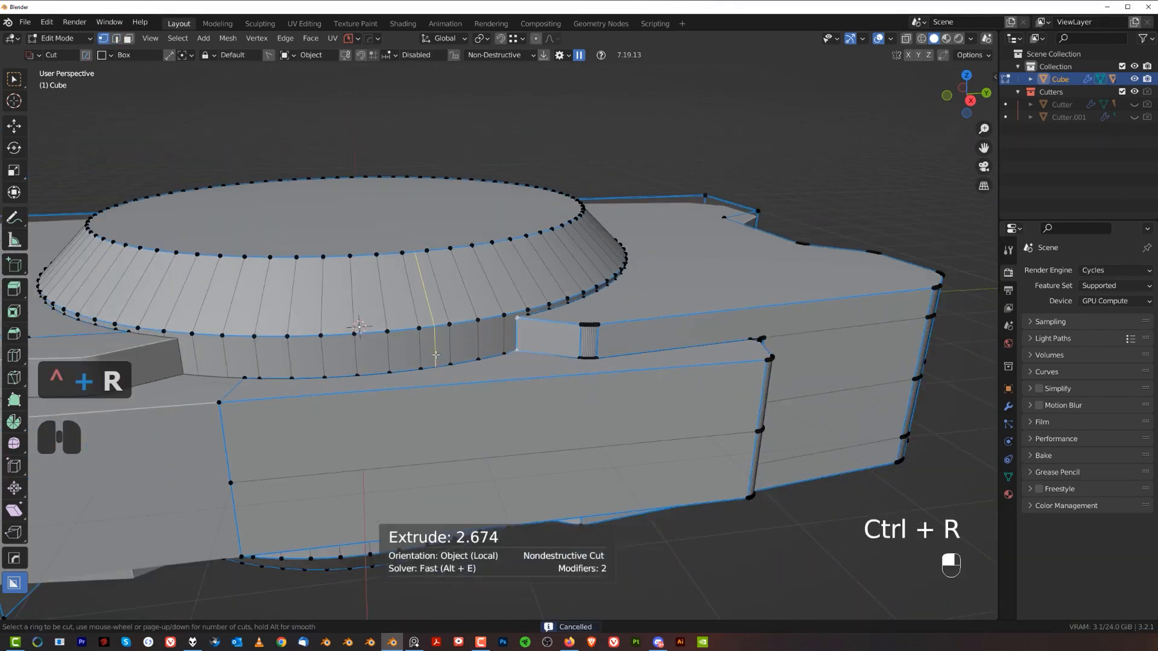
pyautogui.click(435, 355)
pyautogui.click(435, 356)
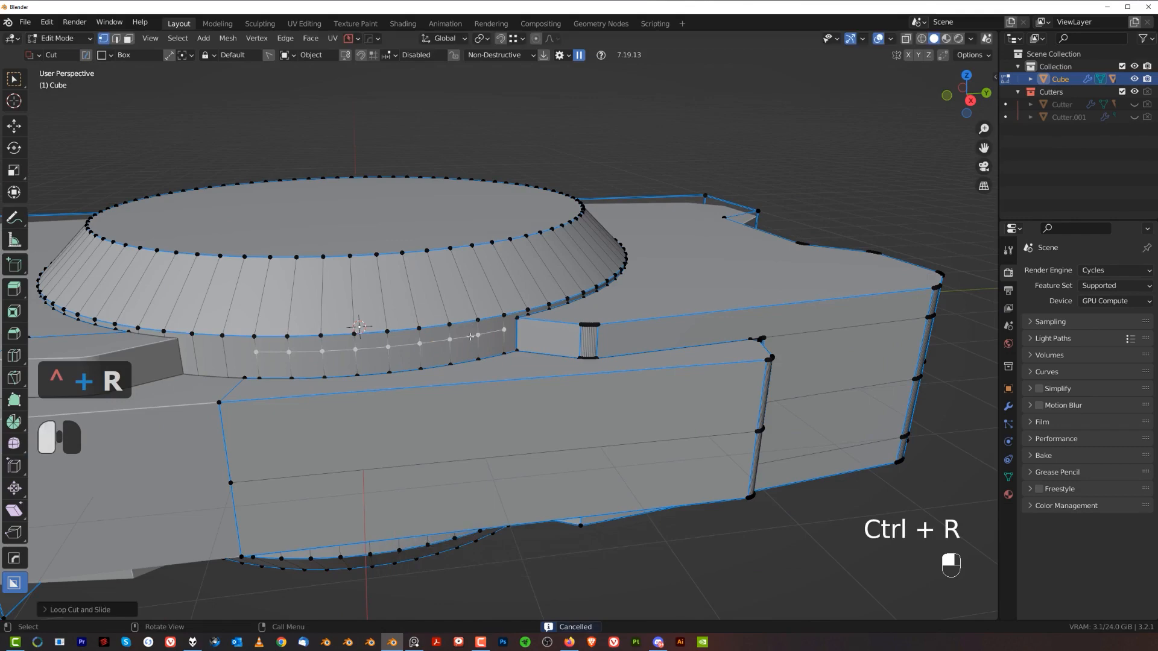
# - Align the new loop with the notch's inner corner vertex and connect its end vertex to that corner
pyautogui.moveTo(516, 318); pyautogui.dragTo(522, 327, button='middle')
pyautogui.scroll(4, 530, 307)
pyautogui.click(520, 324)
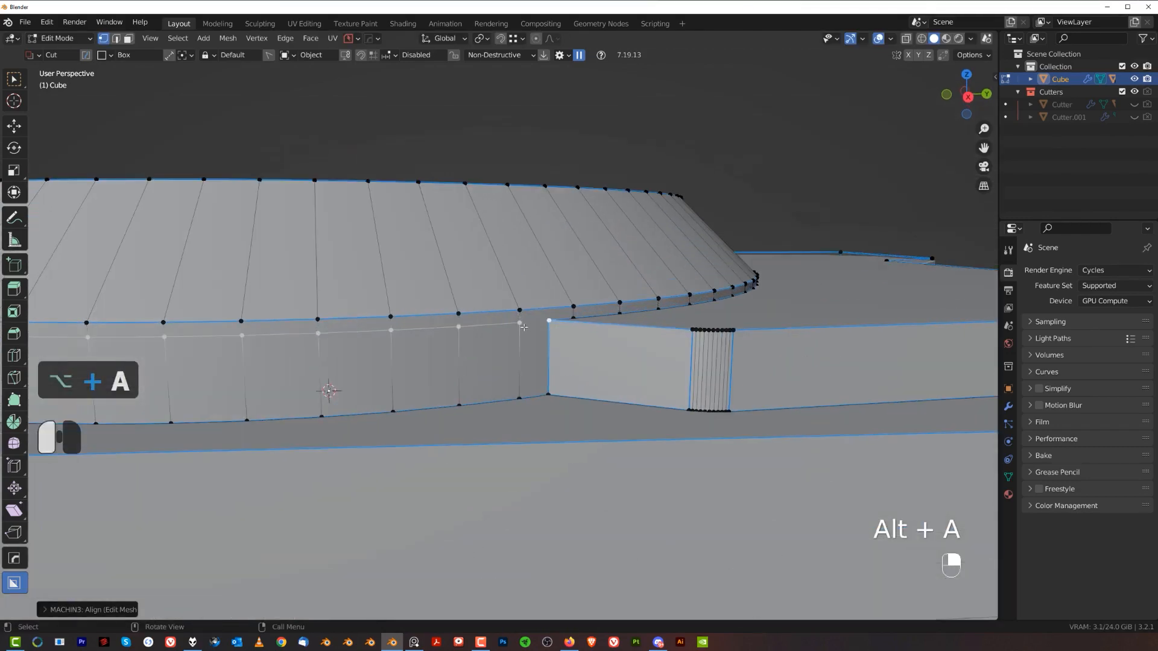
pyautogui.keyDown('shift'); pyautogui.click(545, 326); pyautogui.keyUp('shift')
pyautogui.press('j')
pyautogui.scroll(-4, 546, 330)
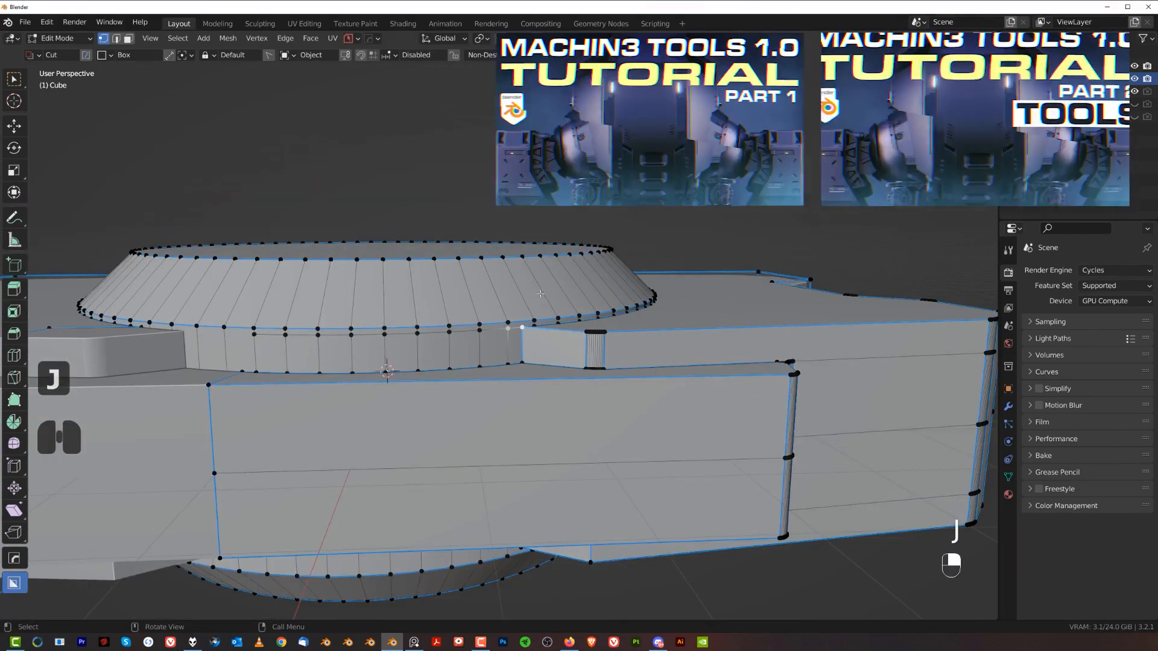
# - Bevel the vertical edge where the notch meets the cylinder wall, about 0.06 m wide with 10 segments
pyautogui.scroll(2, 534, 368)
pyautogui.press('Tab')
pyautogui.hotkey('ctrl', 'b')
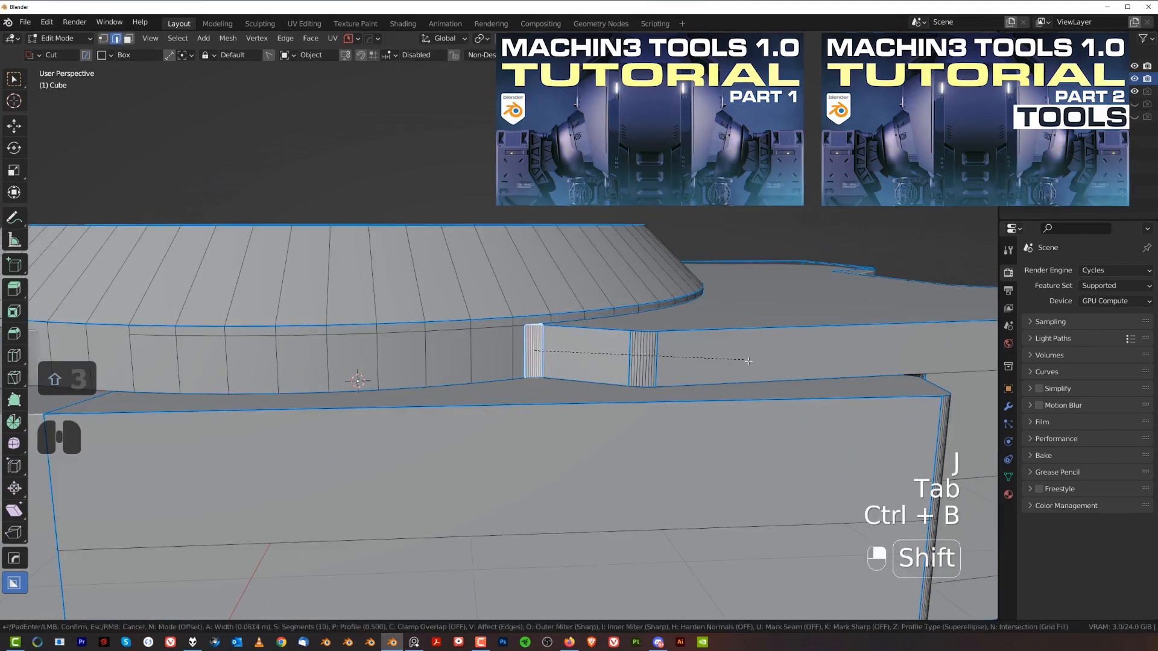
pyautogui.click(761, 361)
pyautogui.scroll(-3, 507, 307)
# - Symmetrize the whole mesh in three passes, repeating the bevelled corners on the opposite sides
pyautogui.press('Tab')
pyautogui.scroll(-2, 519, 284)
pyautogui.moveTo(531, 301); pyautogui.dragTo(548, 266, button='middle')
pyautogui.press('Tab')
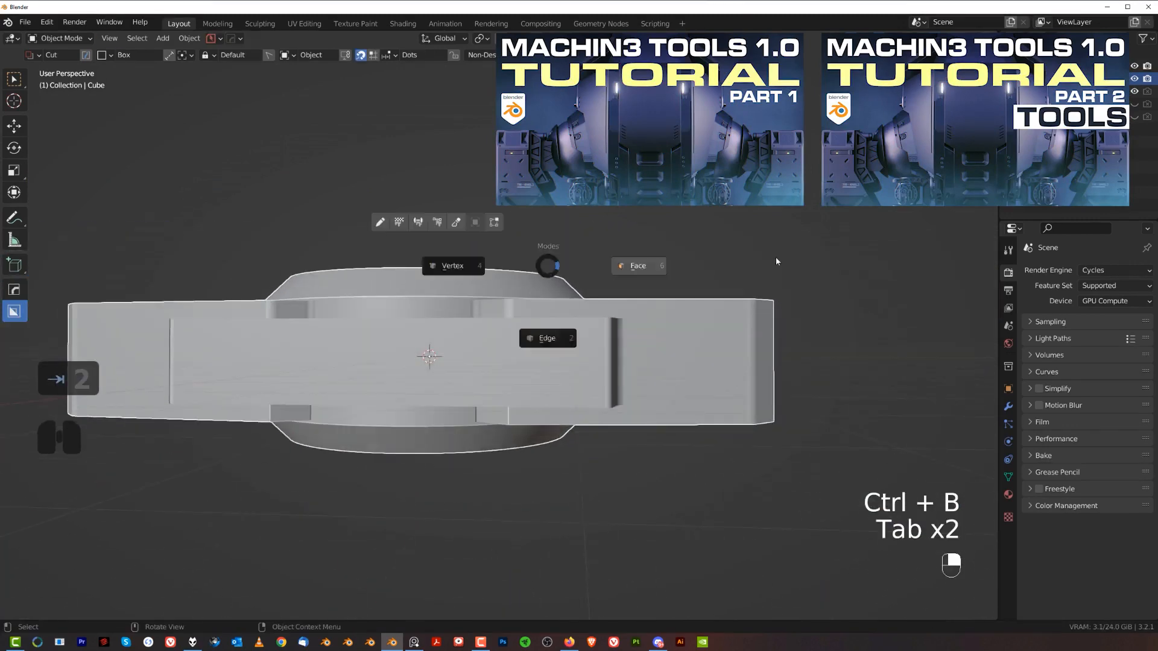
pyautogui.hotkey('alt', 'x')
pyautogui.moveTo(525, 509); pyautogui.dragTo(579, 561, button='middle')
pyautogui.hotkey('alt', 'x')
pyautogui.moveTo(421, 315); pyautogui.dragTo(501, 369, button='middle')
pyautogui.scroll(3, 502, 369)
pyautogui.hotkey('alt', 'x')
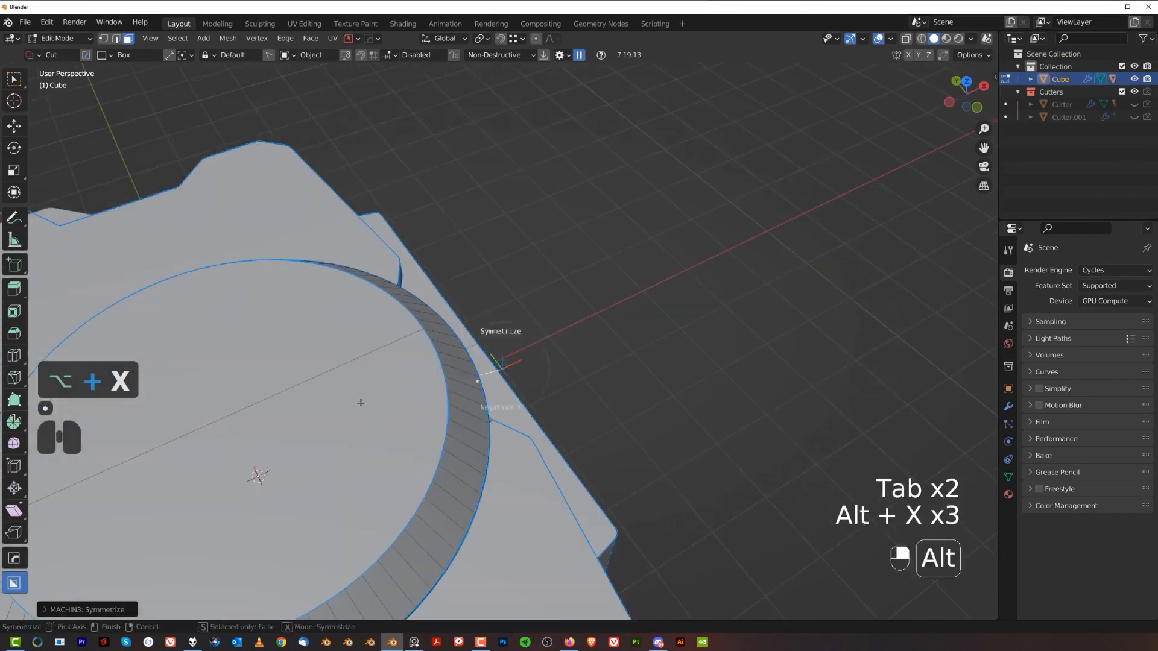
# - Run the HardOps Clean Mesh operation on the part with a 0.5° dissolve angle
pyautogui.scroll(-4, 361, 403)
pyautogui.moveTo(361, 403); pyautogui.dragTo(241, 353, button='middle')
pyautogui.scroll(4, 513, 337)
pyautogui.keyDown('shift'); pyautogui.moveTo(676, 335); pyautogui.dragTo(499, 316, button='middle'); pyautogui.keyUp('shift')
pyautogui.scroll(4, 499, 316)
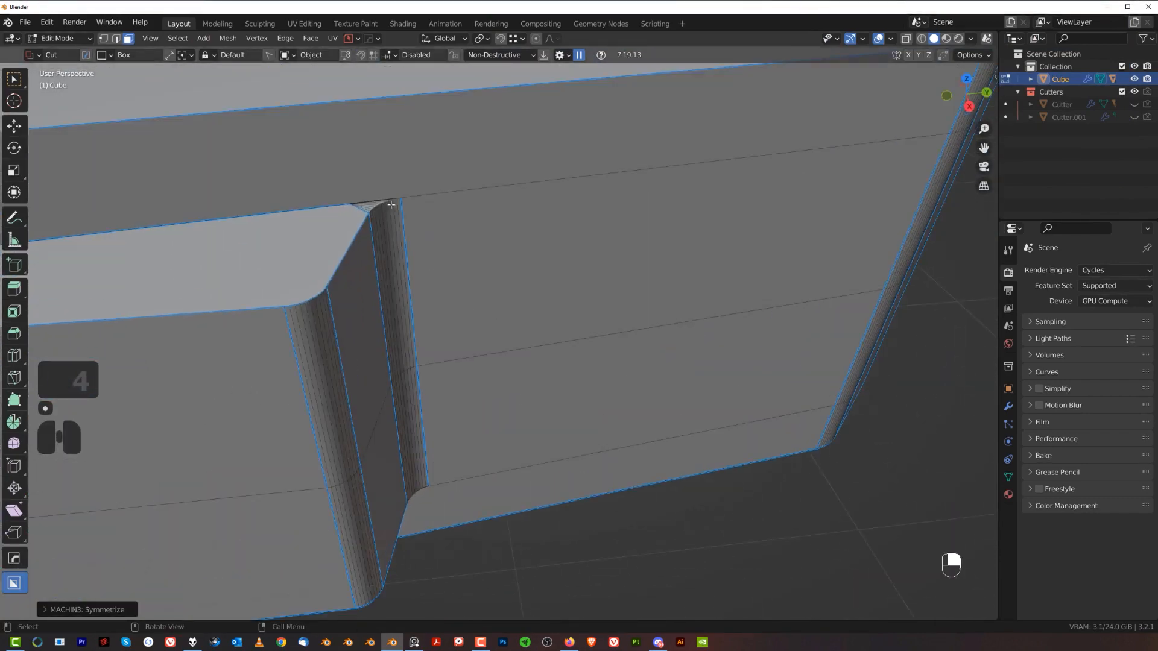
pyautogui.press('Tab')
pyautogui.scroll(-3, 341, 339)
pyautogui.scroll(2, 388, 271)
pyautogui.press('q')
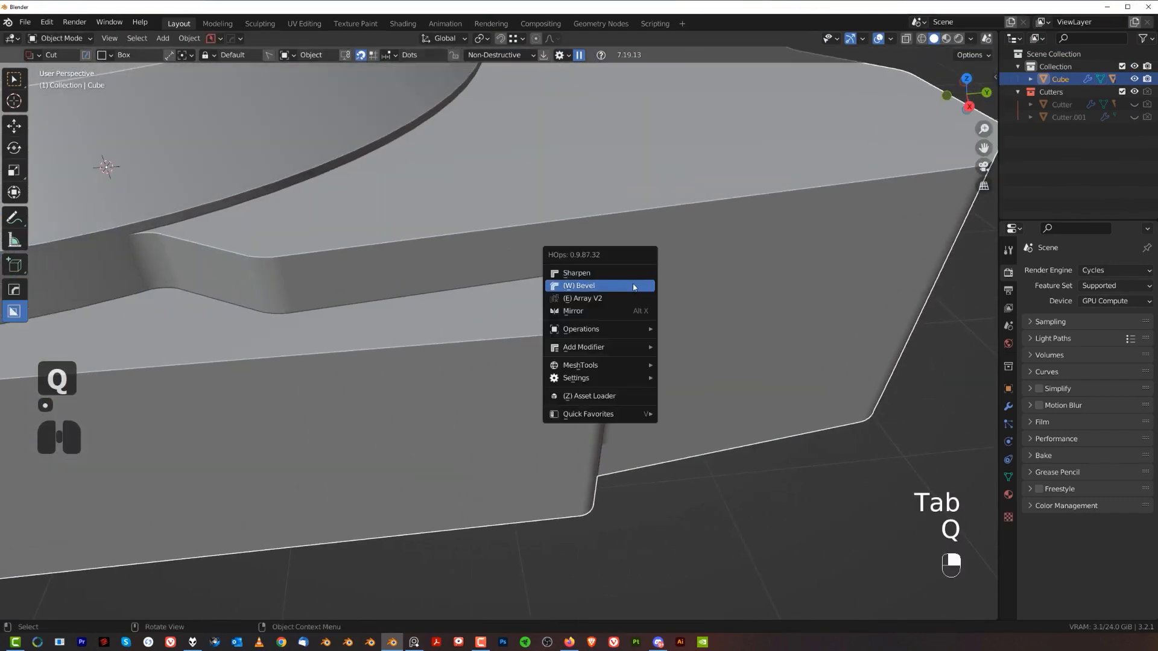
pyautogui.moveTo(630, 328)
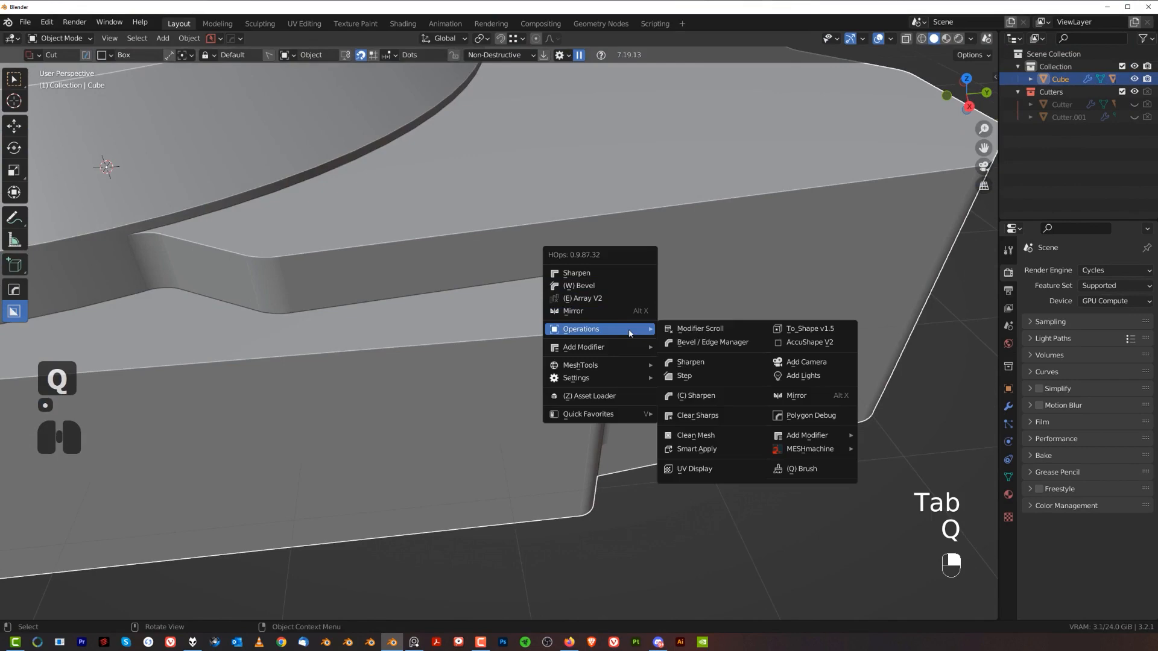
pyautogui.click(726, 437)
# - Examine the cleaned topology in Edit Mode around the cylinder, notch corners and side ledge, then return to Object Mode
pyautogui.press('Tab')
pyautogui.scroll(-4, 362, 361)
pyautogui.moveTo(362, 361); pyautogui.dragTo(450, 348, button='middle')
pyautogui.moveTo(463, 334); pyautogui.dragTo(513, 353, button='middle')
pyautogui.scroll(-3, 513, 353)
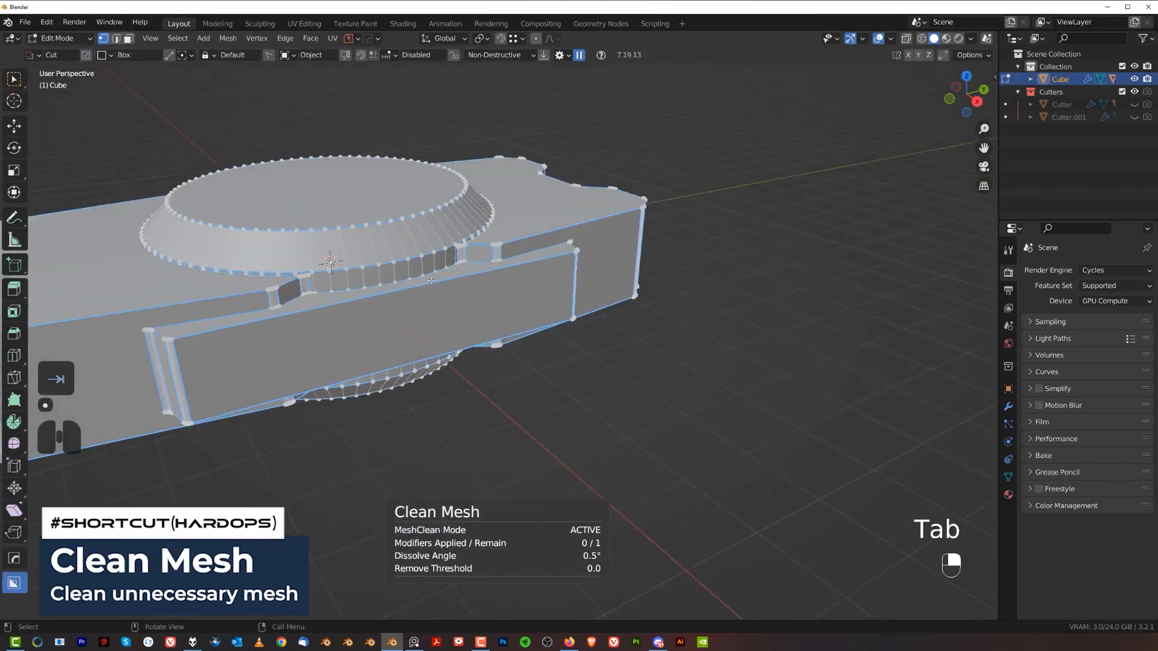
pyautogui.keyDown('shift'); pyautogui.moveTo(444, 305); pyautogui.dragTo(513, 329, button='middle'); pyautogui.keyUp('shift')
pyautogui.scroll(2, 513, 329)
pyautogui.keyDown('shift'); pyautogui.moveTo(395, 325); pyautogui.dragTo(524, 310, button='middle'); pyautogui.keyUp('shift')
pyautogui.scroll(2, 523, 310)
pyautogui.press('Tab')
pyautogui.scroll(-4, 523, 310)
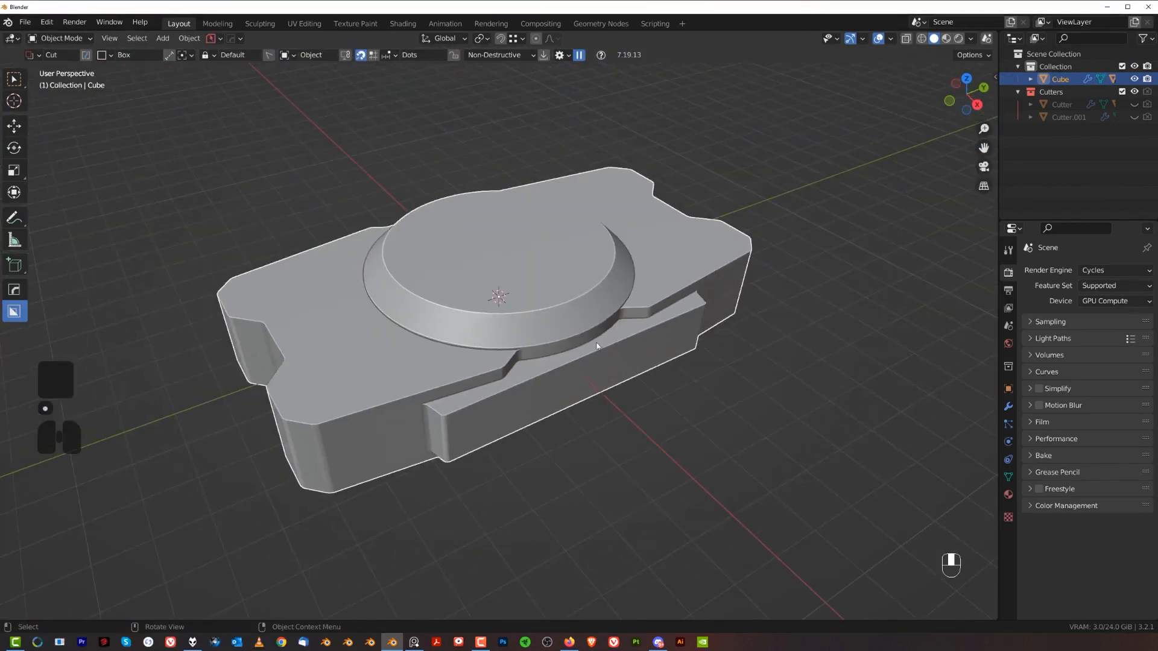
# - Add a 30° HardOps bevel modifier and sharpen the part with Ssharp at 30° sharpness and a 60° auto smooth angle
pyautogui.moveTo(597, 344); pyautogui.dragTo(640, 308, button='middle')
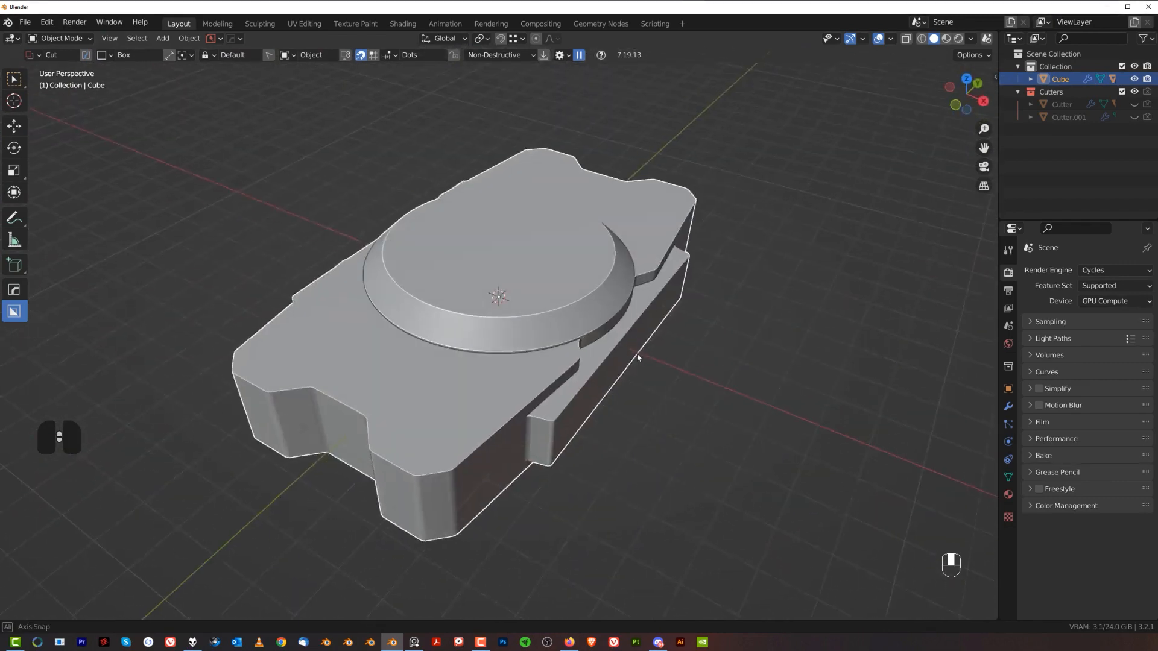
pyautogui.press('q')
pyautogui.click(629, 319)
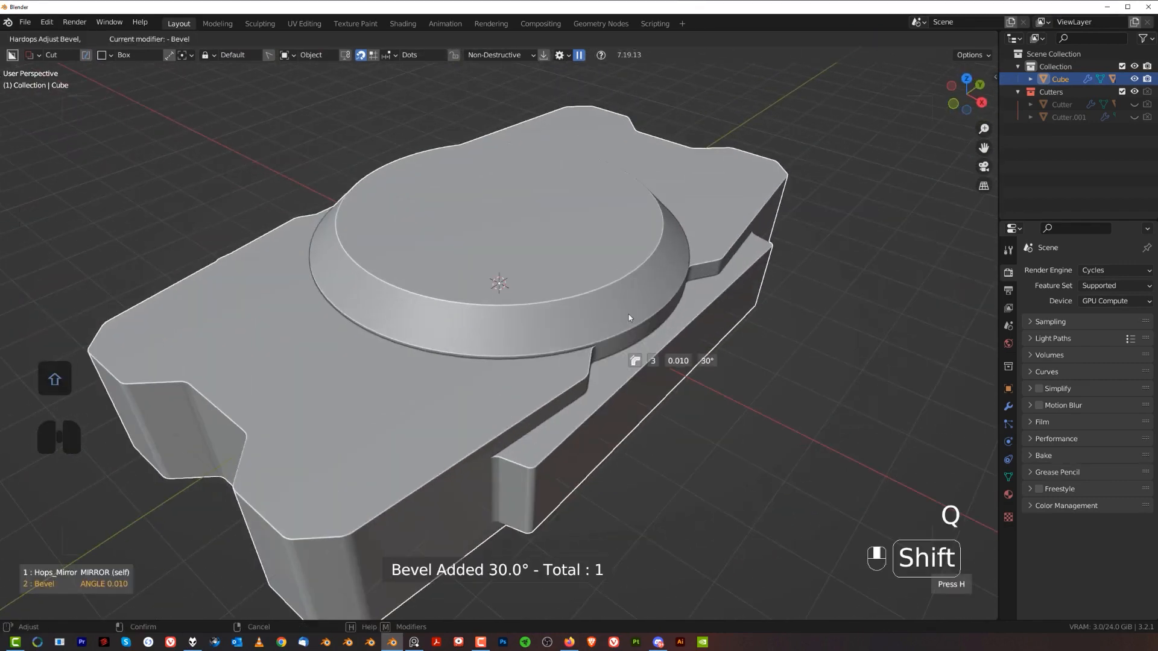
pyautogui.moveTo(625, 314)
pyautogui.mouseDown(button='middle')
pyautogui.moveTo(546, 254)
pyautogui.moveTo(583, 279)
pyautogui.moveTo(445, 275)
pyautogui.moveTo(477, 348)
pyautogui.moveTo(612, 325)
pyautogui.mouseUp(button='middle')
pyautogui.press('q')
pyautogui.keyDown('alt'); pyautogui.click(546, 254); pyautogui.keyUp('alt')
# - Inspect the edge highlights and shading of the sharpened part from the front, especially around the notch corners
pyautogui.press('`')
pyautogui.press('KP_5')
pyautogui.scroll(-2, 551, 232)
pyautogui.keyDown('shift'); pyautogui.moveTo(557, 299); pyautogui.dragTo(595, 319, button='middle'); pyautogui.keyUp('shift')
pyautogui.scroll(2, 596, 319)
pyautogui.moveTo(625, 283); pyautogui.dragTo(608, 233, button='middle')
pyautogui.press('KP_5')
pyautogui.keyDown('shift'); pyautogui.moveTo(525, 289); pyautogui.dragTo(554, 279, button='middle'); pyautogui.keyUp('shift')
pyautogui.moveTo(628, 363); pyautogui.dragTo(609, 280, button='middle')
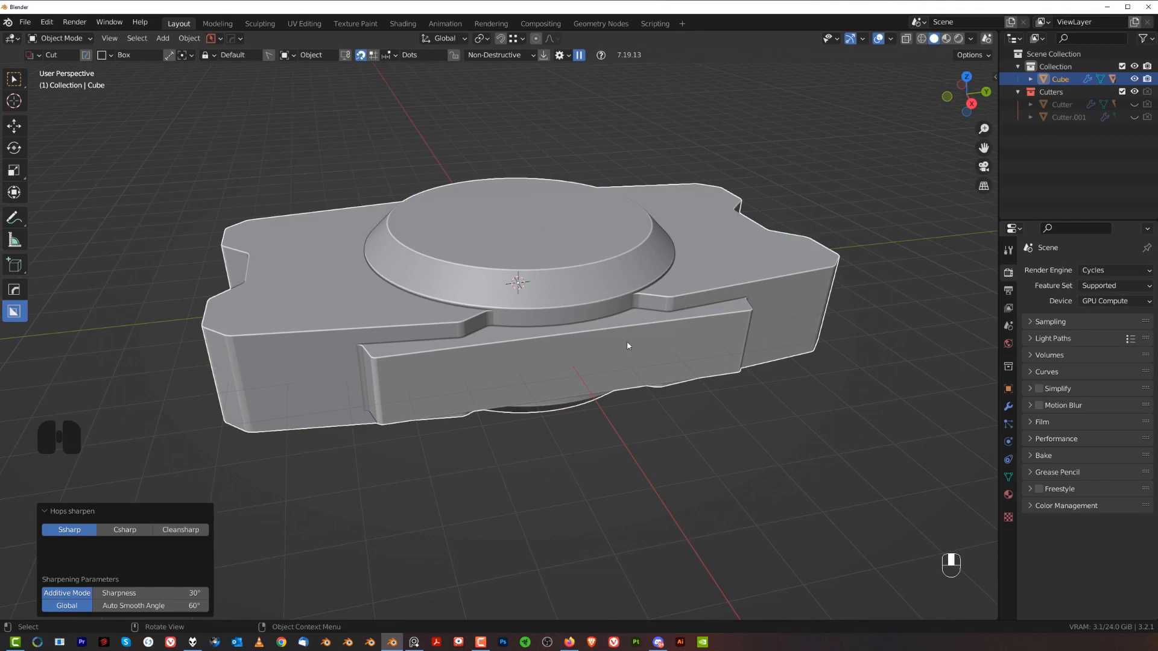
pyautogui.moveTo(628, 346); pyautogui.dragTo(490, 324, button='middle')
pyautogui.scroll(1, 516, 332)
pyautogui.scroll(-1, 477, 328)
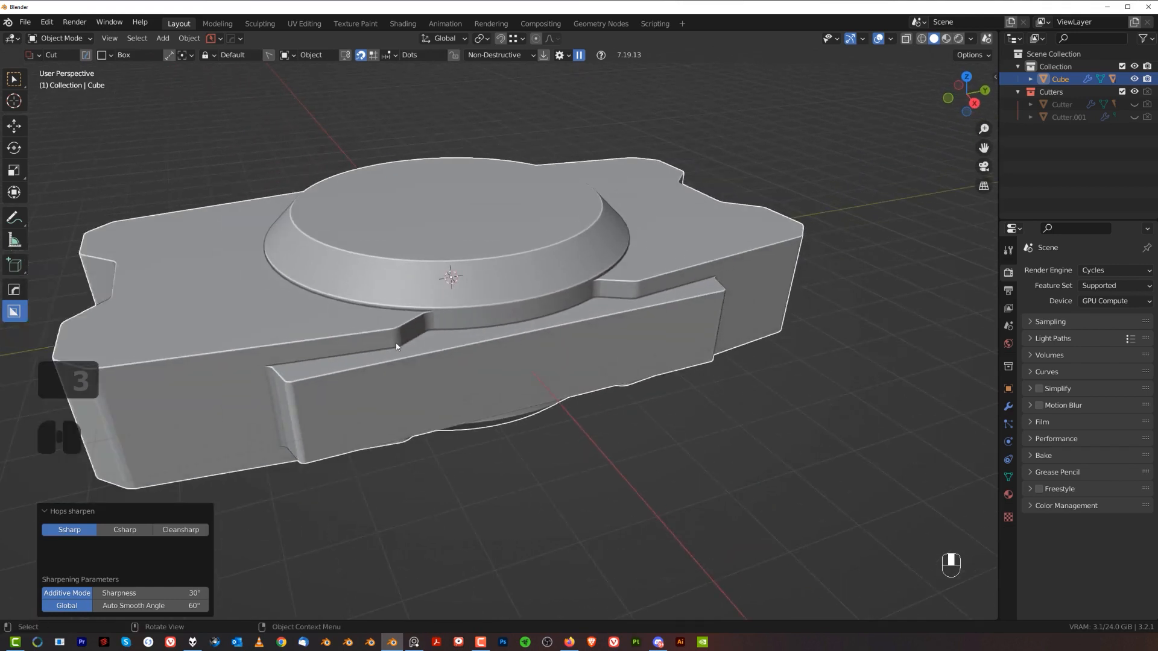
pyautogui.scroll(2, 632, 284)
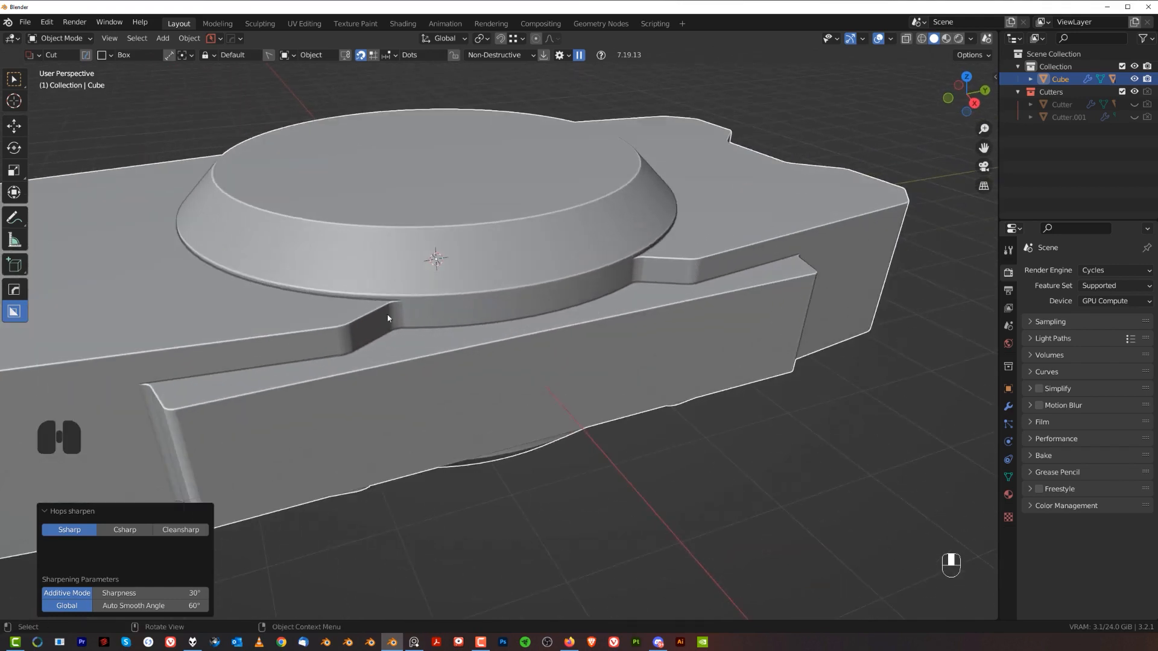
pyautogui.scroll(-1, 351, 346)
pyautogui.moveTo(395, 329); pyautogui.dragTo(353, 336, button='middle')
# - Check the flat surfaces in Edit Mode by selecting the side faces near the notch and the cylinder's top face
pyautogui.press('Tab')
pyautogui.keyDown('shift'); pyautogui.moveTo(208, 327); pyautogui.dragTo(394, 334, button='middle'); pyautogui.keyUp('shift')
pyautogui.scroll(1, 395, 335)
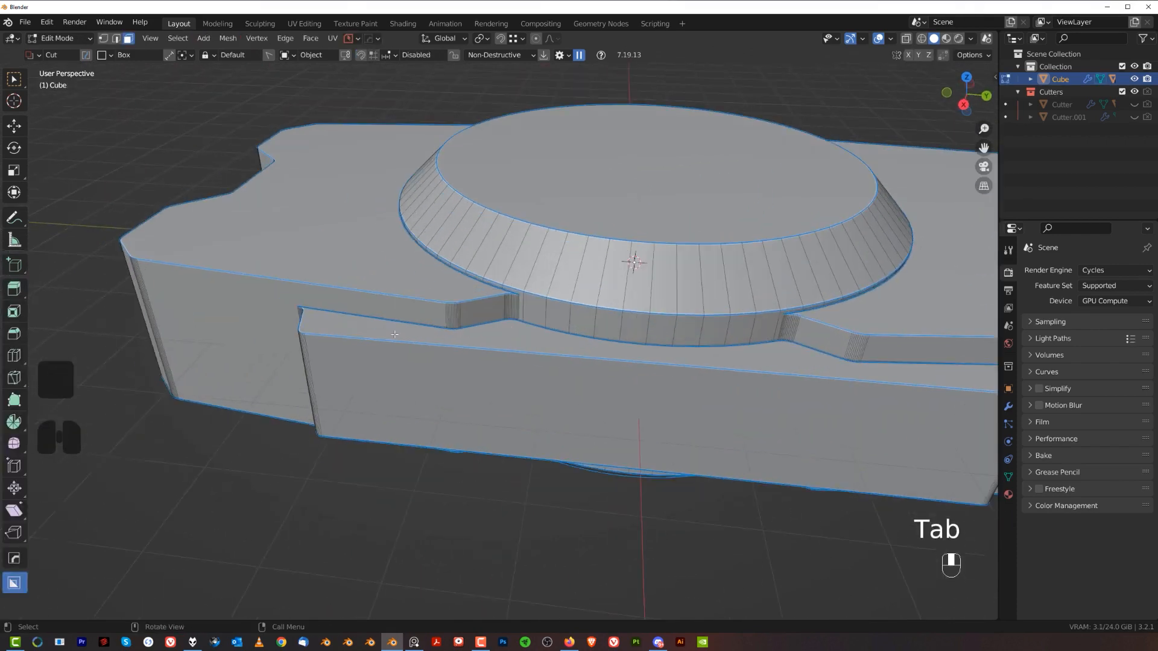
pyautogui.click(375, 308)
pyautogui.scroll(-4, 554, 280)
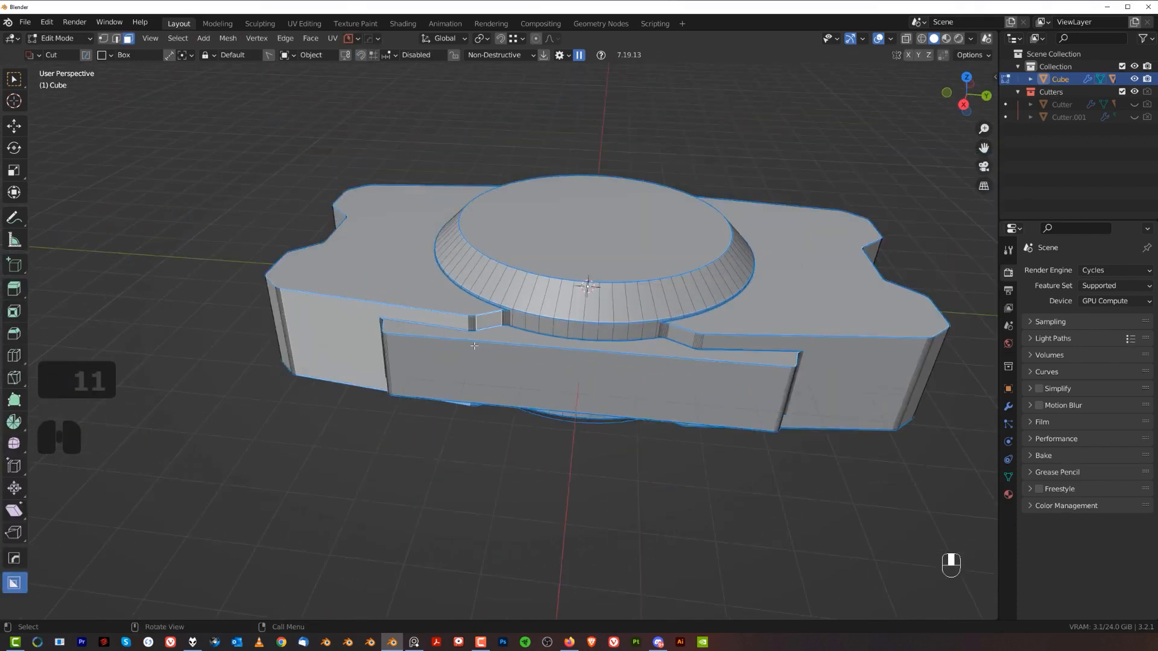
pyautogui.scroll(4, 376, 351)
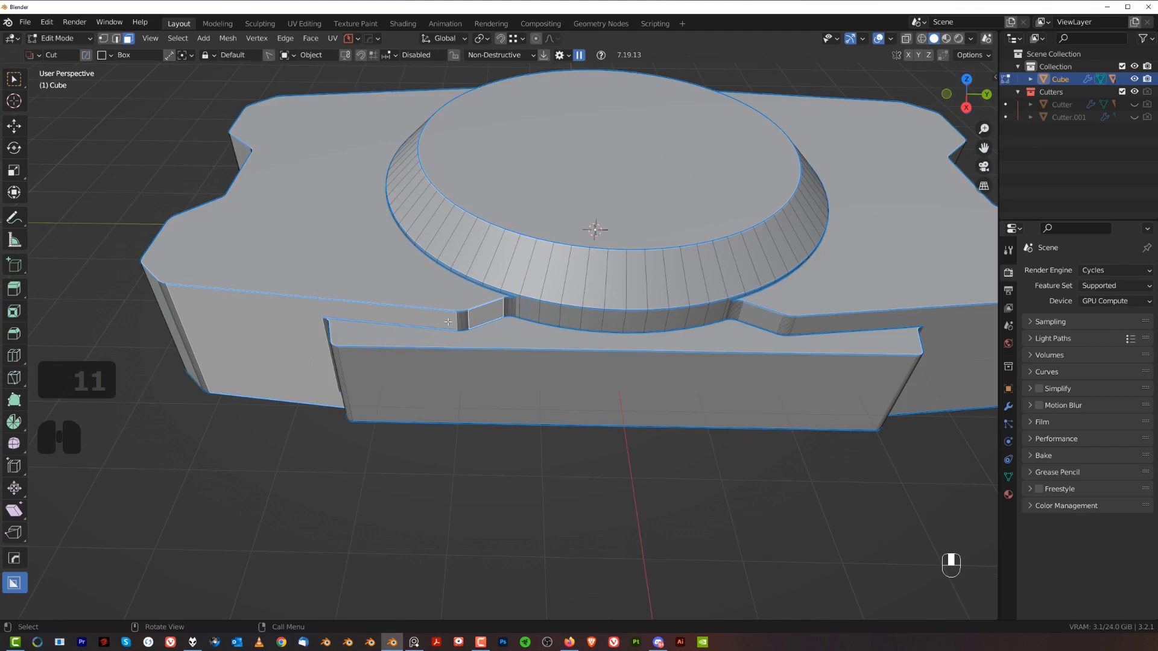
pyautogui.moveTo(693, 224); pyautogui.dragTo(499, 274, button='middle')
pyautogui.click(492, 178)
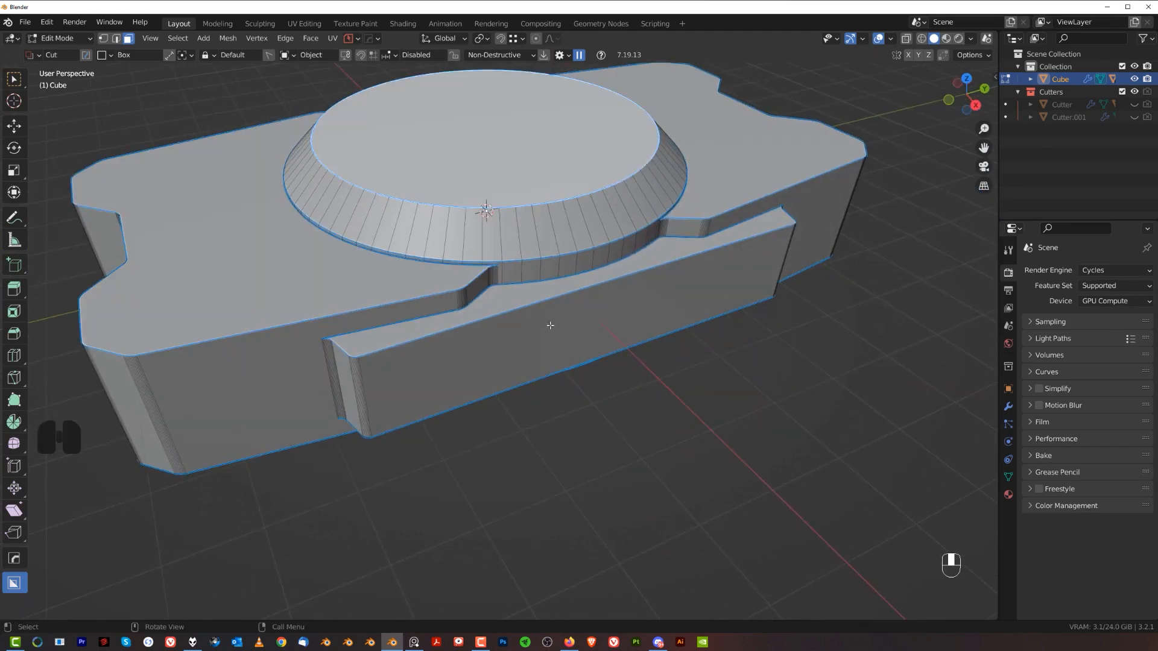
pyautogui.moveTo(550, 326)
pyautogui.mouseDown(button='middle')
pyautogui.moveTo(535, 354)
pyautogui.moveTo(577, 335)
pyautogui.moveTo(536, 327)
pyautogui.mouseUp(button='middle')
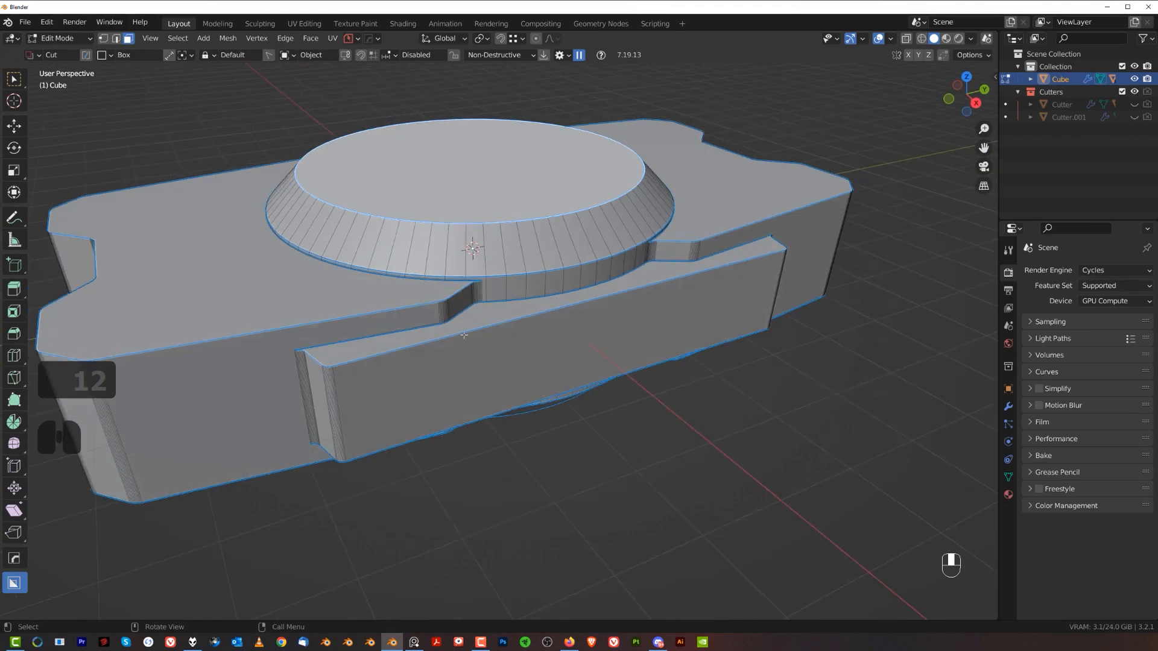
# - Return to Object Mode and review the bevelled cylinder, notches and side ledge from several angles
pyautogui.press('Tab')
pyautogui.scroll(-3, 538, 106)
pyautogui.moveTo(518, 187); pyautogui.dragTo(482, 264, button='middle')
pyautogui.scroll(3, 490, 283)
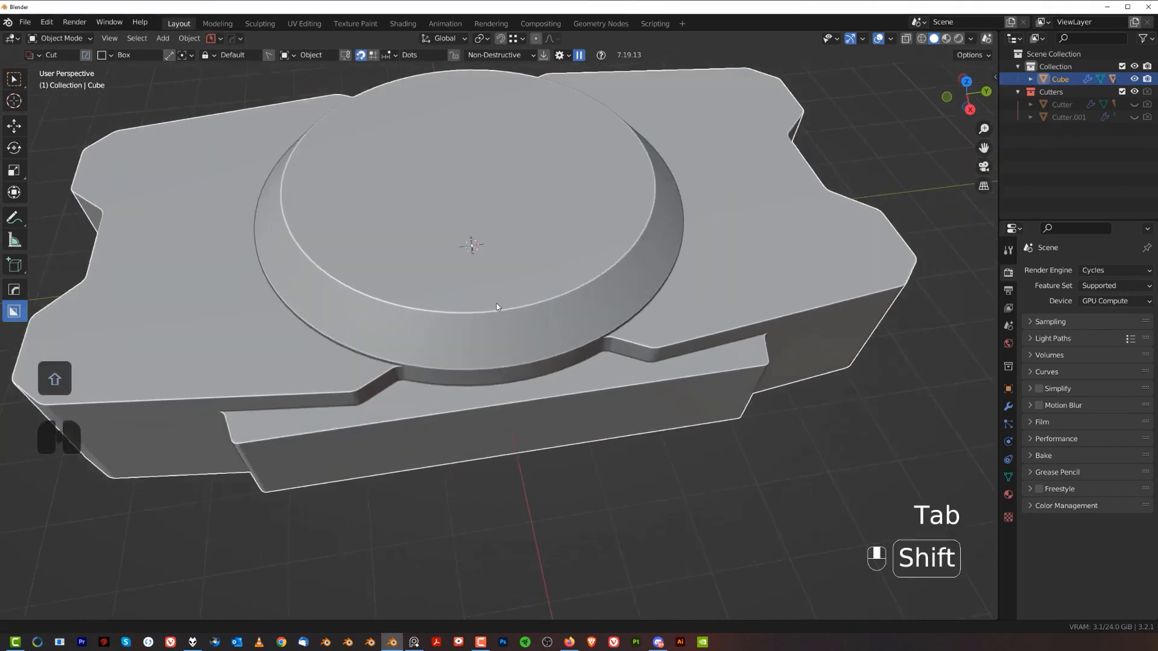
pyautogui.keyDown('shift'); pyautogui.moveTo(497, 303); pyautogui.dragTo(499, 257, button='middle'); pyautogui.keyUp('shift')
pyautogui.moveTo(499, 256); pyautogui.dragTo(501, 206, button='middle')
pyautogui.keyDown('shift'); pyautogui.moveTo(501, 206); pyautogui.dragTo(520, 301, button='middle'); pyautogui.keyUp('shift')
pyautogui.moveTo(524, 298); pyautogui.dragTo(543, 313, button='middle')
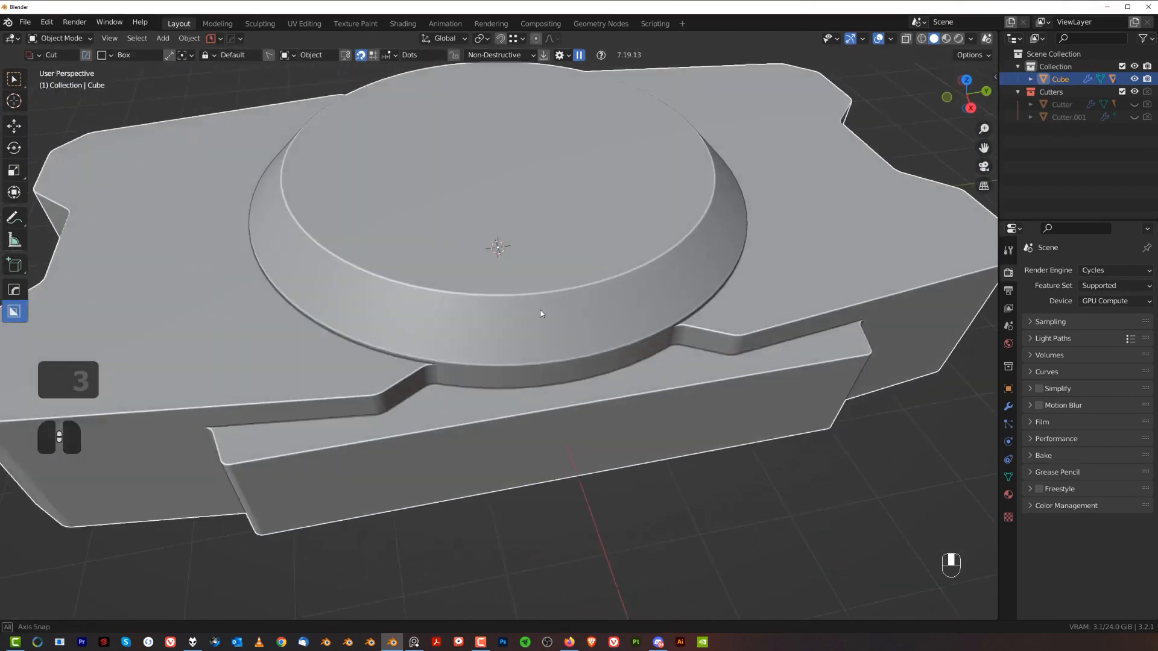
pyautogui.keyDown('shift'); pyautogui.moveTo(530, 355); pyautogui.dragTo(573, 314, button='middle'); pyautogui.keyUp('shift')
pyautogui.scroll(1, 533, 314)
pyautogui.scroll(-1, 585, 326)
pyautogui.scroll(1, 546, 297)
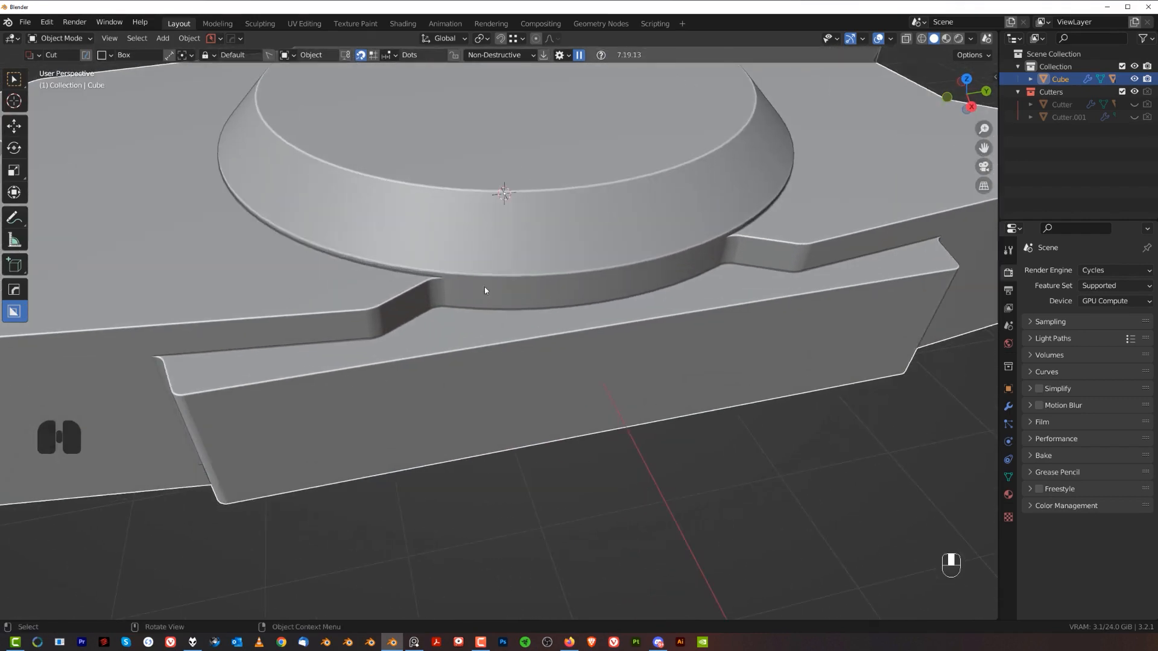
pyautogui.scroll(-7, 485, 290)
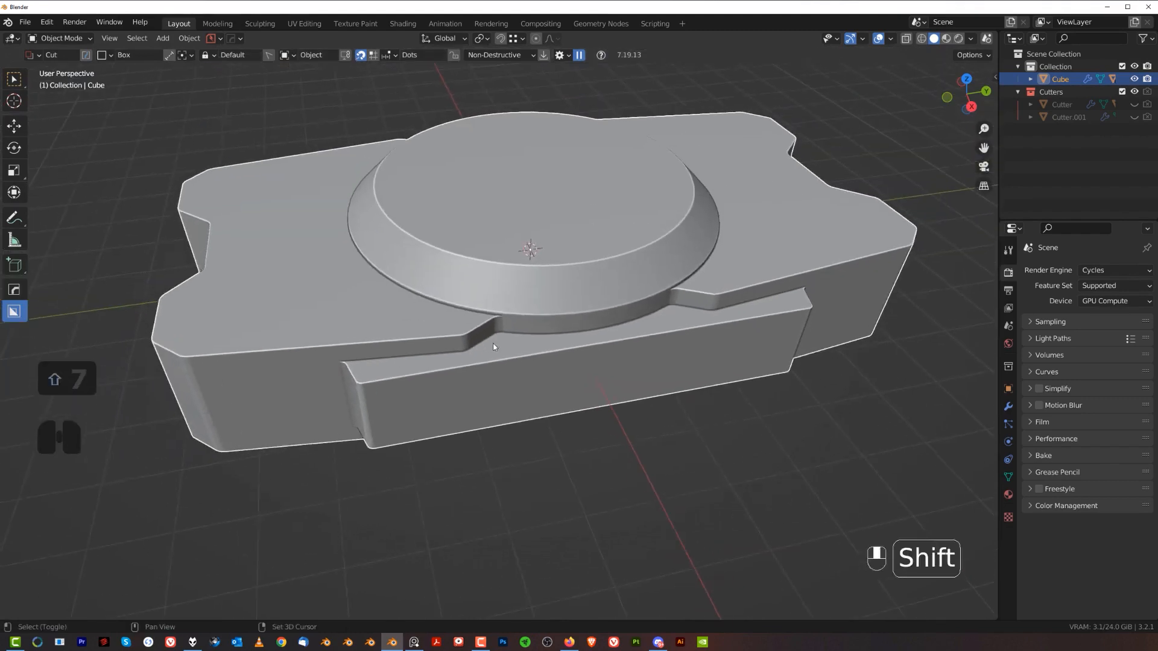
# - Switch the BoxCutter shape to Circle and try to cut a hole about 0.256 wide in the ledge beside the first notch corner
pyautogui.scroll(2, 500, 343)
pyautogui.scroll(1, 501, 354)
pyautogui.rightClick(512, 370)
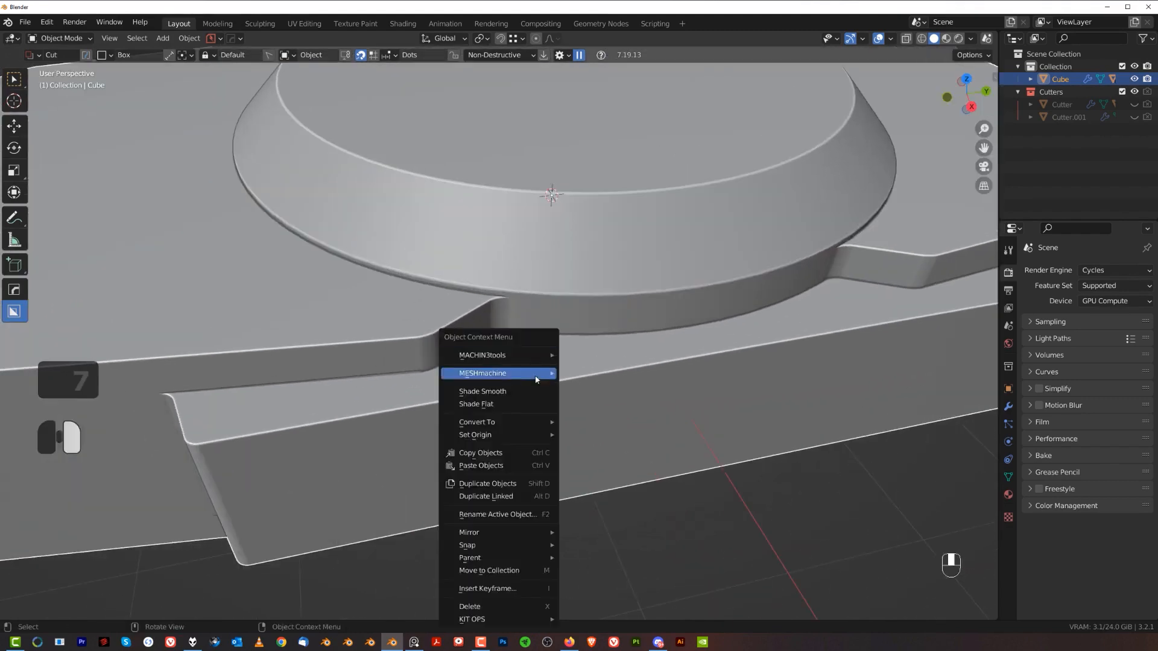
pyautogui.press('d')
pyautogui.click(515, 335)
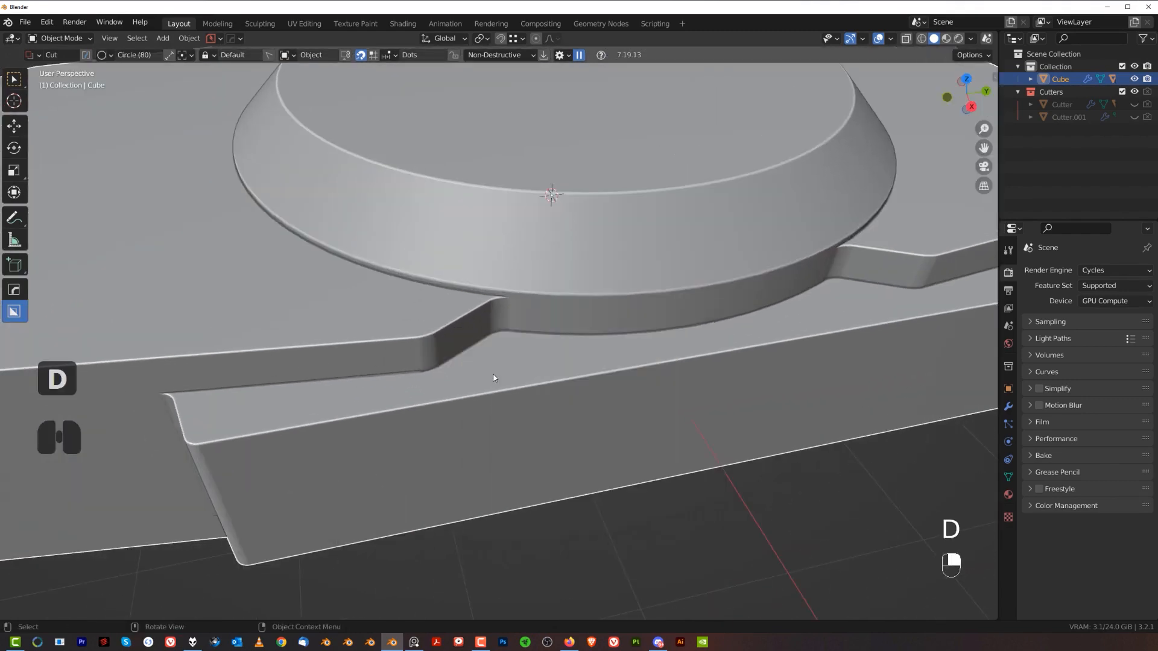
pyautogui.moveTo(507, 365); pyautogui.dragTo(525, 374)
pyautogui.scroll(-3, 606, 390)
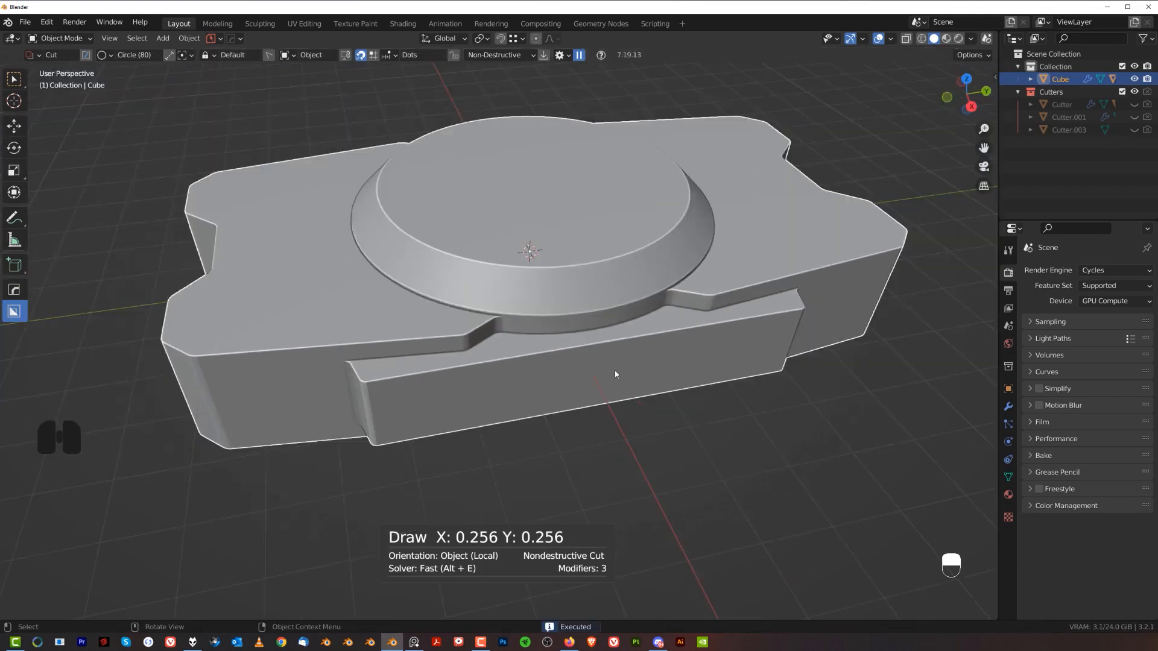
# - Cut a small circular hole into the ledge beside the opposite notch corner
pyautogui.moveTo(709, 319); pyautogui.dragTo(721, 324)
pyautogui.keyDown('shift'); pyautogui.moveTo(711, 360); pyautogui.dragTo(561, 314, button='middle'); pyautogui.keyUp('shift')
pyautogui.scroll(4, 570, 346)
# - Knife a straight edge across the ledge through the hole, from the notch wall's base to the ledge's outer edge
pyautogui.press('Tab')
pyautogui.scroll(2, 560, 314)
pyautogui.press('k')
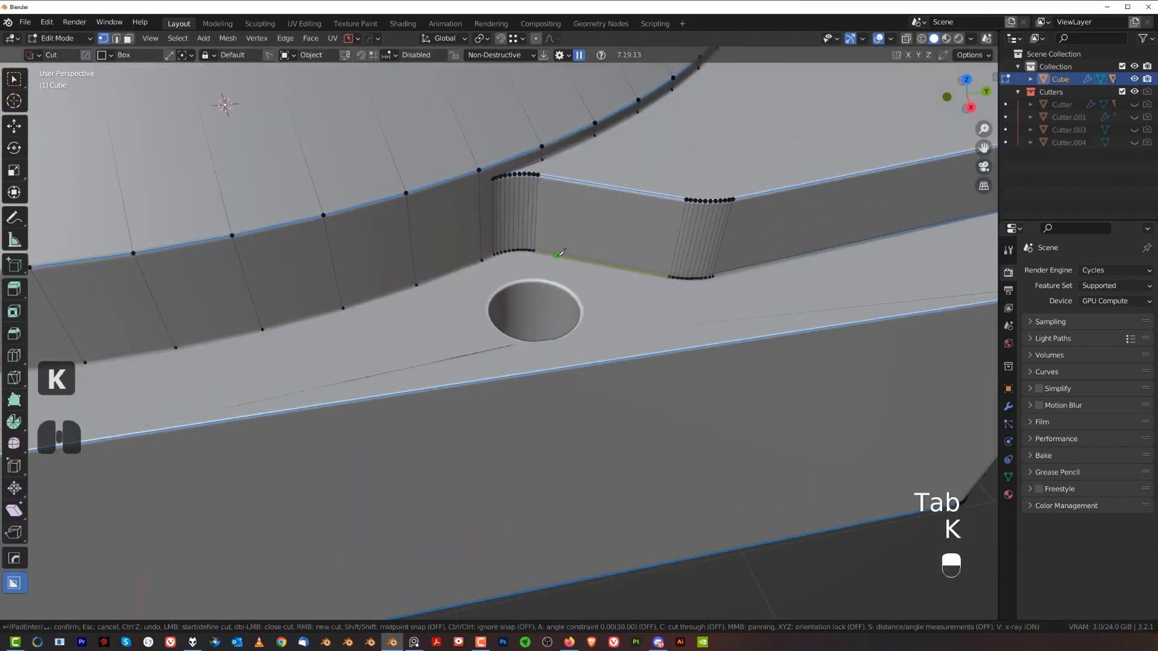
pyautogui.click(527, 372)
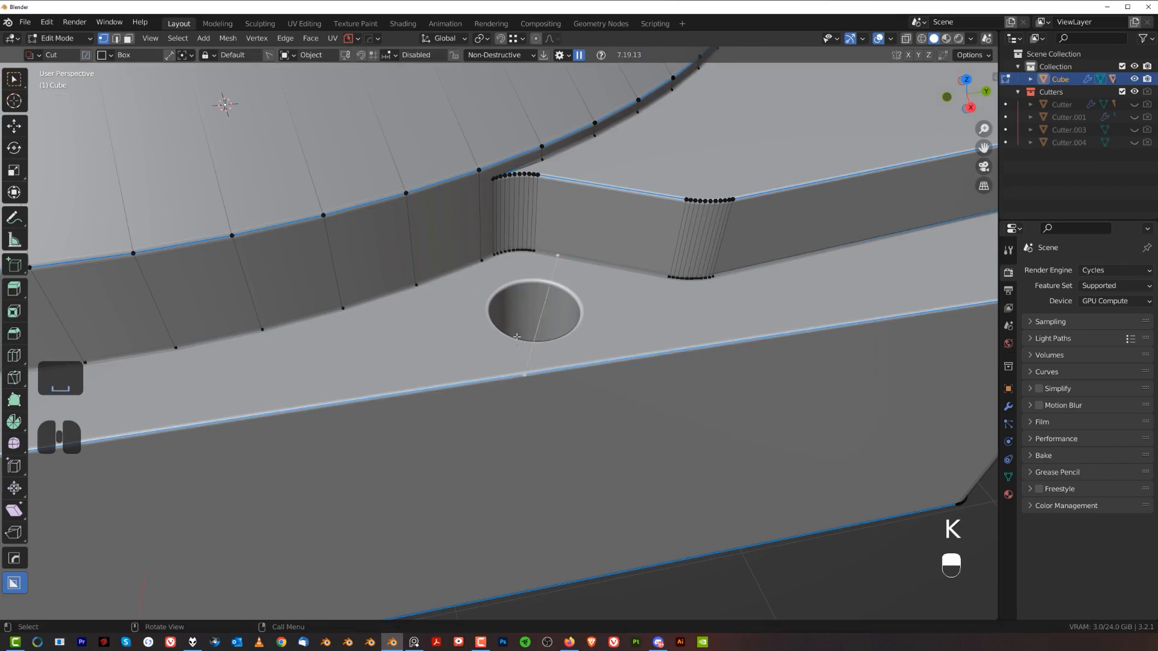
pyautogui.press('Tab')
# - Bring up the hole's cutter through the HardOps boolean list and open its mesh for editing
pyautogui.scroll(-6, 532, 323)
pyautogui.moveTo(532, 324); pyautogui.dragTo(565, 339, button='middle')
pyautogui.scroll(4, 635, 365)
pyautogui.scroll(1, 558, 306)
pyautogui.scroll(1, 566, 339)
pyautogui.keyDown('shift'); pyautogui.moveTo(566, 339); pyautogui.dragTo(529, 312, button='middle'); pyautogui.keyUp('shift')
pyautogui.scroll(2, 530, 312)
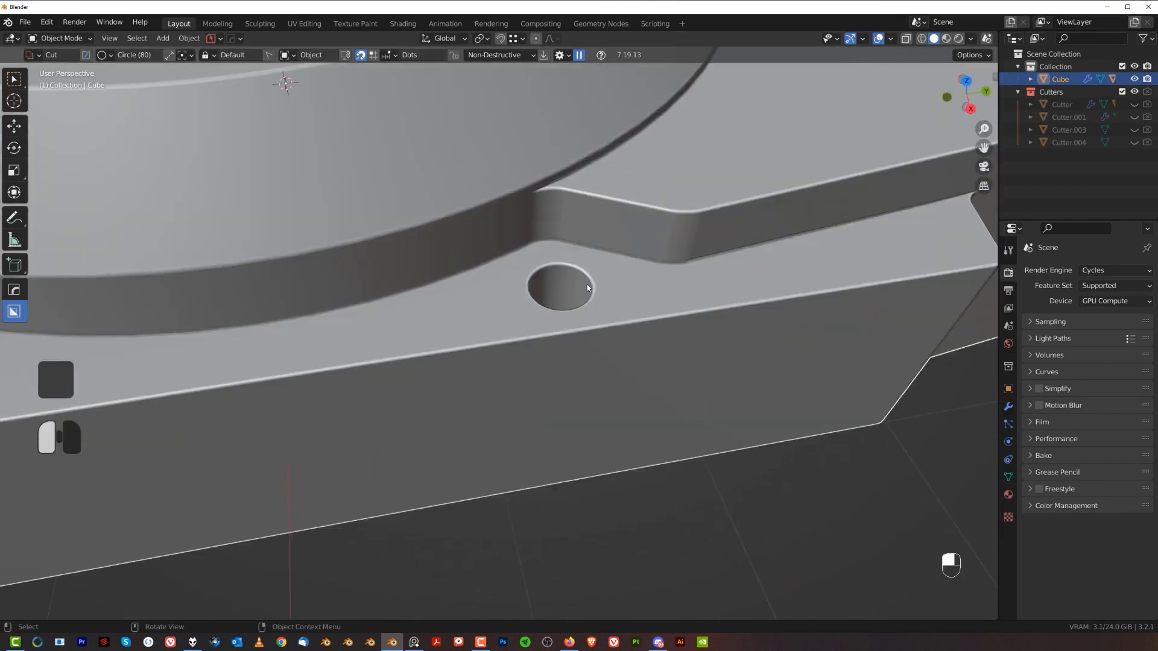
pyautogui.press('q')
pyautogui.click(567, 306)
pyautogui.press('Tab')
pyautogui.click(598, 305)
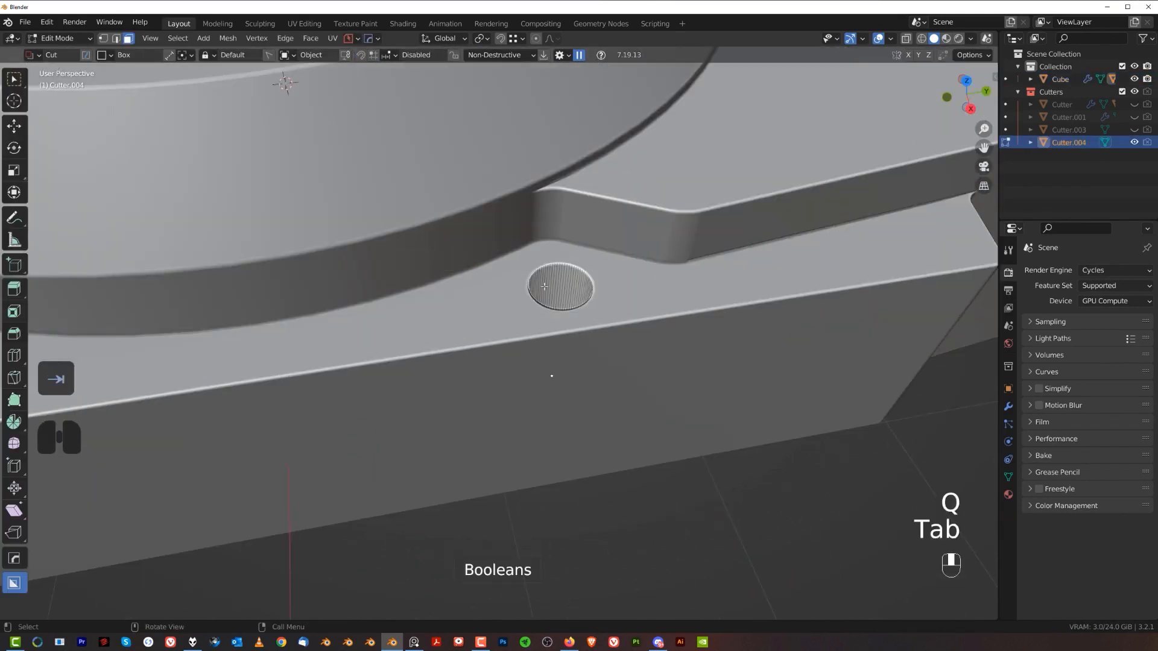
# - Flip the cutter's normals and bevel its rim outward about 0.06 m with 1 segment to chamfer the hole
pyautogui.hotkey('ctrl', 'b')
pyautogui.click(734, 280)
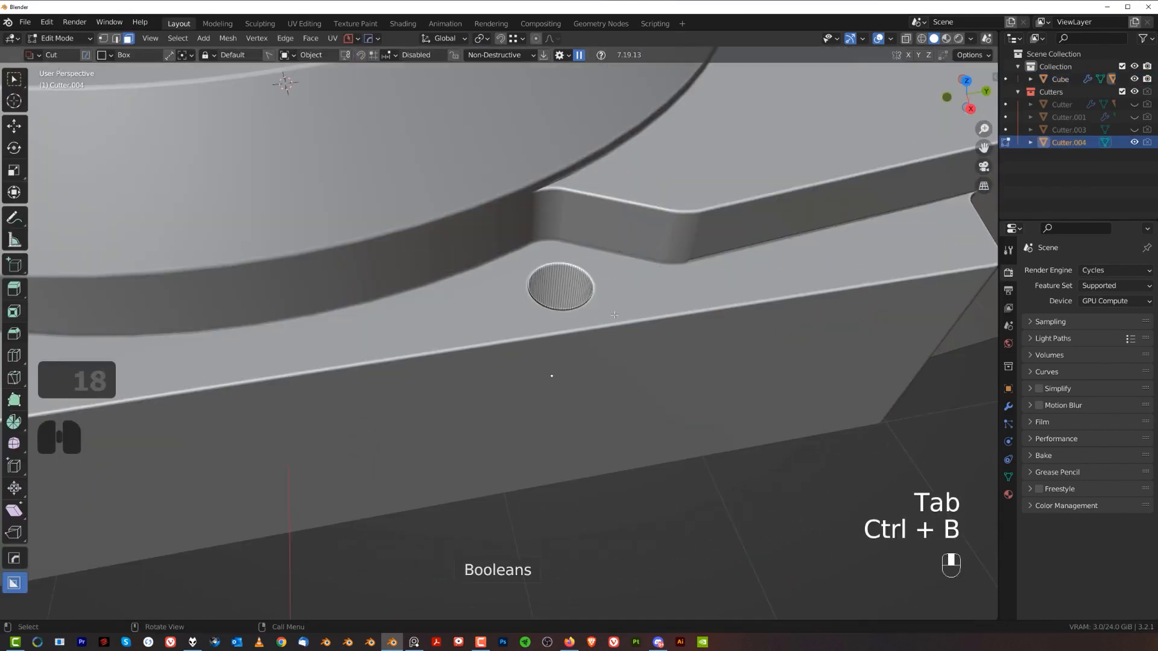
pyautogui.hotkey('alt', 'n')
pyautogui.click(591, 354)
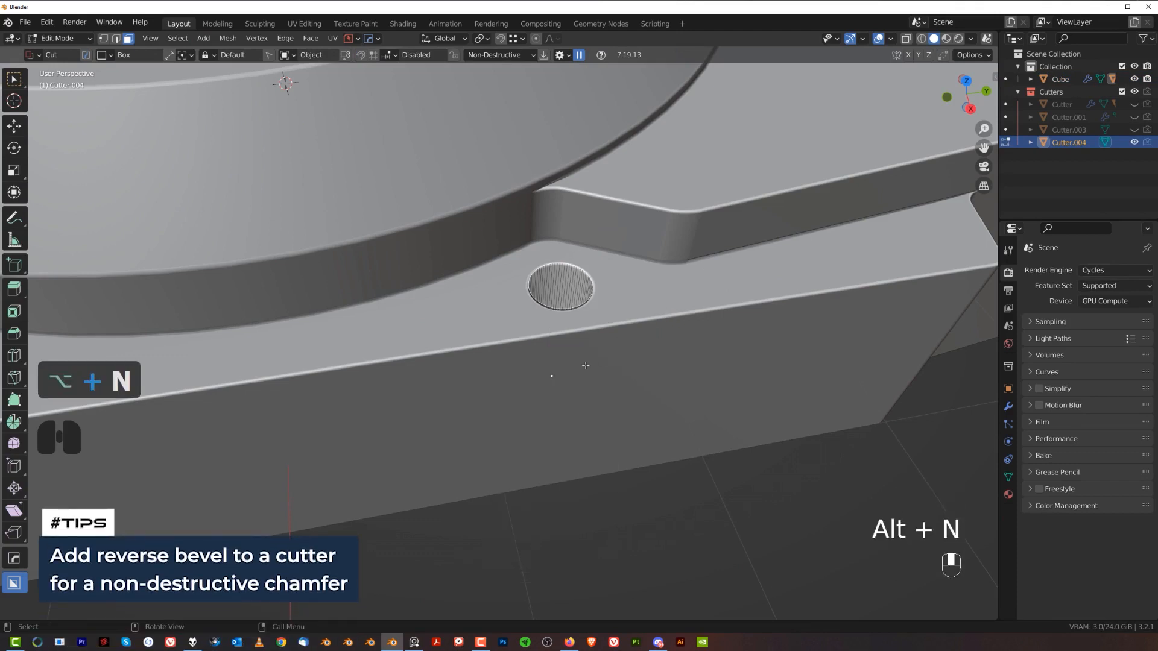
pyautogui.hotkey('alt', 'n')
pyautogui.click(588, 356)
pyautogui.hotkey('ctrl', 'b')
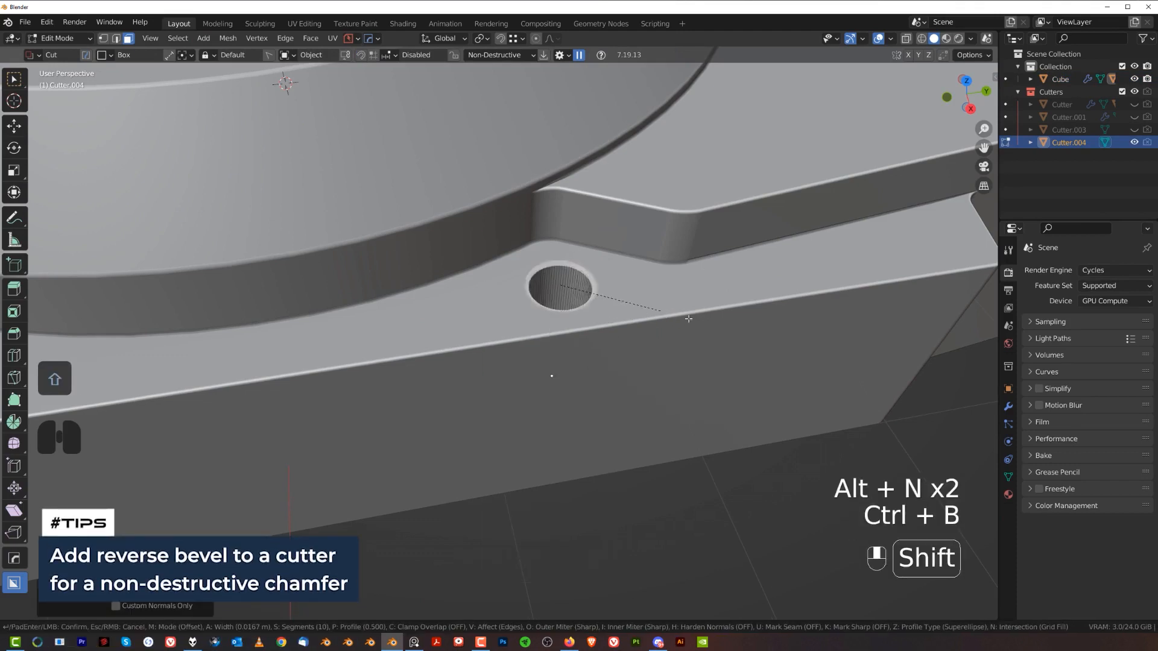
pyautogui.keyDown('shift'); pyautogui.scroll(-4, 712, 331); pyautogui.keyUp('shift')
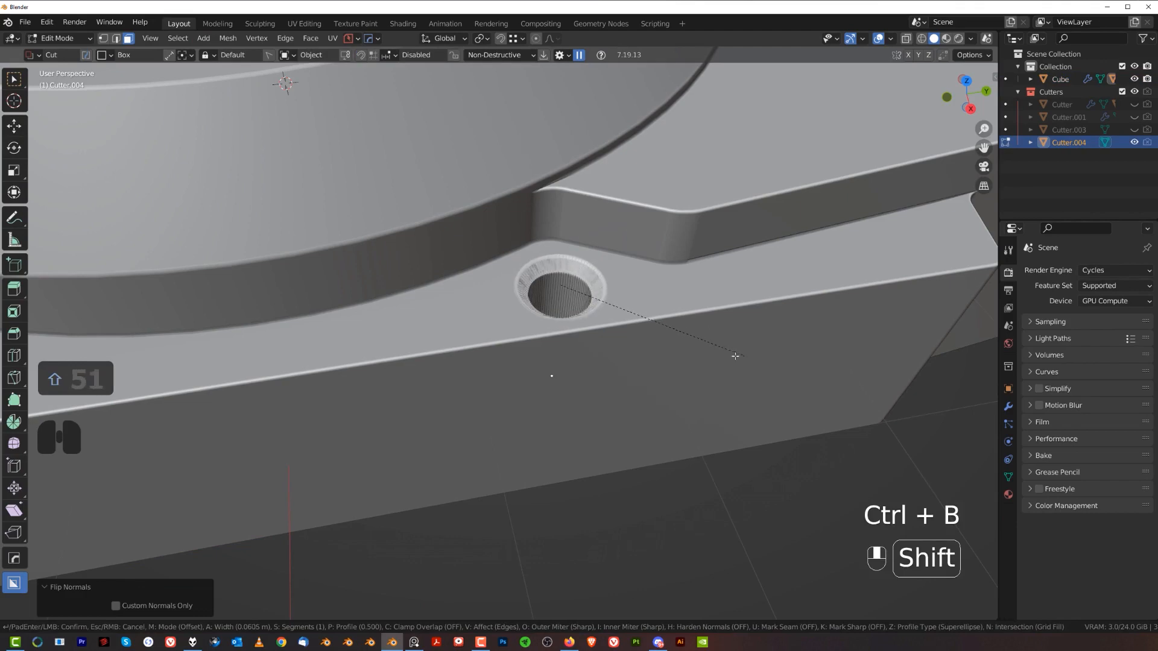
pyautogui.click(735, 356)
pyautogui.press('Tab')
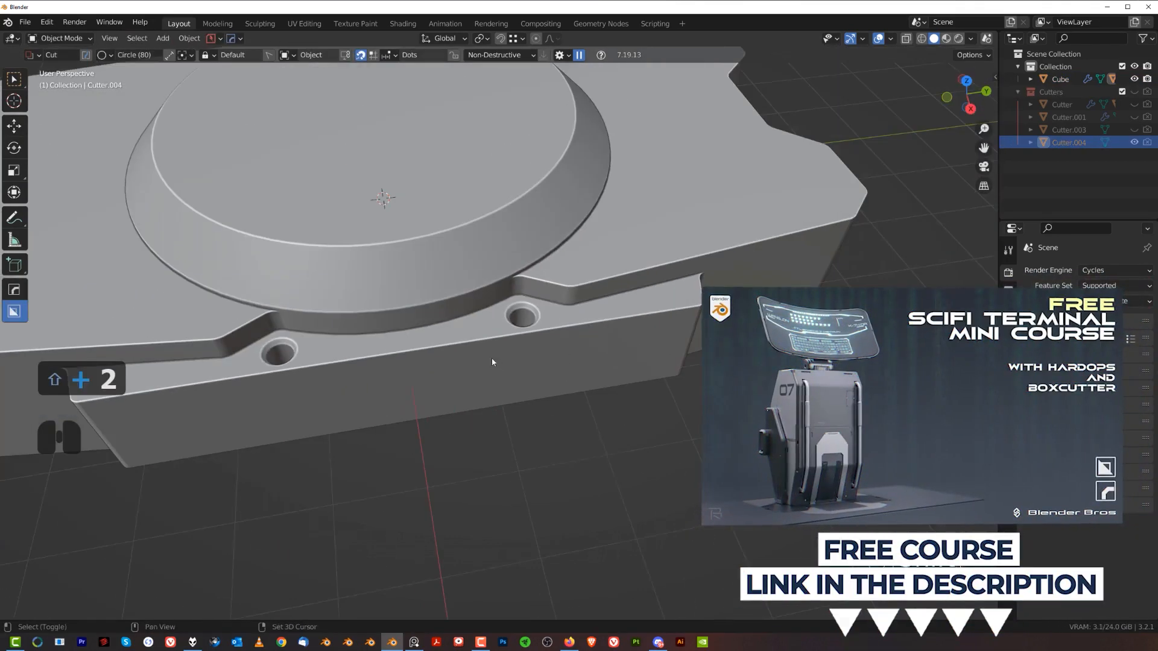
# - Hide the Cutters collection and inspect the chamfered holes on the ledge from several angles
pyautogui.keyDown('shift'); pyautogui.moveTo(491, 361); pyautogui.dragTo(574, 403, button='middle'); pyautogui.keyUp('shift')
pyautogui.scroll(-2, 612, 397)
pyautogui.scroll(5, 613, 397)
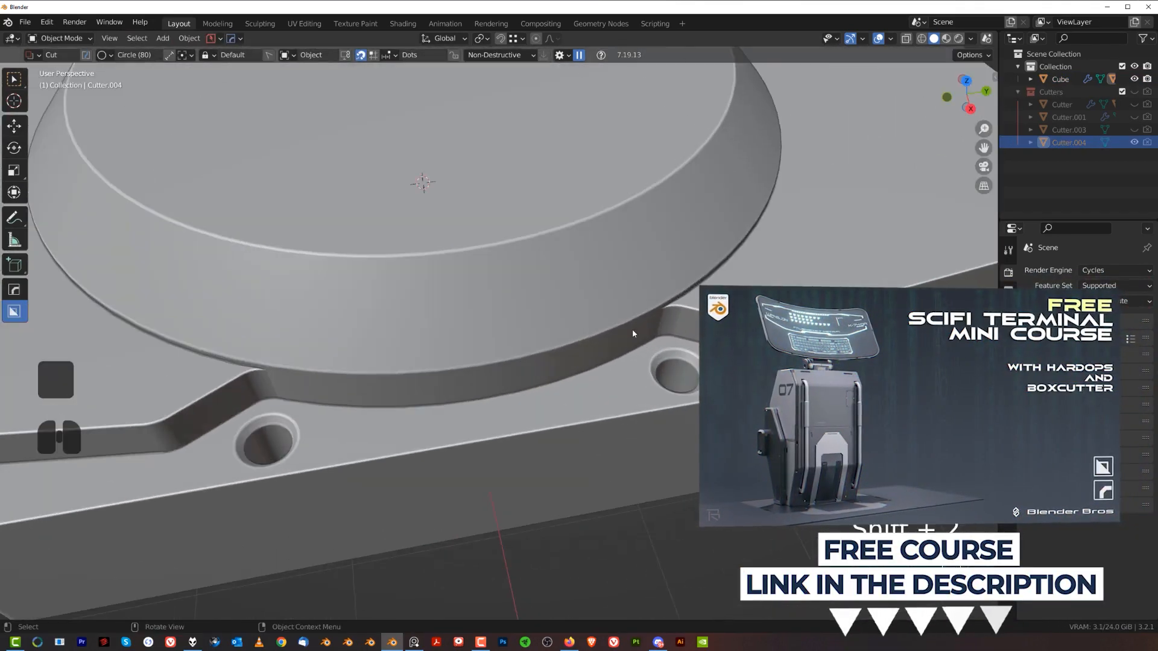
pyautogui.hotkey('shift', '2')
pyautogui.scroll(-3, 586, 396)
pyautogui.moveTo(585, 397); pyautogui.dragTo(573, 343, button='middle')
pyautogui.hotkey('shift', '3')
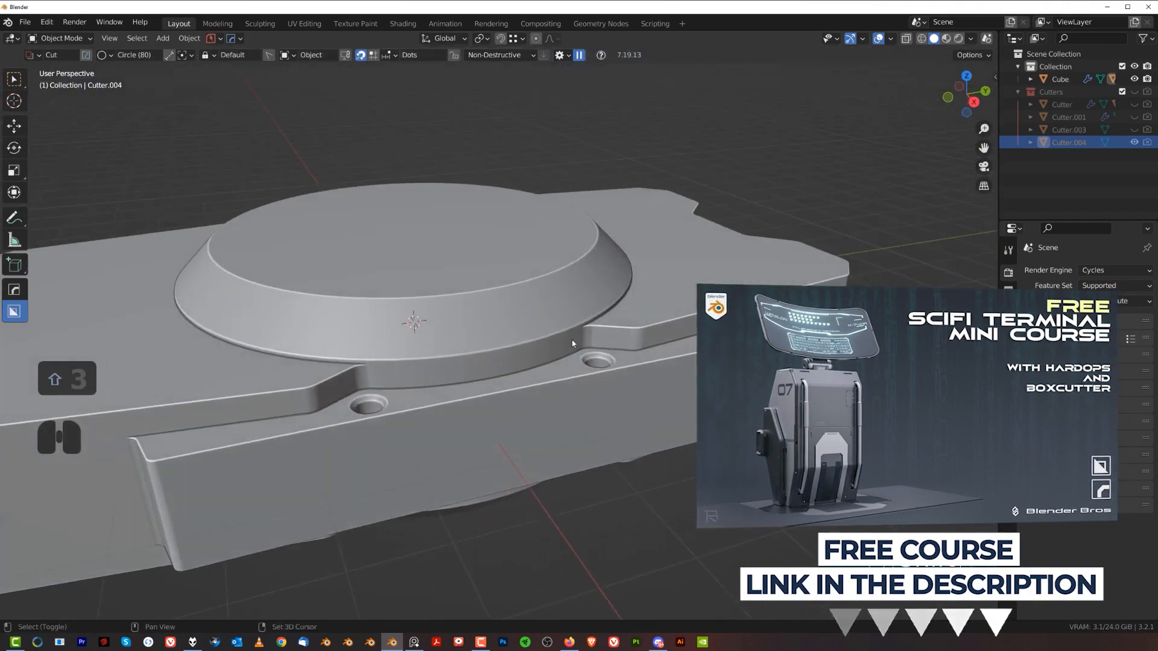
pyautogui.scroll(4, 571, 339)
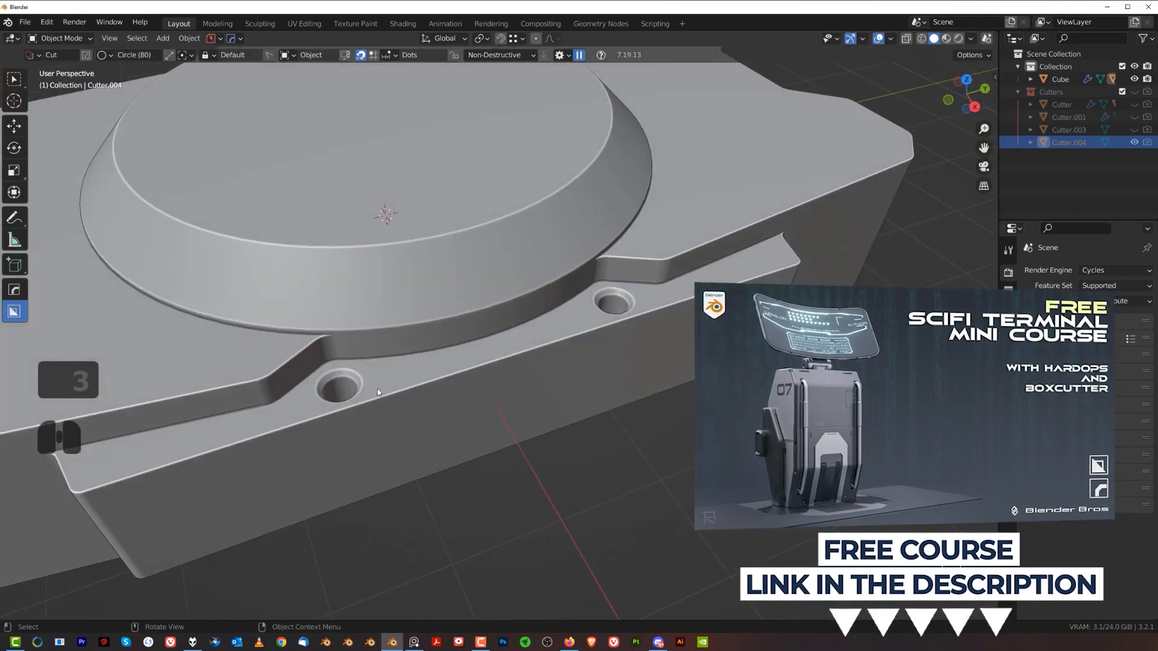
pyautogui.scroll(-3, 584, 349)
pyautogui.moveTo(468, 380); pyautogui.dragTo(403, 337, button='middle')
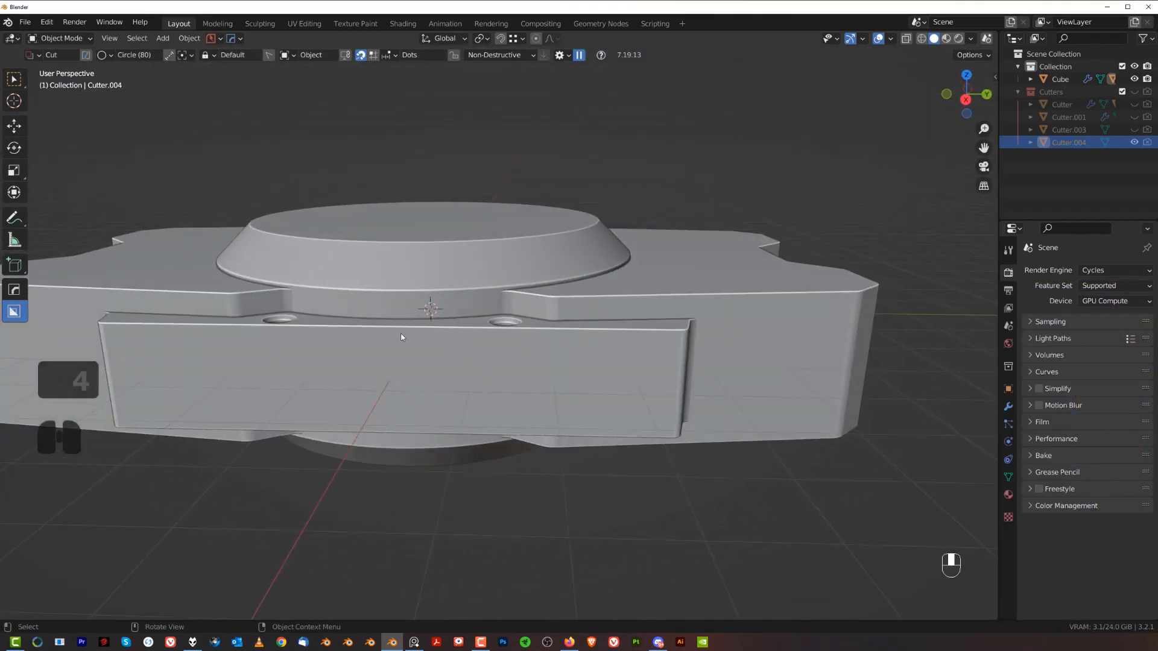
# - Switch BoxCutter to the box shape and cut a thin groove about 3.165 by 0.046 along the side face just below the ledge
pyautogui.press('d')
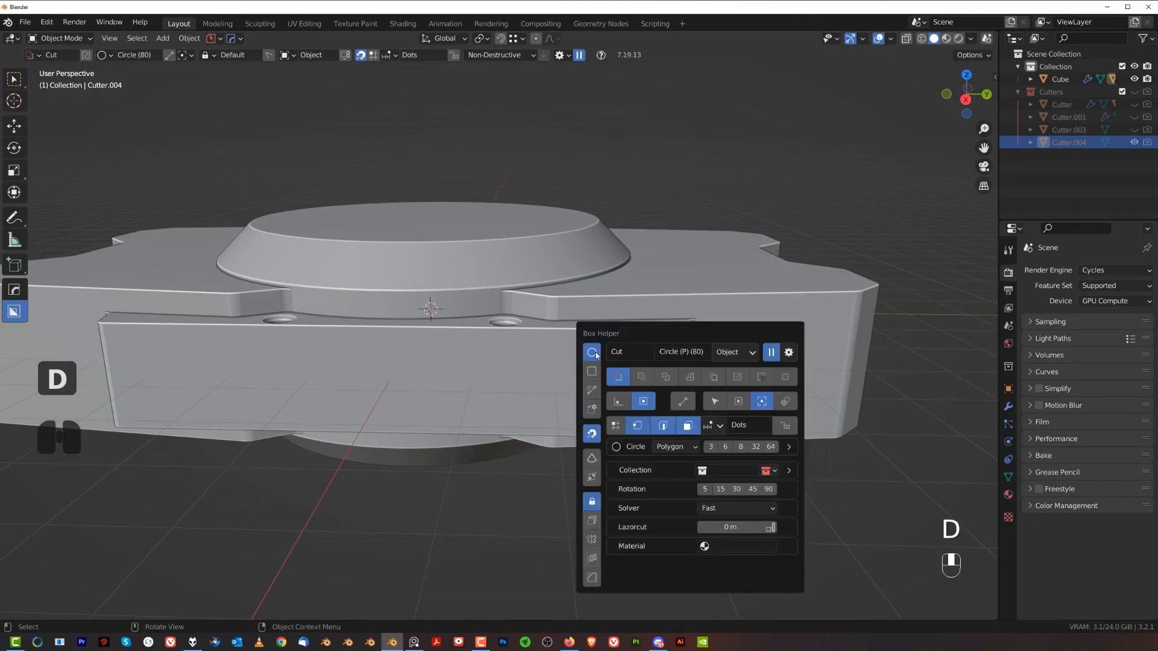
pyautogui.click(592, 372)
pyautogui.moveTo(450, 330)
pyautogui.mouseDown()
pyautogui.moveTo(499, 349)
pyautogui.moveTo(492, 341)
pyautogui.mouseUp()
pyautogui.click(451, 339)
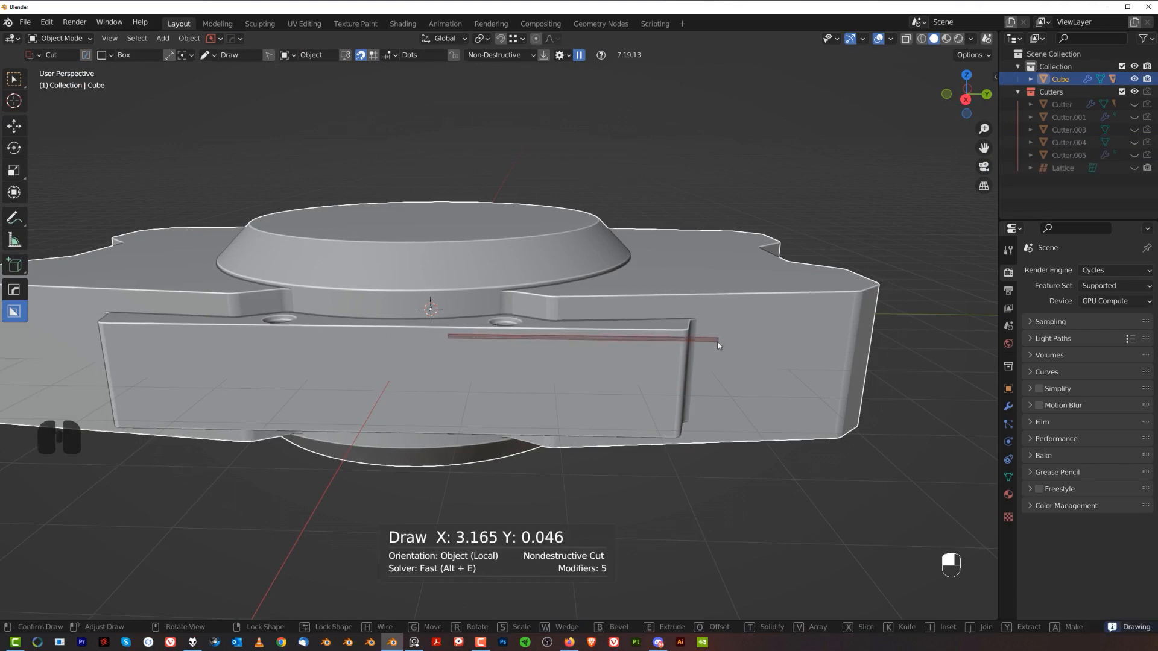
pyautogui.moveTo(718, 342); pyautogui.dragTo(717, 342)
pyautogui.moveTo(686, 378); pyautogui.dragTo(664, 407, button='middle')
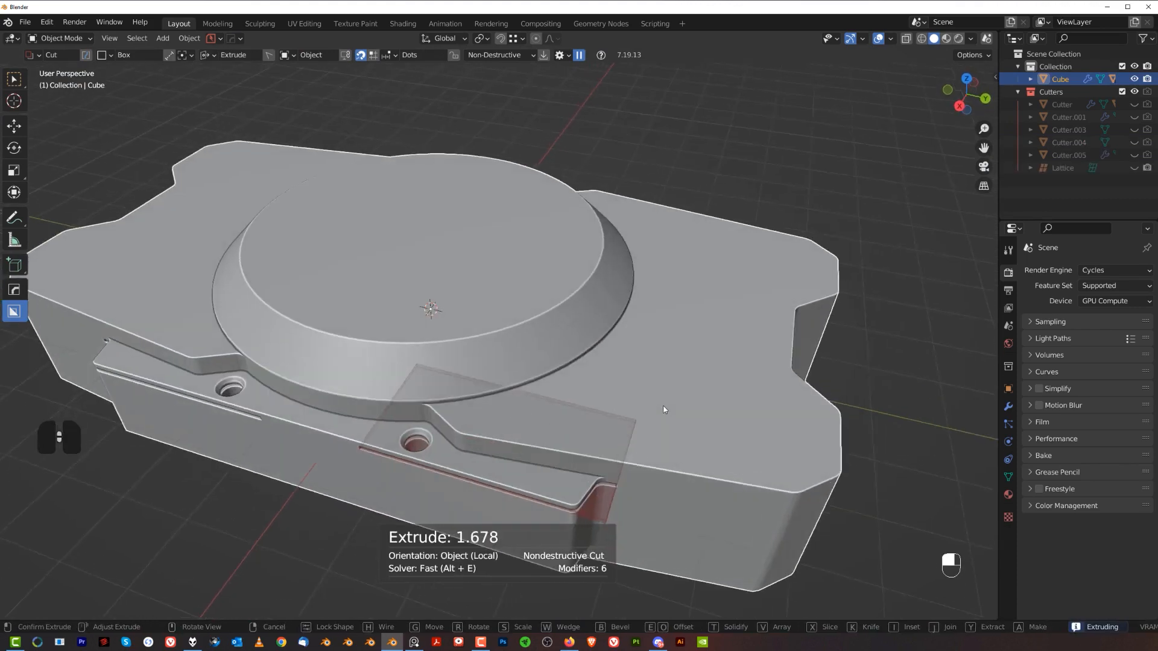
pyautogui.click(605, 494)
pyautogui.moveTo(605, 493); pyautogui.dragTo(605, 391, button='middle')
pyautogui.scroll(1, 560, 329)
pyautogui.keyDown('shift'); pyautogui.moveTo(548, 331); pyautogui.dragTo(411, 354, button='middle'); pyautogui.keyUp('shift')
pyautogui.scroll(1, 360, 390)
pyautogui.scroll(-4, 474, 375)
pyautogui.moveTo(488, 338); pyautogui.dragTo(476, 370, button='middle')
pyautogui.scroll(2, 482, 368)
# - Switch to the orthographic top view and frame the whole part around the central disc
pyautogui.press('`')
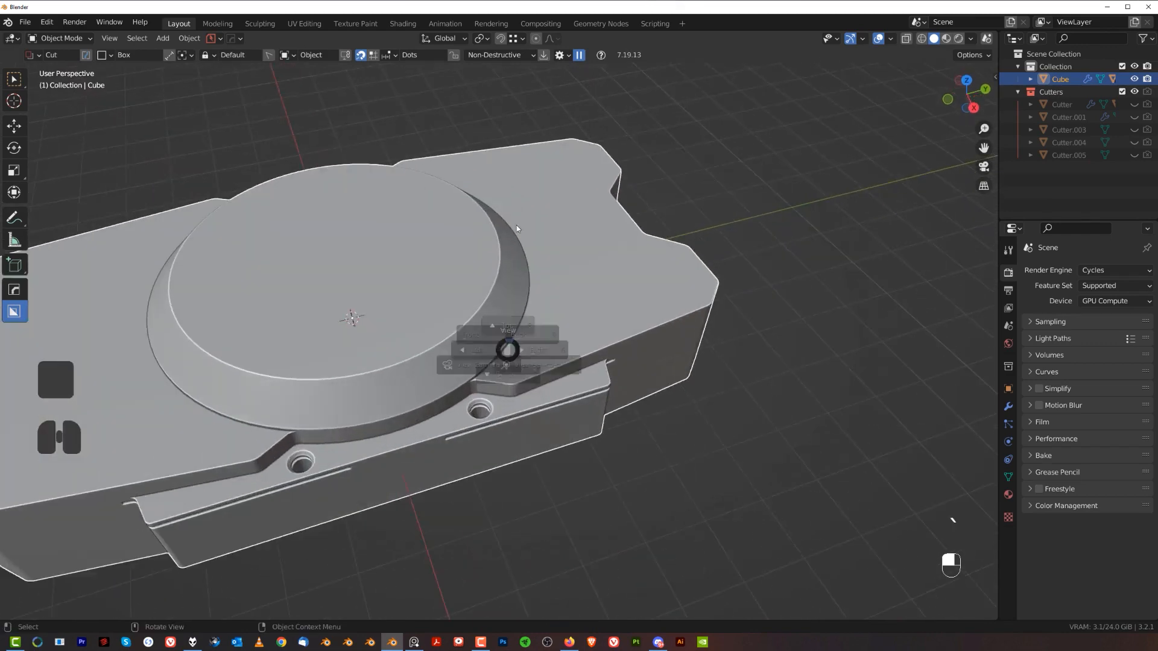
pyautogui.click(517, 225)
pyautogui.press('KP_5')
pyautogui.scroll(-2, 500, 227)
pyautogui.keyDown('shift'); pyautogui.moveTo(496, 226); pyautogui.dragTo(535, 328, button='middle'); pyautogui.keyUp('shift')
pyautogui.scroll(2, 535, 284)
pyautogui.keyDown('shift'); pyautogui.moveTo(534, 233); pyautogui.dragTo(538, 263, button='middle'); pyautogui.keyUp('shift')
pyautogui.scroll(-2, 538, 263)
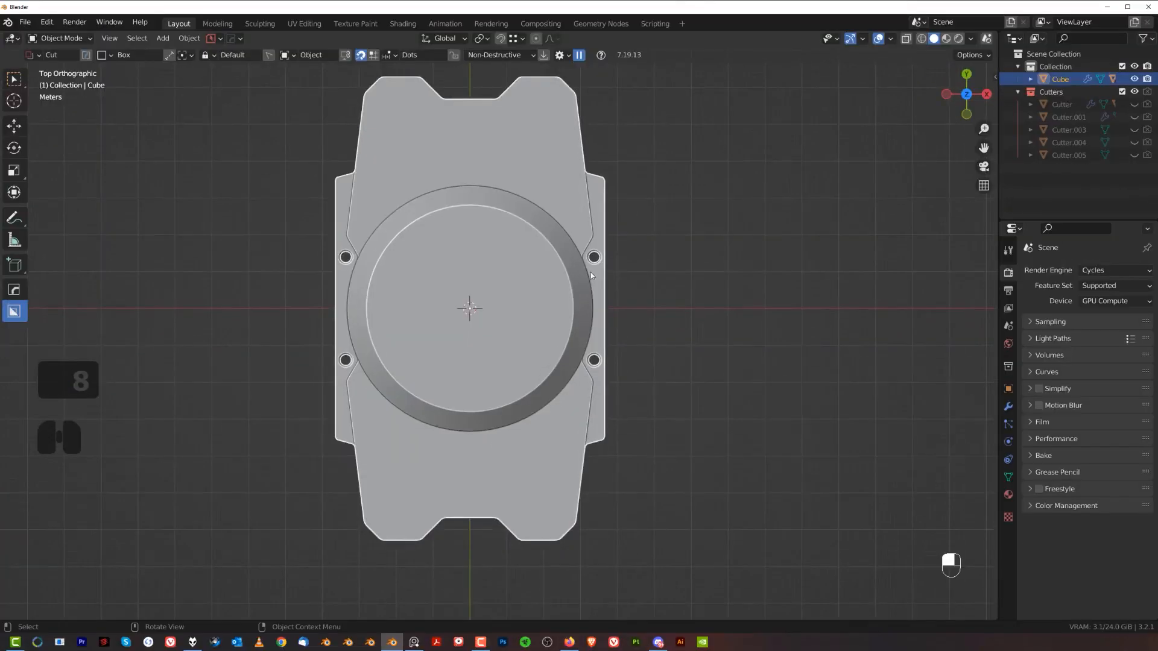
pyautogui.scroll(1, 591, 273)
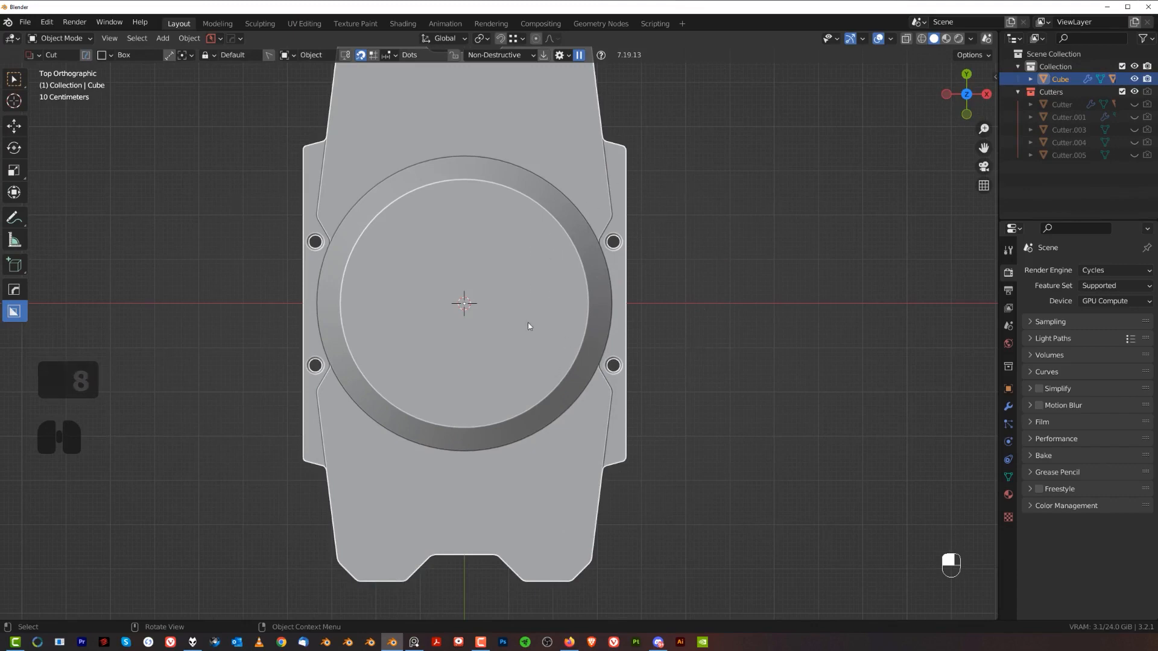
pyautogui.scroll(-2, 528, 325)
pyautogui.keyDown('shift'); pyautogui.moveTo(516, 295); pyautogui.dragTo(538, 316, button='middle'); pyautogui.keyUp('shift')
pyautogui.scroll(1, 538, 314)
pyautogui.scroll(2, 503, 329)
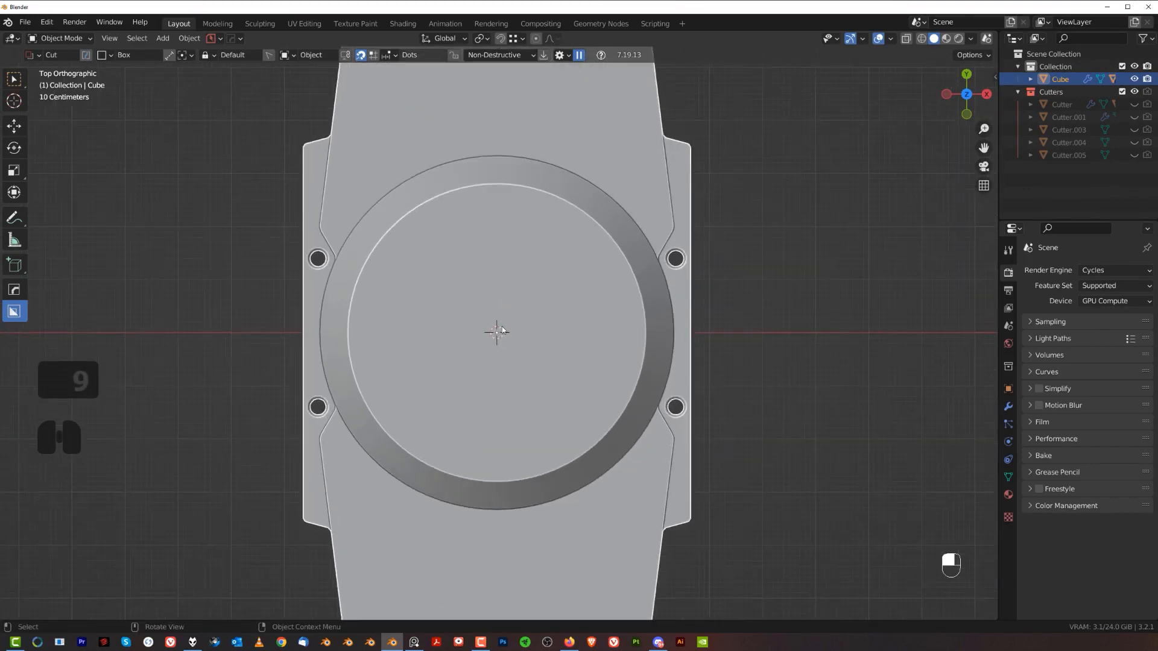
pyautogui.scroll(-1, 501, 327)
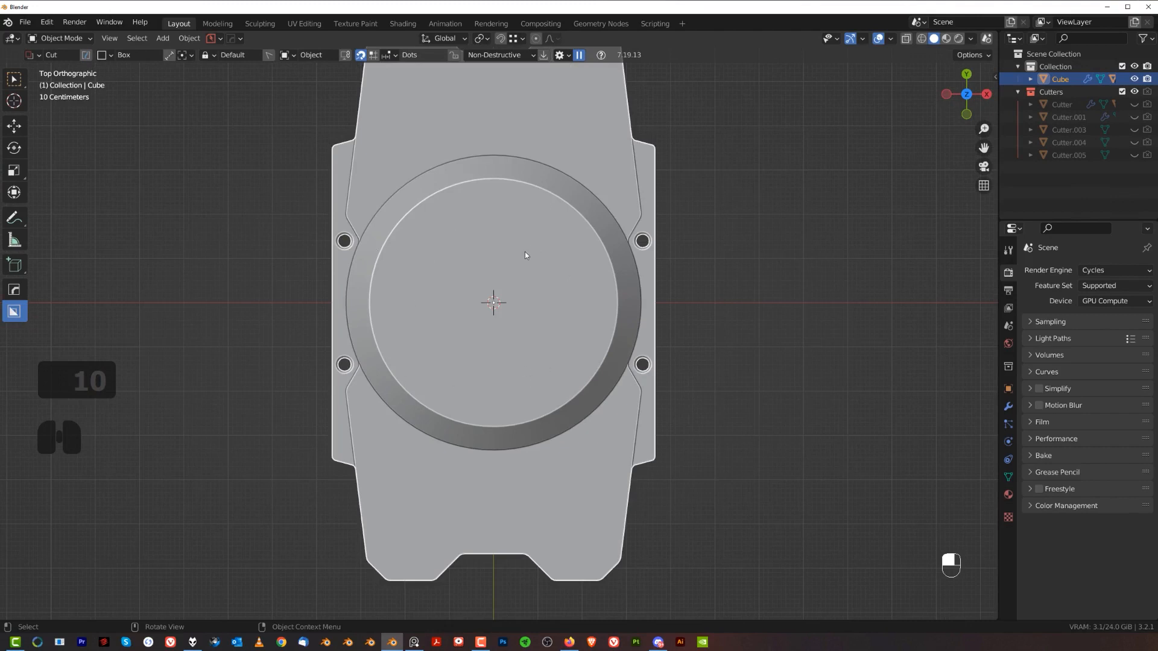
# - Try out mirrored rectangular cuts on the disc and the body, including ones about 0.266 by 0.225 and 0.256 by 1.451
pyautogui.moveTo(489, 214); pyautogui.dragTo(501, 223)
pyautogui.click(498, 316)
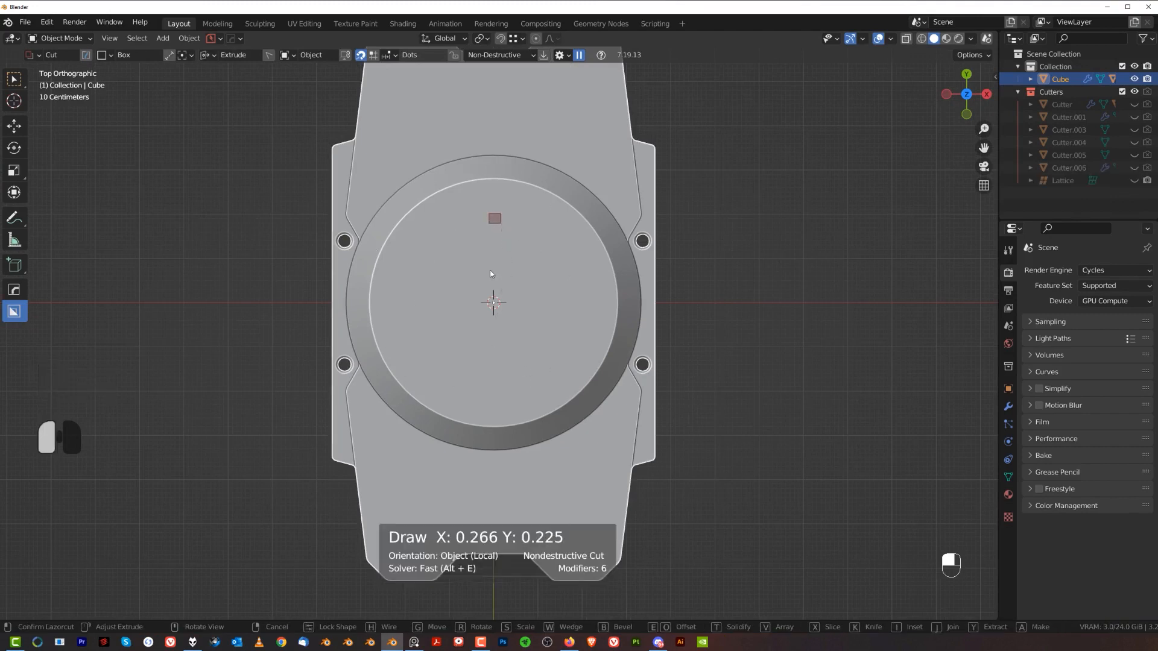
pyautogui.moveTo(551, 270); pyautogui.dragTo(562, 336)
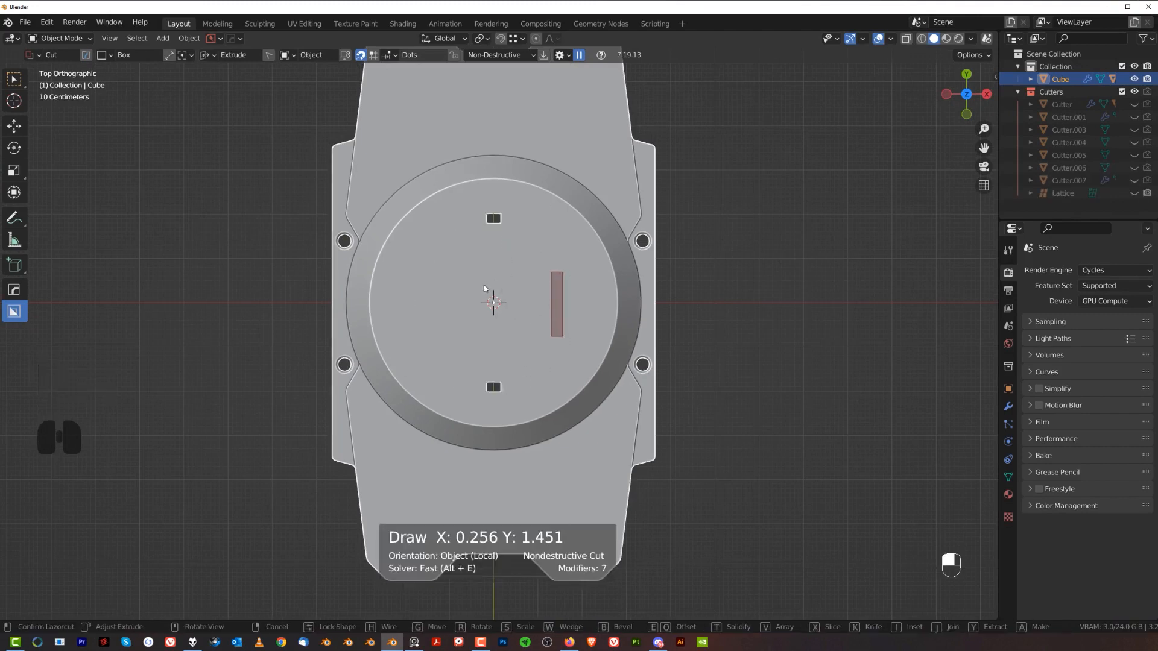
pyautogui.moveTo(488, 282); pyautogui.dragTo(533, 334)
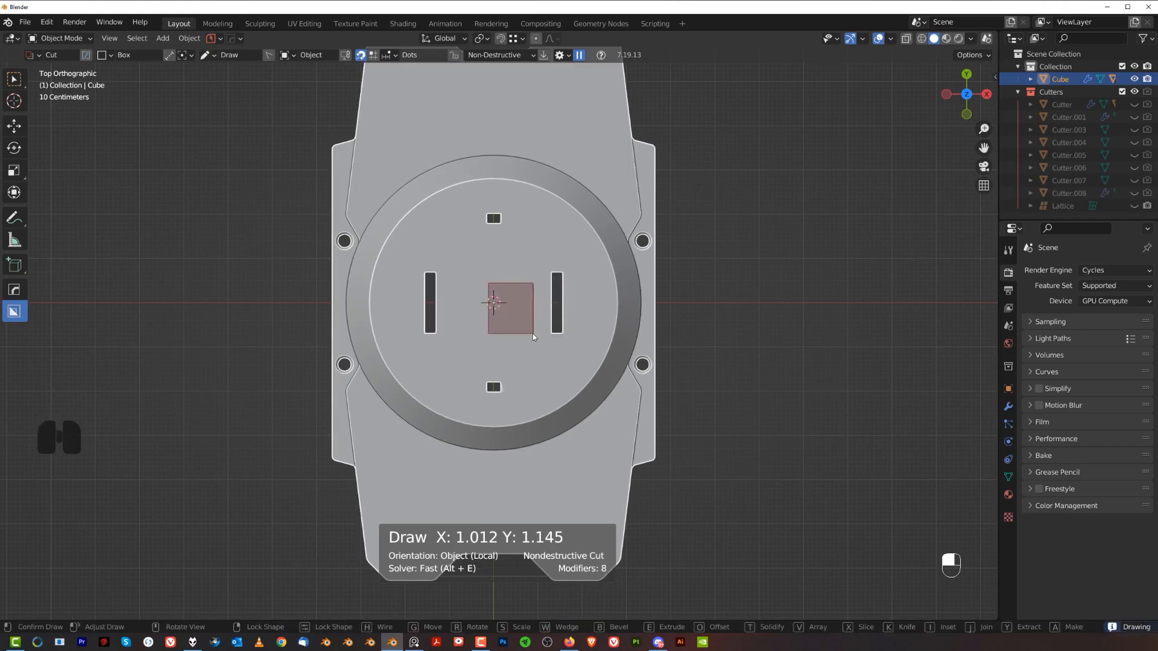
pyautogui.click(565, 374)
pyautogui.scroll(-1, 567, 273)
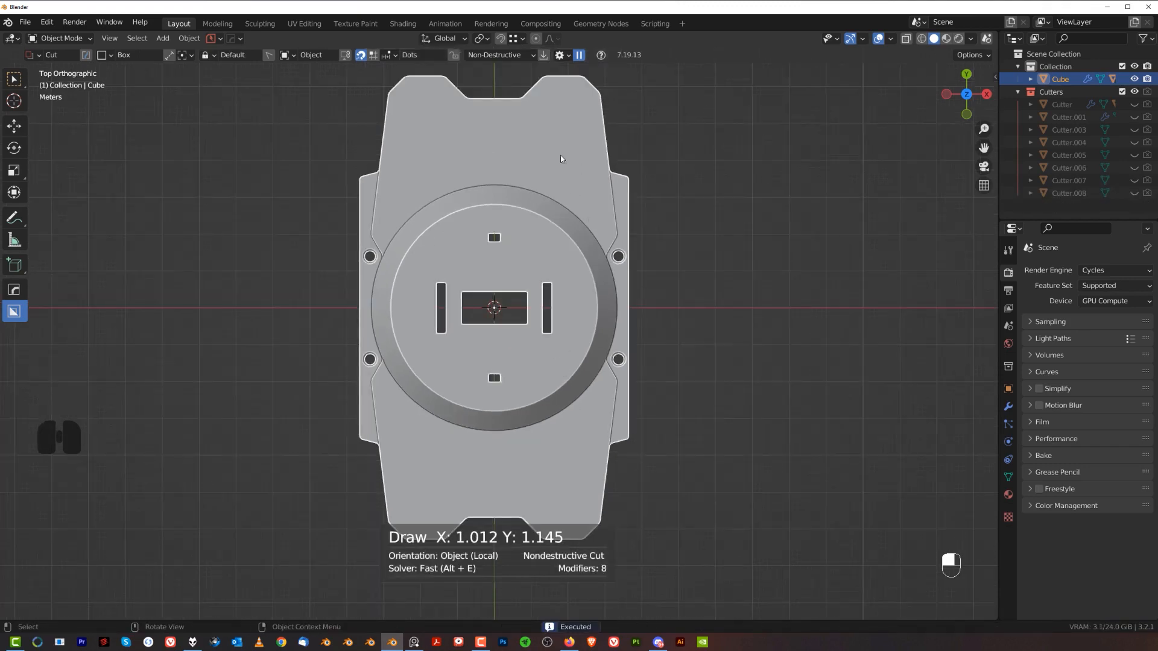
pyautogui.moveTo(561, 159); pyautogui.dragTo(577, 184)
pyautogui.click(698, 266)
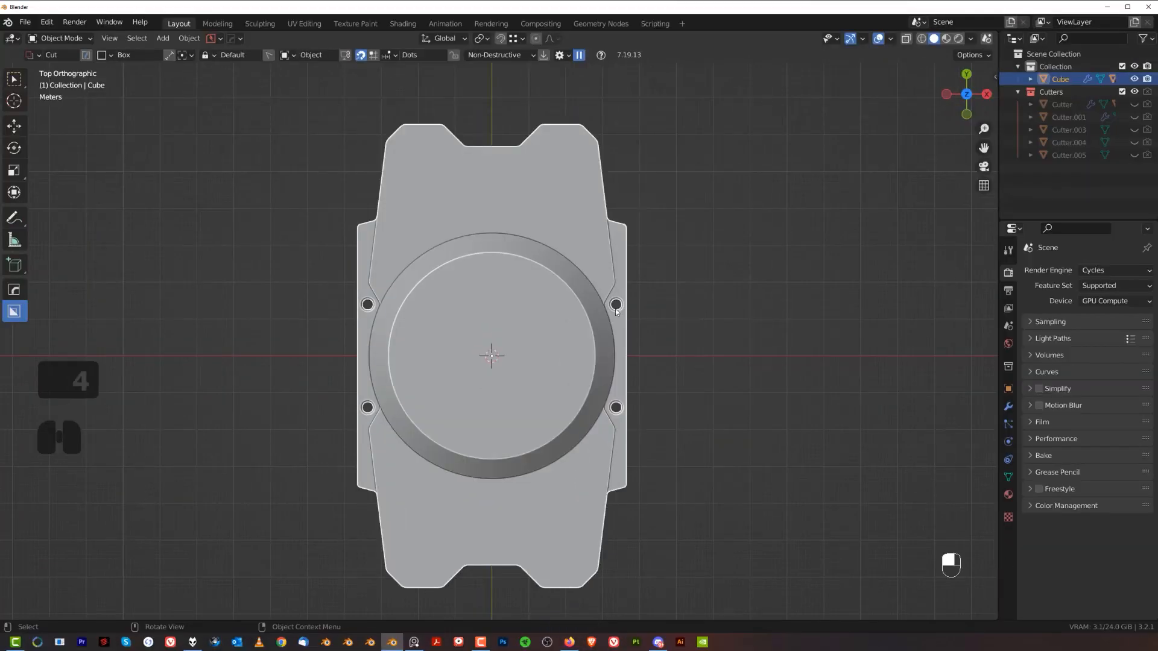
# - Examine the part's outline and notched ends from above, closing in on the corner tab beside the notch
pyautogui.keyDown('shift'); pyautogui.moveTo(615, 309); pyautogui.dragTo(580, 303, button='middle'); pyautogui.keyUp('shift')
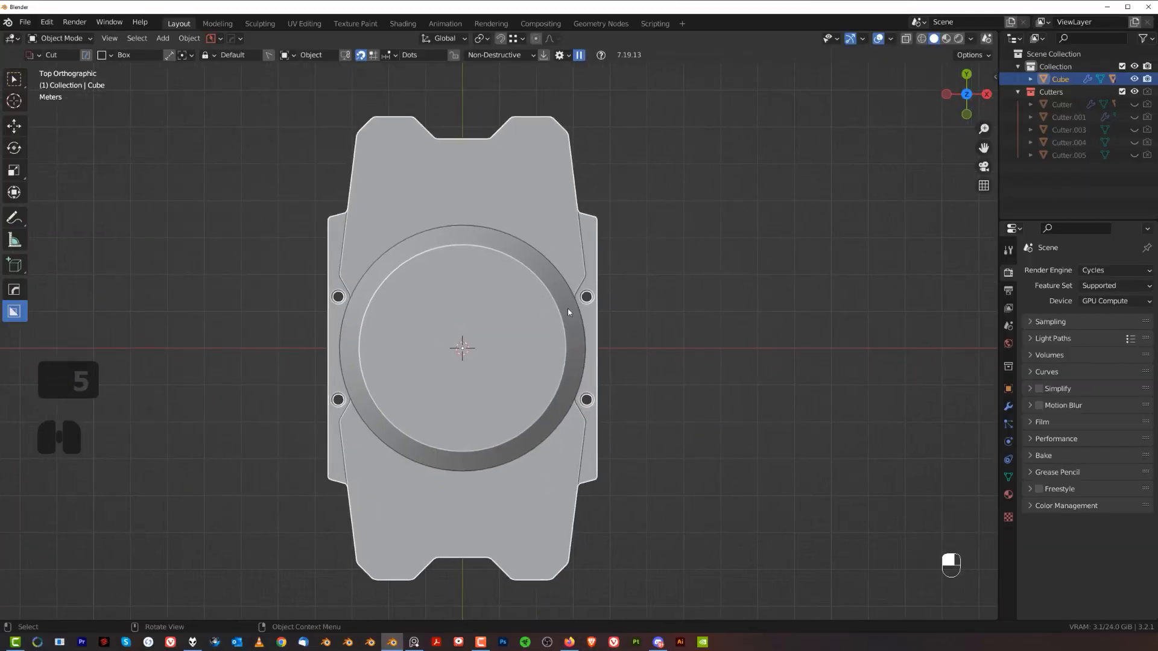
pyautogui.scroll(2, 710, 269)
pyautogui.keyDown('shift'); pyautogui.moveTo(566, 296); pyautogui.dragTo(576, 316, button='middle'); pyautogui.keyUp('shift')
pyautogui.scroll(-1, 579, 294)
pyautogui.scroll(-1, 565, 267)
pyautogui.keyDown('shift'); pyautogui.moveTo(559, 230); pyautogui.dragTo(551, 205, button='middle'); pyautogui.keyUp('shift')
pyautogui.scroll(1, 553, 265)
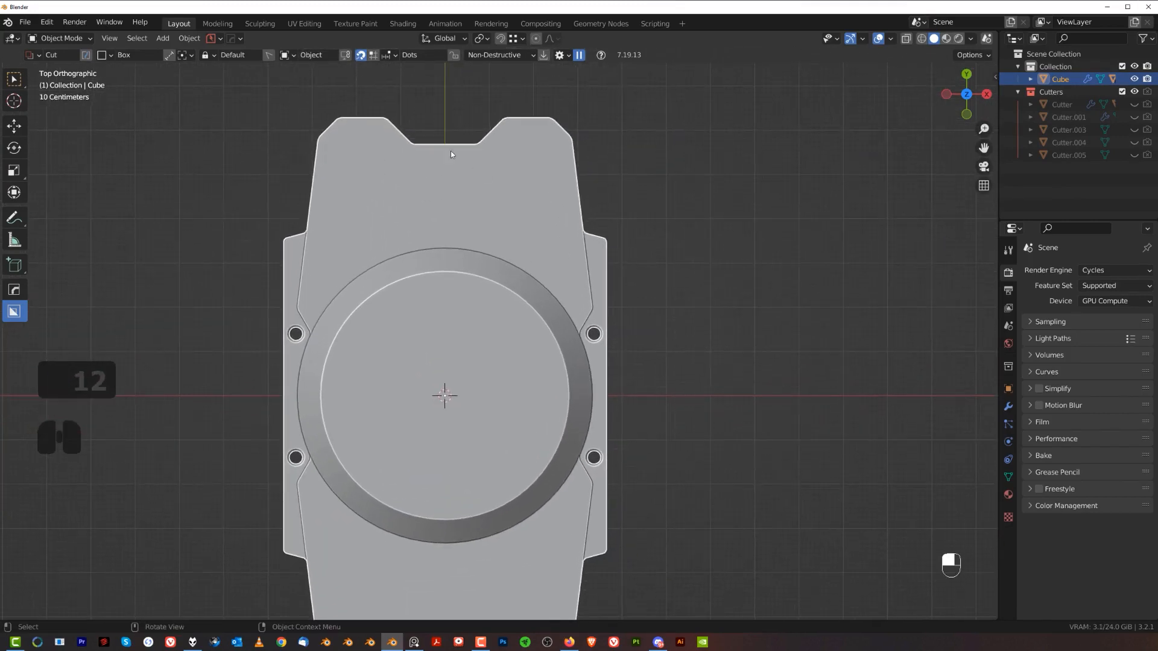
pyautogui.scroll(-2, 483, 271)
pyautogui.keyDown('shift'); pyautogui.moveTo(455, 339); pyautogui.dragTo(478, 247, button='middle'); pyautogui.keyUp('shift')
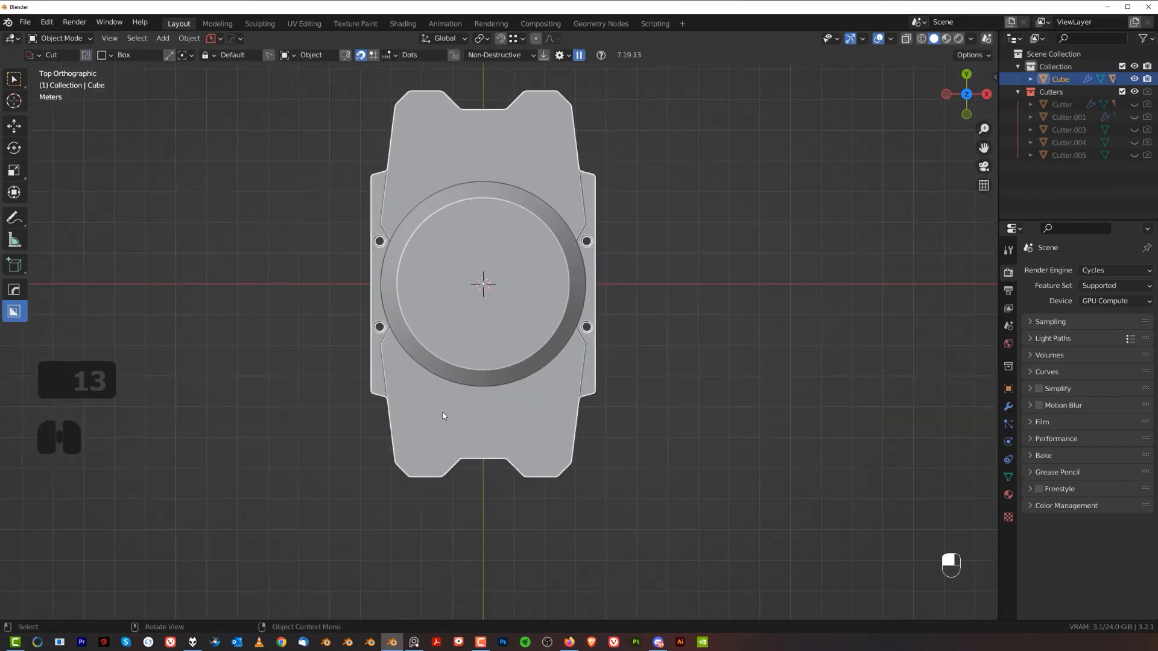
pyautogui.keyDown('shift'); pyautogui.moveTo(486, 430); pyautogui.dragTo(456, 579, button='middle'); pyautogui.keyUp('shift')
pyautogui.scroll(2, 524, 268)
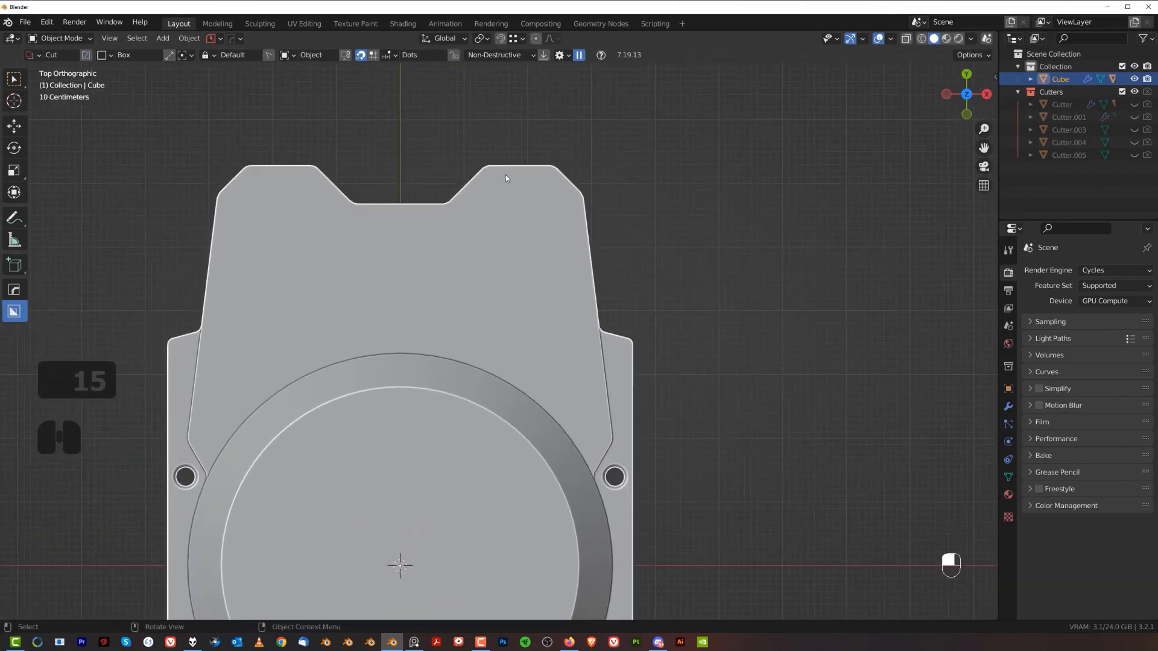
pyautogui.keyDown('shift'); pyautogui.moveTo(527, 187); pyautogui.dragTo(492, 255, button='middle'); pyautogui.keyUp('shift')
pyautogui.scroll(2, 487, 261)
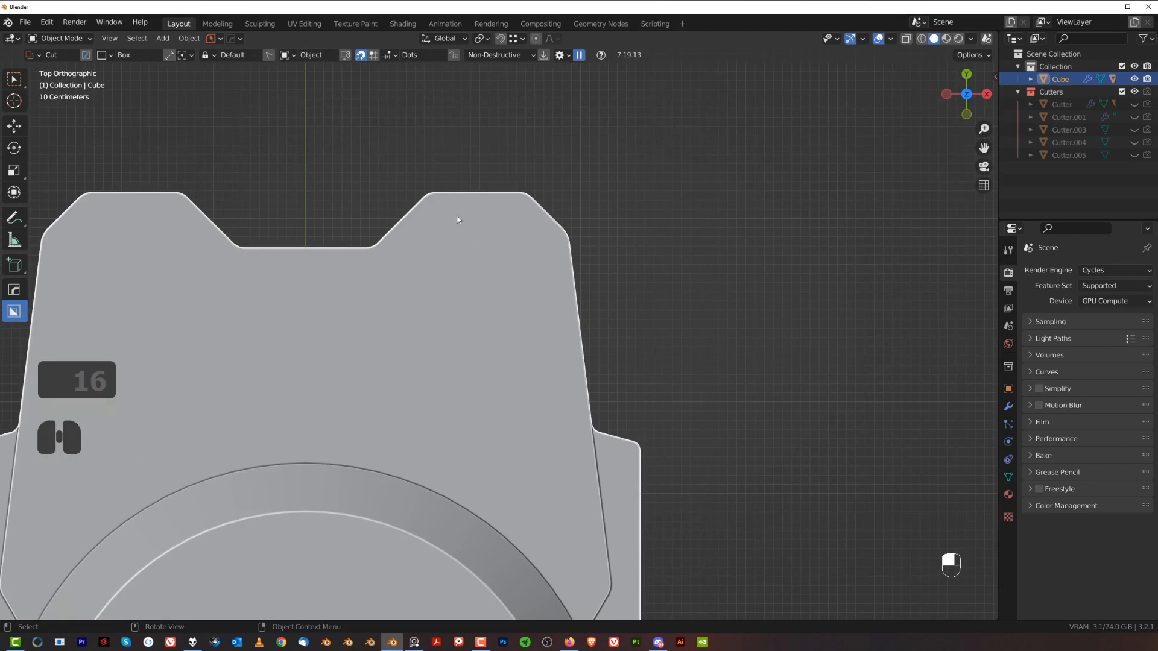
# - Cut a narrow slot with rounded ends through the corner tab beside the notch, parallel to the tab's outer edge, using BoxCutter's bevel and Lazorcut
pyautogui.moveTo(434, 202); pyautogui.dragTo(518, 215)
pyautogui.press('b')
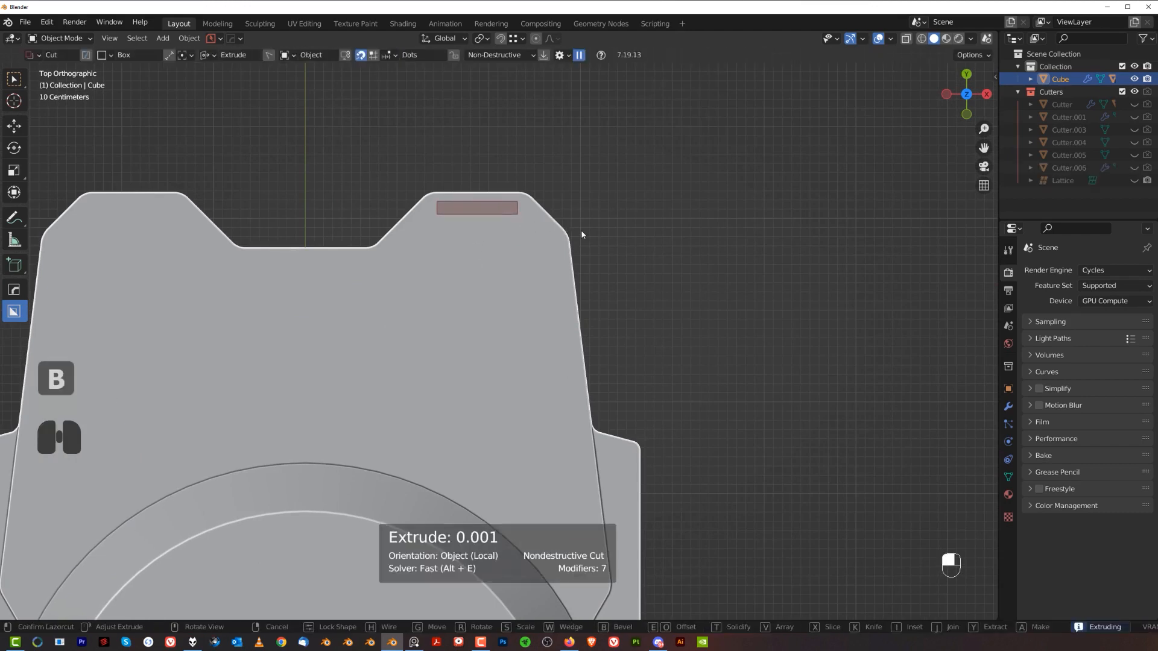
pyautogui.click(688, 296)
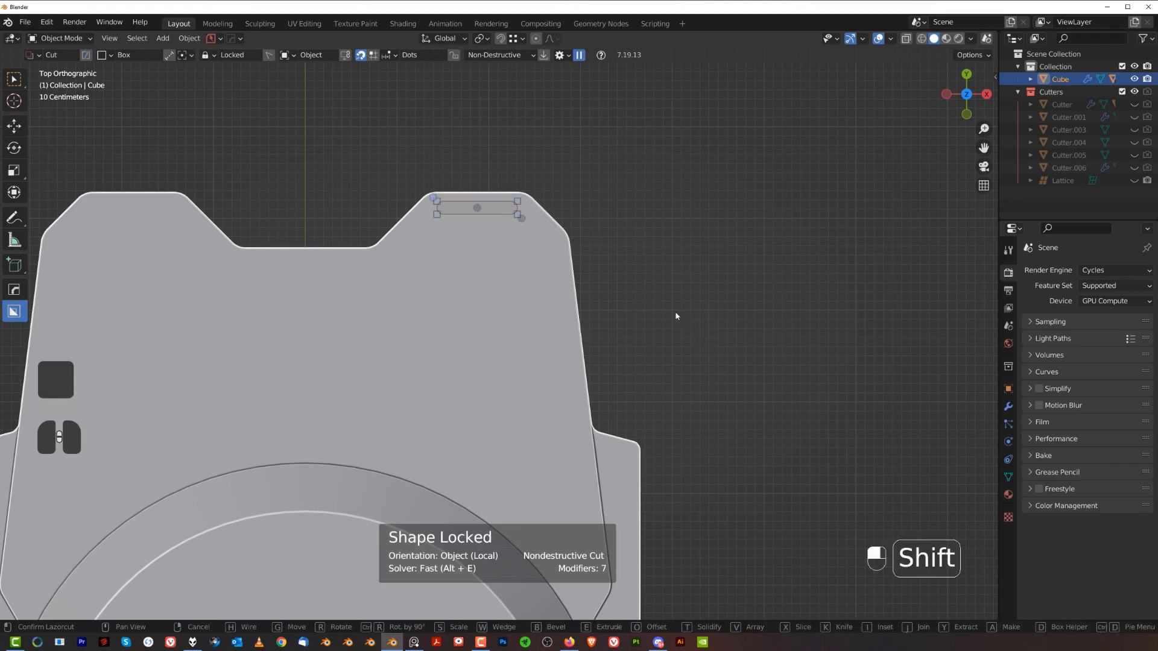
pyautogui.keyDown('shift'); pyautogui.click(651, 294); pyautogui.keyUp('shift')
pyautogui.scroll(1, 647, 291)
pyautogui.scroll(-6, 645, 326)
pyautogui.click(642, 357)
pyautogui.scroll(-3, 627, 360)
# - Inspect the mirrored slots on all four corner tabs from above and at an angle, comparing perspective and orthographic views
pyautogui.press('KP_5')
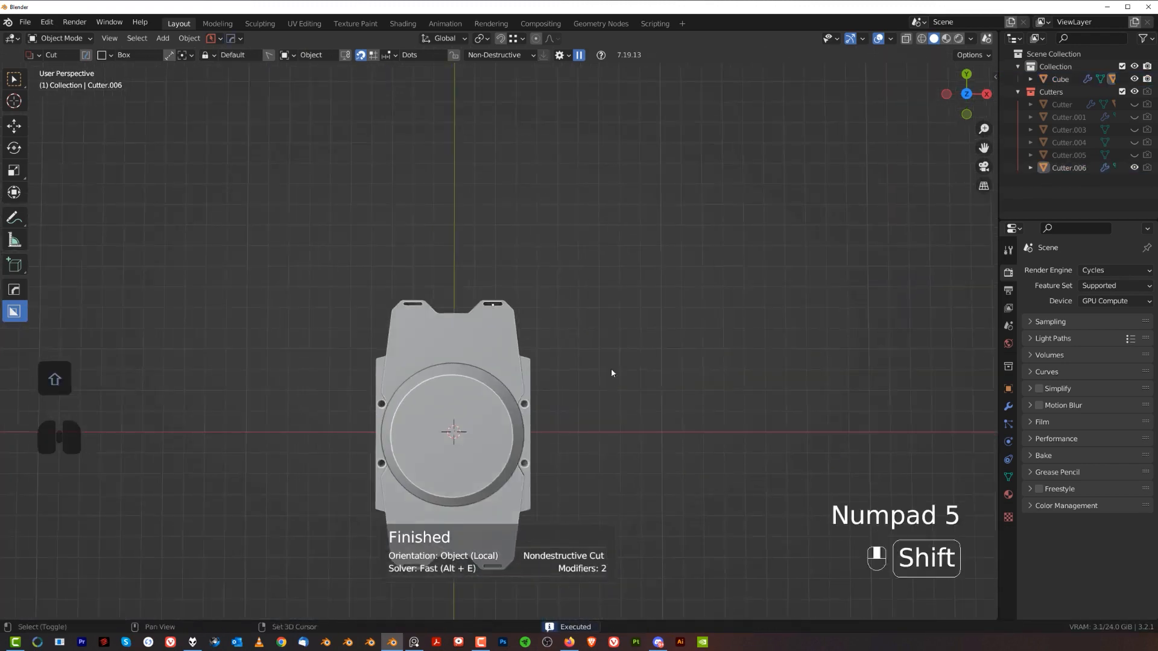
pyautogui.keyDown('shift'); pyautogui.moveTo(611, 369); pyautogui.dragTo(628, 256, button='middle'); pyautogui.keyUp('shift')
pyautogui.scroll(2, 610, 260)
pyautogui.keyDown('shift'); pyautogui.moveTo(577, 223); pyautogui.dragTo(573, 263, button='middle'); pyautogui.keyUp('shift')
pyautogui.scroll(-1, 574, 263)
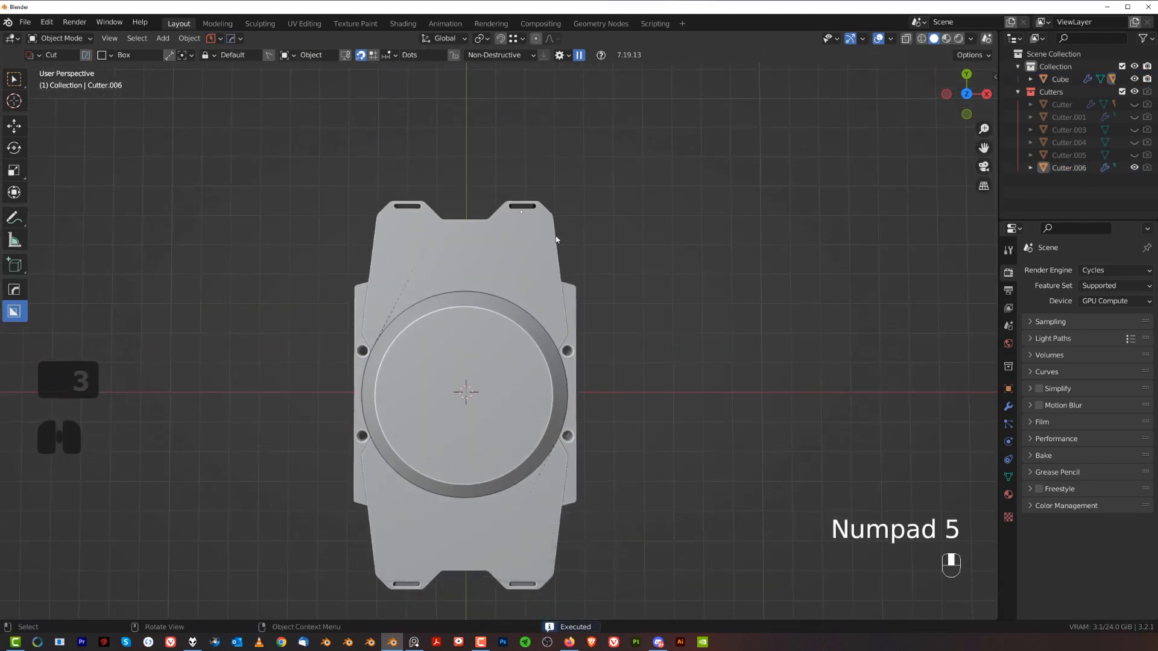
pyautogui.press('KP_5')
pyautogui.scroll(-2, 536, 115)
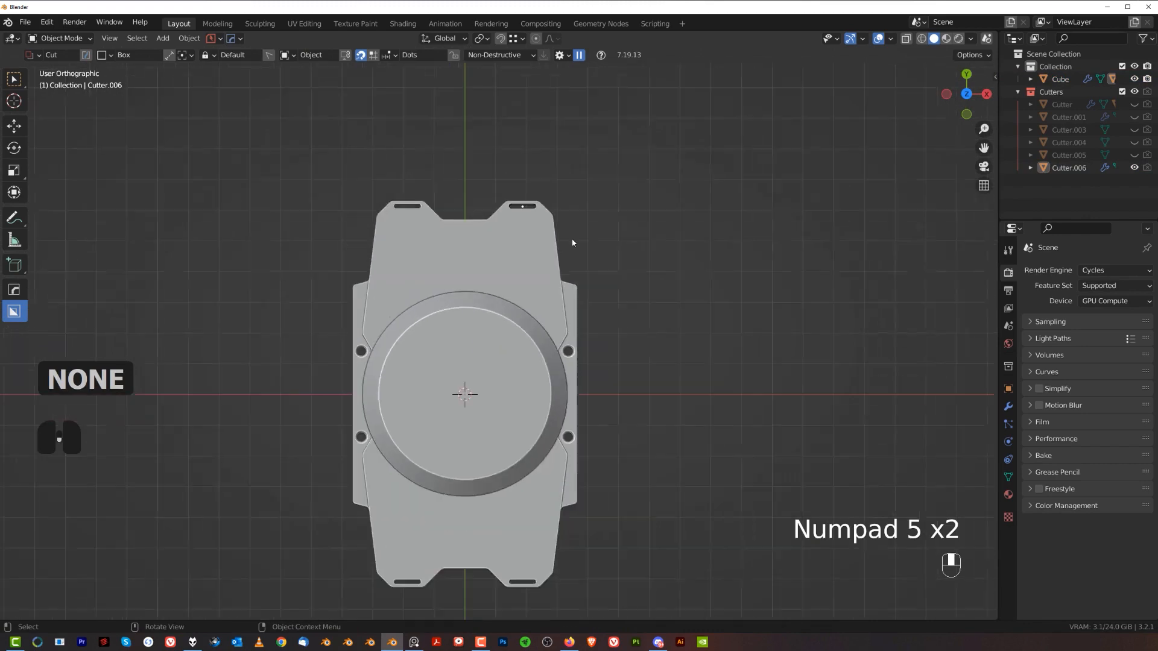
pyautogui.moveTo(535, 115); pyautogui.dragTo(551, 246, button='middle')
pyautogui.press('KP_5')
pyautogui.scroll(3, 558, 238)
# - Hide the Cutters collection and examine the rounded slot in the corner tab up close
pyautogui.hotkey('shift', '2')
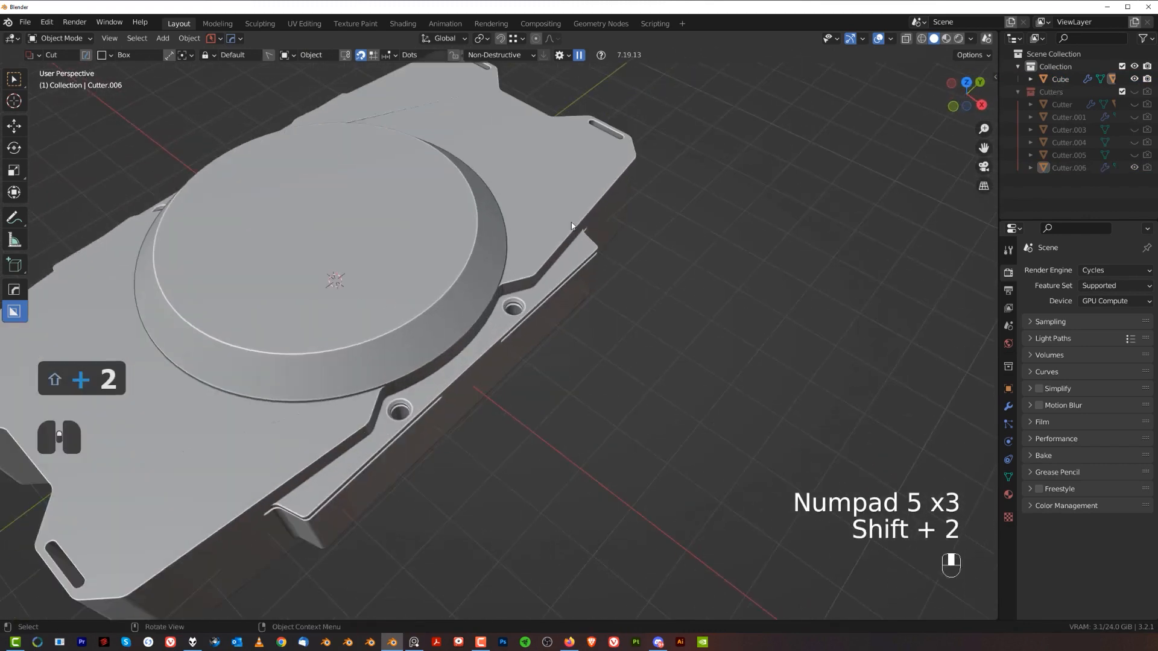
pyautogui.keyDown('shift'); pyautogui.moveTo(592, 191); pyautogui.dragTo(549, 324, button='middle'); pyautogui.keyUp('shift')
pyautogui.scroll(2, 551, 322)
pyautogui.keyDown('shift'); pyautogui.moveTo(603, 269); pyautogui.dragTo(534, 331, button='middle'); pyautogui.keyUp('shift')
pyautogui.scroll(2, 533, 333)
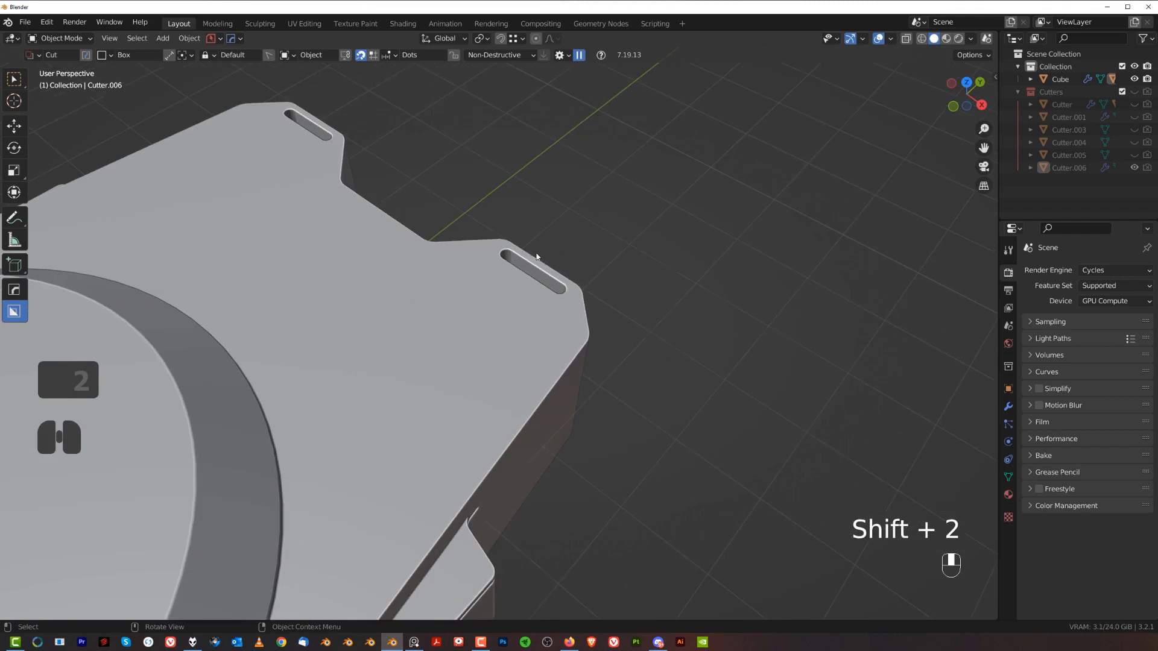
pyautogui.keyDown('shift'); pyautogui.moveTo(530, 272); pyautogui.dragTo(506, 292, button='middle'); pyautogui.keyUp('shift')
pyautogui.scroll(3, 443, 328)
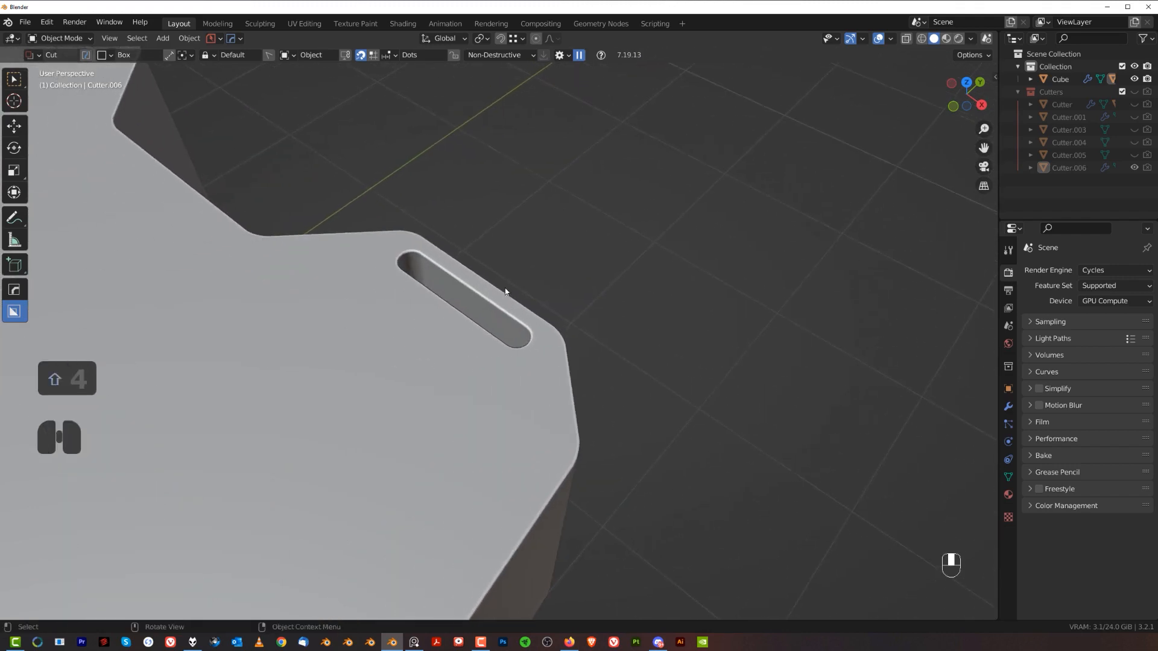
pyautogui.scroll(-1, 691, 230)
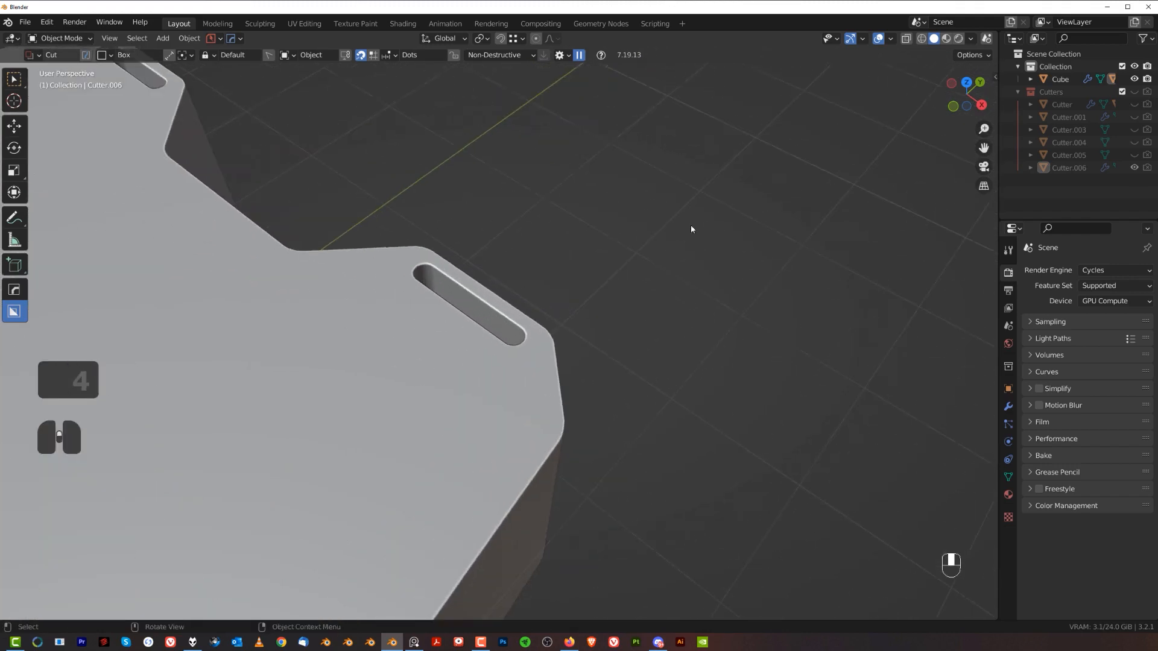
# - Set the viewport to rendered shading and inspect the slots, side grooves and ledge holes
pyautogui.click(959, 39)
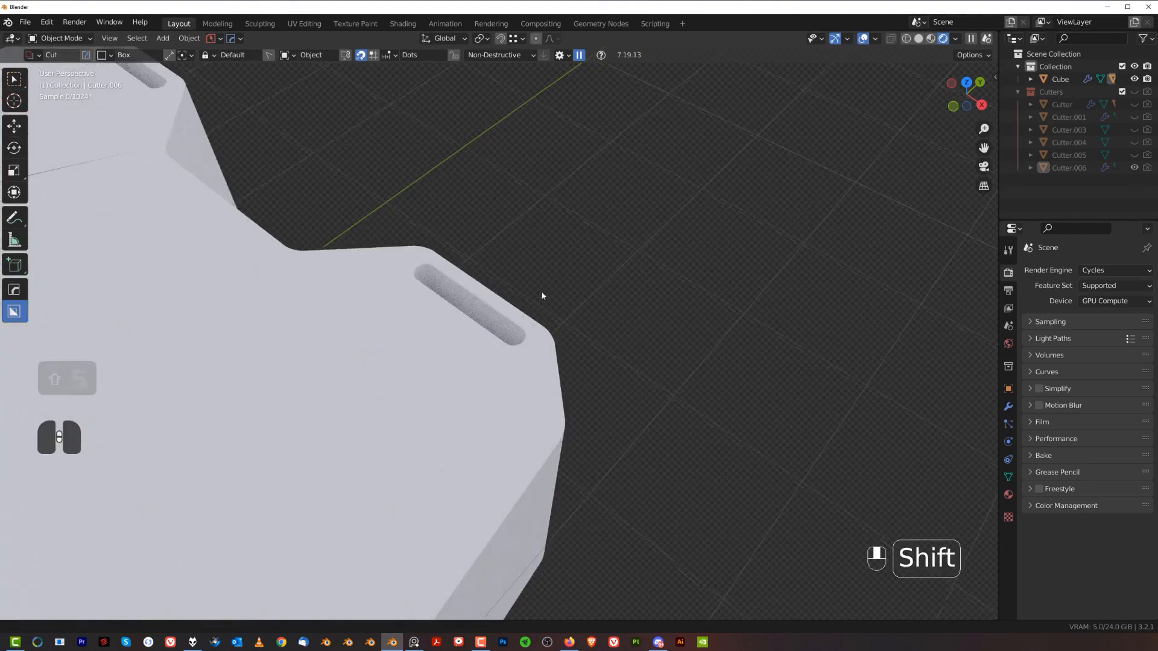
pyautogui.keyDown('shift'); pyautogui.moveTo(542, 293); pyautogui.dragTo(585, 259, button='middle'); pyautogui.keyUp('shift')
pyautogui.scroll(2, 585, 259)
pyautogui.scroll(-9, 485, 229)
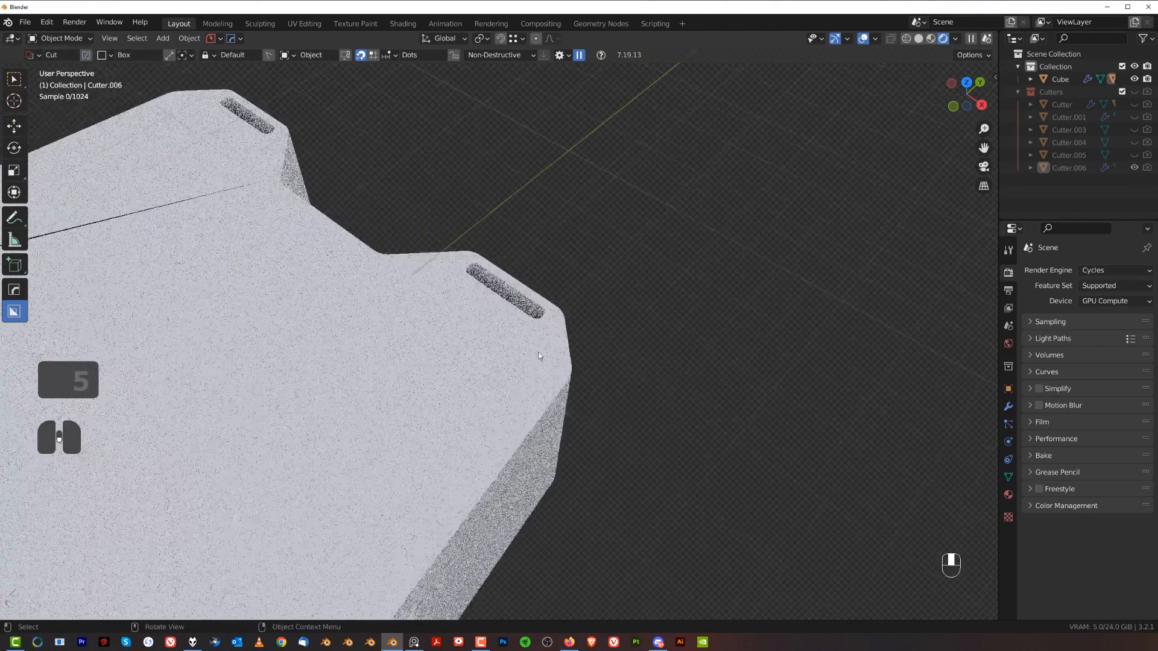
pyautogui.moveTo(481, 442); pyautogui.dragTo(484, 394, button='middle')
pyautogui.scroll(2, 566, 314)
pyautogui.scroll(2, 542, 367)
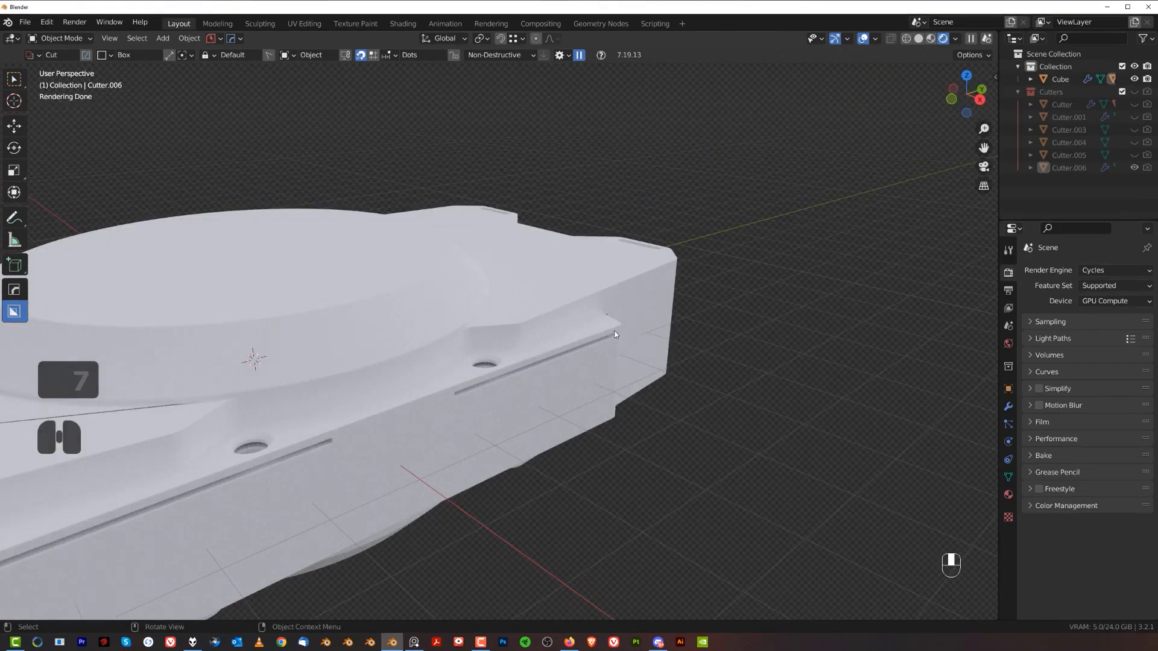
pyautogui.keyDown('shift'); pyautogui.moveTo(584, 311); pyautogui.dragTo(461, 354, button='middle'); pyautogui.keyUp('shift')
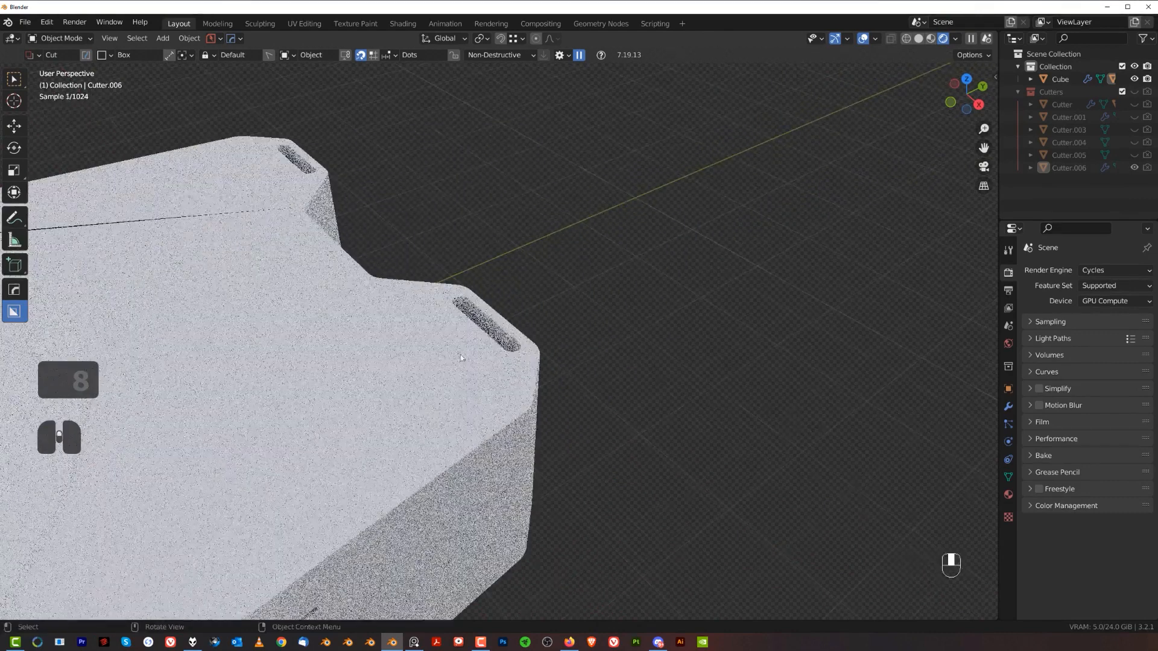
# - Bring up the slot's cutter through the HardOps boolean list and raise it about 1.9 m along Z to make the slot shallower
pyautogui.click(462, 348)
pyautogui.press('q')
pyautogui.click(462, 353)
pyautogui.click(468, 348)
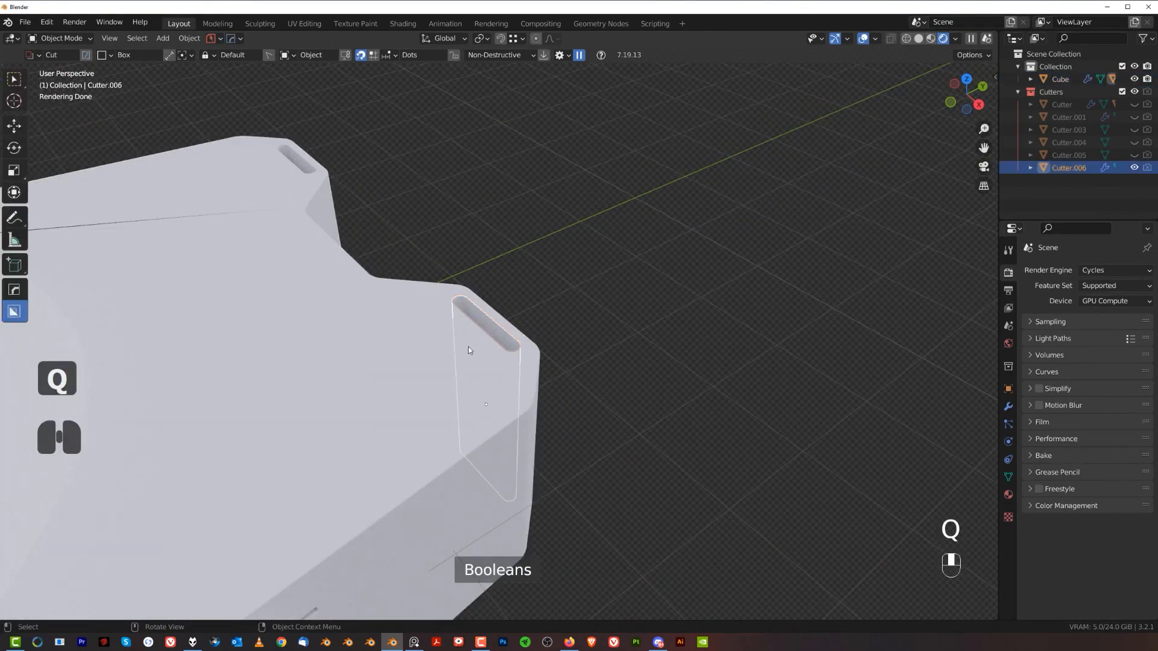
pyautogui.press('g')
pyautogui.press('z')
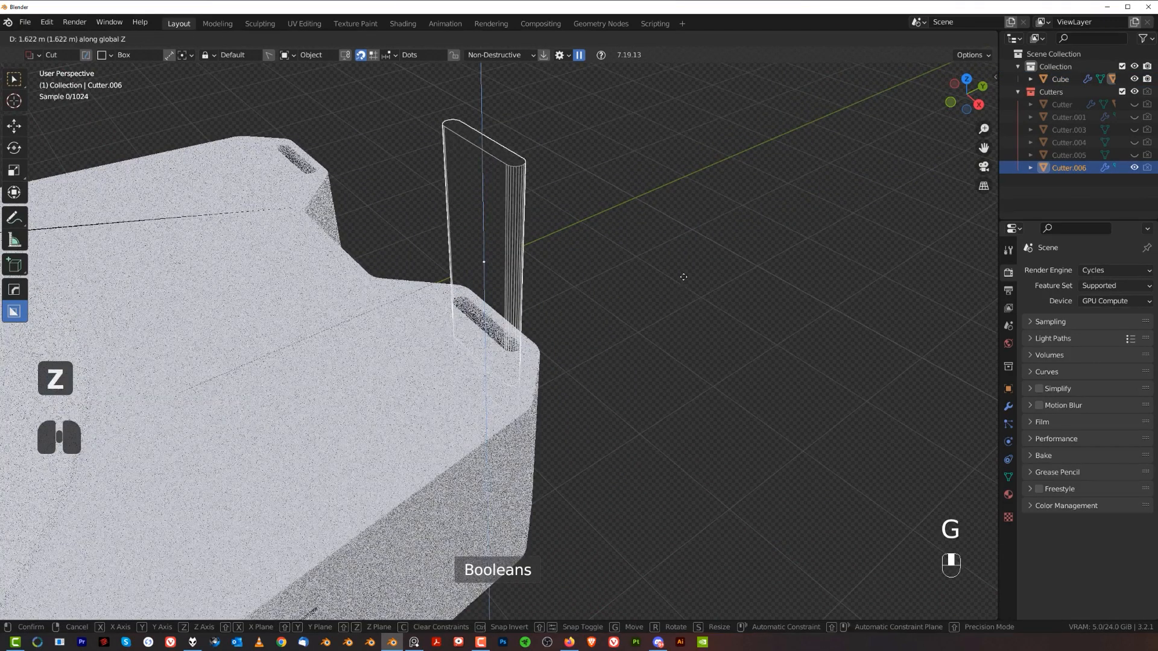
pyautogui.press('shift')
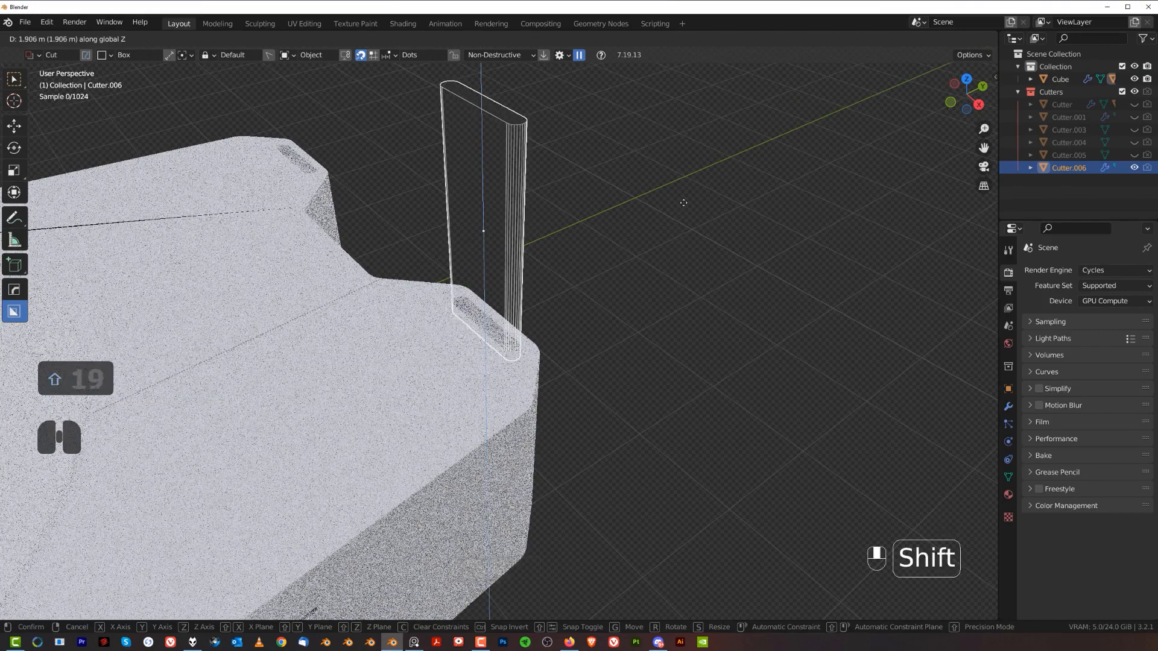
pyautogui.click(693, 152)
# - Hide the Cutters collection and inspect the shallow slots in the rendered view
pyautogui.hotkey('shift', '2')
pyautogui.scroll(-4, 518, 308)
pyautogui.scroll(2, 621, 276)
pyautogui.keyDown('shift'); pyautogui.moveTo(515, 315); pyautogui.dragTo(648, 317, button='middle'); pyautogui.keyUp('shift')
pyautogui.scroll(-3, 618, 269)
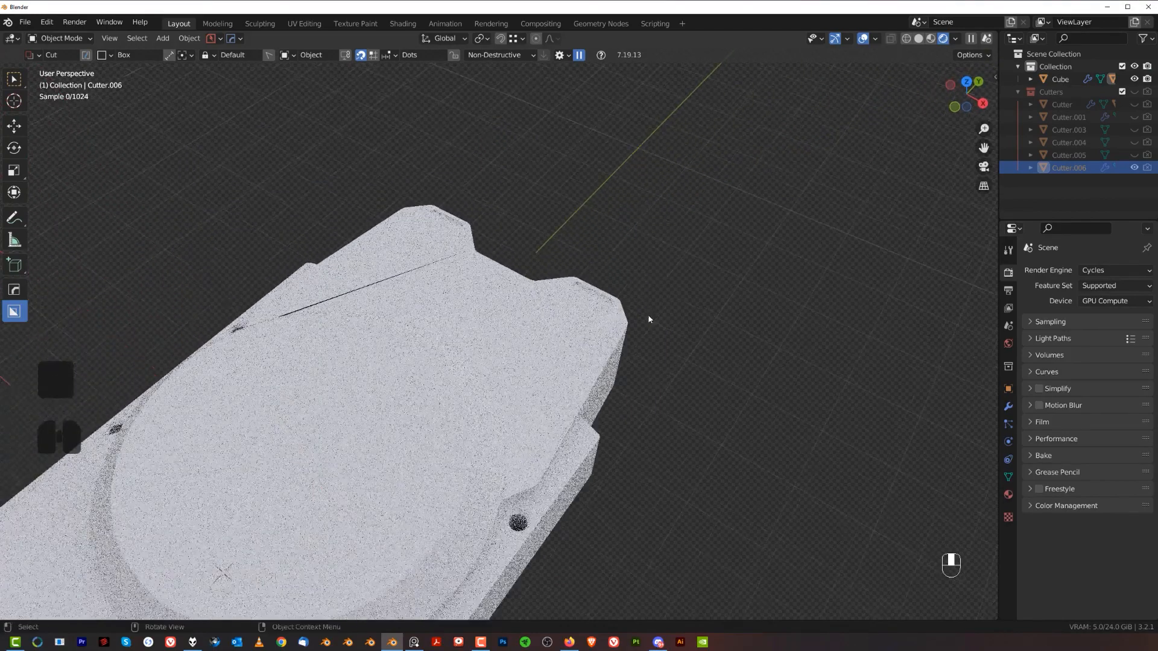
# - Undo the last two changes and hide the Cutters collection
pyautogui.scroll(2, 650, 319)
pyautogui.hotkey('ctrl', 'z')
pyautogui.hotkey('ctrl', 'z')
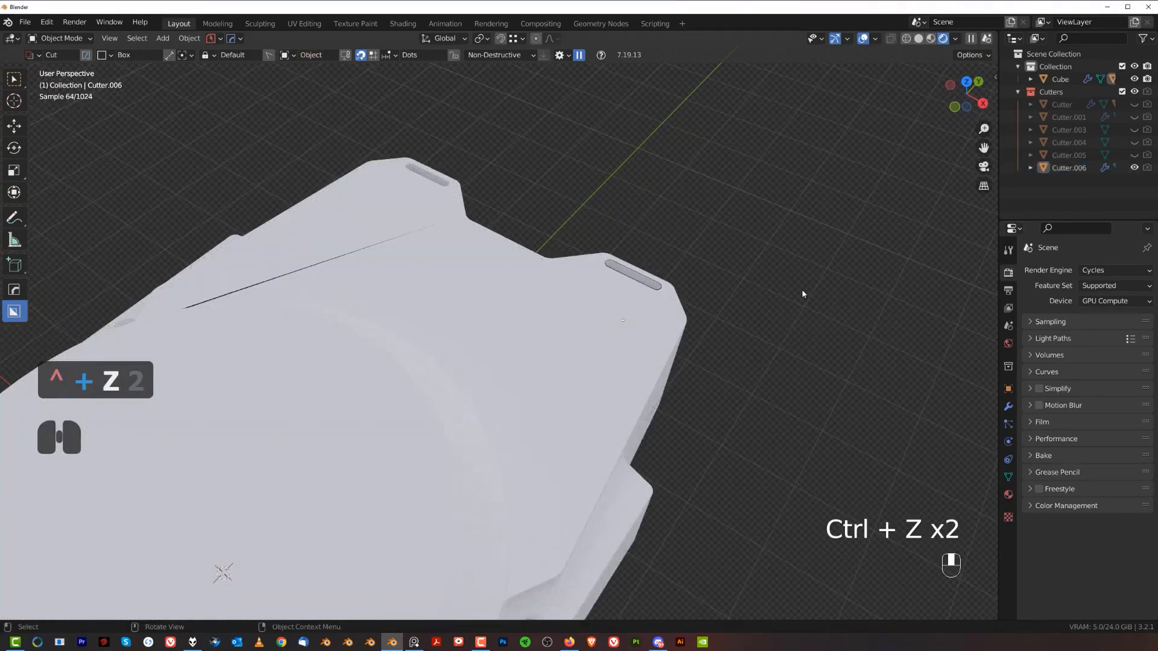
pyautogui.keyDown('shift'); pyautogui.moveTo(801, 293); pyautogui.dragTo(525, 344, button='middle'); pyautogui.keyUp('shift')
pyautogui.hotkey('shift', '2')
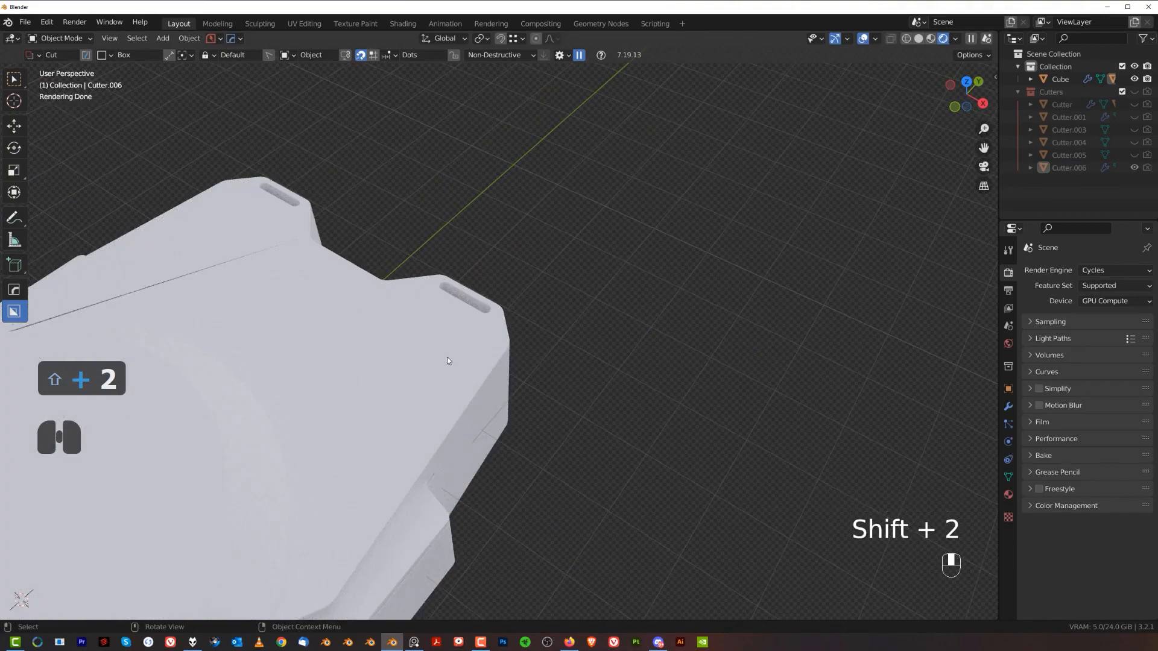
# - Switch the viewport from rendered to solid shading
pyautogui.moveTo(446, 357); pyautogui.dragTo(548, 284, button='middle')
pyautogui.press('Tab')
pyautogui.scroll(4, 459, 314)
pyautogui.scroll(2, 548, 284)
pyautogui.press('Tab')
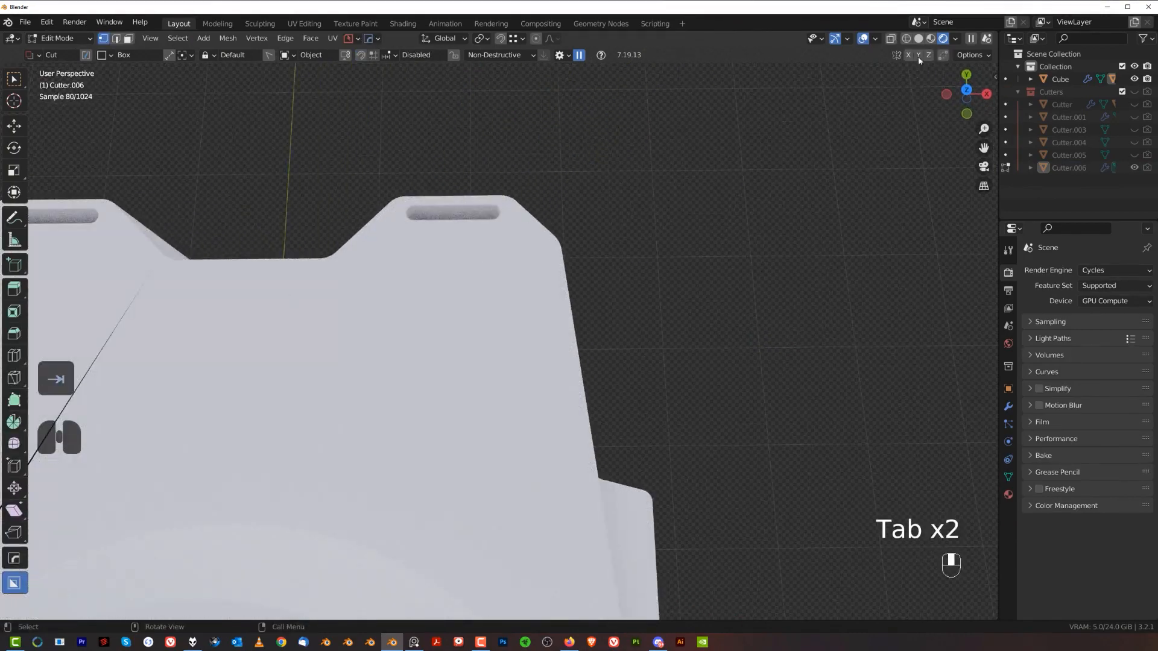
pyautogui.click(919, 40)
# - Edit the main body's mesh and knife a cut from the disc's base rim to the end edge beside the corner slot
pyautogui.keyDown('shift'); pyautogui.moveTo(603, 356); pyautogui.dragTo(692, 279, button='middle'); pyautogui.keyUp('shift')
pyautogui.moveTo(693, 280)
pyautogui.mouseDown(button='middle')
pyautogui.moveTo(672, 220)
pyautogui.moveTo(647, 245)
pyautogui.moveTo(544, 195)
pyautogui.mouseUp(button='middle')
pyautogui.scroll(1, 672, 220)
pyautogui.press('Tab')
pyautogui.click(653, 258)
pyautogui.press('Tab')
pyautogui.press('k')
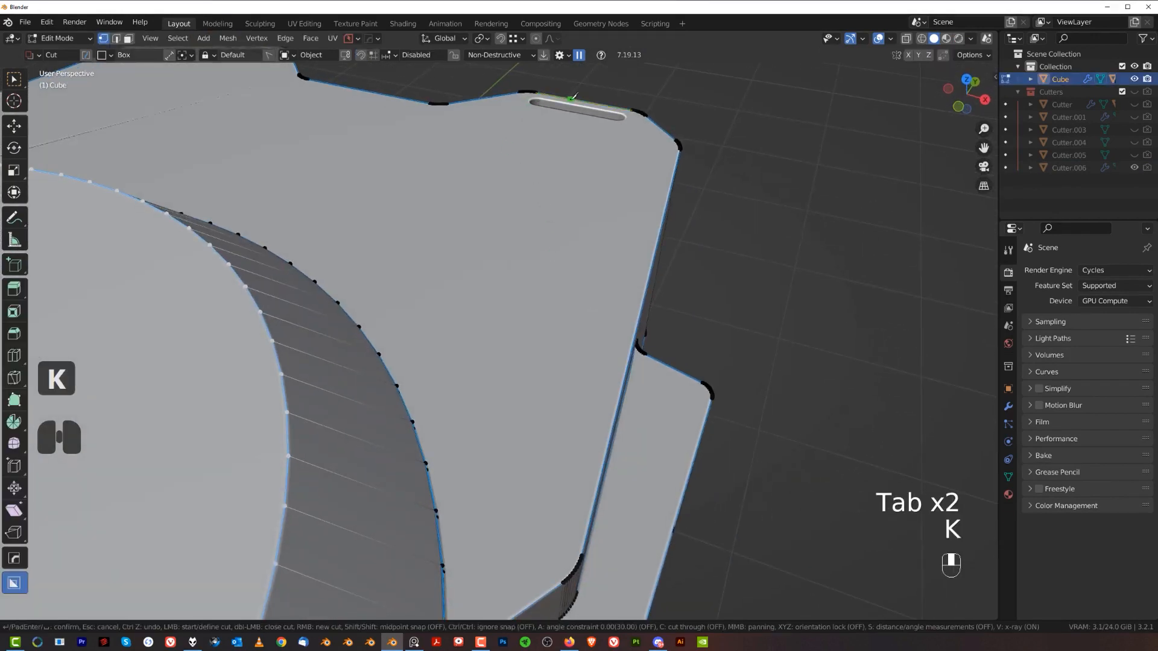
pyautogui.press('space')
pyautogui.scroll(-1, 403, 343)
pyautogui.scroll(2, 404, 352)
pyautogui.press('k')
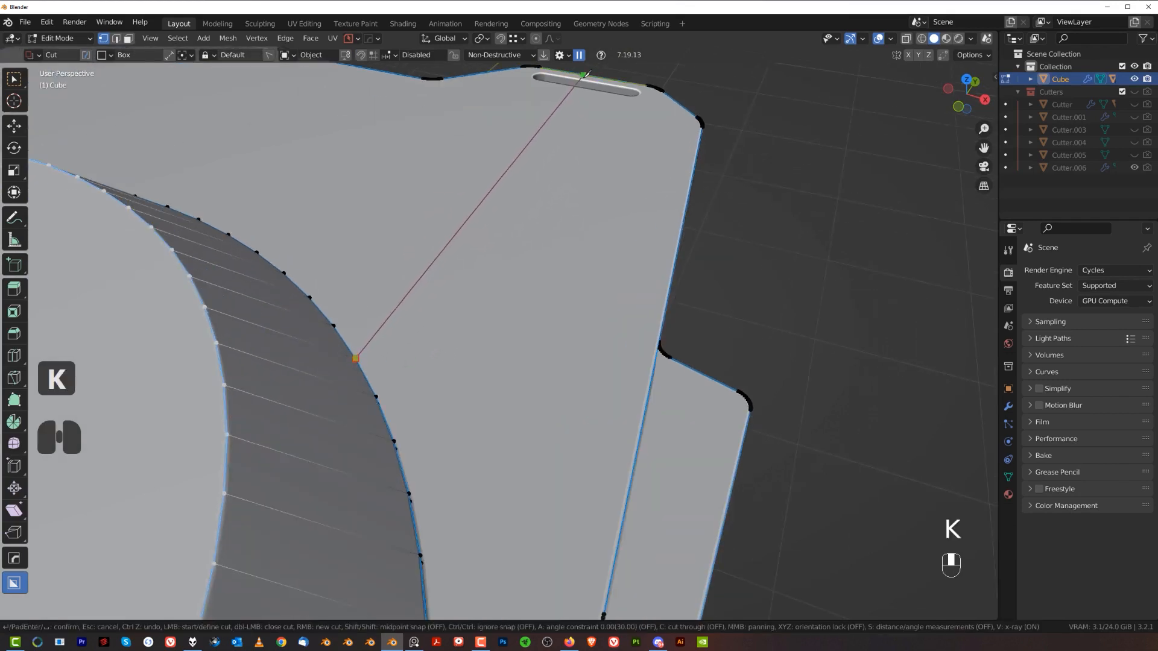
pyautogui.press('space')
pyautogui.scroll(-1, 576, 120)
pyautogui.moveTo(495, 319); pyautogui.dragTo(389, 302, button='middle')
pyautogui.scroll(-4, 452, 367)
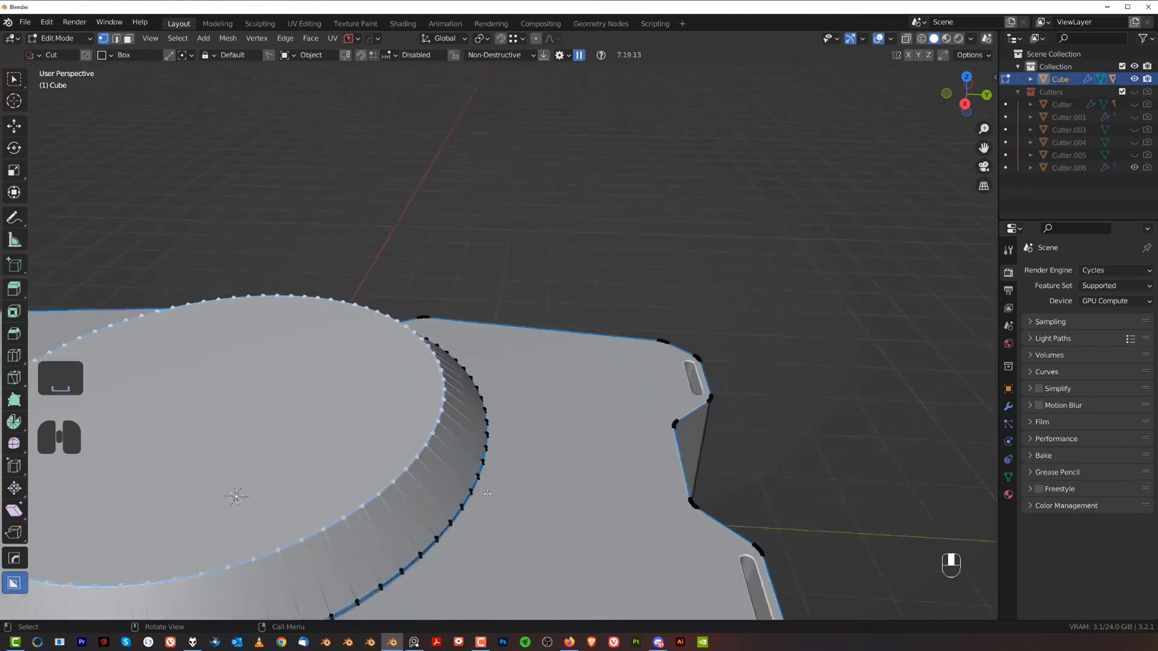
pyautogui.keyDown('shift'); pyautogui.moveTo(501, 423); pyautogui.dragTo(570, 314, button='middle'); pyautogui.keyUp('shift')
pyautogui.moveTo(569, 314); pyautogui.dragTo(553, 332, button='middle')
pyautogui.scroll(2, 553, 339)
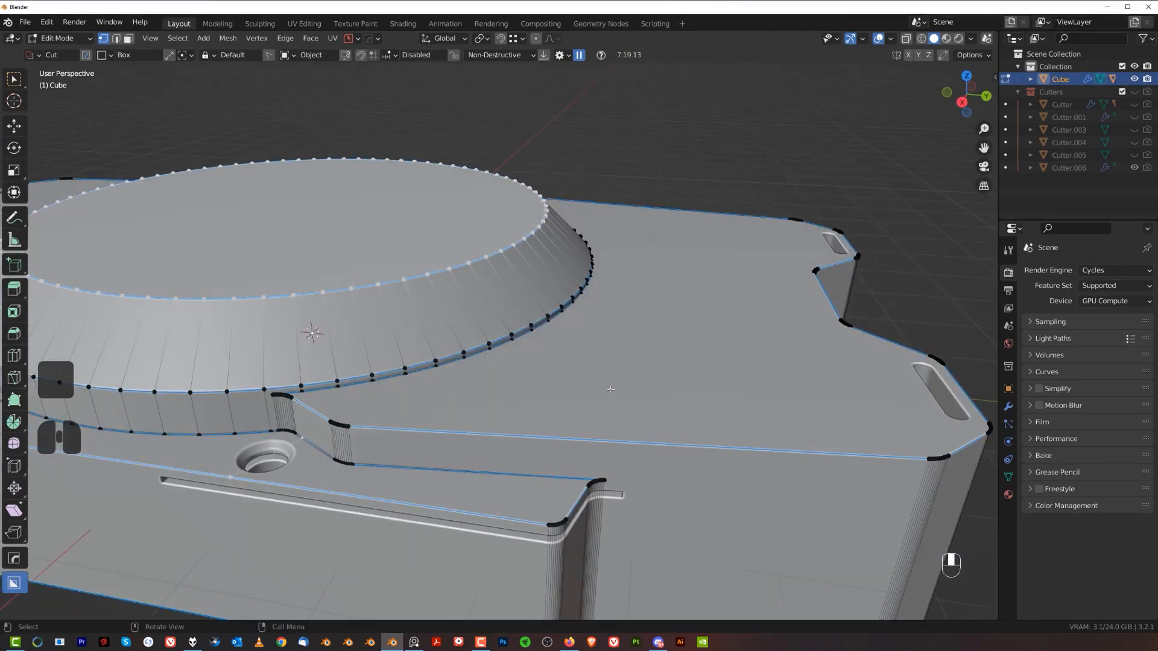
pyautogui.press('k')
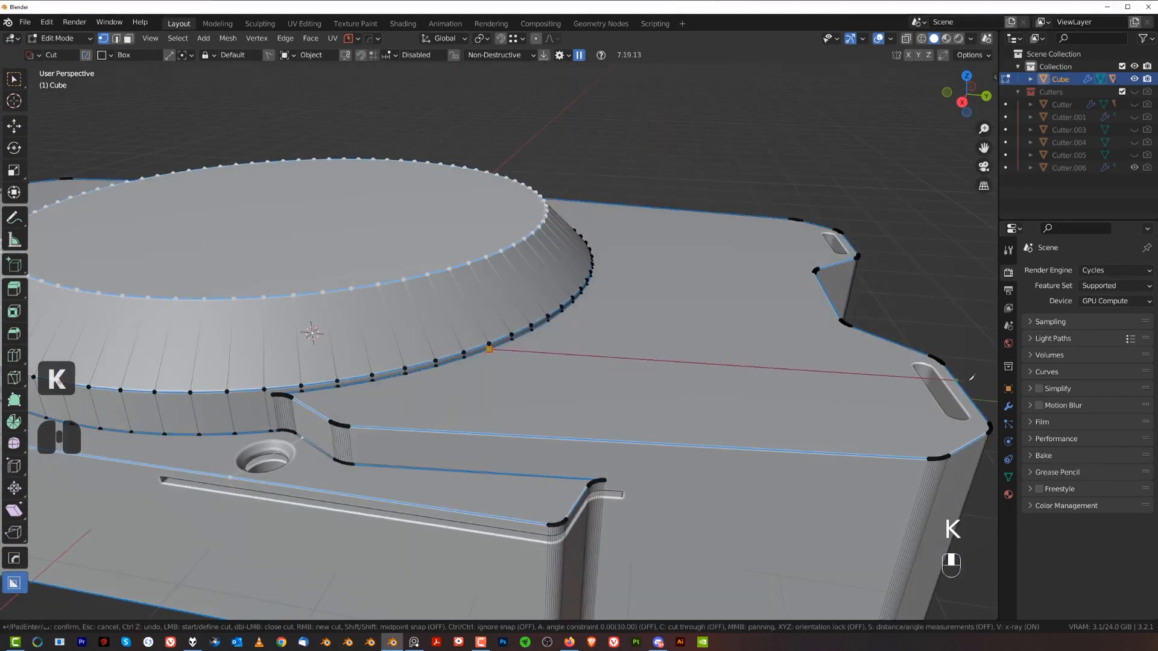
pyautogui.press('Escape')
# - Inset the raised disc's circular top face by about 0.074 m
pyautogui.scroll(-3, 694, 405)
pyautogui.press('Tab')
pyautogui.scroll(2, 685, 284)
pyautogui.keyDown('shift'); pyautogui.moveTo(494, 287); pyautogui.dragTo(706, 310, button='middle'); pyautogui.keyUp('shift')
pyautogui.scroll(-2, 697, 284)
pyautogui.scroll(2, 698, 284)
pyautogui.press('Tab')
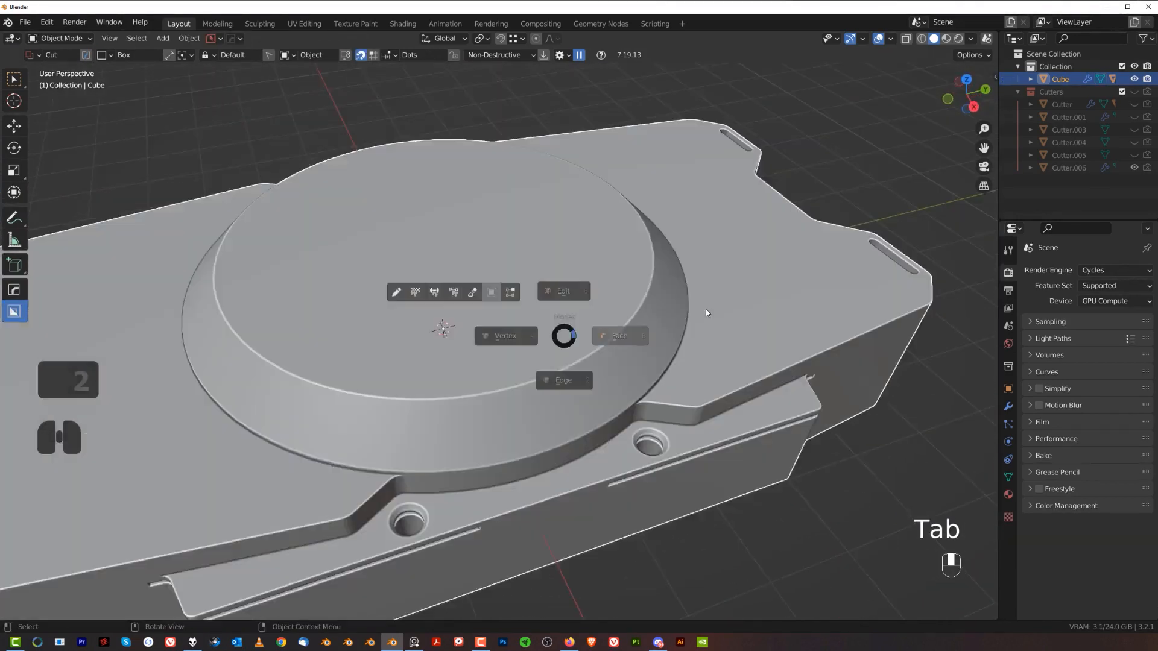
pyautogui.scroll(-3, 572, 336)
pyautogui.moveTo(572, 337); pyautogui.dragTo(580, 266, button='middle')
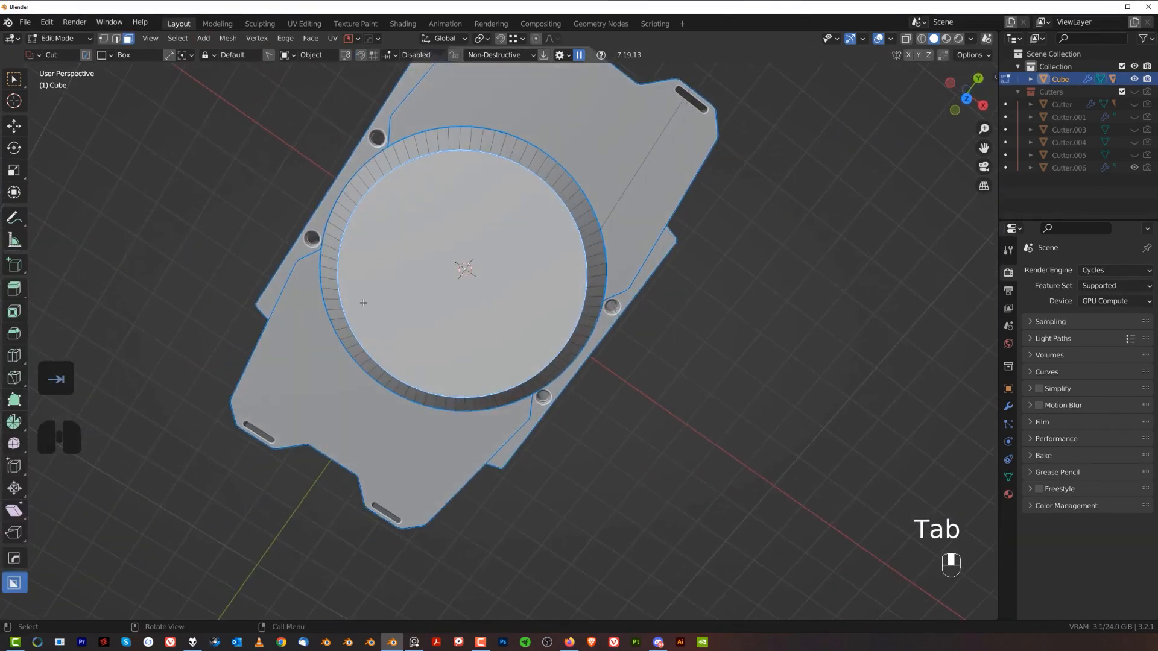
pyautogui.moveTo(473, 302); pyautogui.dragTo(480, 259, button='middle')
pyautogui.scroll(2, 698, 353)
pyautogui.press('i')
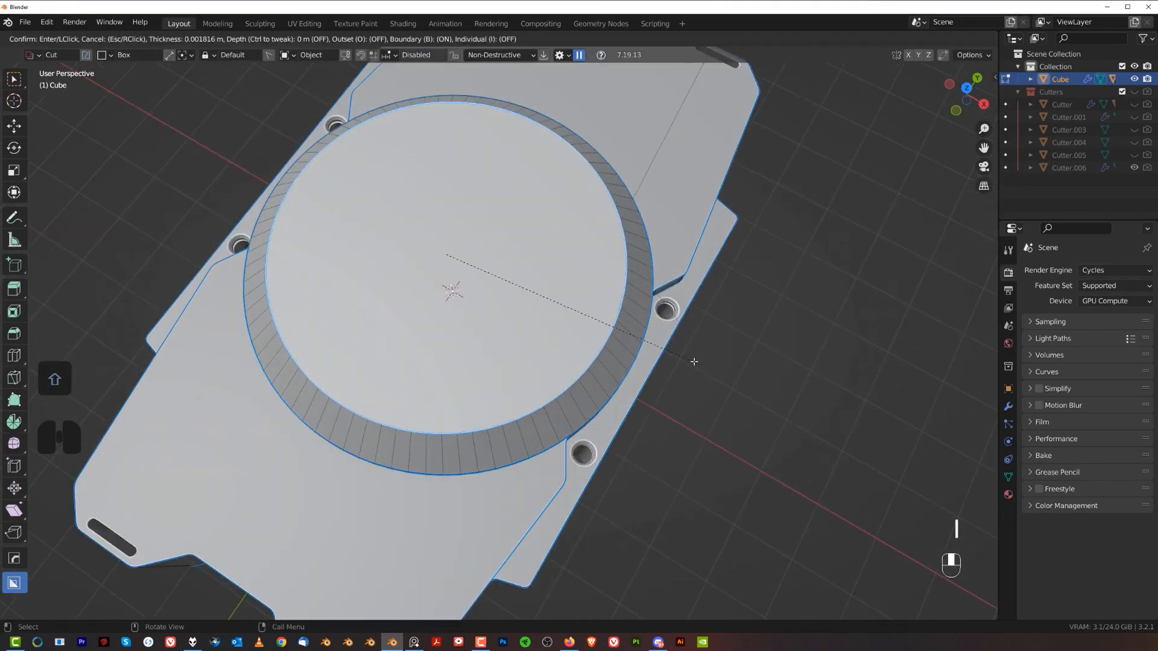
pyautogui.click(675, 353)
# - Inset the disc's top face a second time to form a narrow ring just inside the first inset
pyautogui.scroll(2, 675, 354)
pyautogui.moveTo(676, 354); pyautogui.dragTo(752, 369, button='middle')
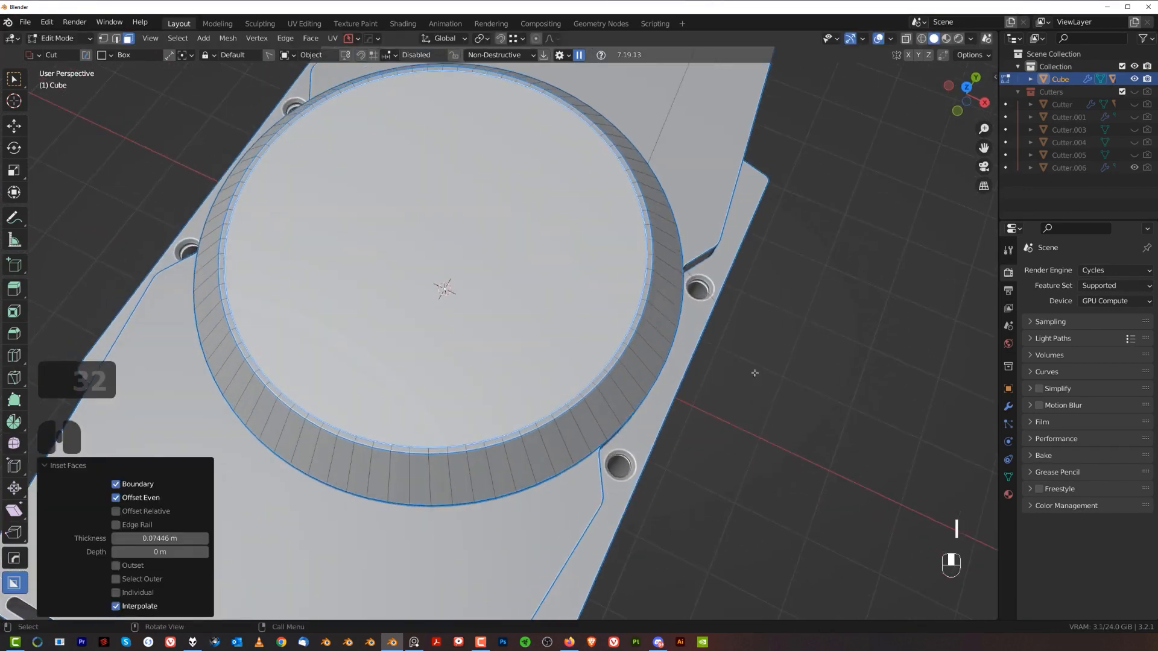
pyautogui.press('i')
pyautogui.press('shift')
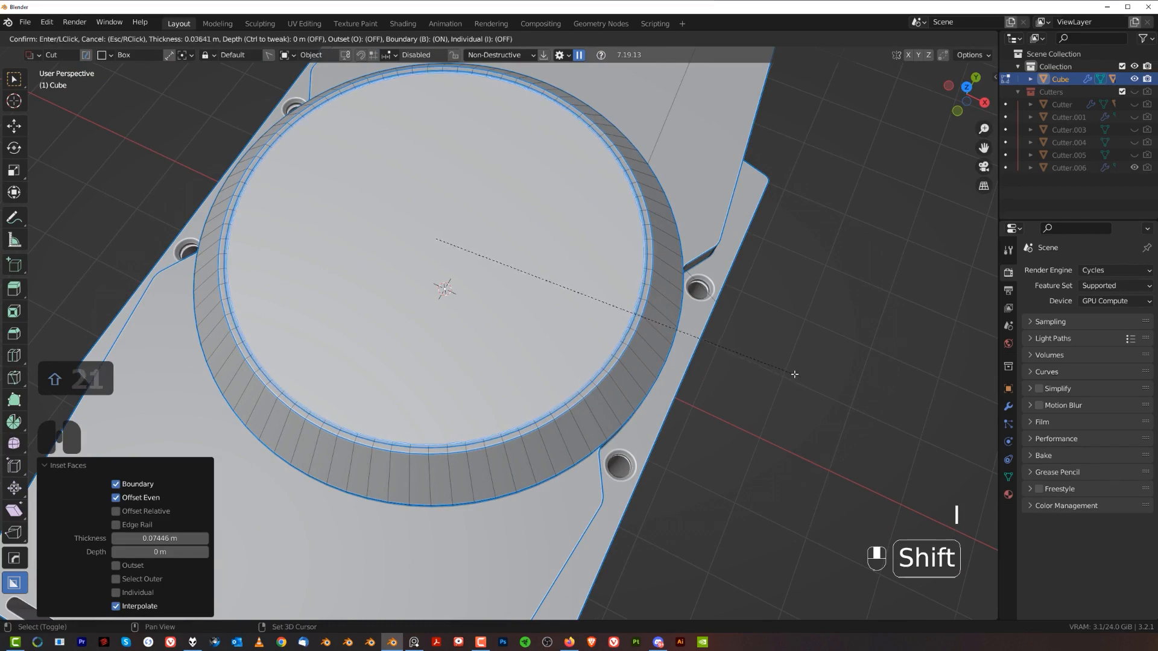
pyautogui.click(784, 375)
# - Select the inner ring of faces on top of the disc and extrude it downward to form a narrow circular groove
pyautogui.scroll(2, 631, 422)
pyautogui.moveTo(631, 421); pyautogui.dragTo(643, 396, button='middle')
pyautogui.press('Tab')
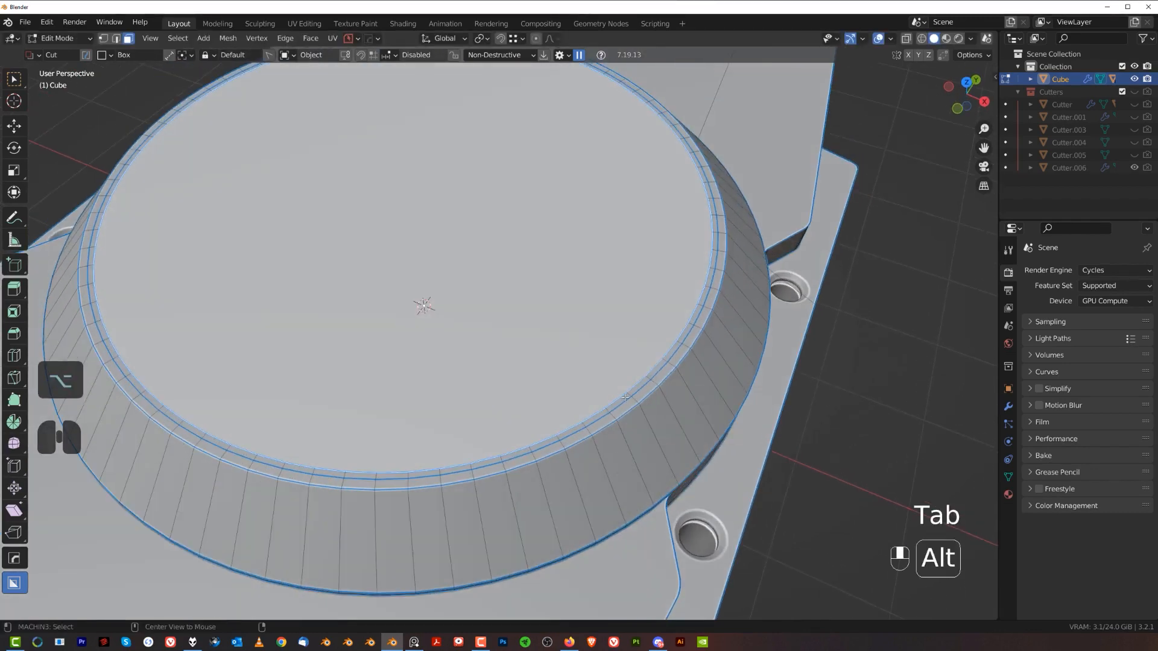
pyautogui.keyDown('alt'); pyautogui.click(627, 391); pyautogui.keyUp('alt')
pyautogui.keyDown('alt'); pyautogui.click(630, 397); pyautogui.keyUp('alt')
pyautogui.moveTo(642, 412); pyautogui.dragTo(646, 396, button='middle')
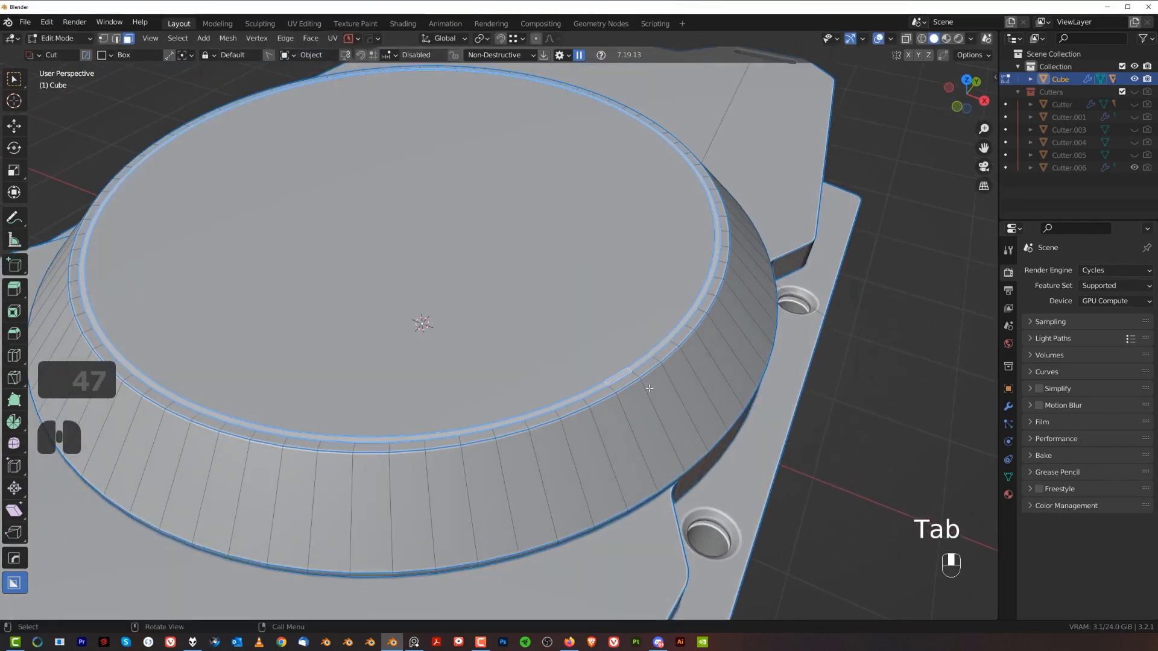
pyautogui.press('e')
pyautogui.click(651, 411)
pyautogui.press('Tab')
# - Inspect the disc's circular groove and the body's overall shape from top orthographic and angled perspective views
pyautogui.scroll(-8, 625, 253)
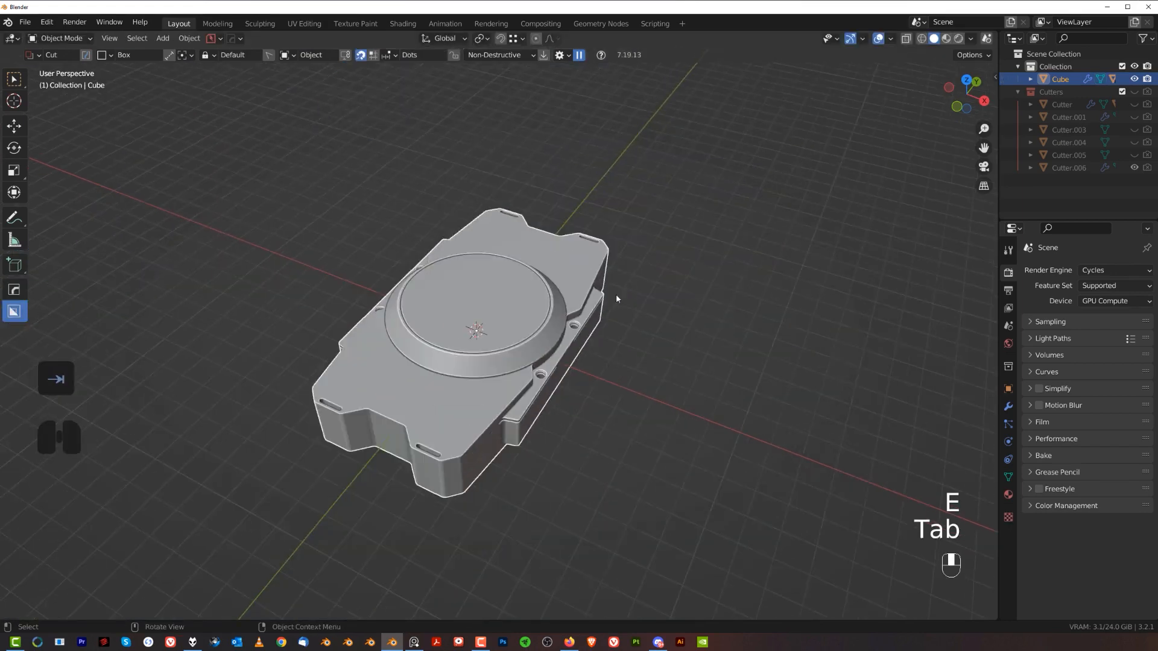
pyautogui.moveTo(617, 295); pyautogui.dragTo(649, 326, button='middle')
pyautogui.scroll(2, 650, 326)
pyautogui.press('`')
pyautogui.press('KP_5')
pyautogui.press('KP_5')
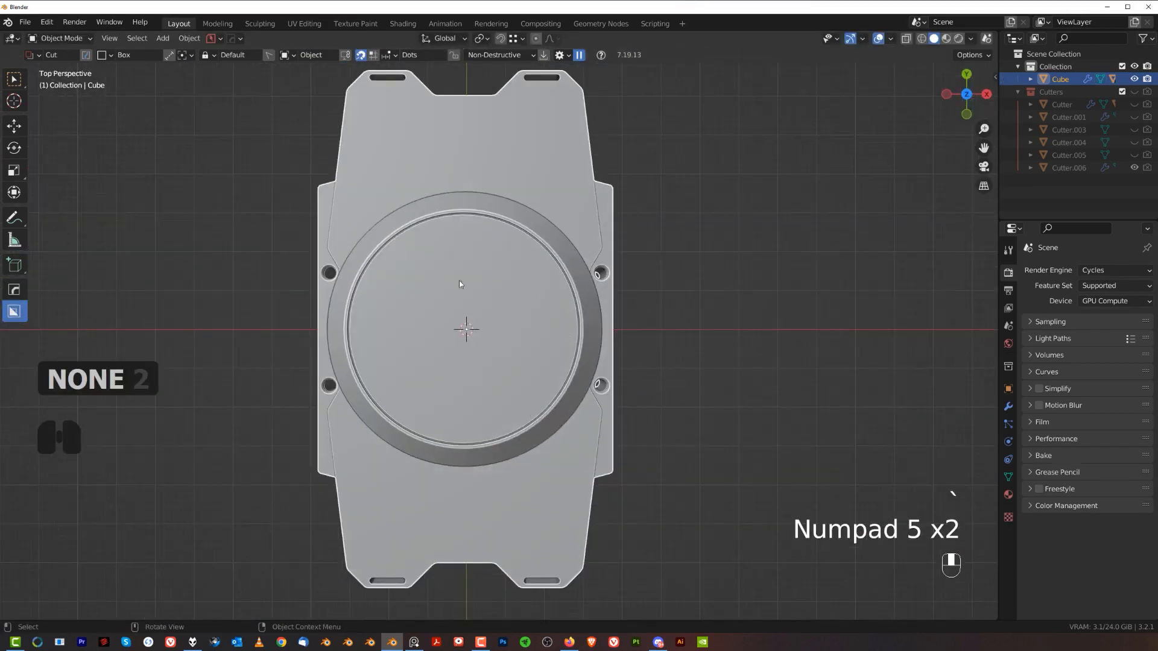
pyautogui.press('KP_5')
pyautogui.scroll(2, 333, 282)
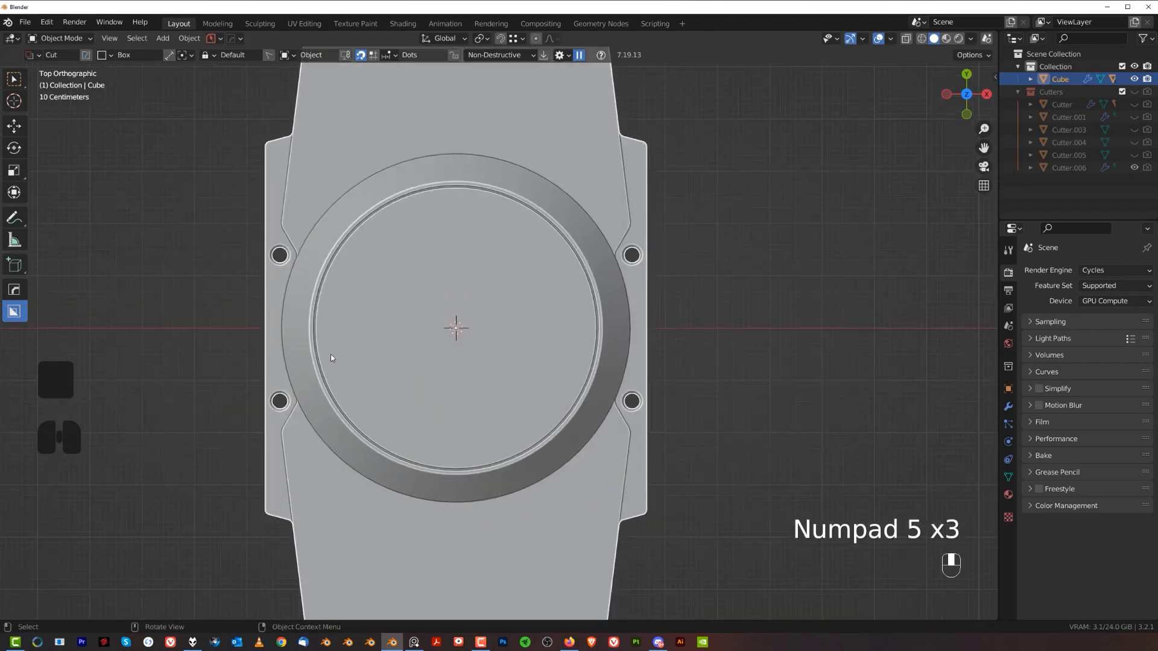
pyautogui.keyDown('shift'); pyautogui.moveTo(500, 343); pyautogui.dragTo(539, 278, button='middle'); pyautogui.keyUp('shift')
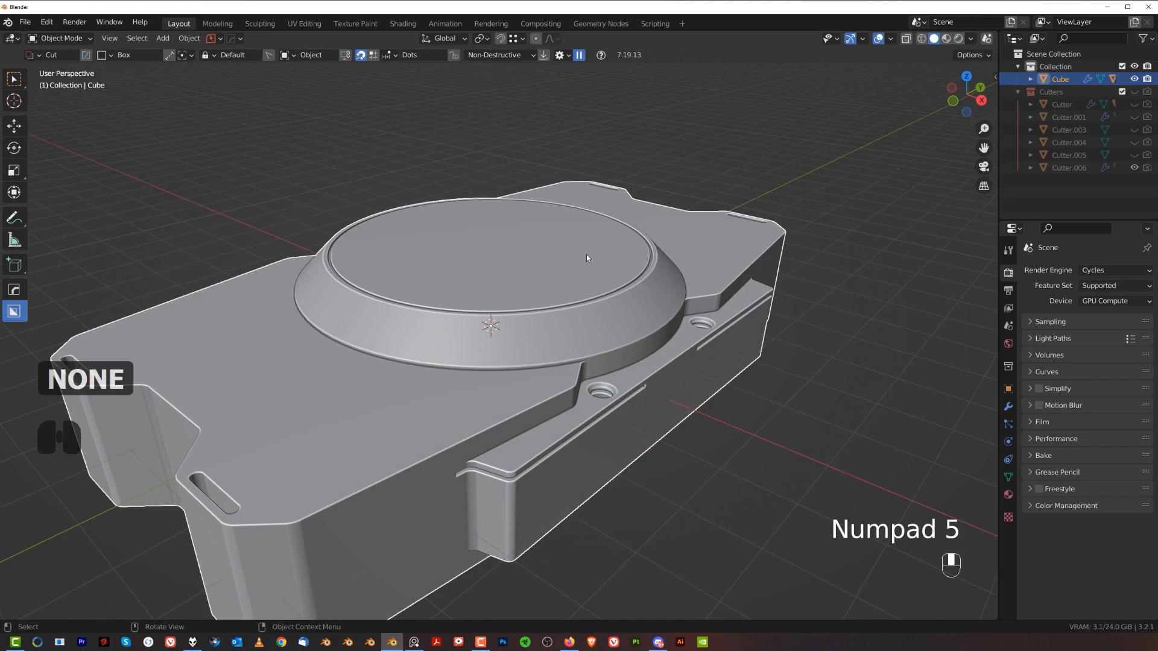
pyautogui.moveTo(726, 298); pyautogui.dragTo(718, 319, button='middle')
pyautogui.scroll(-1, 664, 350)
pyautogui.keyDown('shift'); pyautogui.moveTo(595, 396); pyautogui.dragTo(533, 293, button='middle'); pyautogui.keyUp('shift')
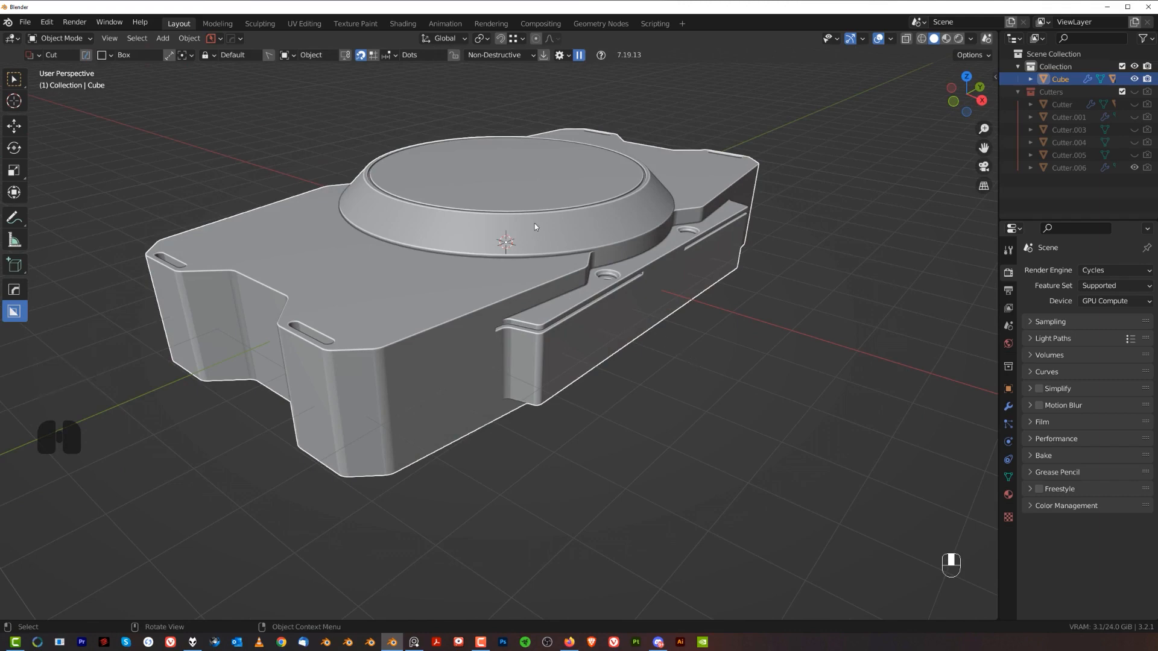
pyautogui.moveTo(690, 352); pyautogui.dragTo(596, 309, button='middle')
# - Symmetrize the body's mesh in Edit Mode so its edits repeat on the other sides
pyautogui.press('Tab')
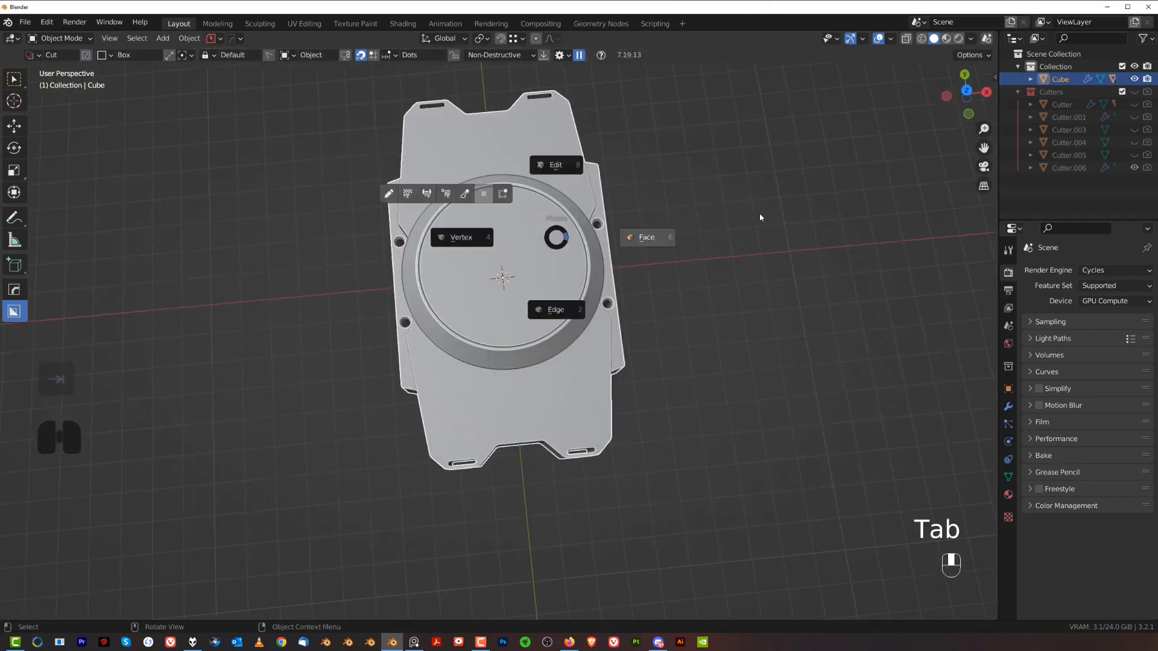
pyautogui.hotkey('alt', 'x')
pyautogui.hotkey('alt', 'x')
pyautogui.moveTo(550, 240); pyautogui.dragTo(594, 393, button='middle')
pyautogui.hotkey('alt', 'x')
pyautogui.scroll(1, 649, 195)
pyautogui.press('Tab')
# - Examine the chamfered ledge holes, side grooves and stepped ledge edges up close
pyautogui.scroll(2, 647, 196)
pyautogui.keyDown('shift'); pyautogui.moveTo(647, 196); pyautogui.dragTo(526, 335, button='middle'); pyautogui.keyUp('shift')
pyautogui.scroll(2, 526, 334)
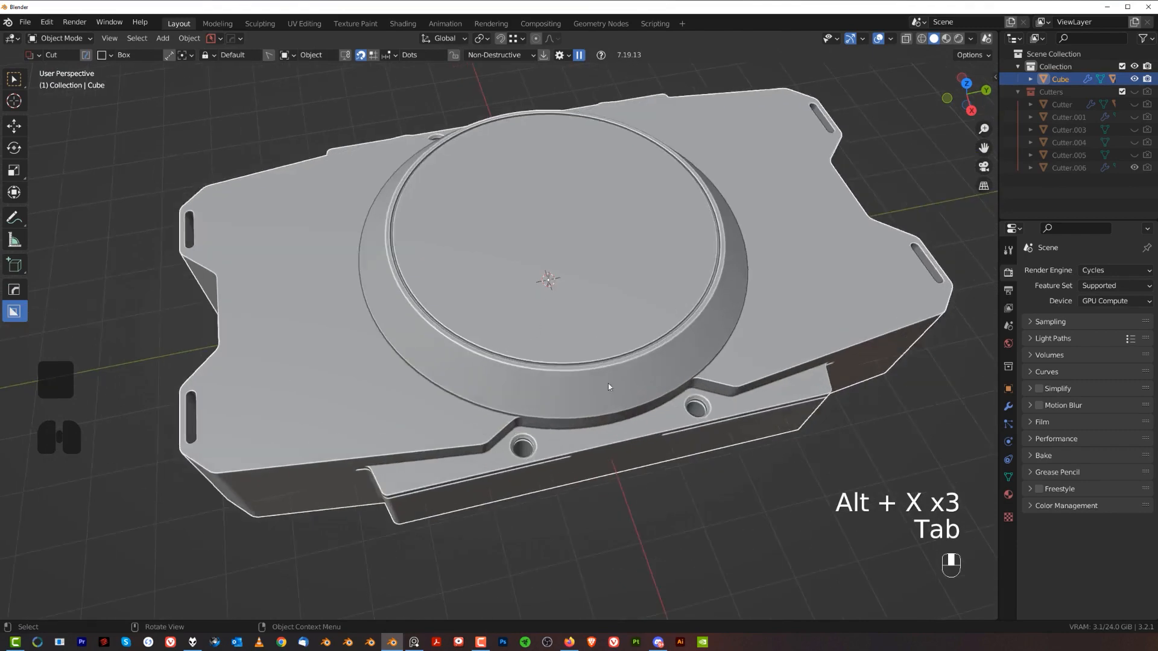
pyautogui.press('KP_5')
pyautogui.press('KP_5')
pyautogui.keyDown('shift'); pyautogui.moveTo(609, 365); pyautogui.dragTo(504, 299, button='middle'); pyautogui.keyUp('shift')
pyautogui.scroll(2, 504, 299)
pyautogui.scroll(2, 505, 301)
pyautogui.keyDown('shift'); pyautogui.moveTo(609, 342); pyautogui.dragTo(586, 294, button='middle'); pyautogui.keyUp('shift')
pyautogui.moveTo(586, 293); pyautogui.dragTo(473, 326, button='middle')
pyautogui.scroll(3, 598, 262)
pyautogui.scroll(-1, 575, 308)
pyautogui.scroll(-2, 579, 305)
pyautogui.scroll(2, 605, 294)
pyautogui.scroll(3, 474, 326)
pyautogui.scroll(1, 474, 328)
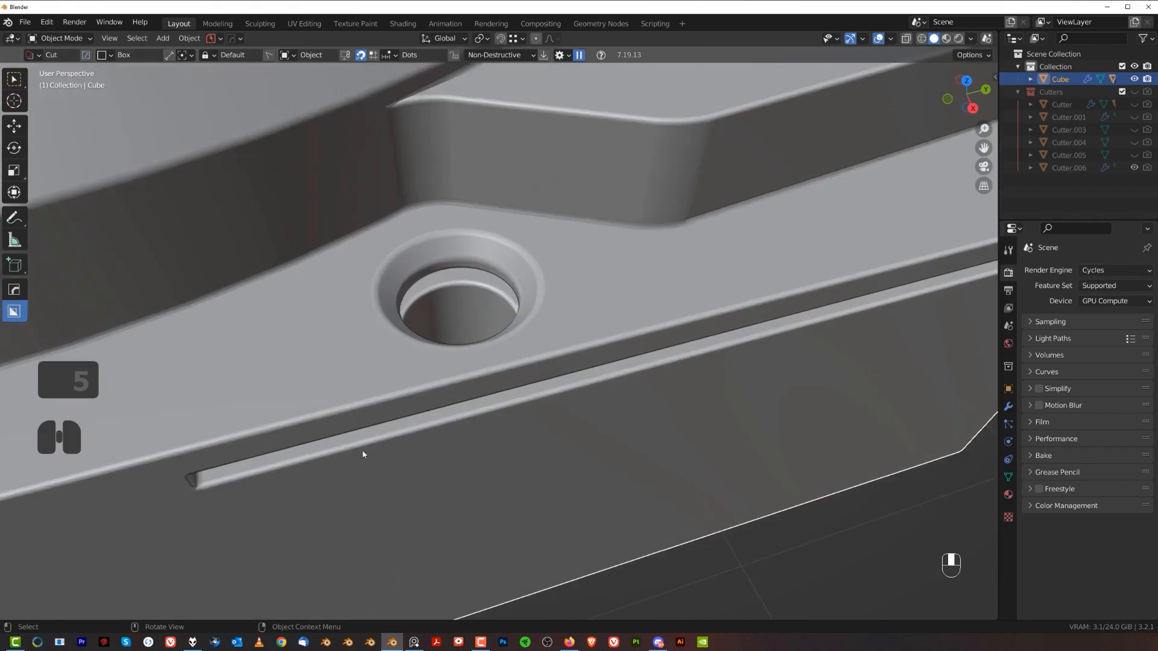
pyautogui.scroll(-6, 436, 320)
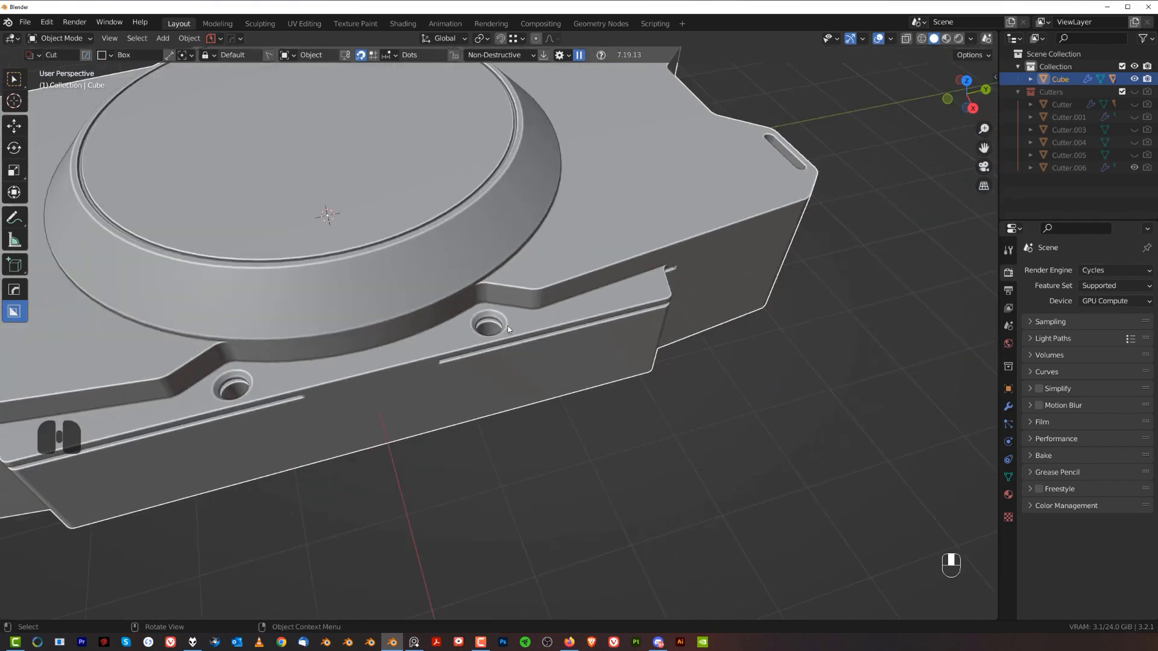
pyautogui.keyDown('shift'); pyautogui.moveTo(526, 225); pyautogui.dragTo(576, 240, button='middle'); pyautogui.keyUp('shift')
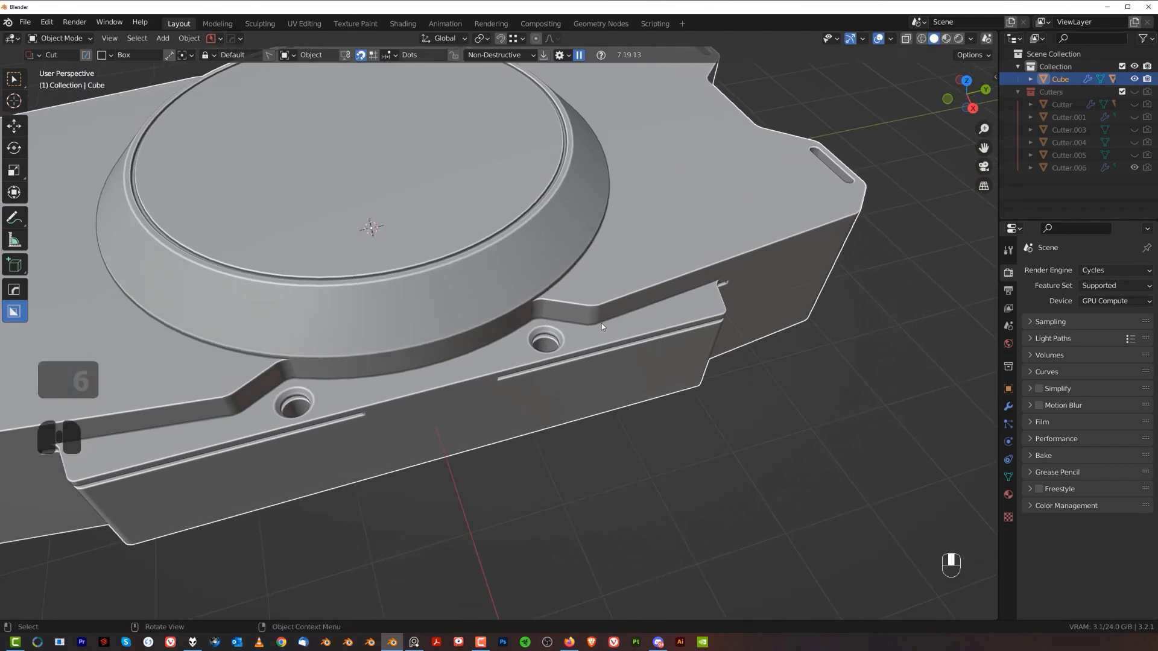
pyautogui.scroll(3, 607, 343)
pyautogui.moveTo(607, 342); pyautogui.dragTo(429, 339, button='middle')
pyautogui.scroll(3, 427, 338)
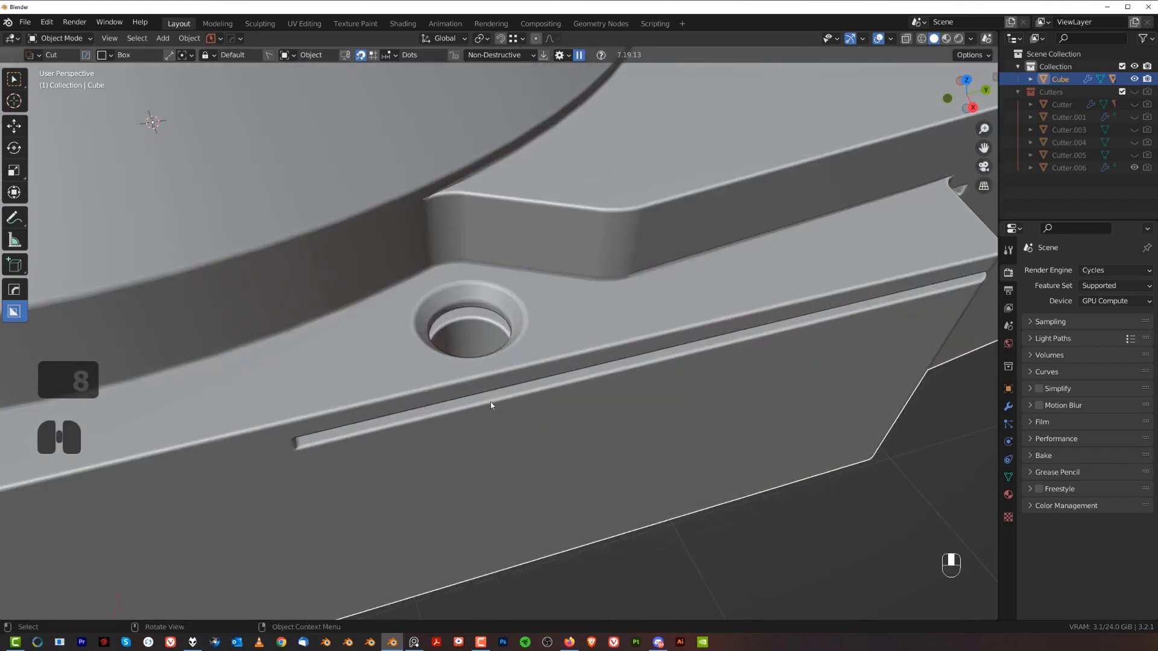
pyautogui.scroll(-4, 407, 251)
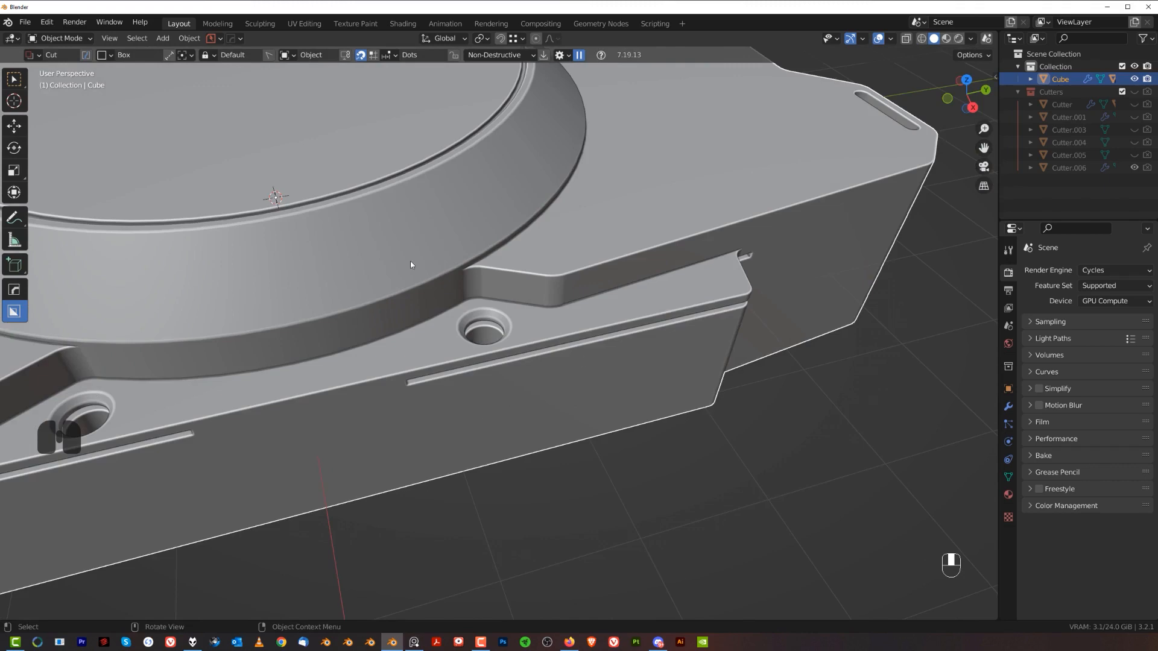
pyautogui.scroll(-5, 490, 316)
pyautogui.keyDown('shift'); pyautogui.moveTo(490, 316); pyautogui.dragTo(524, 303, button='middle'); pyautogui.keyUp('shift')
pyautogui.scroll(2, 525, 302)
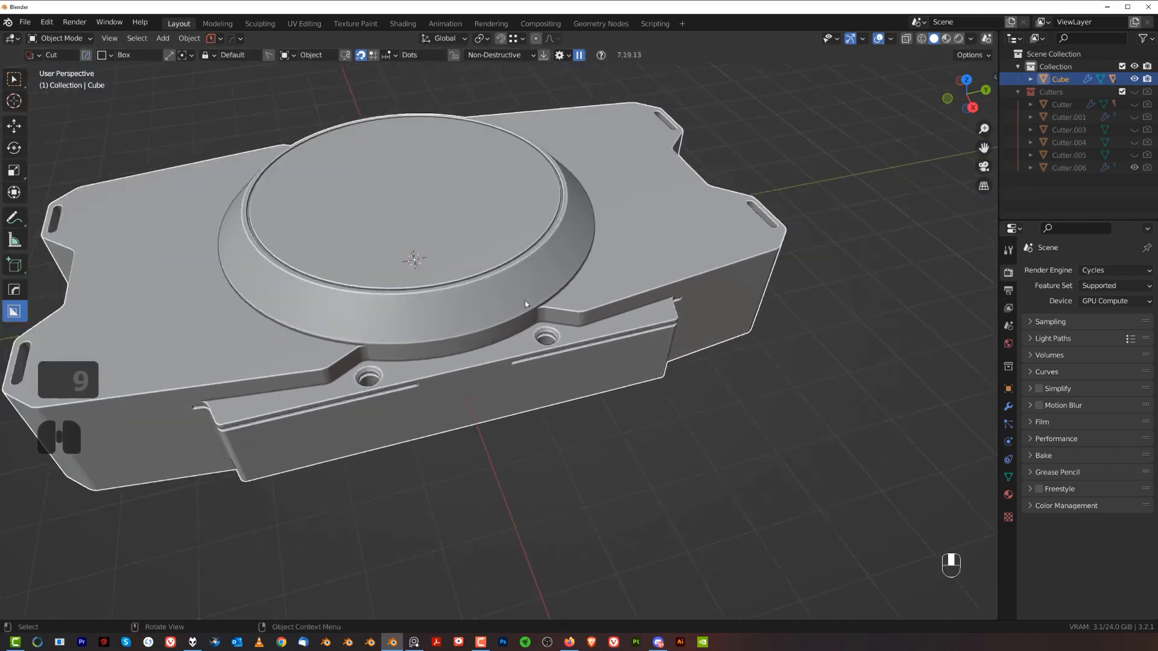
# - Review the whole body's layout and symmetry in top orthographic view and from opposite angles
pyautogui.scroll(-4, 536, 289)
pyautogui.press('KP_7')
pyautogui.press('KP_5')
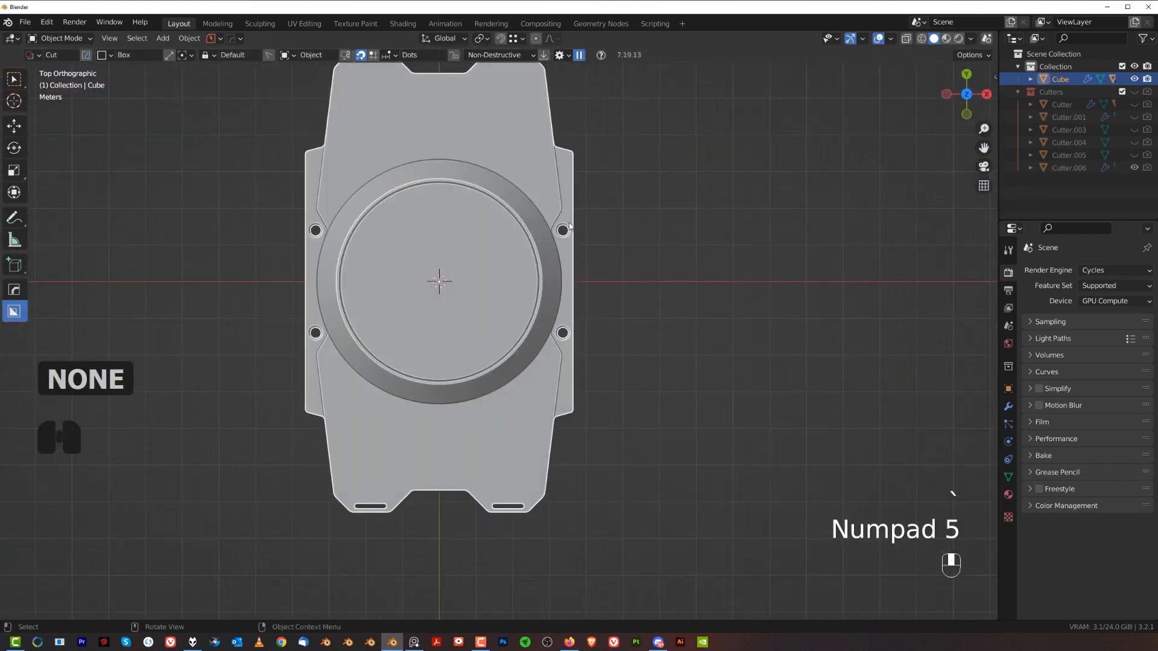
pyautogui.keyDown('shift'); pyautogui.moveTo(598, 240); pyautogui.dragTo(543, 236, button='middle'); pyautogui.keyUp('shift')
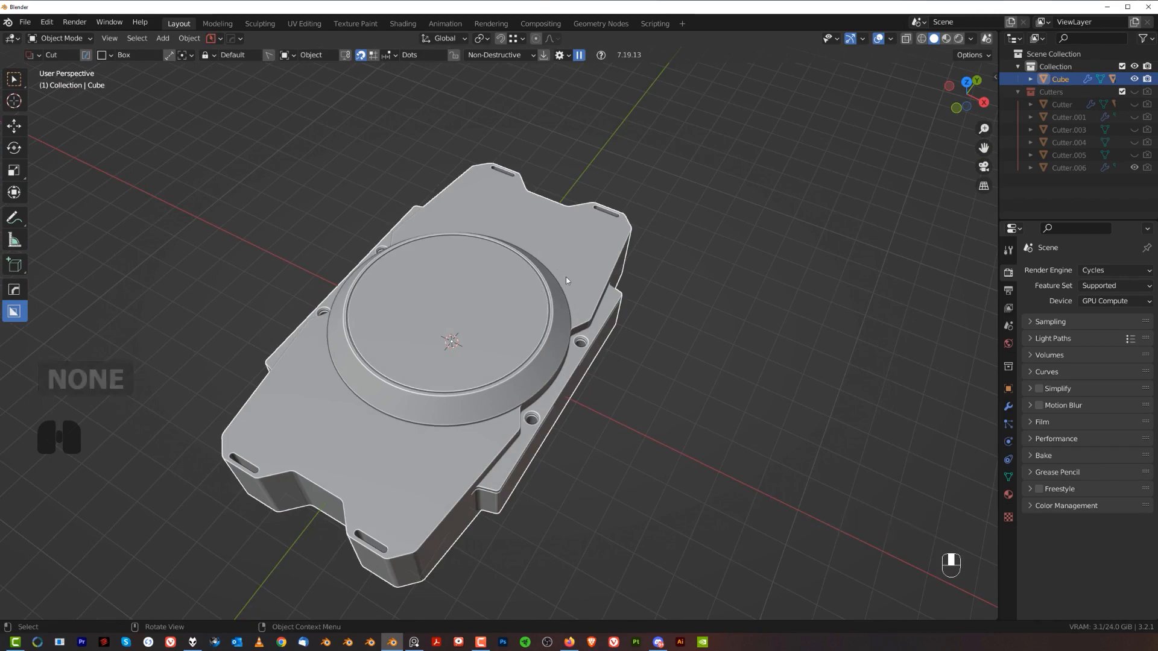
pyautogui.moveTo(556, 273); pyautogui.dragTo(586, 293, button='middle')
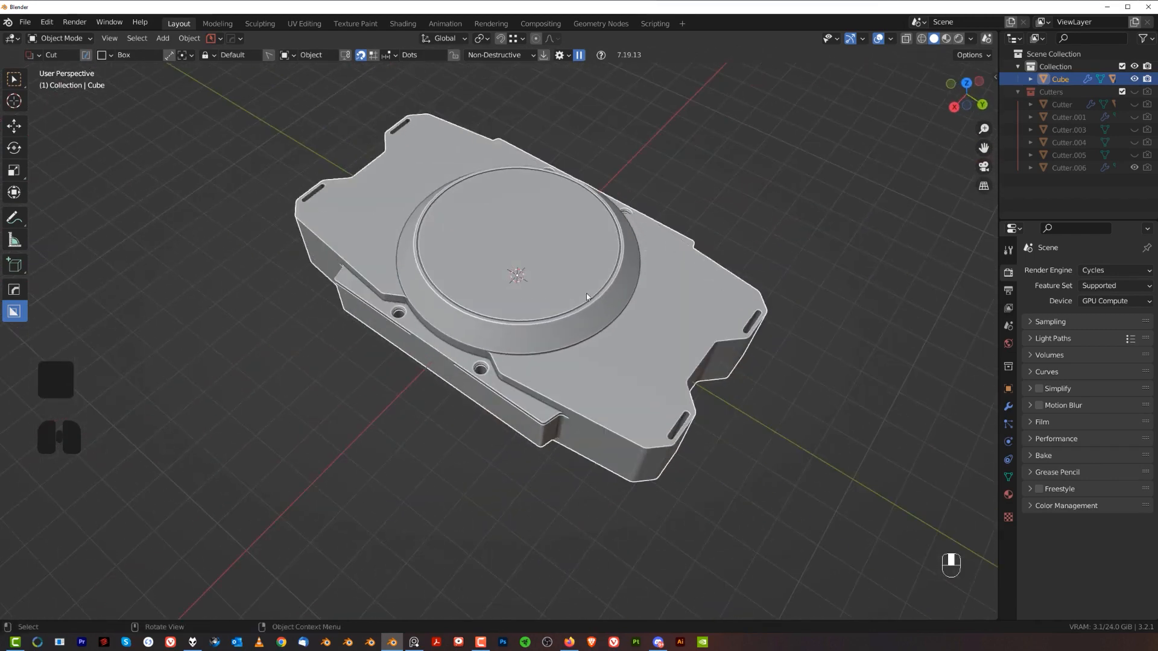
pyautogui.press('KP_7')
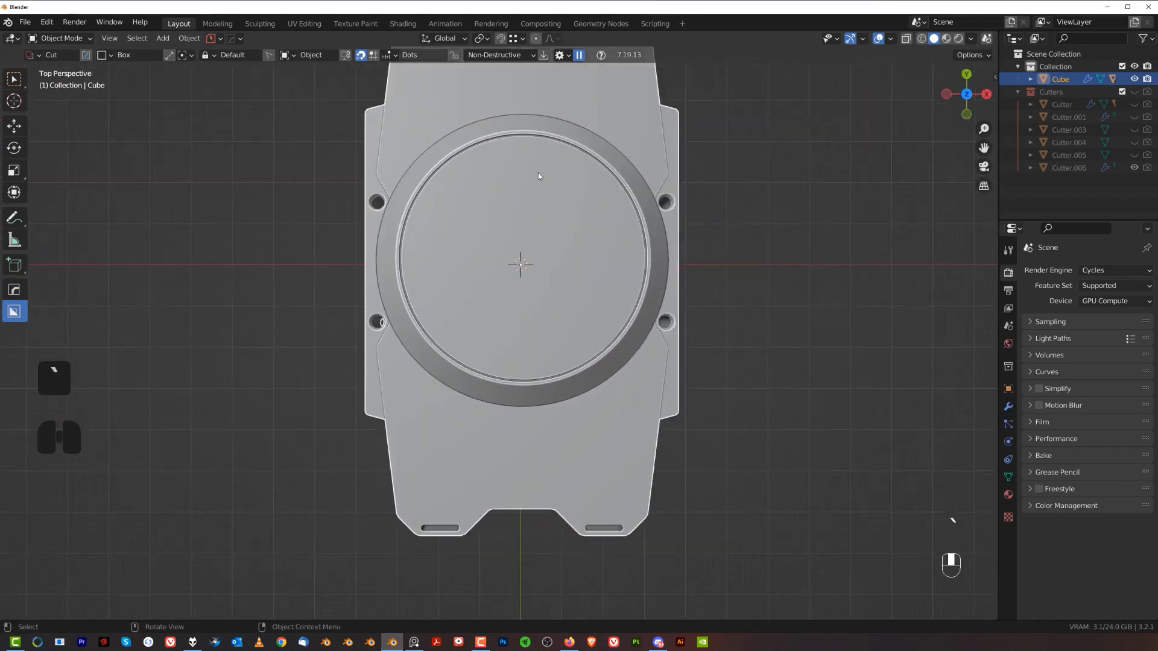
pyautogui.press('KP_5')
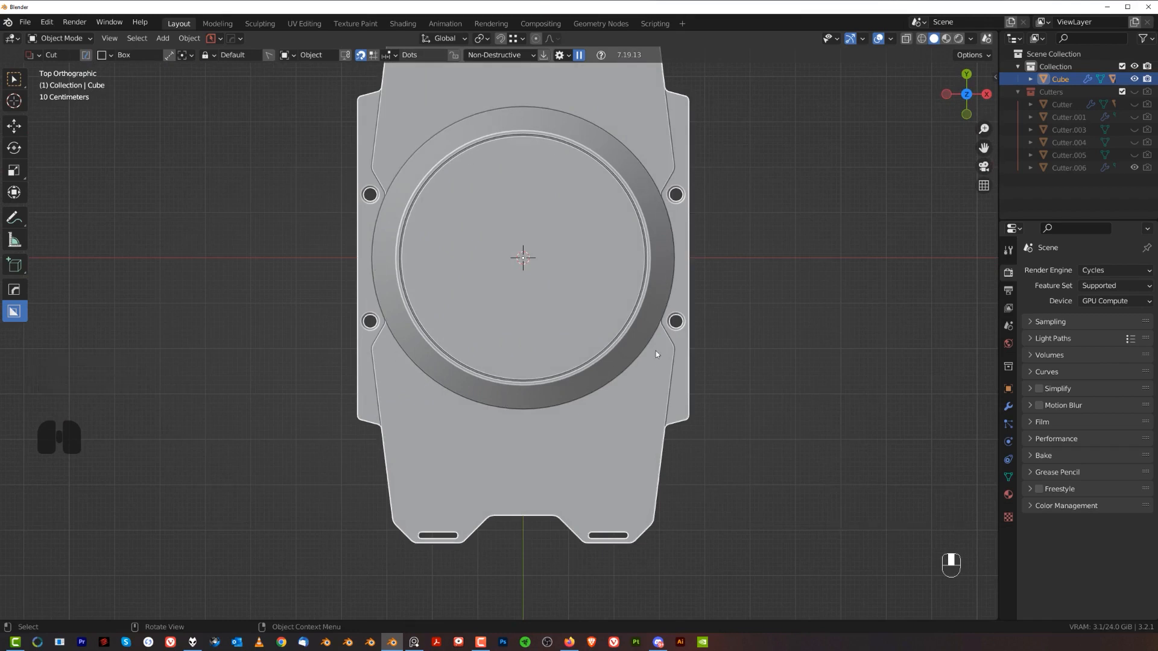
pyautogui.keyDown('shift'); pyautogui.moveTo(686, 185); pyautogui.dragTo(552, 230, button='middle'); pyautogui.keyUp('shift')
pyautogui.scroll(1, 552, 231)
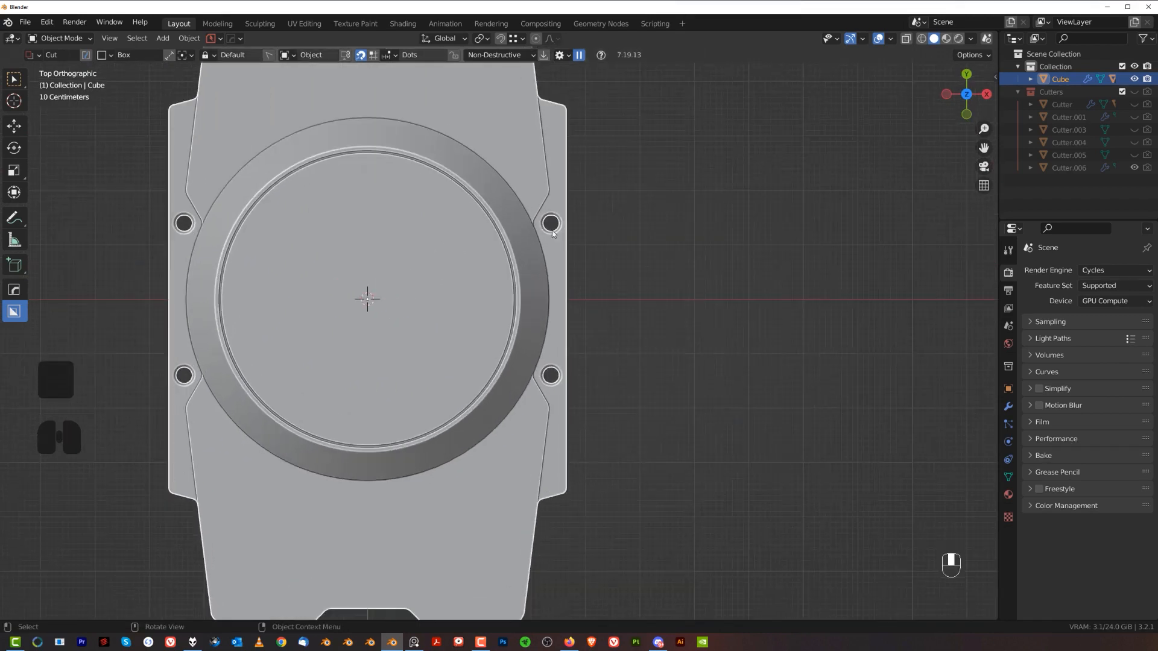
pyautogui.scroll(-3, 551, 376)
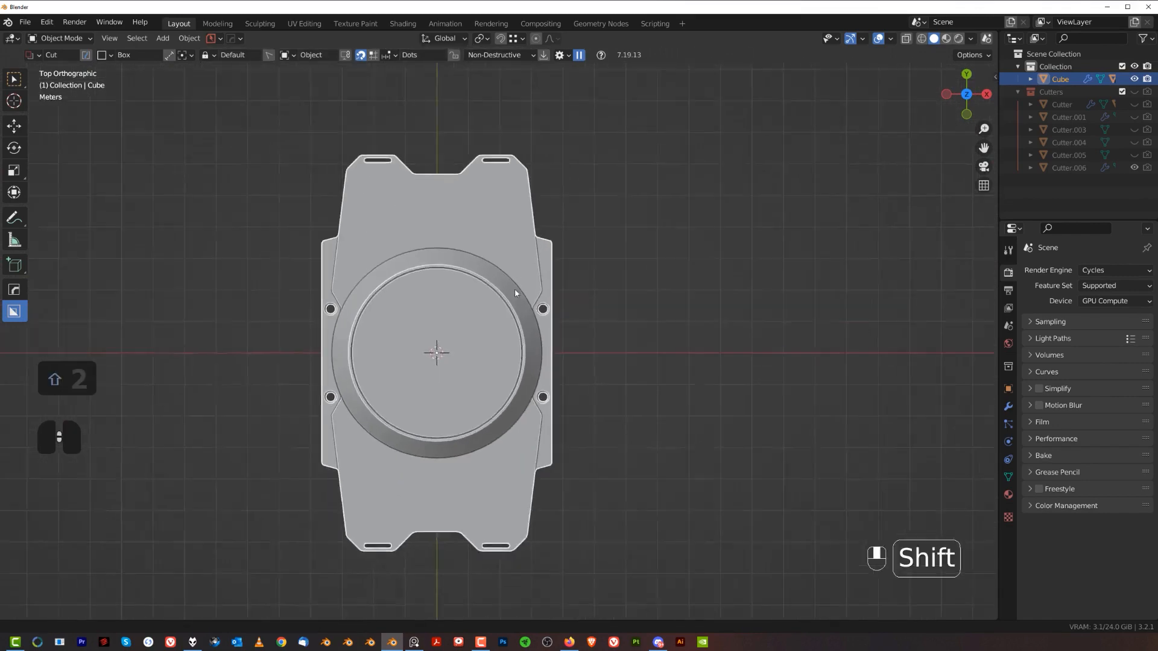
# - Examine the body's end slots, side groove and ledge hole from above, and its overall form in an angled perspective view
pyautogui.scroll(3, 521, 305)
pyautogui.scroll(2, 515, 291)
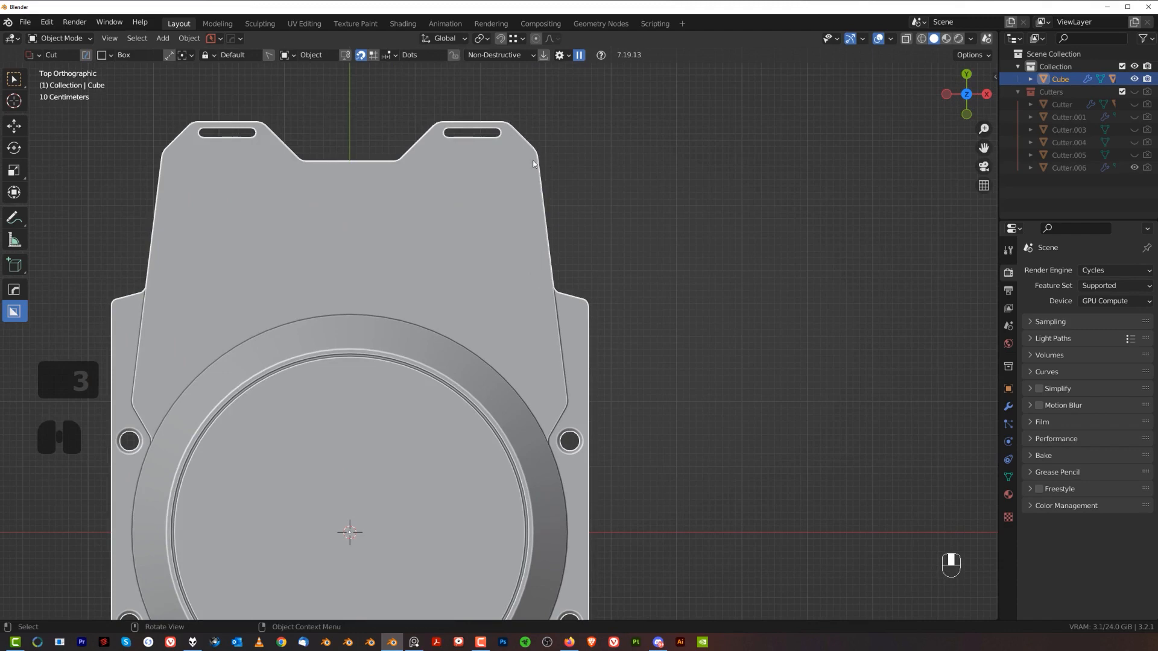
pyautogui.scroll(3, 600, 292)
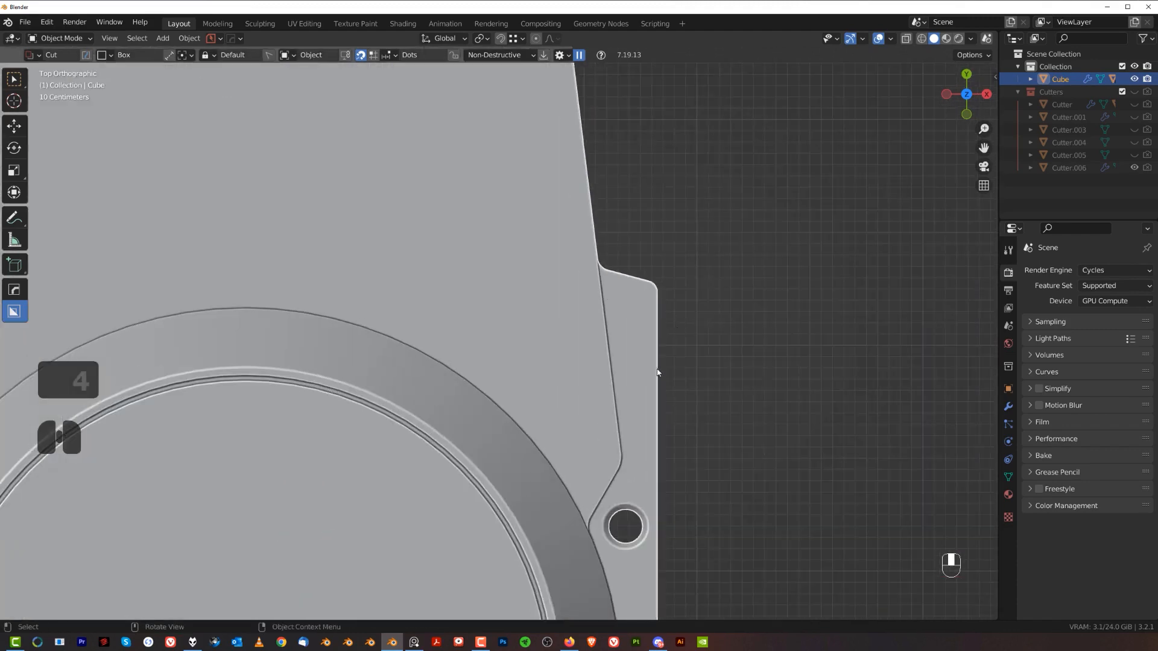
pyautogui.scroll(-3, 657, 373)
pyautogui.scroll(2, 504, 295)
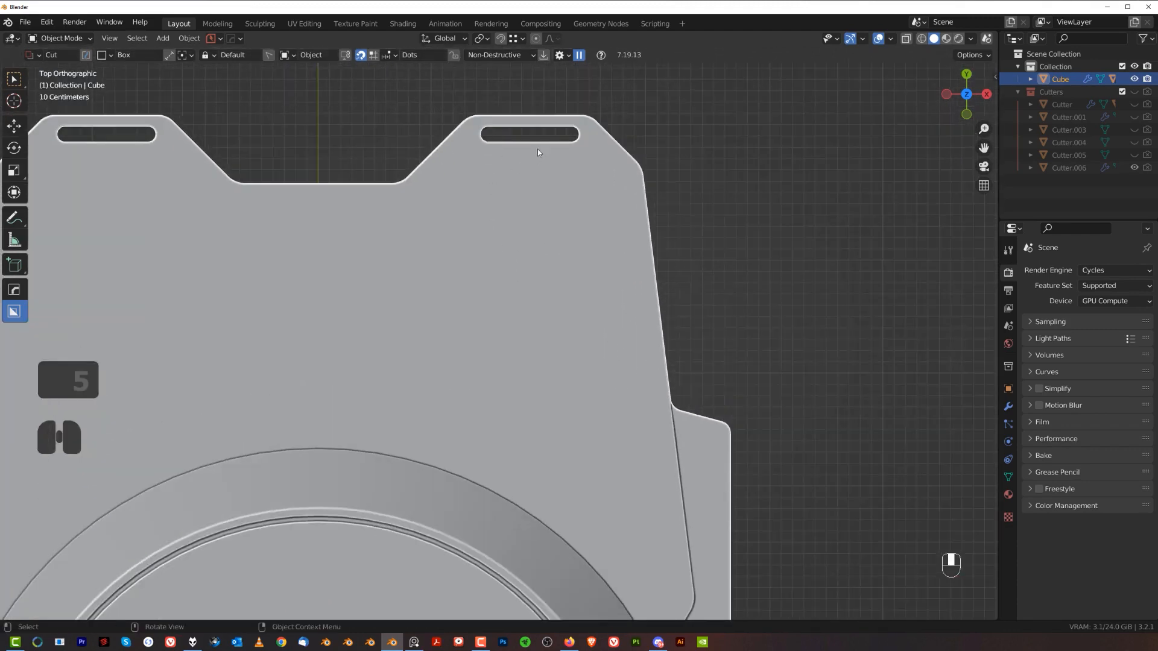
pyautogui.scroll(-5, 481, 326)
pyautogui.moveTo(481, 326); pyautogui.dragTo(518, 249, button='middle')
pyautogui.press('KP_5')
pyautogui.scroll(3, 520, 265)
pyautogui.moveTo(624, 267); pyautogui.dragTo(489, 288, button='middle')
# - Smart Apply the body's modifiers with HardOps, keeping only the bevel and weighted normal live
pyautogui.scroll(2, 416, 270)
pyautogui.scroll(2, 559, 281)
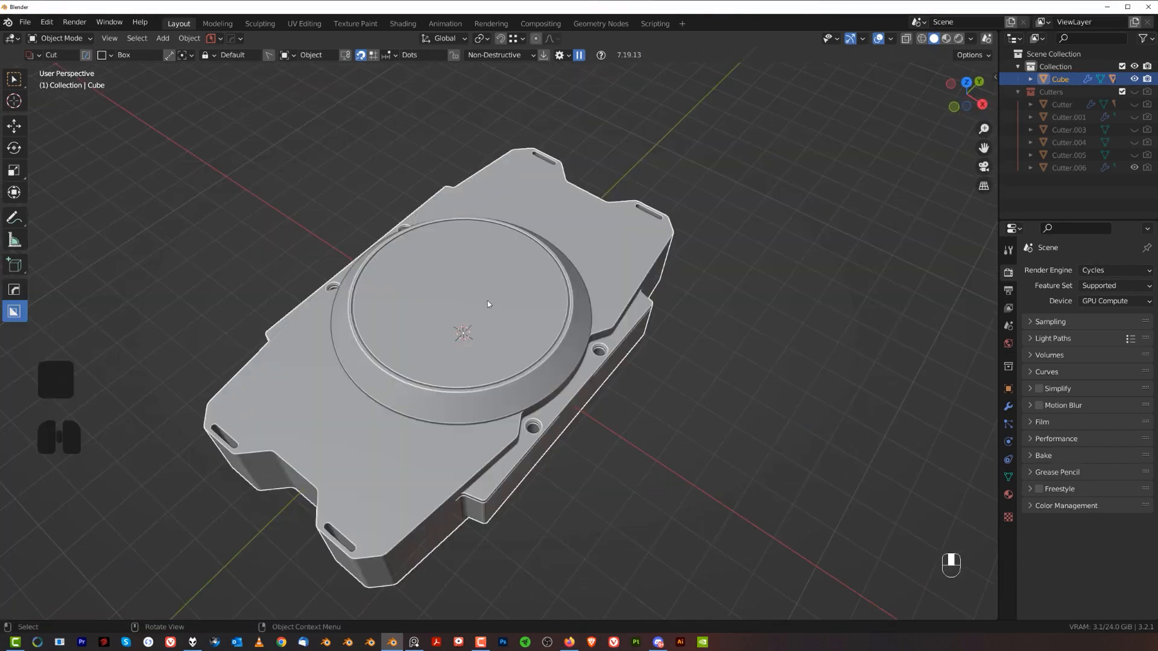
pyautogui.press('q')
pyautogui.moveTo(499, 319)
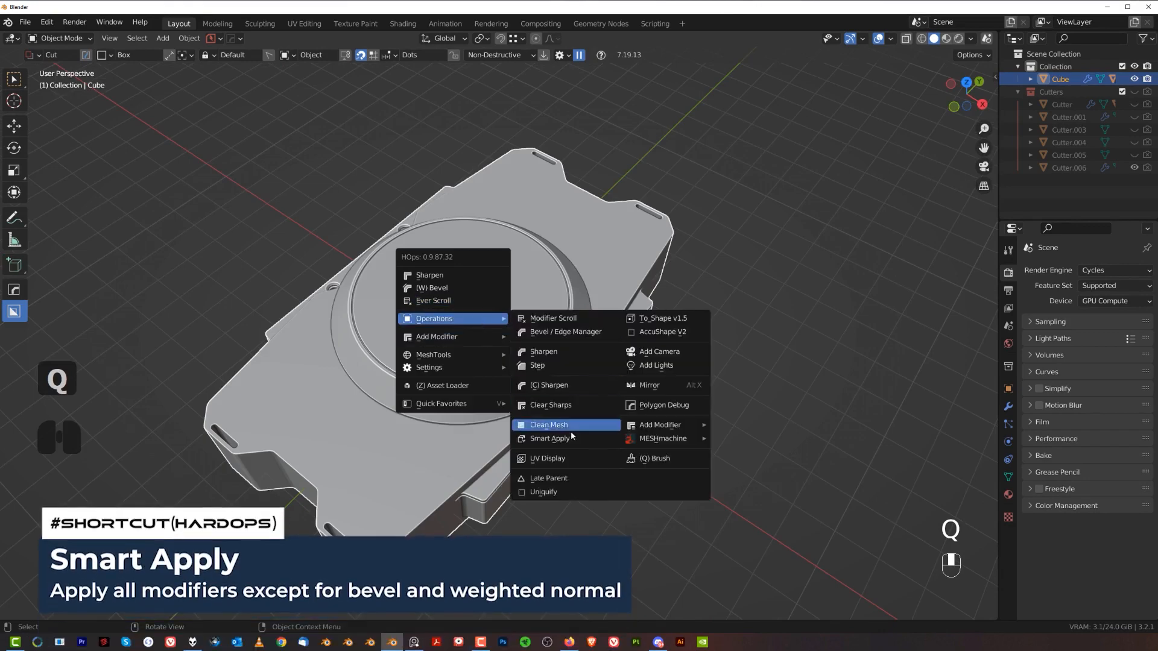
pyautogui.click(550, 439)
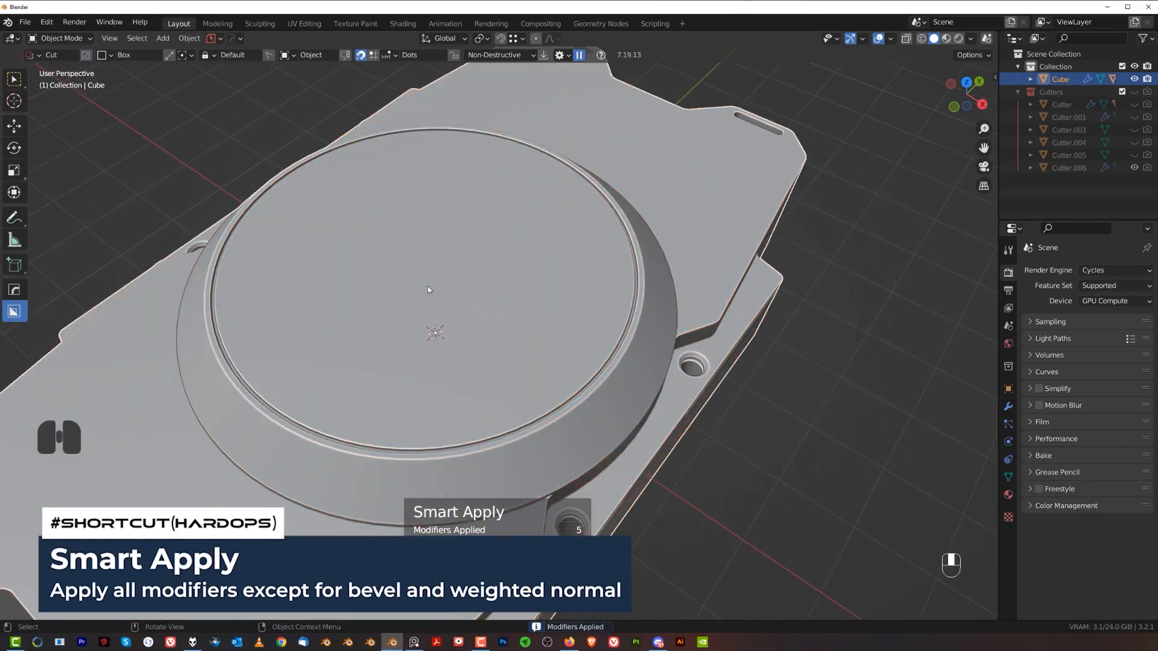
# - Cut a narrow, shallow slot into the disc's top face with a bevel width of 0.101 and tapered walls
pyautogui.moveTo(425, 261)
pyautogui.keyDown('ctrl'); pyautogui.mouseDown()
pyautogui.moveTo(429, 292)
pyautogui.moveTo(391, 302)
pyautogui.mouseUp(); pyautogui.keyUp('ctrl')
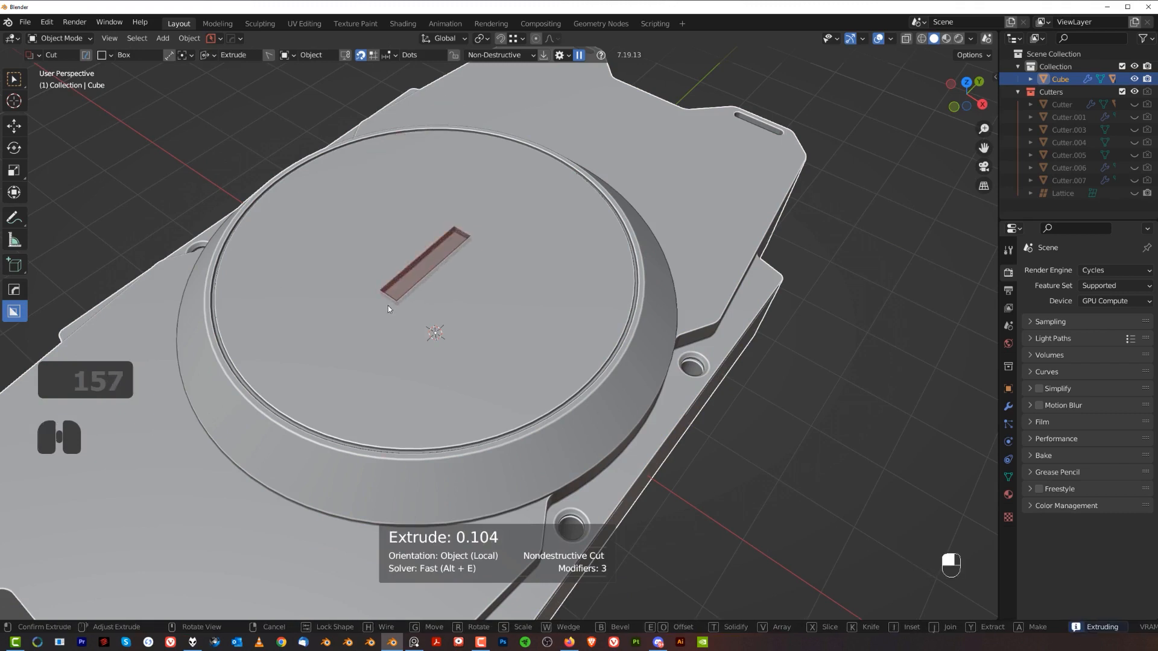
pyautogui.press('b')
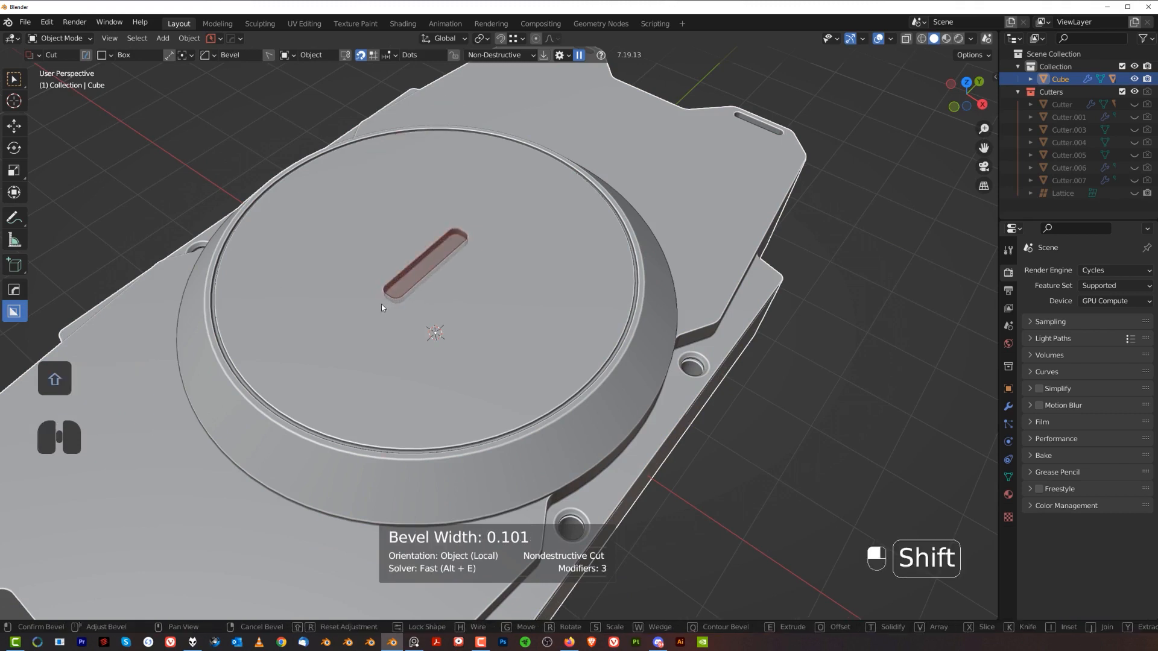
pyautogui.hotkey('shift', 't')
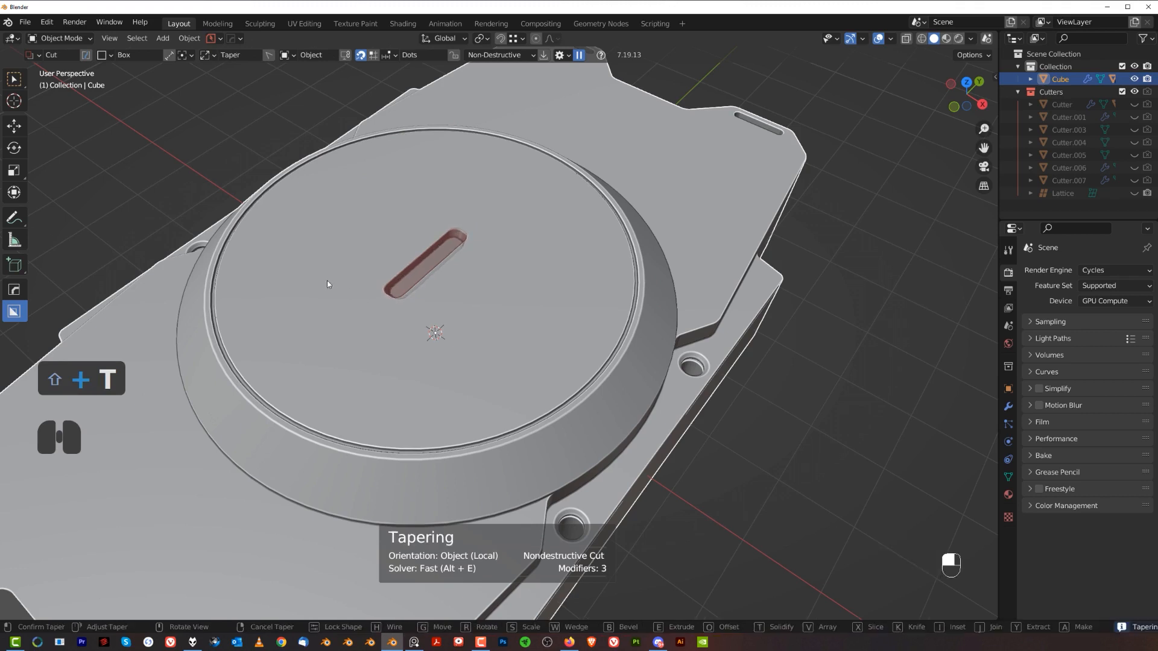
pyautogui.press('e')
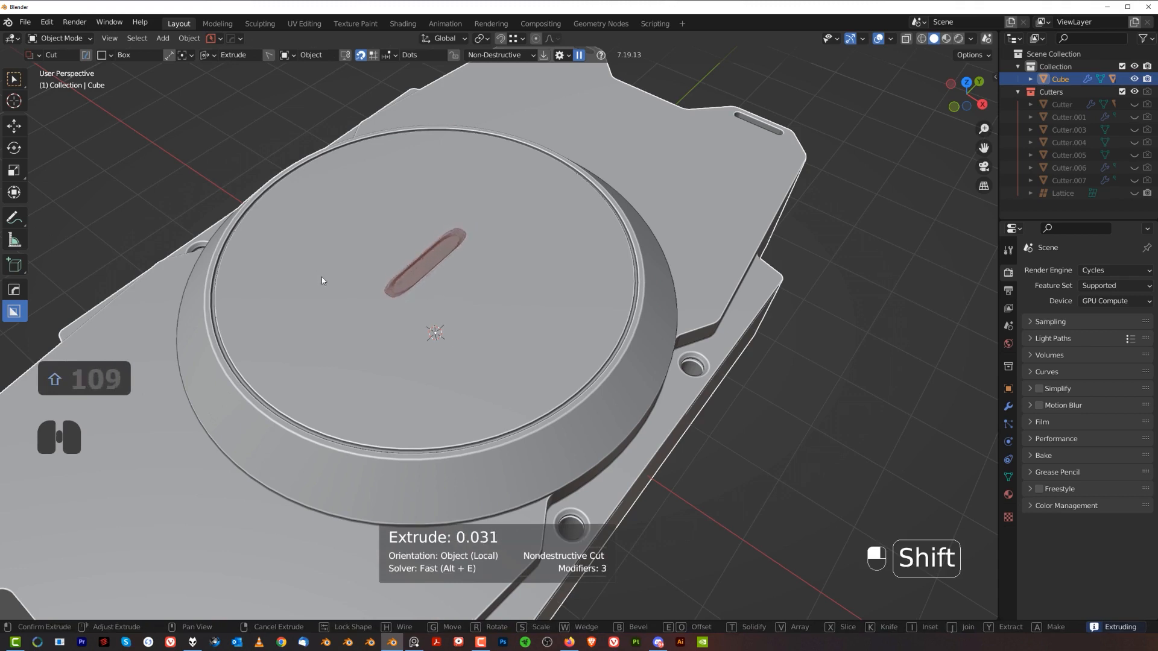
pyautogui.keyDown('shift'); pyautogui.click(395, 240); pyautogui.keyUp('shift')
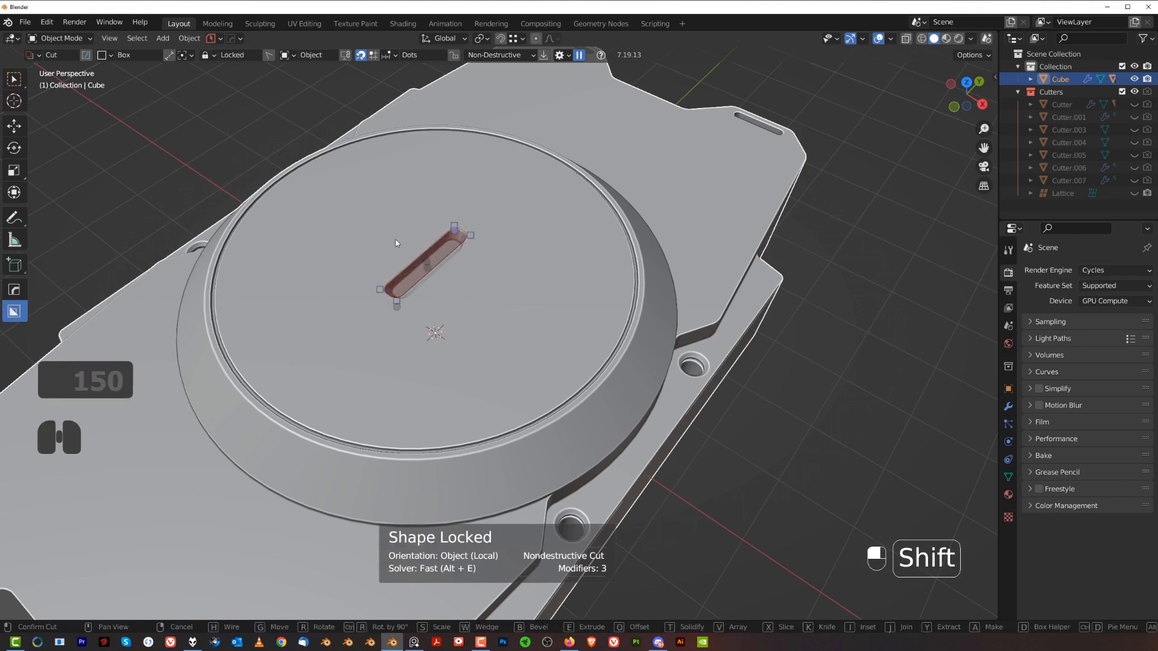
pyautogui.click(556, 288)
# - Bring up the new slot's boolean cutter with Ever Scroll and raise it slightly along the global Z axis
pyautogui.scroll(2, 543, 297)
pyautogui.press('q')
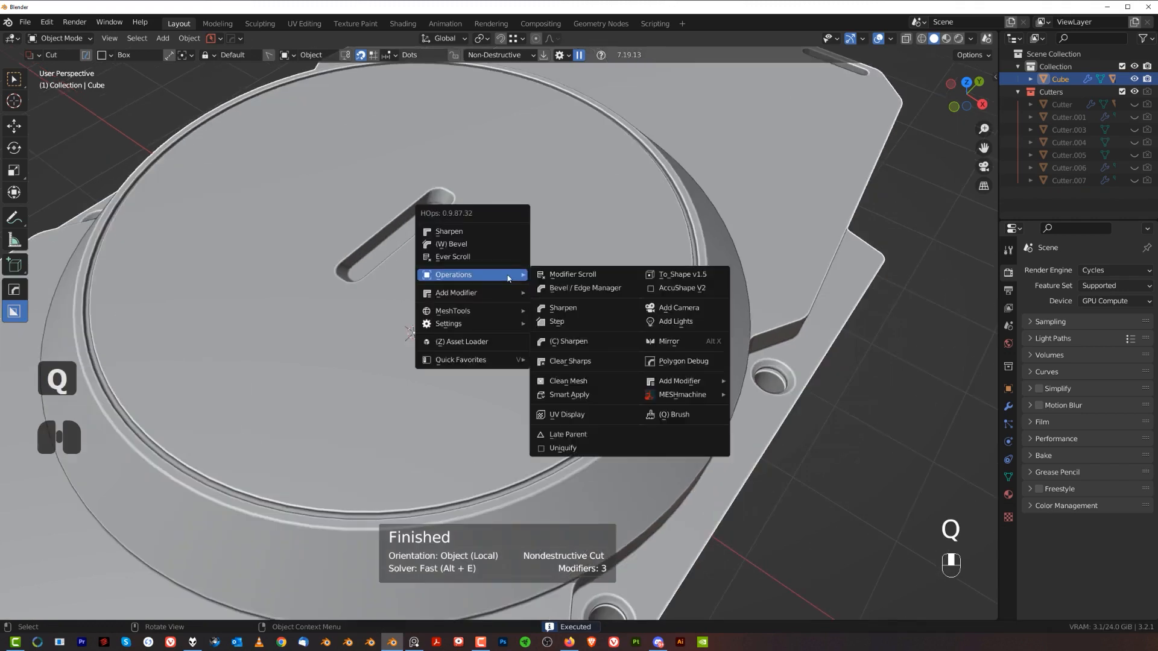
pyautogui.click(504, 256)
pyautogui.press('g')
pyautogui.press('z')
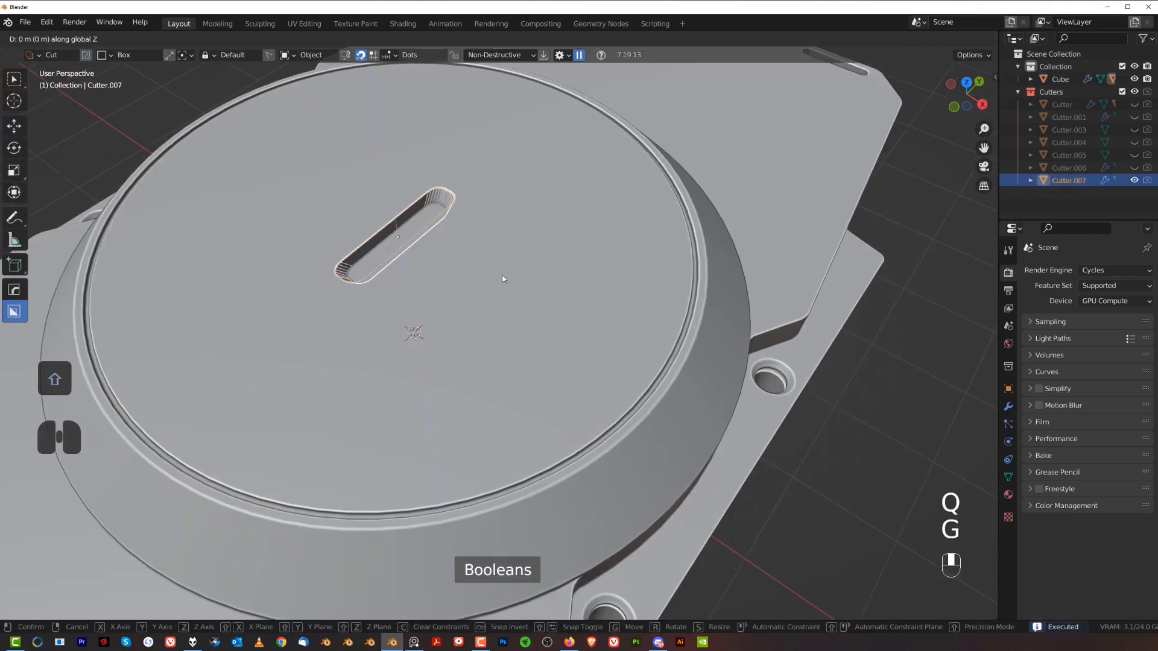
pyautogui.click(488, 238)
# - Widen the slot cutter's mesh slightly along the global X axis in Edit Mode
pyautogui.press('Tab')
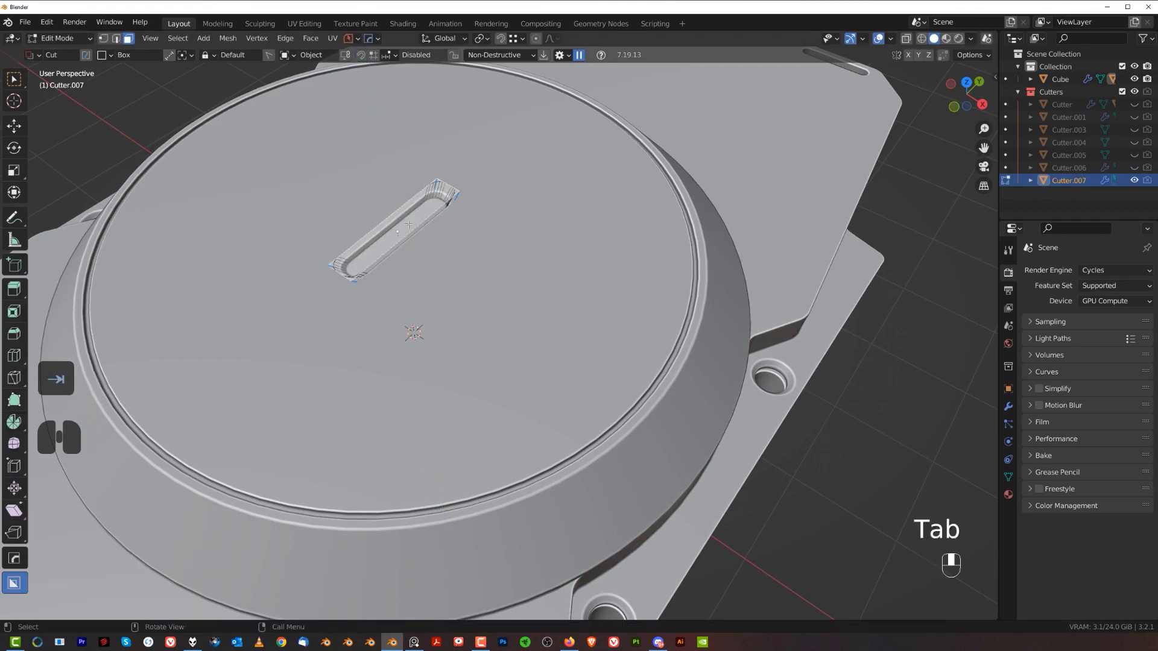
pyautogui.press('s')
pyautogui.press('x')
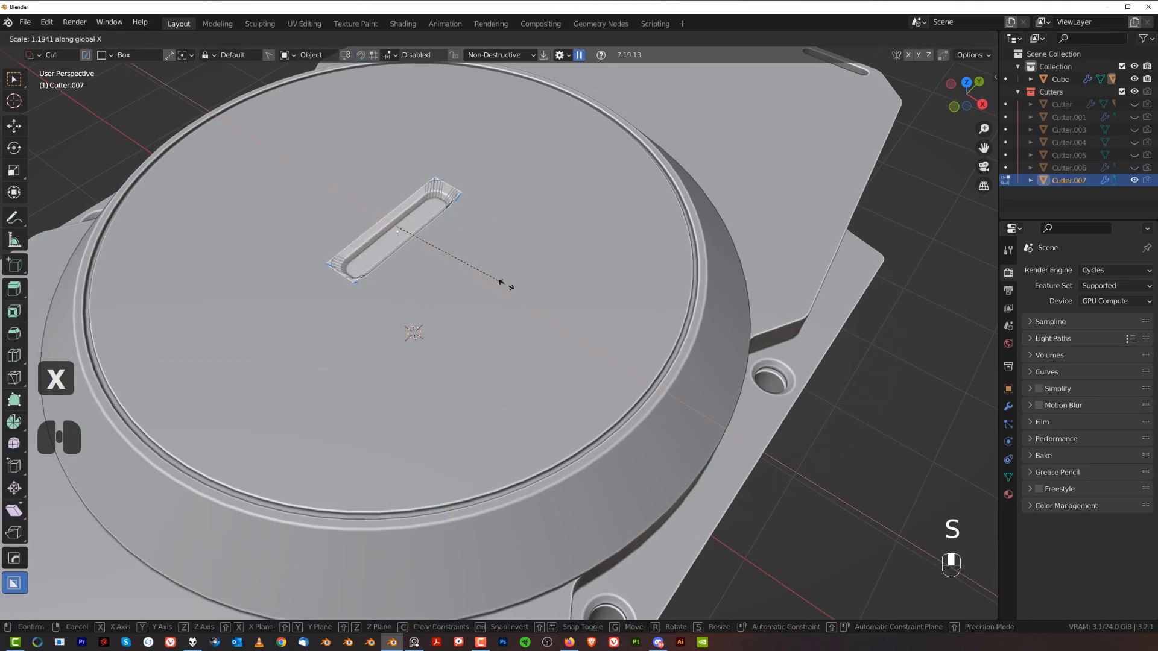
pyautogui.click(563, 294)
pyautogui.press('Tab')
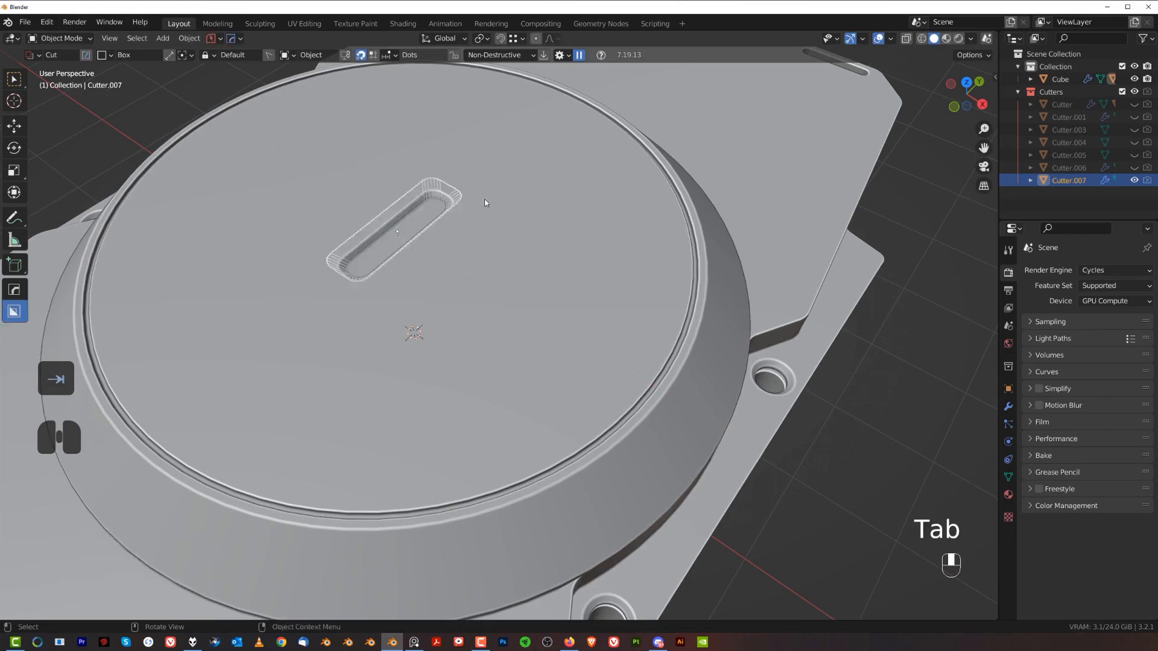
# - From the top view, move the slot cutter about 1.82 m along Y towards the disc's circular groove
pyautogui.press('`')
pyautogui.keyDown('shift'); pyautogui.moveTo(480, 262); pyautogui.dragTo(487, 325, button='middle'); pyautogui.keyUp('shift')
pyautogui.press('g')
pyautogui.press('y')
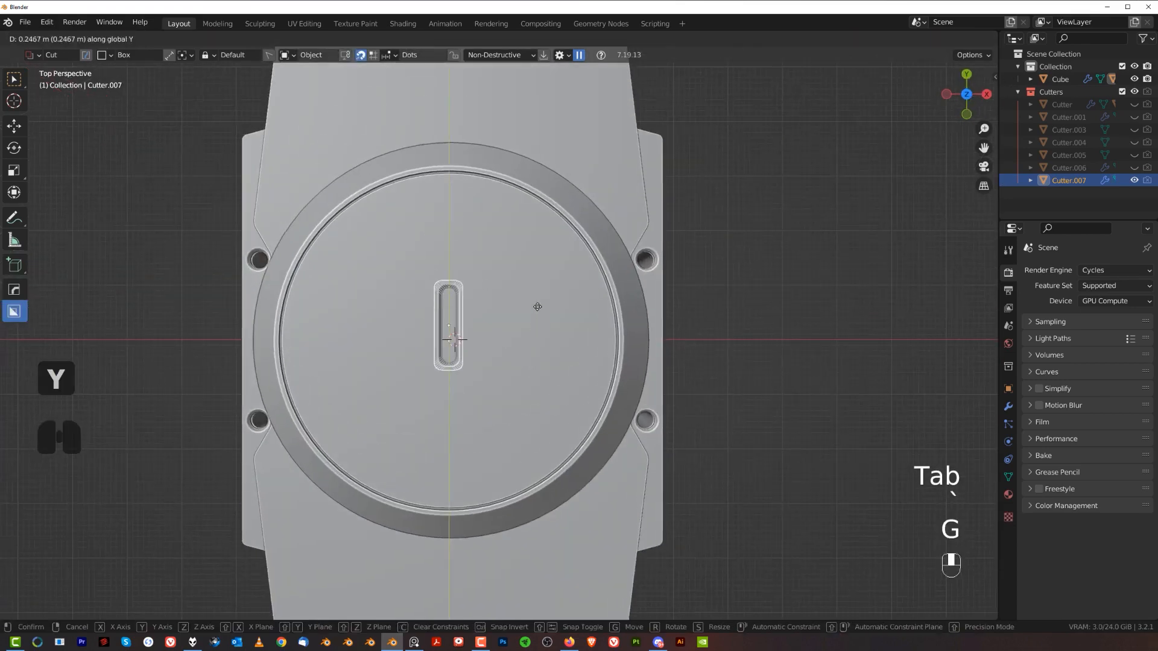
pyautogui.click(533, 256)
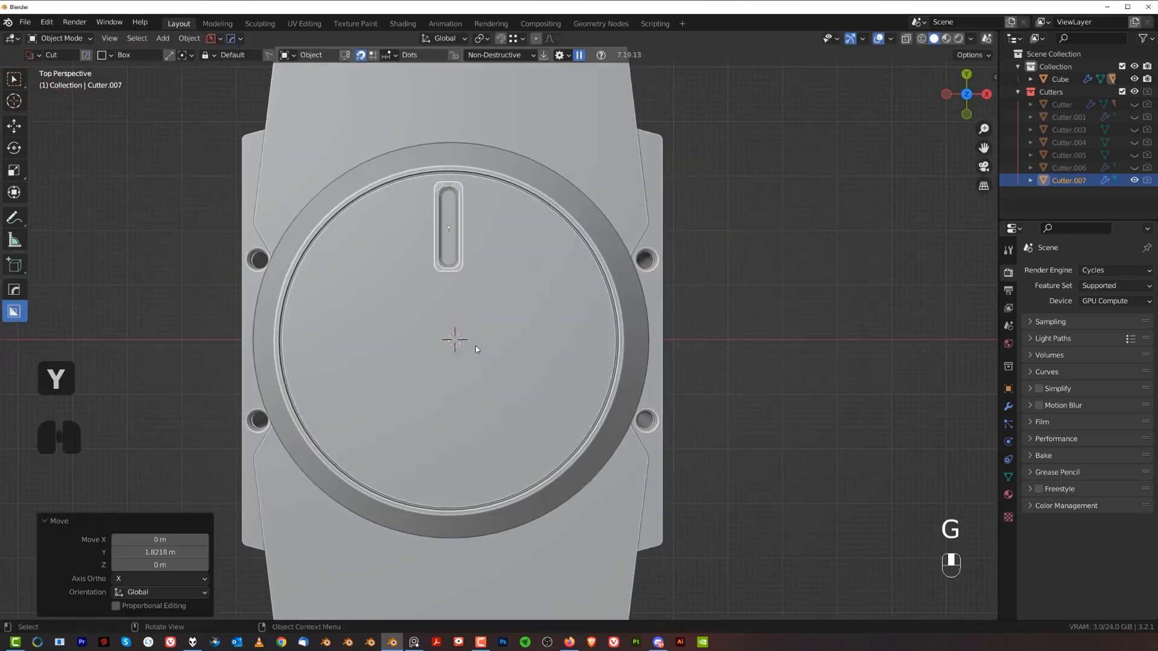
# - Add a Radial Array to the slot cutter around the 3D cursor on the Z axis with 3 segments
pyautogui.keyDown('shift'); pyautogui.moveTo(518, 332); pyautogui.dragTo(519, 321, button='middle'); pyautogui.keyUp('shift')
pyautogui.press('q')
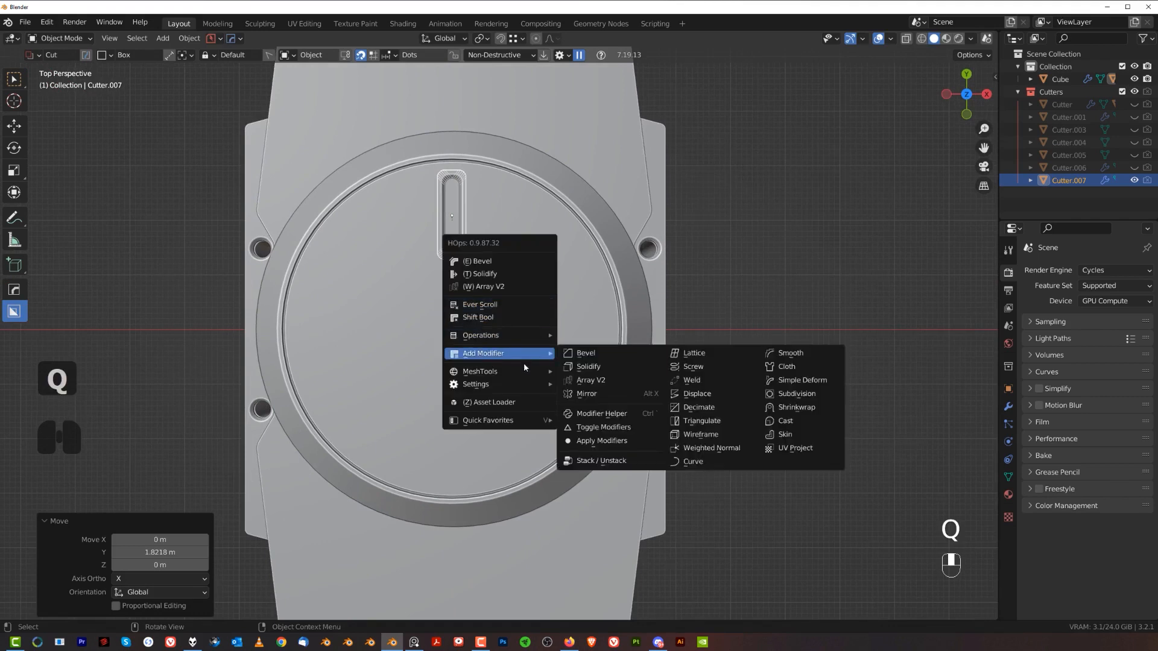
pyautogui.moveTo(531, 371)
pyautogui.keyDown('ctrl'); pyautogui.click(600, 432); pyautogui.keyUp('ctrl')
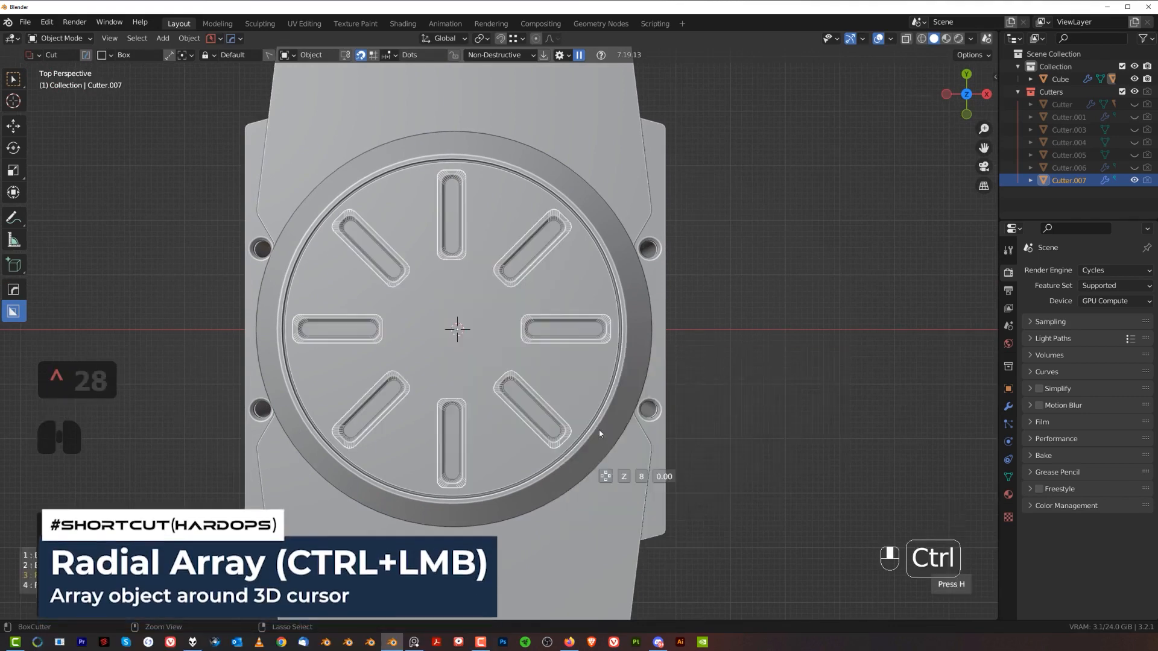
pyautogui.scroll(-5, 597, 422)
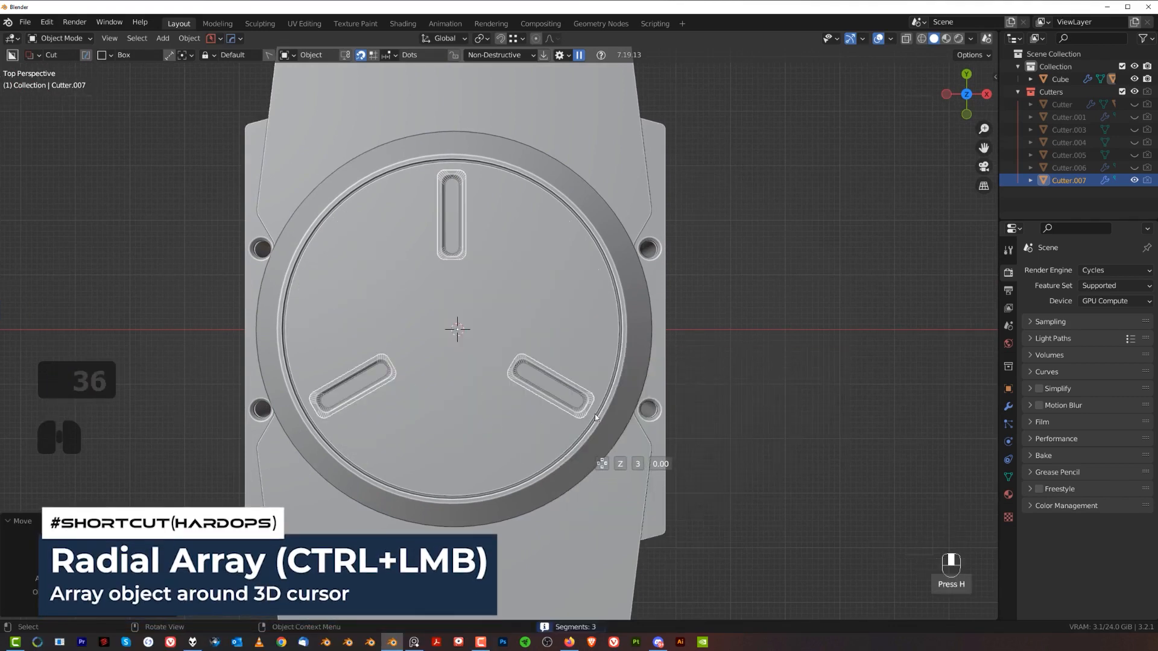
pyautogui.click(748, 334)
# - Review the three-slot layout on the whole part and hide the Cutters collection
pyautogui.scroll(-4, 657, 367)
pyautogui.keyDown('shift'); pyautogui.moveTo(658, 368); pyautogui.dragTo(628, 316, button='middle'); pyautogui.keyUp('shift')
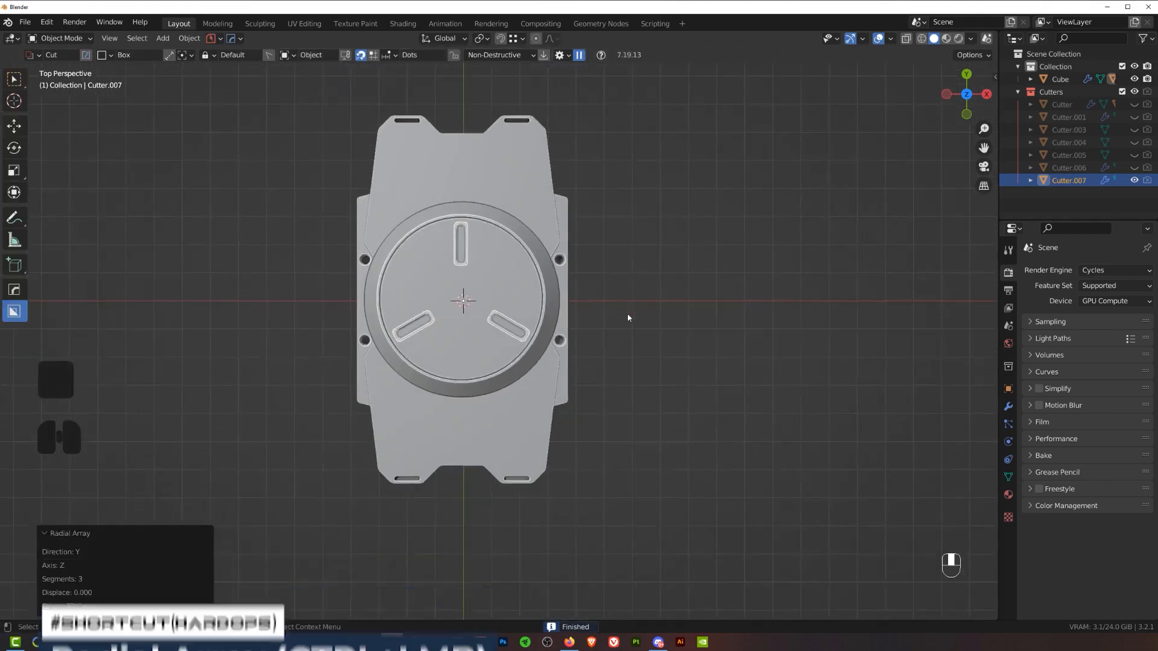
pyautogui.scroll(1, 412, 312)
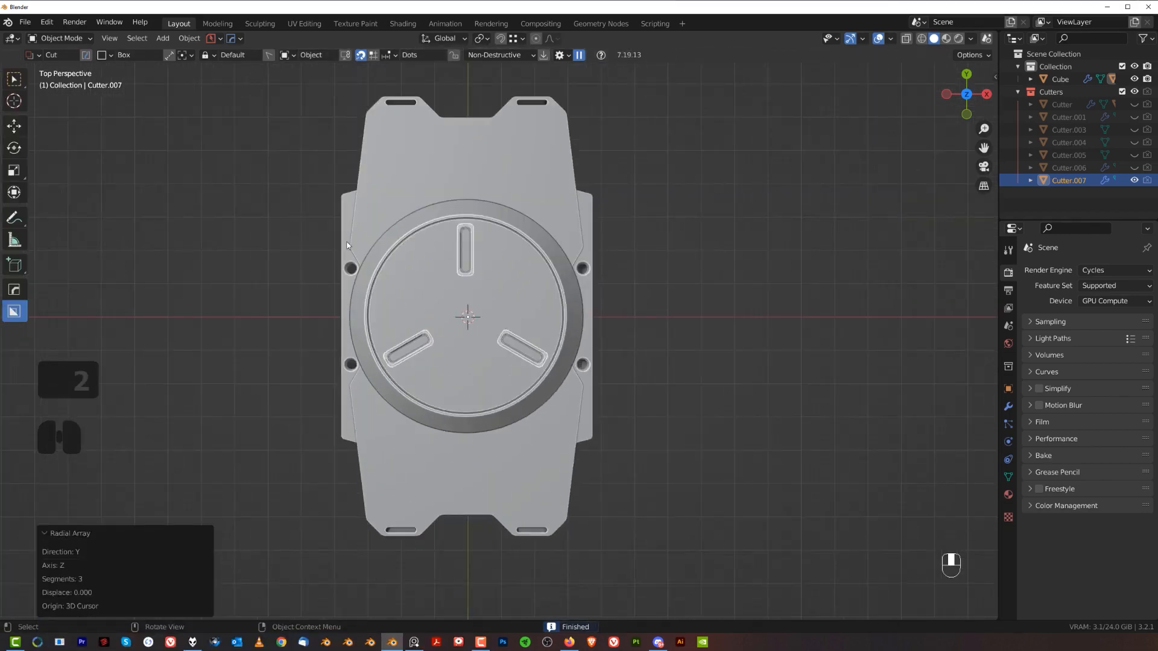
pyautogui.hotkey('shift', '2')
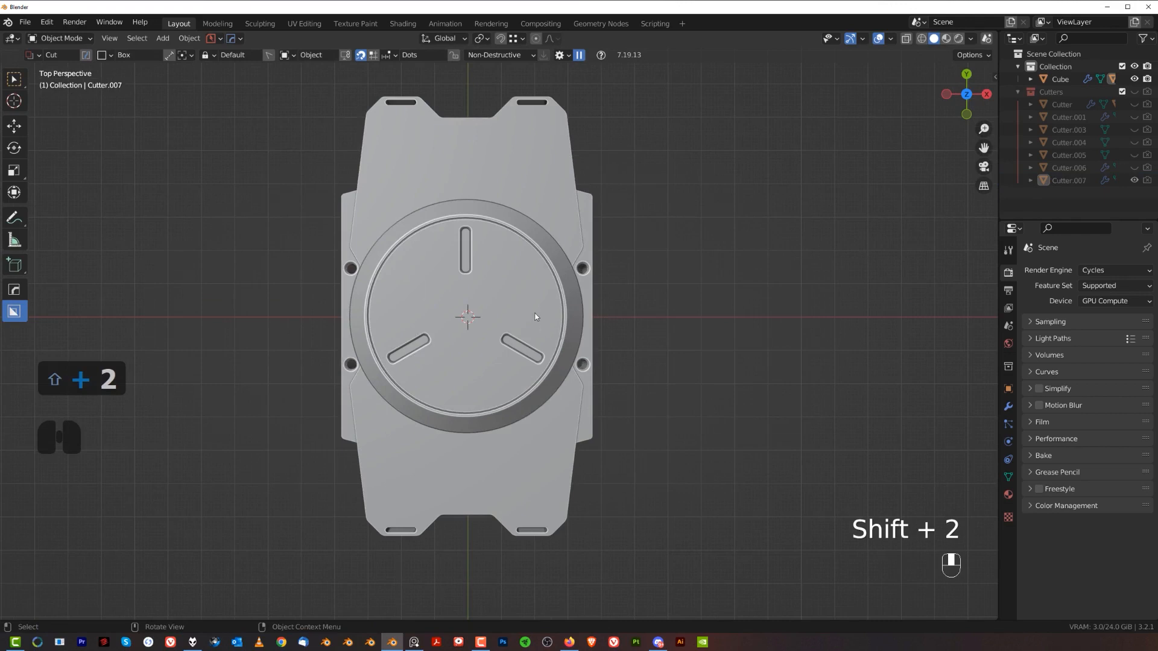
# - Try raising the slot cutter's radial array to 12 segments through Ever Scroll, with the cutters hidden
pyautogui.click(534, 314)
pyautogui.press('q')
pyautogui.moveTo(535, 314)
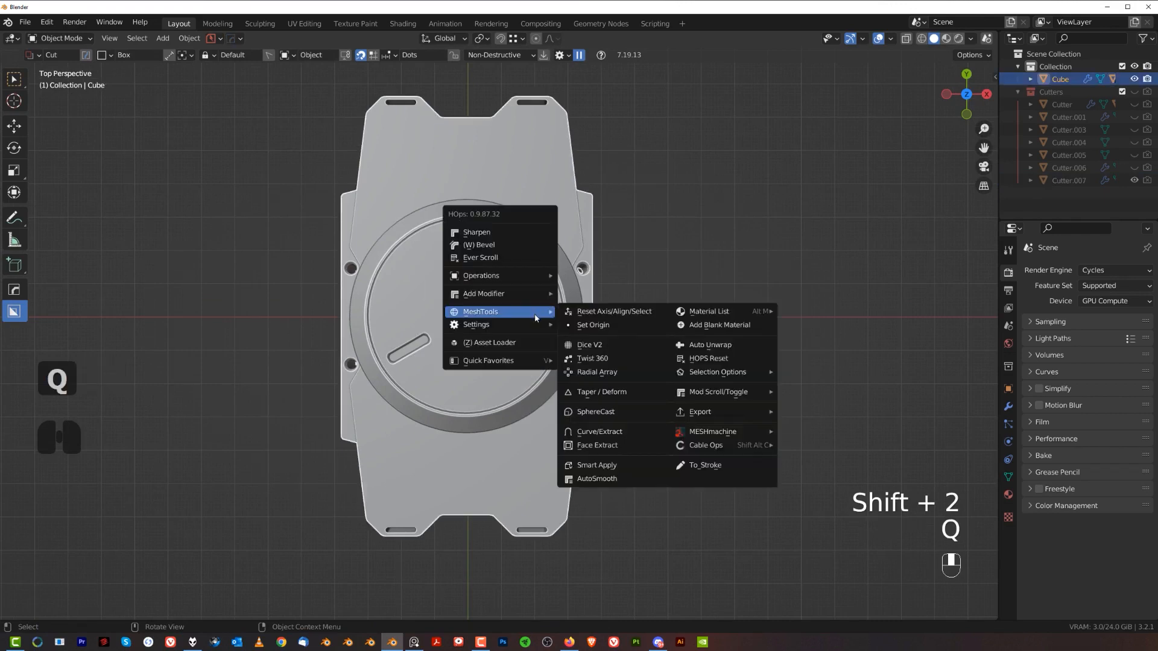
pyautogui.click(508, 259)
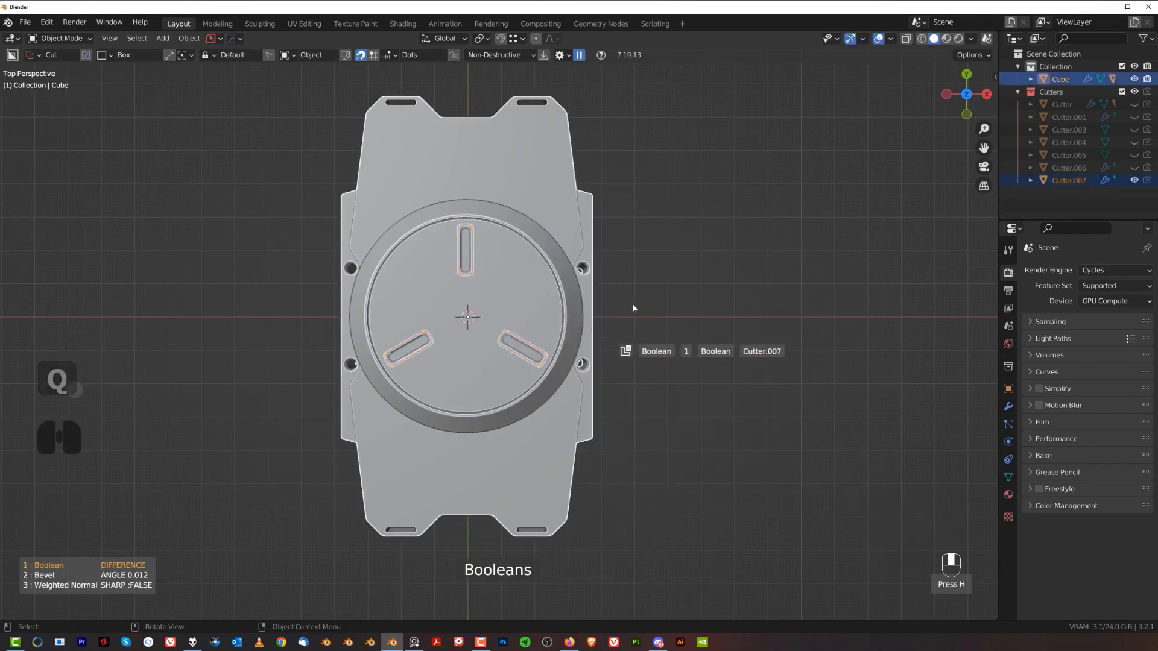
pyautogui.press('q')
pyautogui.click(640, 283)
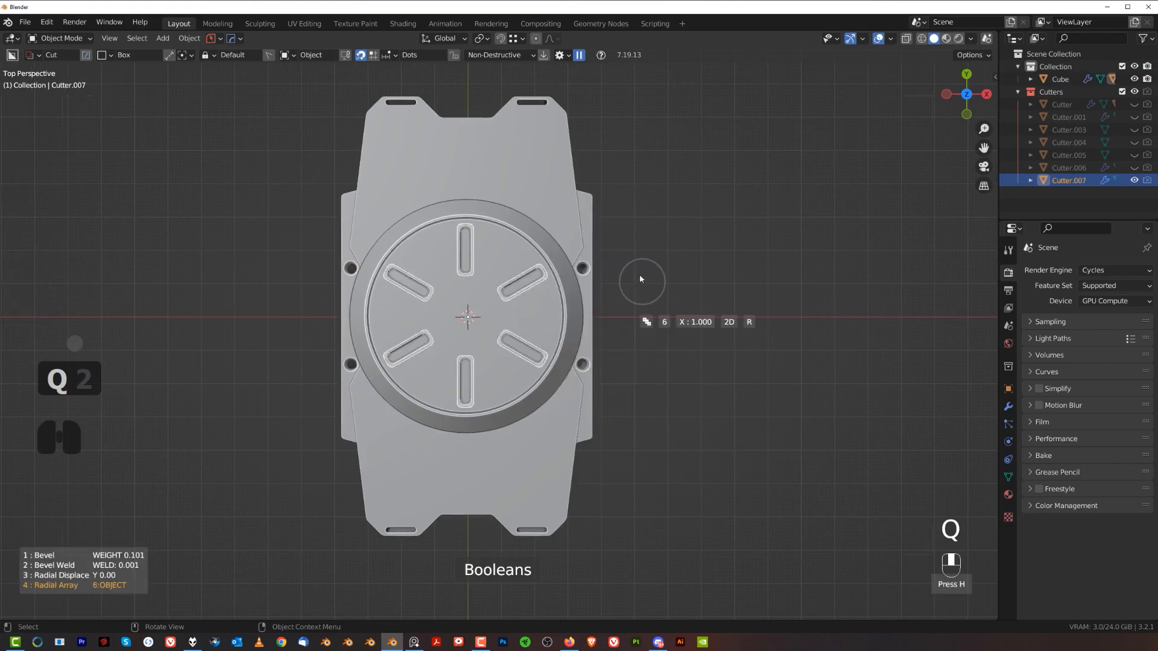
pyautogui.scroll(6, 639, 277)
pyautogui.click(640, 270)
pyautogui.hotkey('shift', '2')
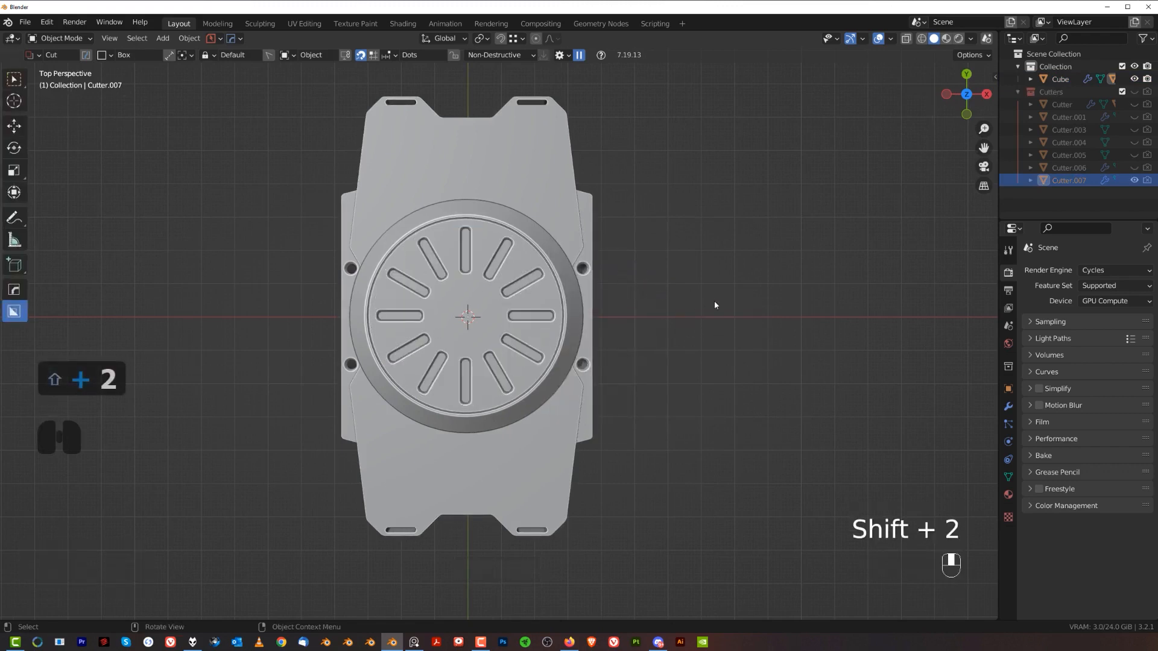
# - Undo the slot array's segment increase and hide the Cutters collection again
pyautogui.hotkey('ctrl', 'z')
pyautogui.hotkey('ctrl', 'z')
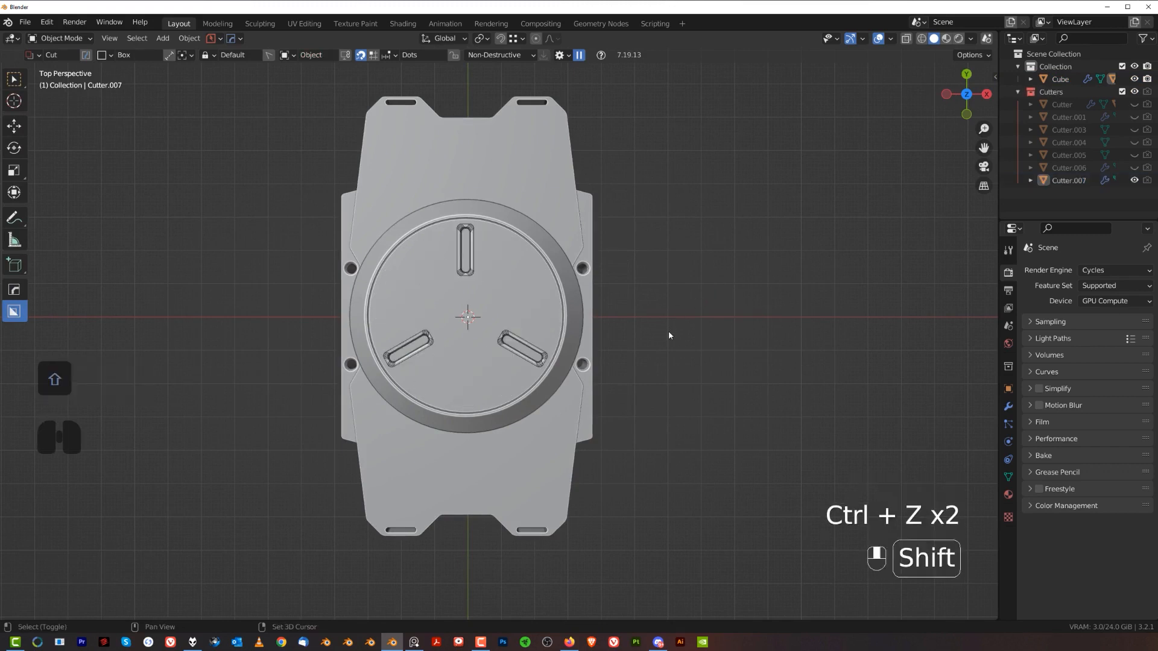
pyautogui.hotkey('shift', '2')
# - Inspect the disc's three slots and the stepped sides from angled orthographic and perspective views
pyautogui.keyDown('shift'); pyautogui.moveTo(607, 287); pyautogui.dragTo(620, 276, button='middle'); pyautogui.keyUp('shift')
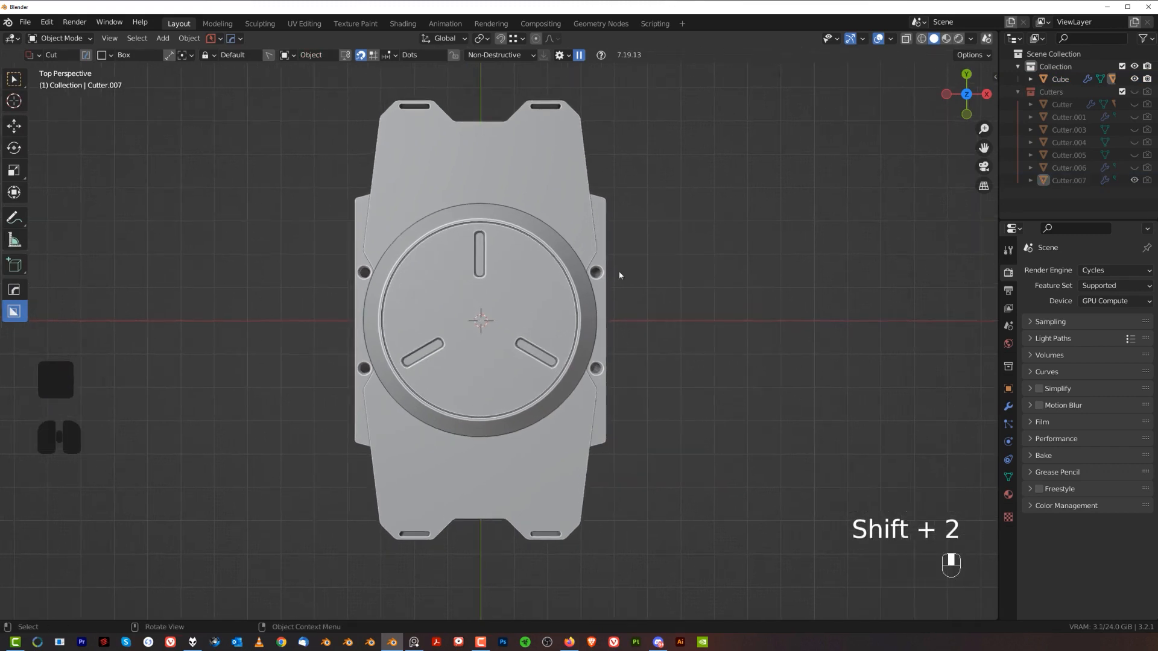
pyautogui.scroll(3, 471, 281)
pyautogui.moveTo(470, 281); pyautogui.dragTo(456, 268, button='middle')
pyautogui.press('KP_5')
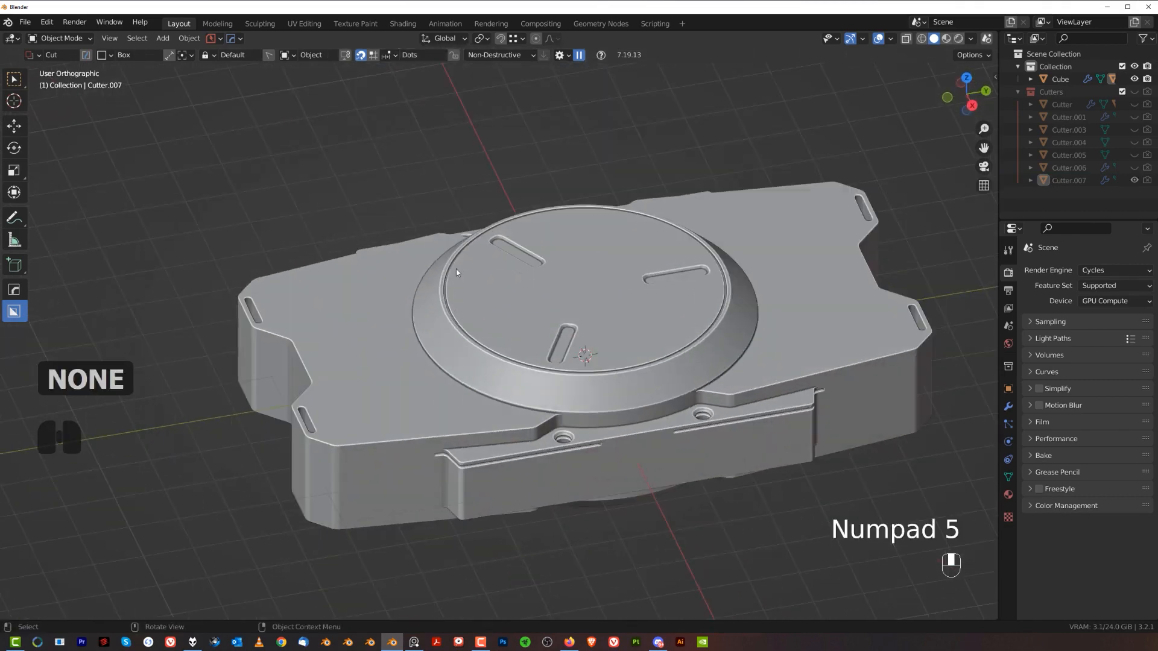
pyautogui.press('KP_5')
pyautogui.keyDown('shift'); pyautogui.moveTo(514, 322); pyautogui.dragTo(386, 298, button='middle'); pyautogui.keyUp('shift')
pyautogui.moveTo(401, 296); pyautogui.dragTo(570, 348, button='middle')
# - Check the whole part's layout from above in both orthographic and perspective projection
pyautogui.press('`')
pyautogui.press('`')
pyautogui.press('KP_5')
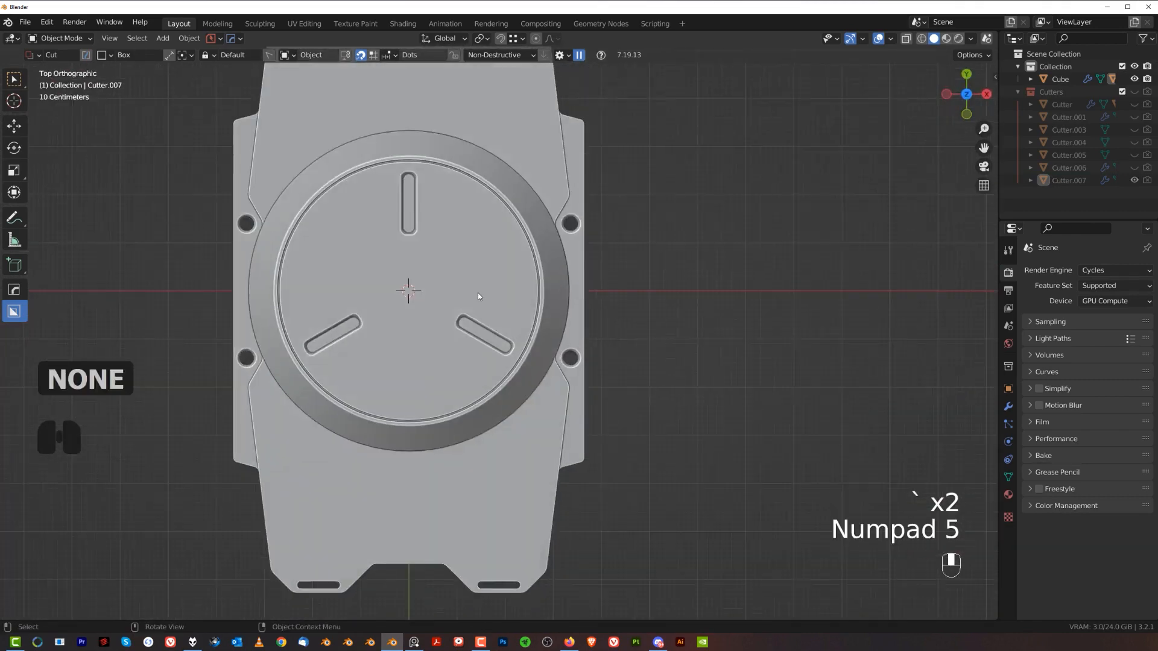
pyautogui.scroll(-3, 477, 296)
pyautogui.keyDown('shift'); pyautogui.moveTo(464, 348); pyautogui.dragTo(568, 347, button='middle'); pyautogui.keyUp('shift')
pyautogui.scroll(1, 607, 265)
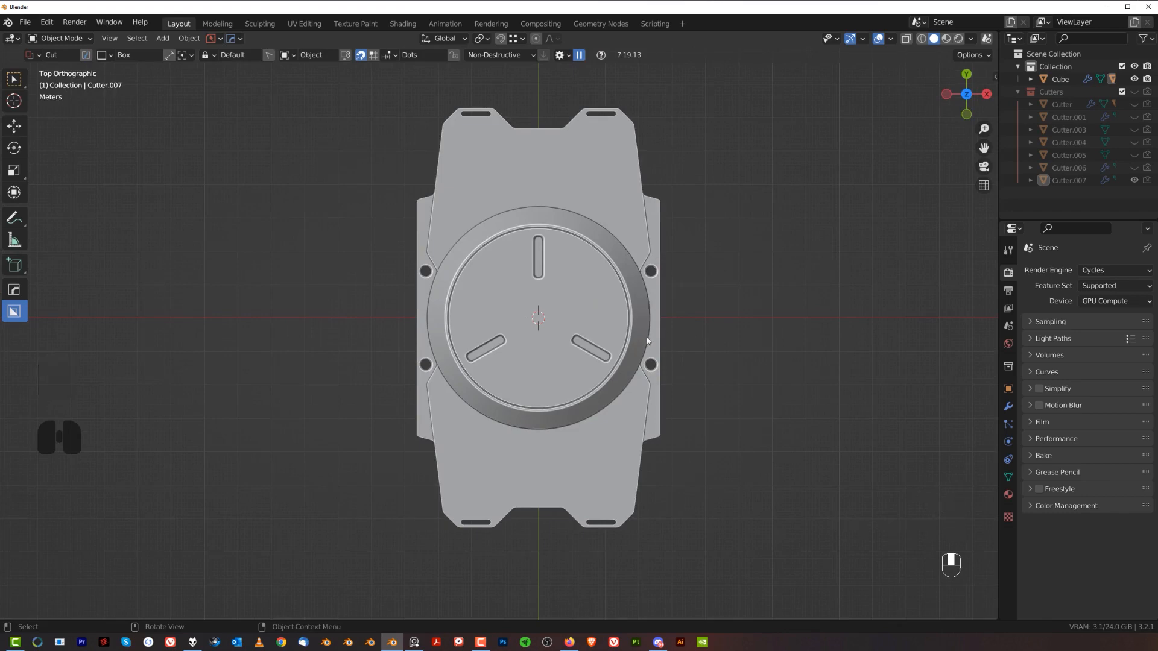
pyautogui.keyDown('shift'); pyautogui.moveTo(647, 337); pyautogui.dragTo(597, 355, button='middle'); pyautogui.keyUp('shift')
pyautogui.scroll(2, 515, 382)
pyautogui.scroll(-2, 425, 275)
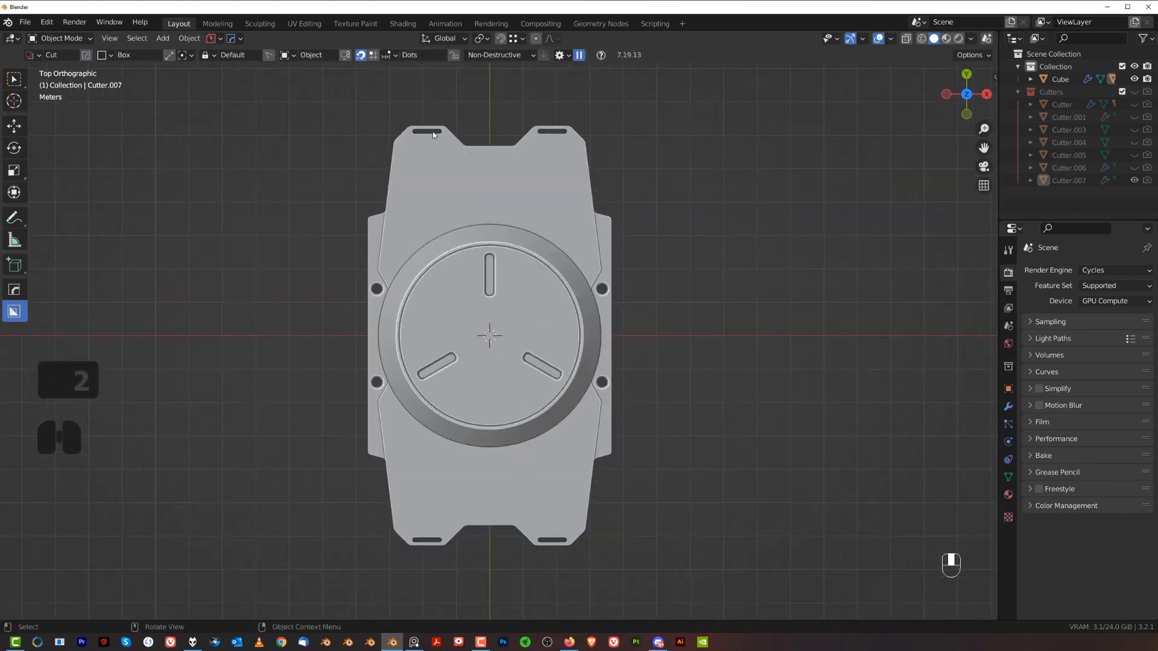
pyautogui.keyDown('shift'); pyautogui.moveTo(579, 360); pyautogui.dragTo(440, 222, button='middle'); pyautogui.keyUp('shift')
pyautogui.press('KP_5')
pyautogui.keyDown('shift'); pyautogui.moveTo(543, 276); pyautogui.dragTo(546, 287, button='middle'); pyautogui.keyUp('shift')
pyautogui.press('`')
pyautogui.click(620, 253)
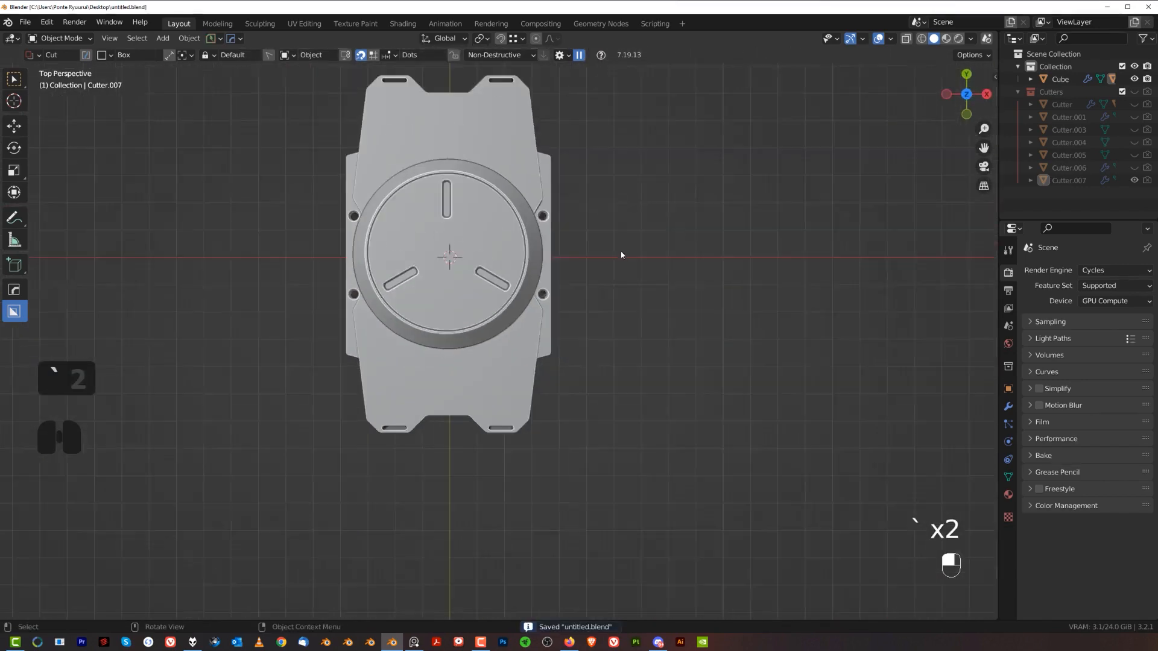
# - Select the main body in top orthographic view and set the BoxCutter cutting shape to Ngon
pyautogui.press('KP_5')
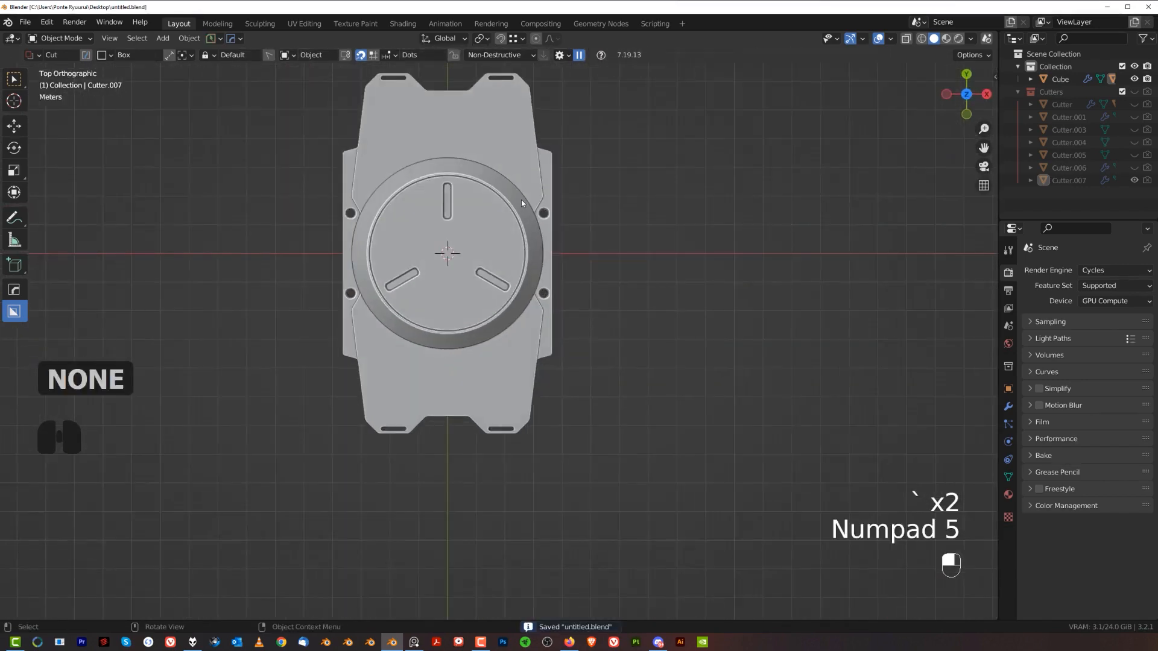
pyautogui.keyDown('shift'); pyautogui.moveTo(499, 162); pyautogui.dragTo(515, 309, button='middle'); pyautogui.keyUp('shift')
pyautogui.scroll(2, 515, 308)
pyautogui.scroll(2, 456, 263)
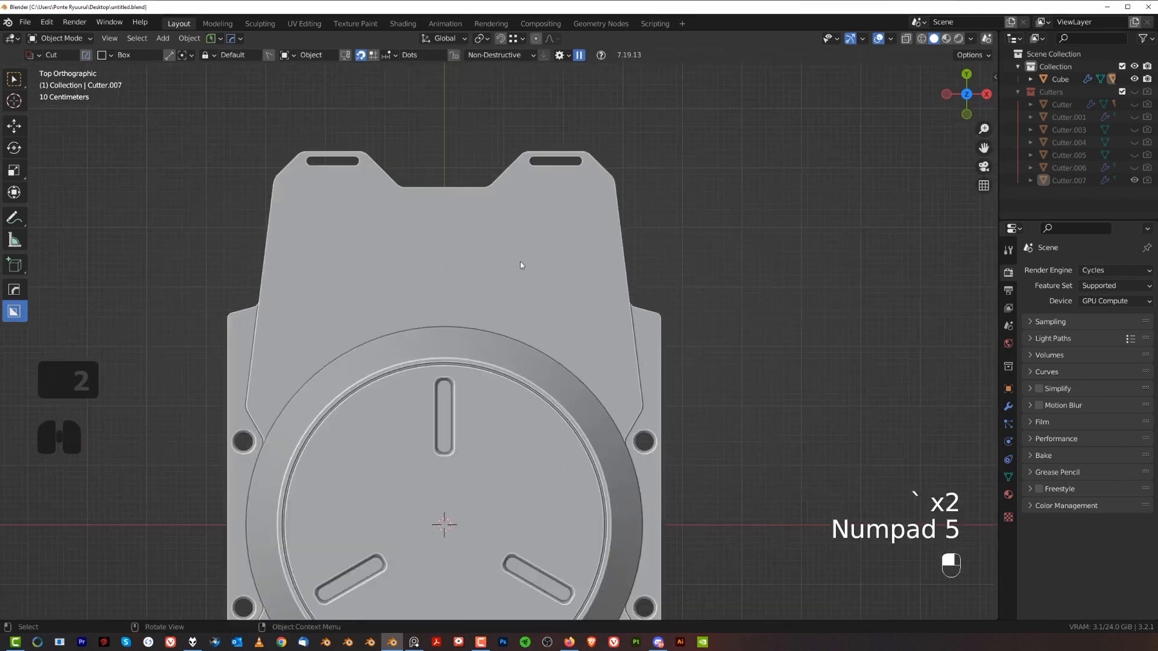
pyautogui.click(529, 260)
pyautogui.press('d')
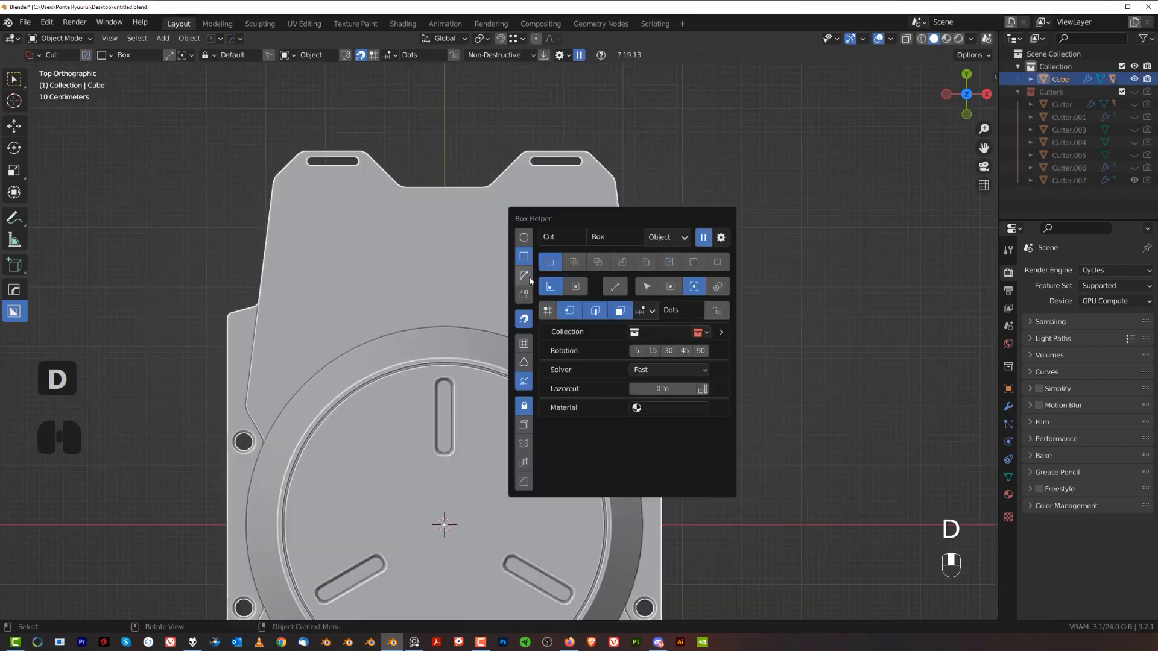
pyautogui.click(526, 276)
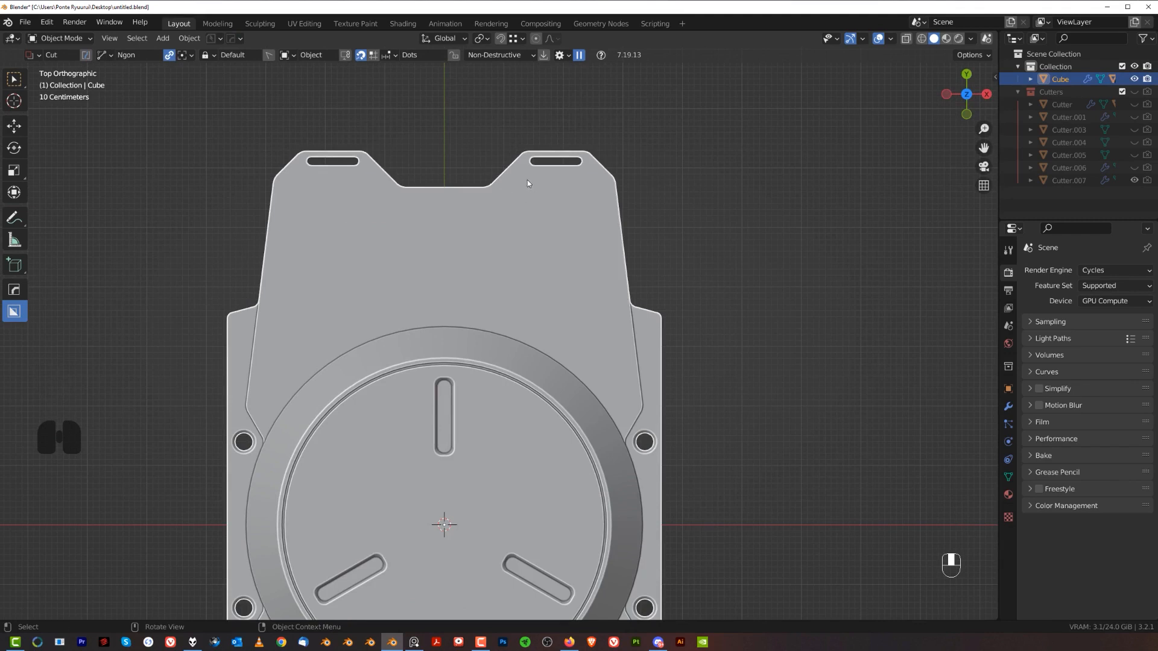
# - Cut a six-sided opening with 5-segment bevelled corners through the body's upper-right section, just above the disc
pyautogui.moveTo(524, 184); pyautogui.dragTo(497, 211)
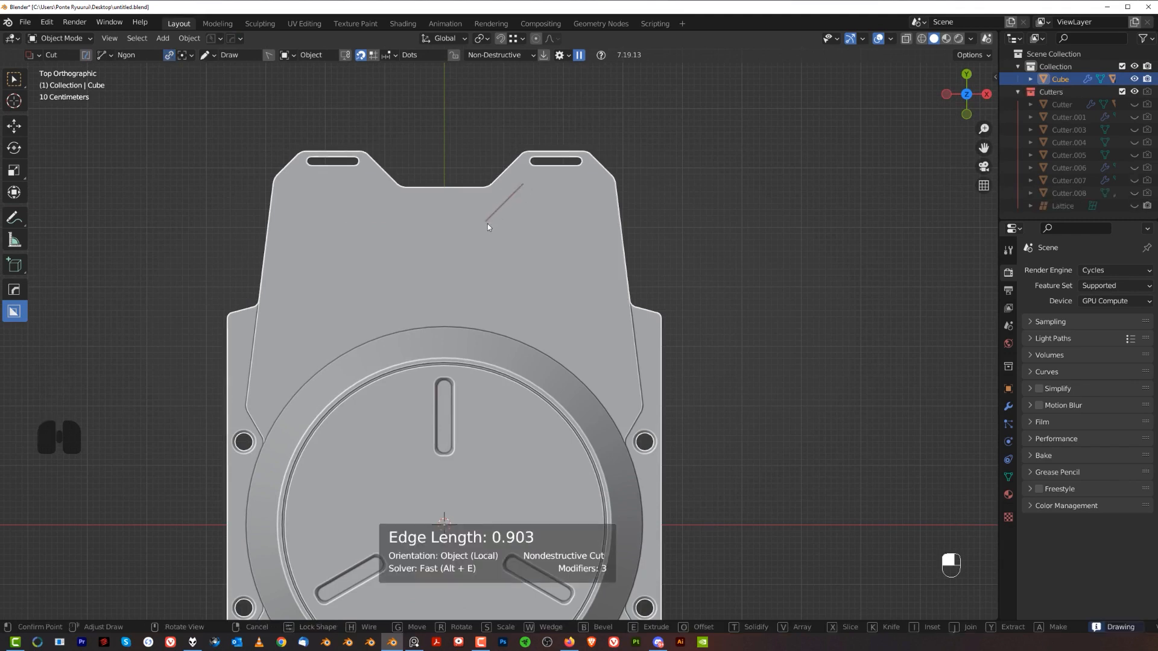
pyautogui.click(486, 223)
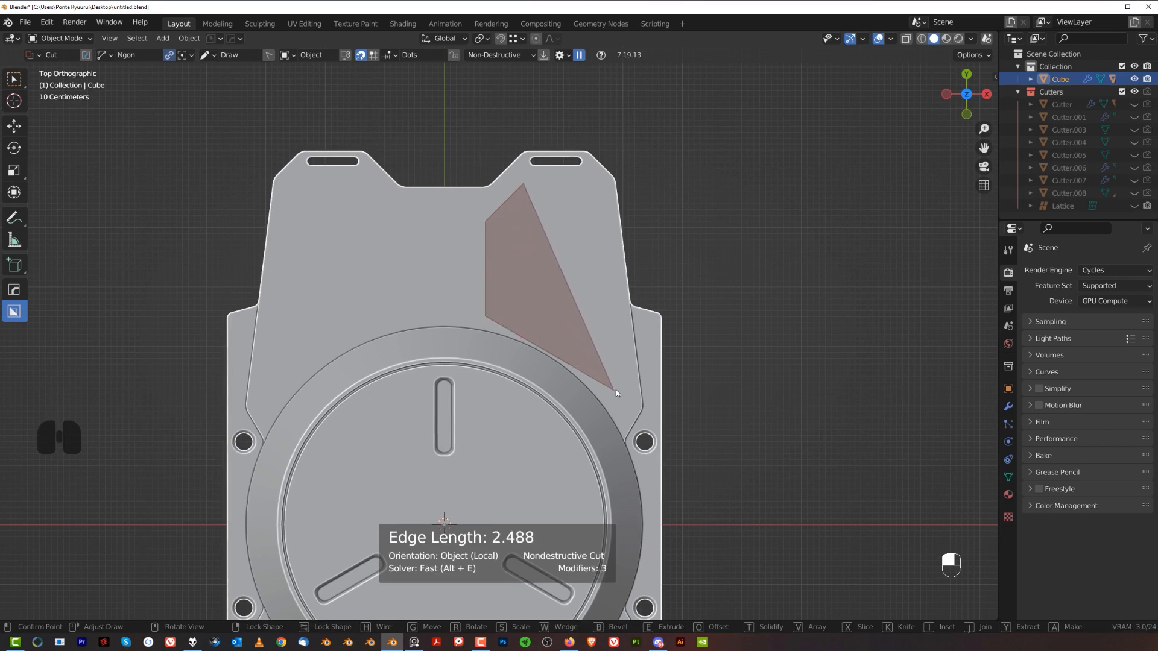
pyautogui.click(599, 378)
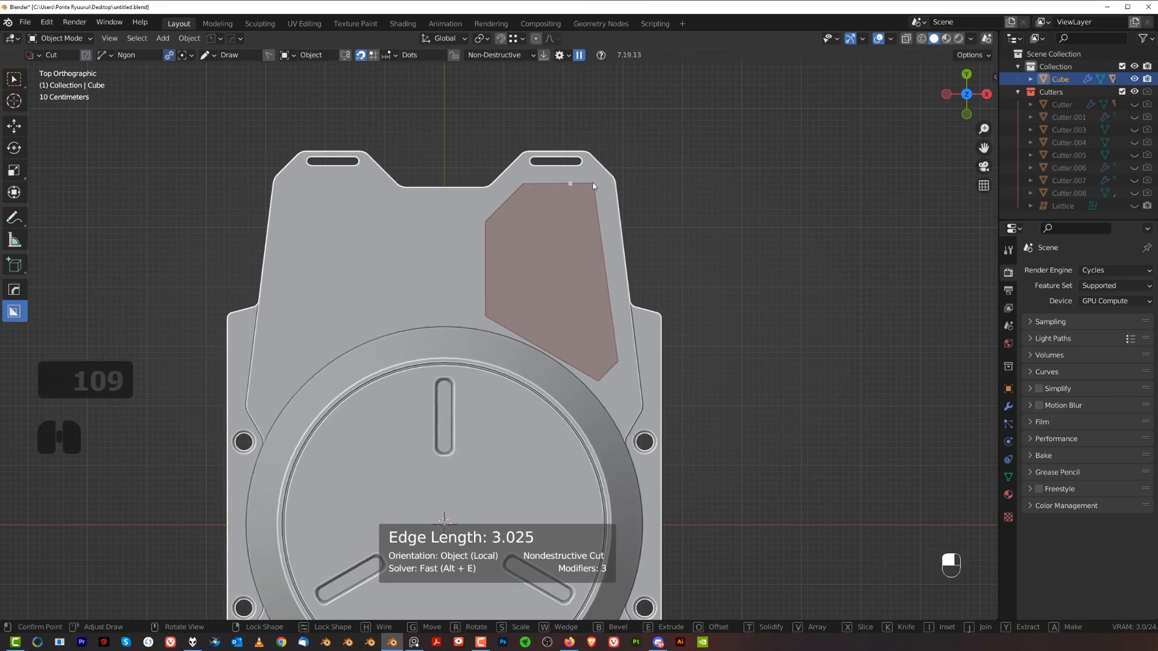
pyautogui.press('b')
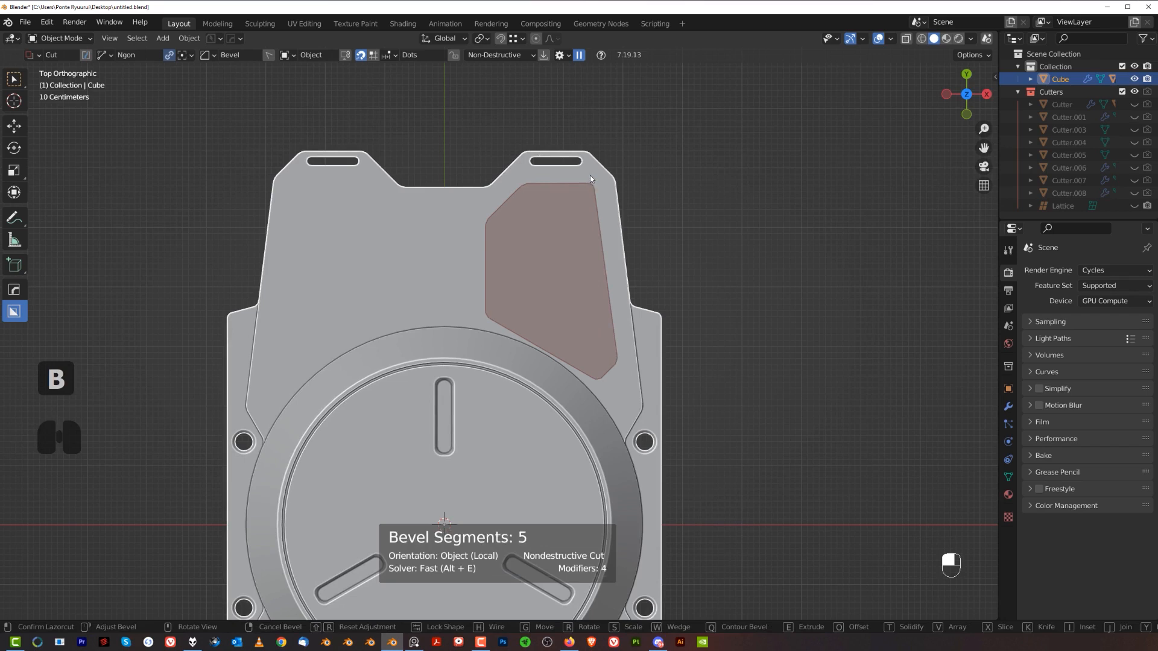
pyautogui.rightClick(817, 211)
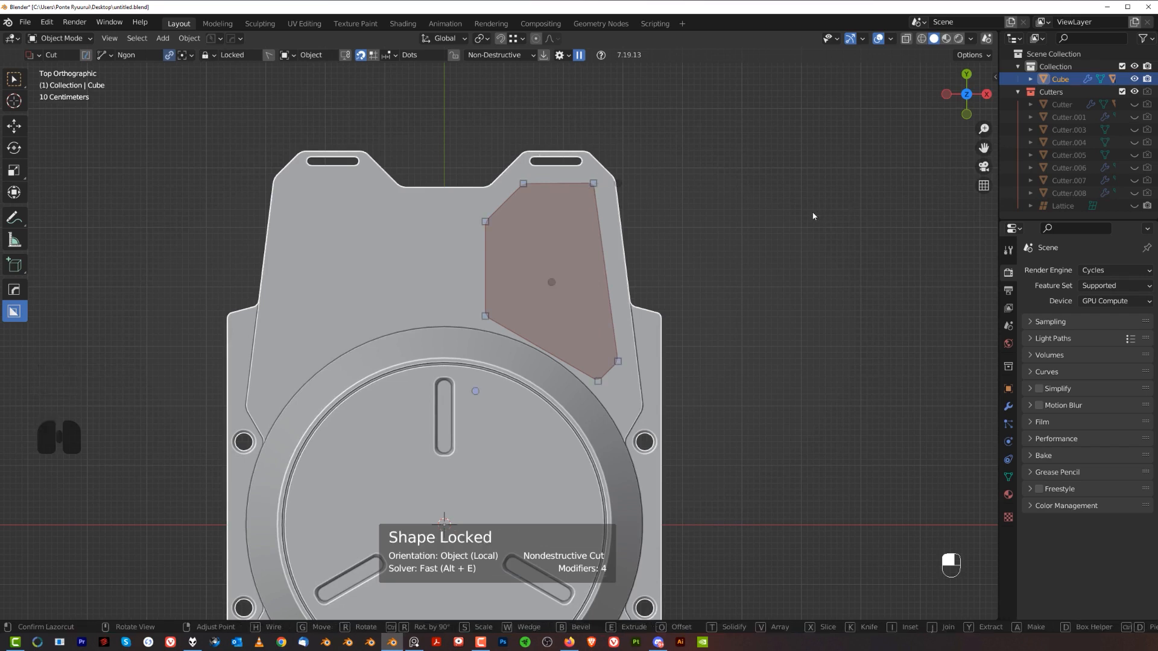
pyautogui.click(705, 277)
# - Reveal all cutters and isolate the disc's ring cutter together with the new opening's cutter in local view
pyautogui.scroll(-3, 668, 277)
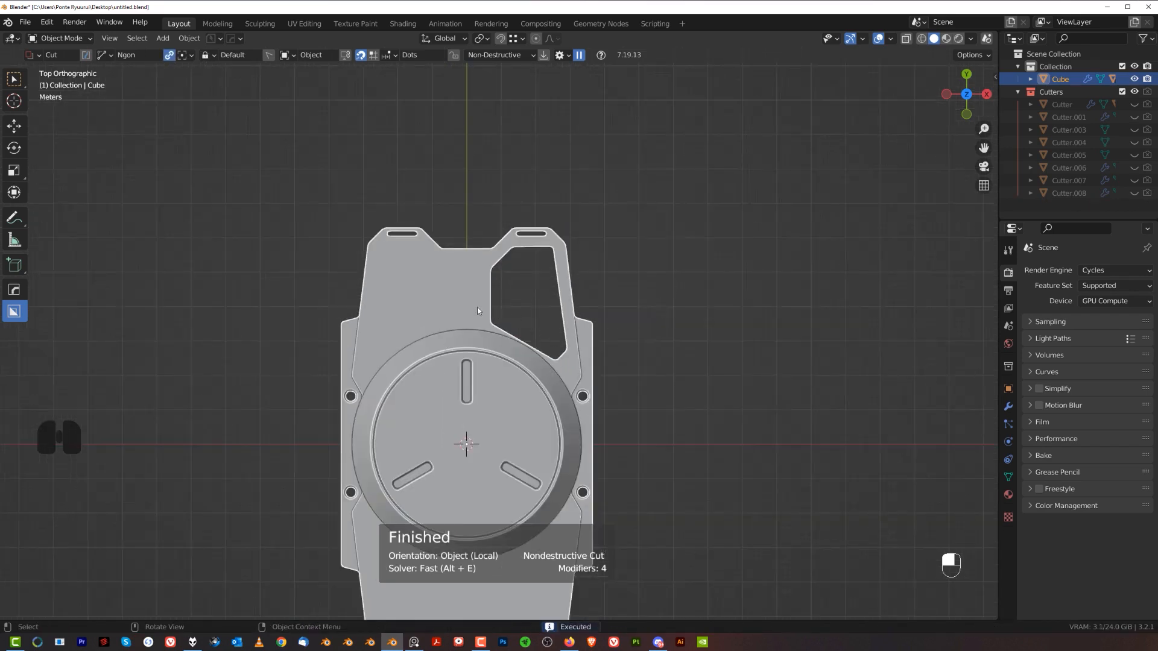
pyautogui.keyDown('shift'); pyautogui.scroll(-3, 531, 372); pyautogui.keyUp('shift')
pyautogui.scroll(2, 490, 265)
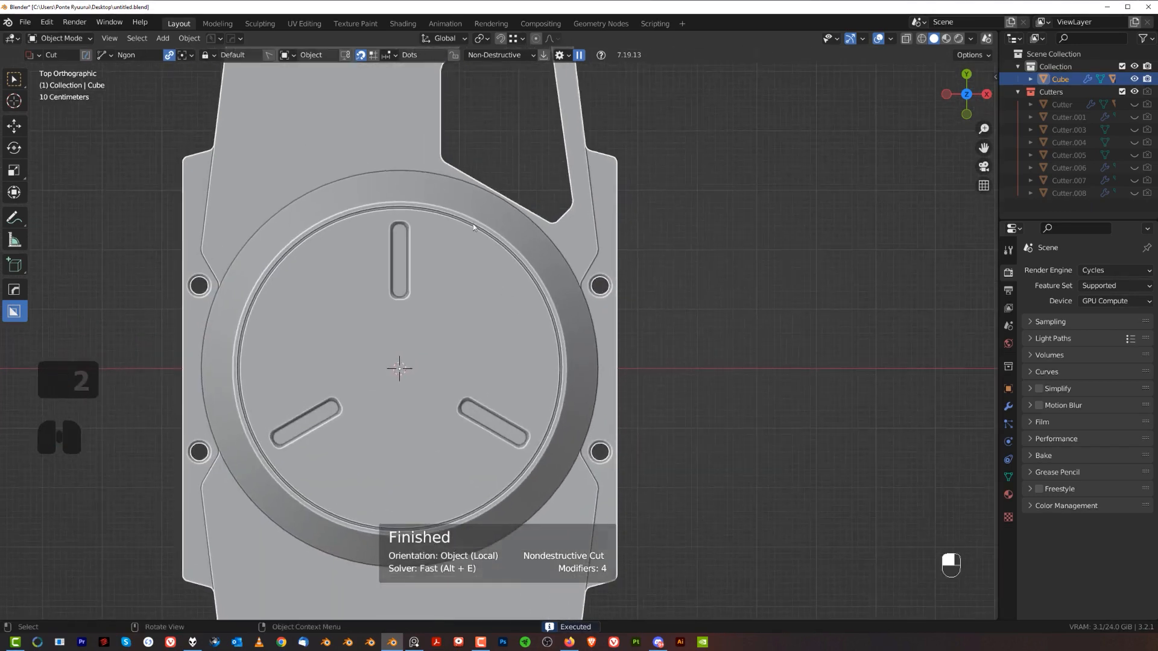
pyautogui.scroll(1, 476, 257)
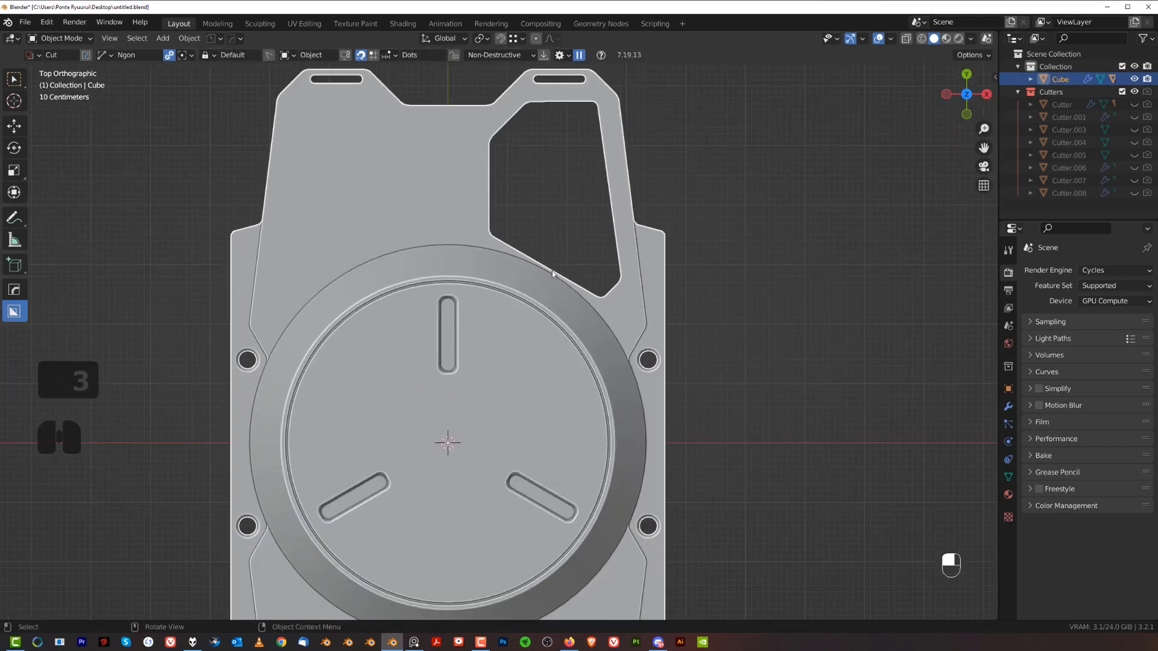
pyautogui.scroll(-3, 500, 323)
pyautogui.hotkey('alt', 'h')
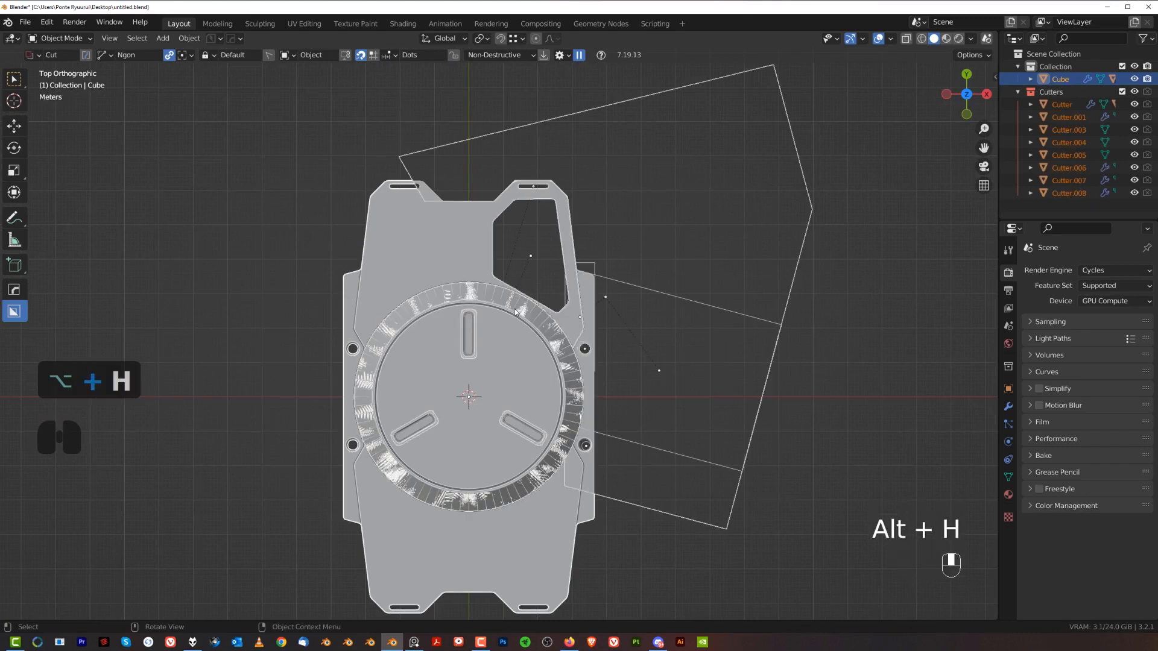
pyautogui.hotkey('shift', '2')
pyautogui.hotkey('shift', '2')
pyautogui.scroll(2, 522, 277)
pyautogui.click(519, 275)
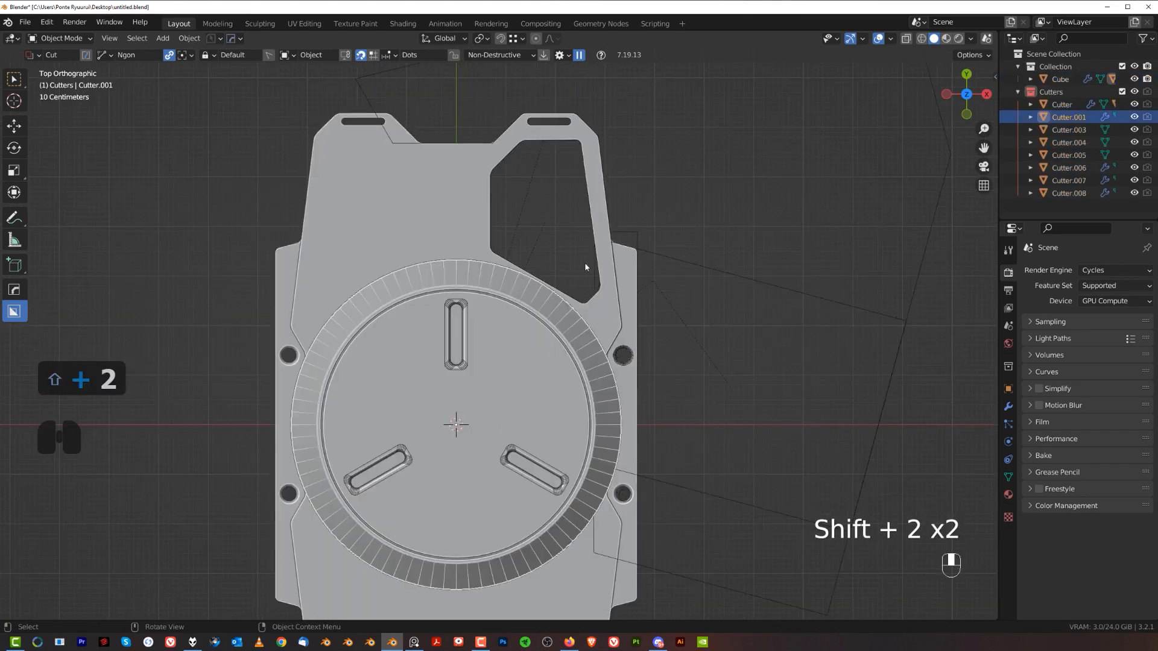
pyautogui.moveTo(584, 262); pyautogui.dragTo(700, 295, button='middle')
pyautogui.keyDown('shift'); pyautogui.click(683, 289); pyautogui.keyUp('shift')
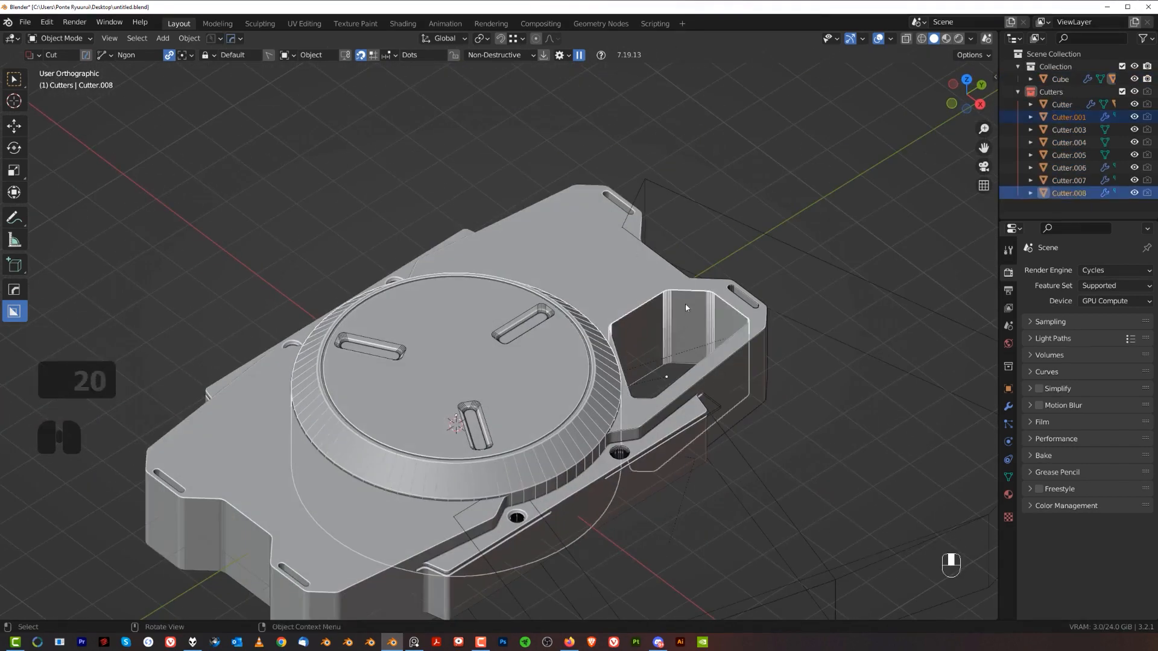
pyautogui.press('/')
# - Duplicate the ring cutter in place, scale the copy to 1.221, and stretch it along Z by 1.374
pyautogui.click(604, 330)
pyautogui.press('`')
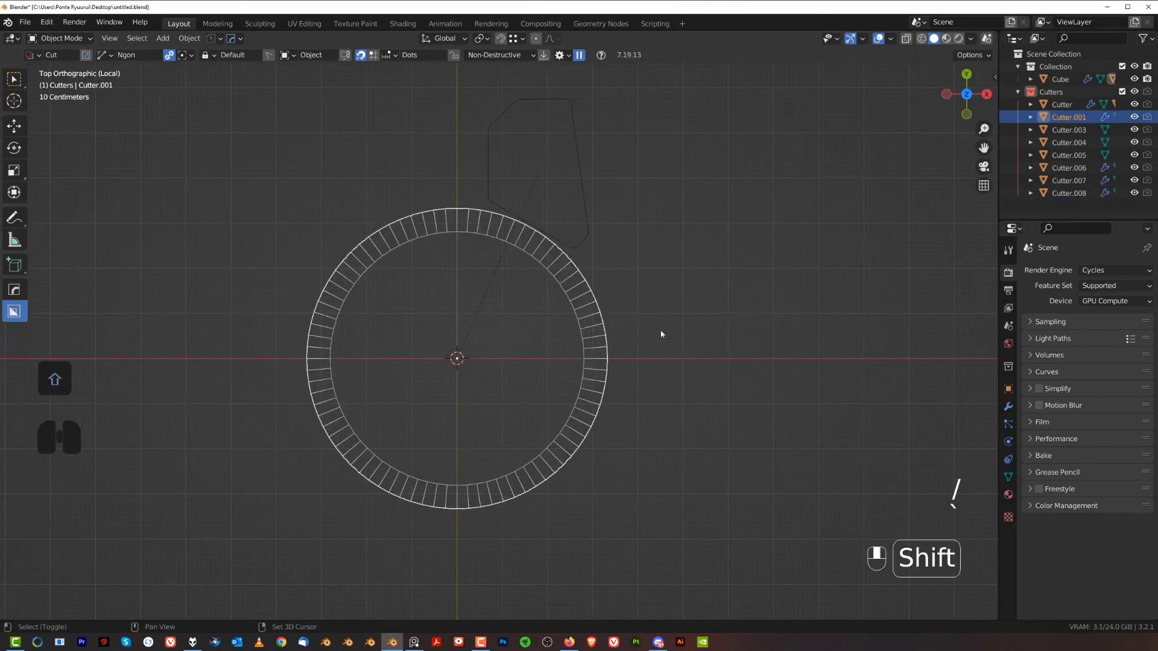
pyautogui.hotkey('shift', 'd')
pyautogui.rightClick(747, 318)
pyautogui.press('s')
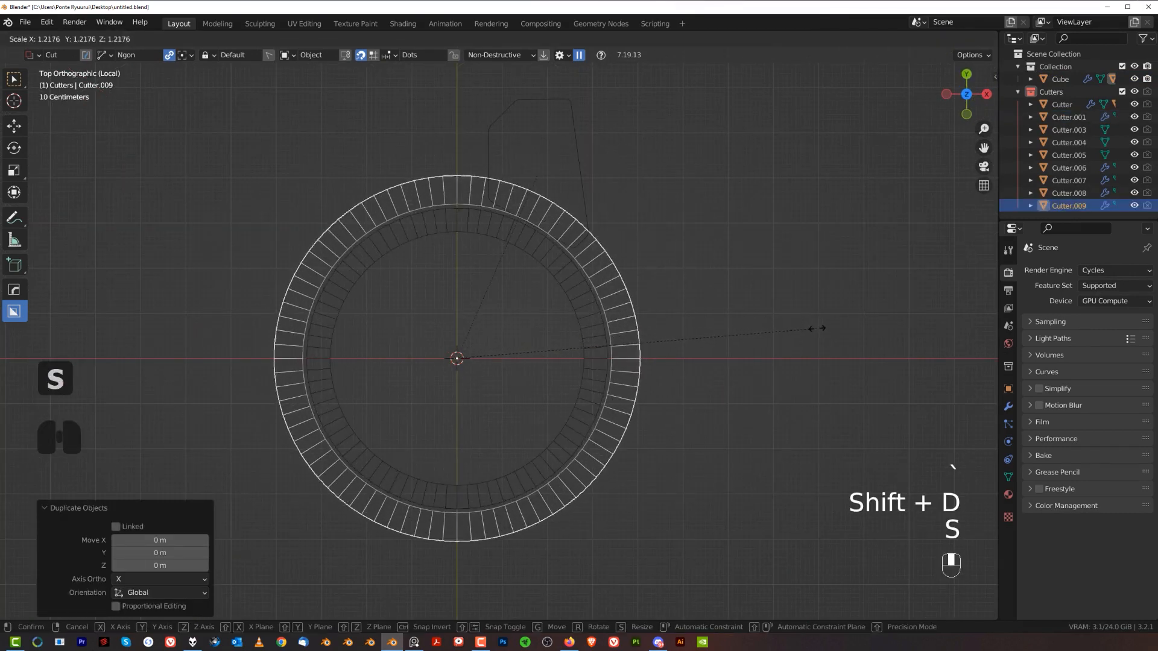
pyautogui.click(816, 328)
pyautogui.moveTo(817, 327); pyautogui.dragTo(602, 182, button='middle')
pyautogui.press('s')
pyautogui.press('z')
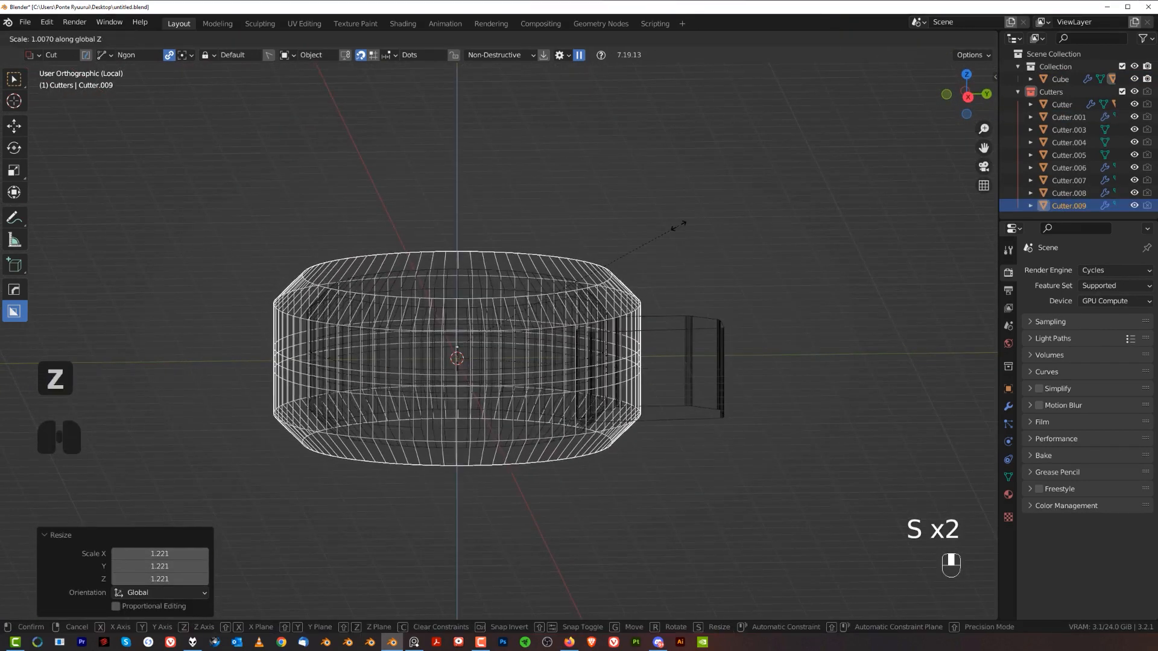
pyautogui.click(757, 179)
# - Subtract the enlarged ring copy from the six-sided opening's cutter with a HardOps Difference boolean
pyautogui.moveTo(689, 309); pyautogui.dragTo(676, 328, button='middle')
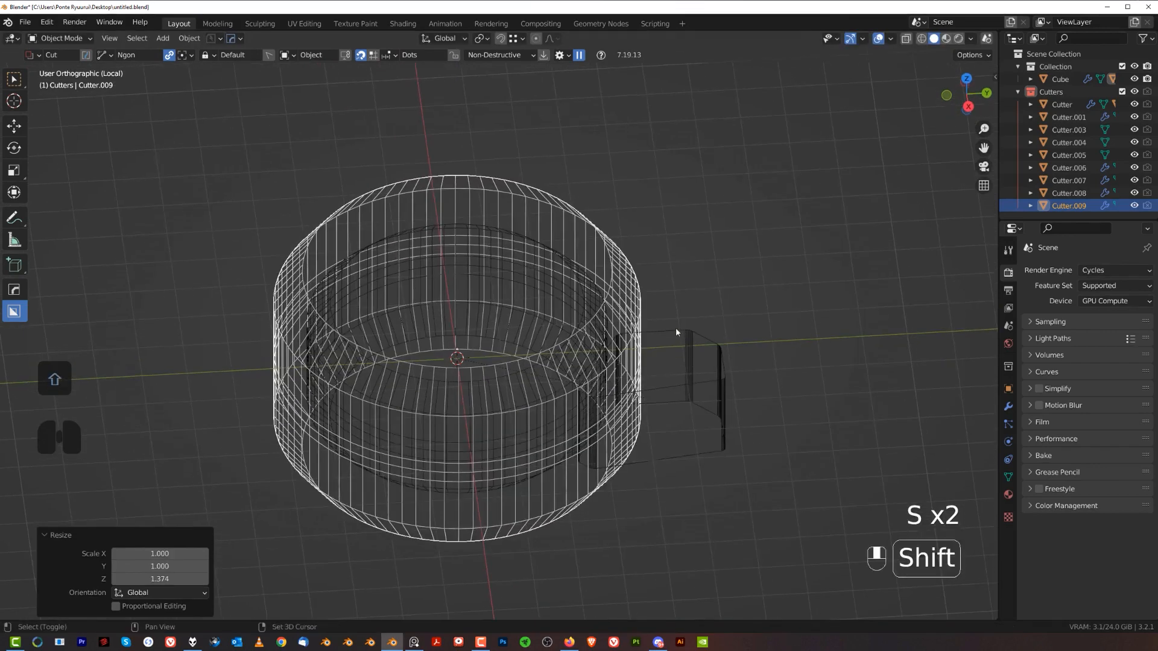
pyautogui.keyDown('shift'); pyautogui.click(676, 330); pyautogui.keyUp('shift')
pyautogui.press('q')
pyautogui.moveTo(676, 349)
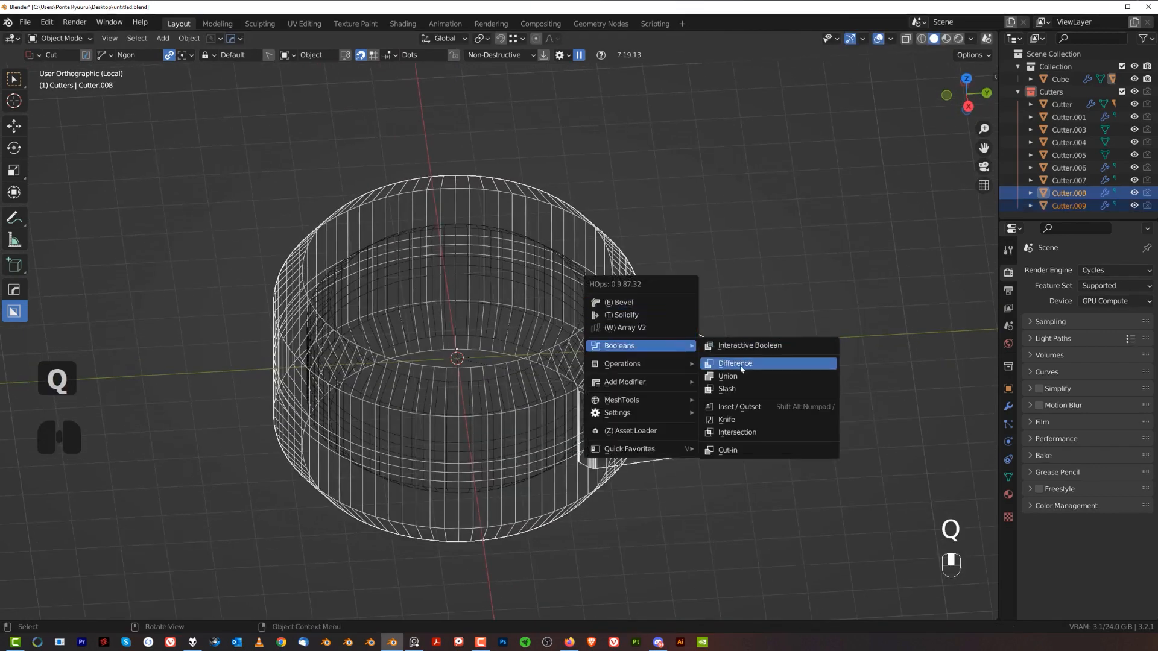
pyautogui.click(739, 364)
# - Leave local view, scale the ring copy by 0.907 and then about 0.993, and hide the Cutters collection
pyautogui.press('/')
pyautogui.press('`')
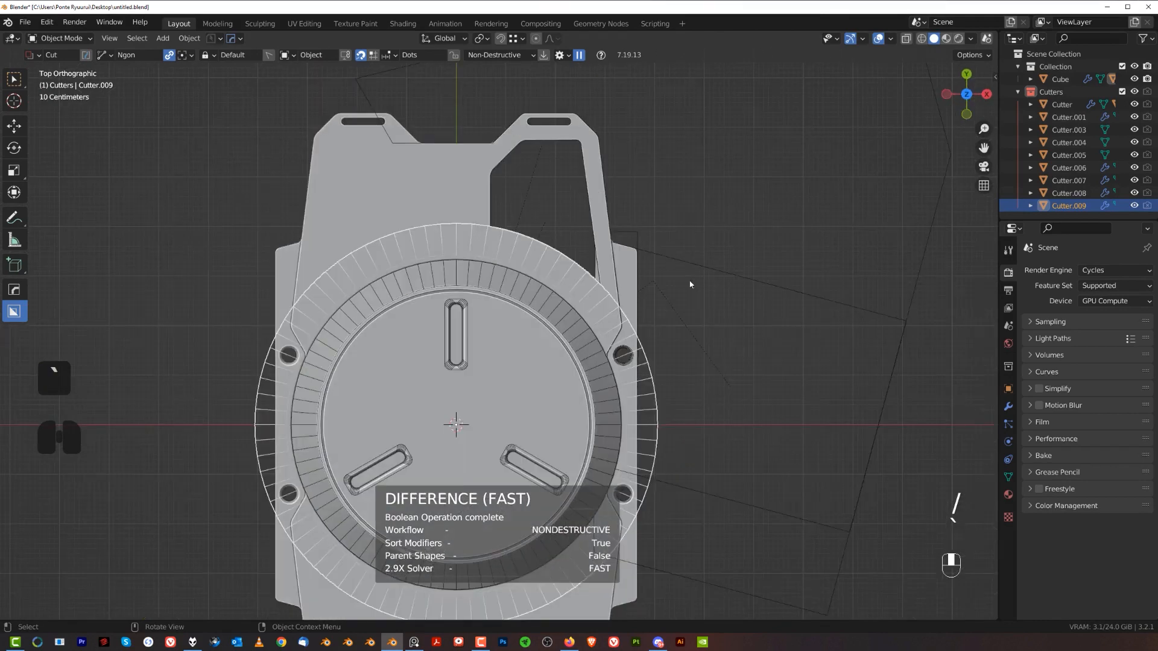
pyautogui.press('s')
pyautogui.press('shift')
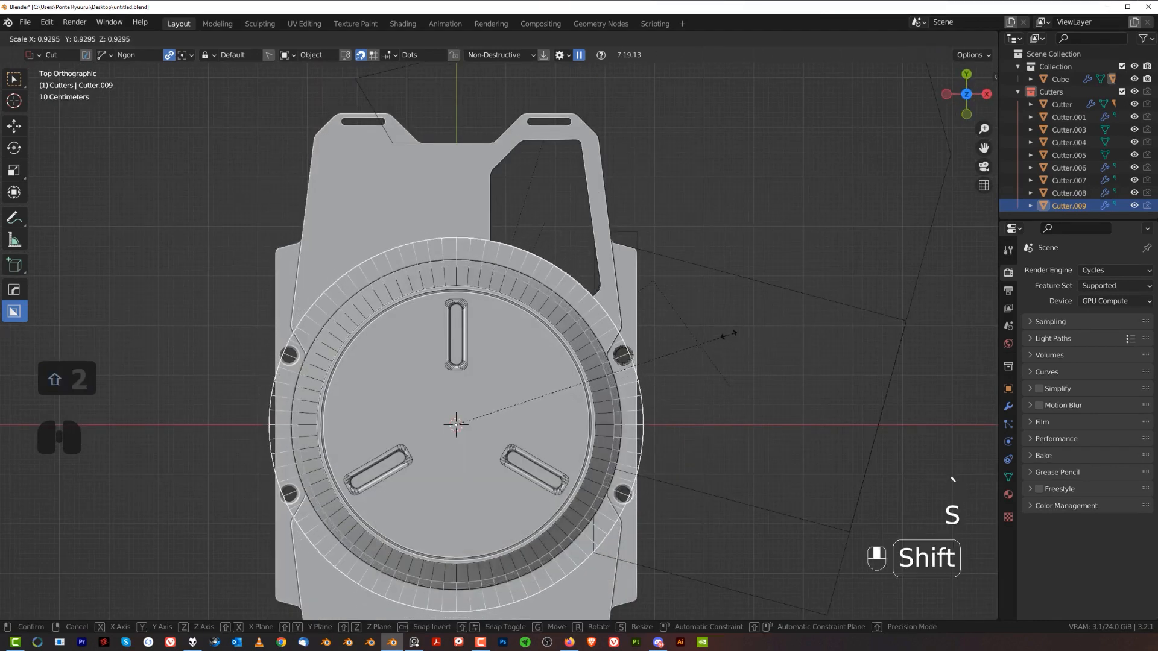
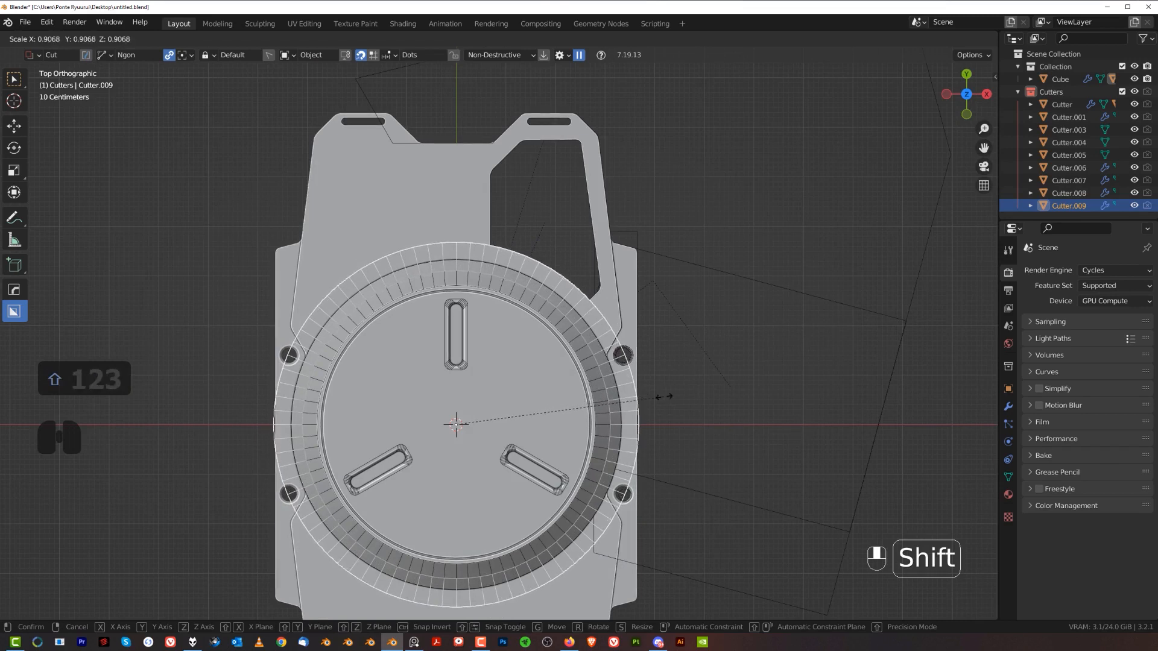
pyautogui.click(613, 214)
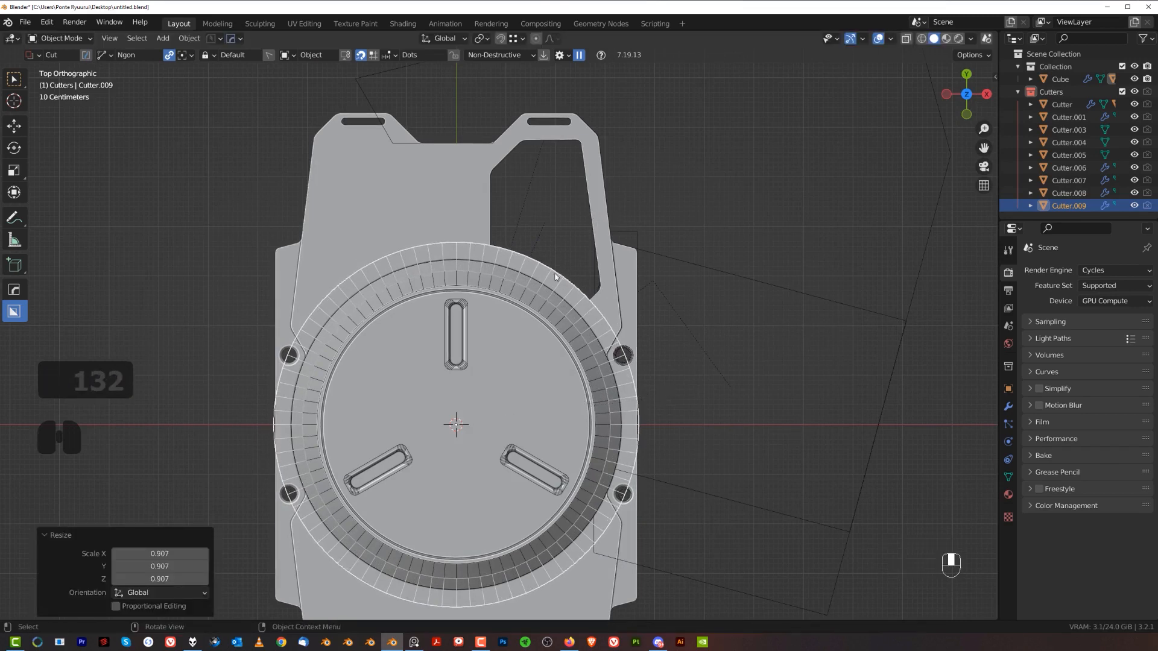
pyautogui.press('s')
pyautogui.press('shift')
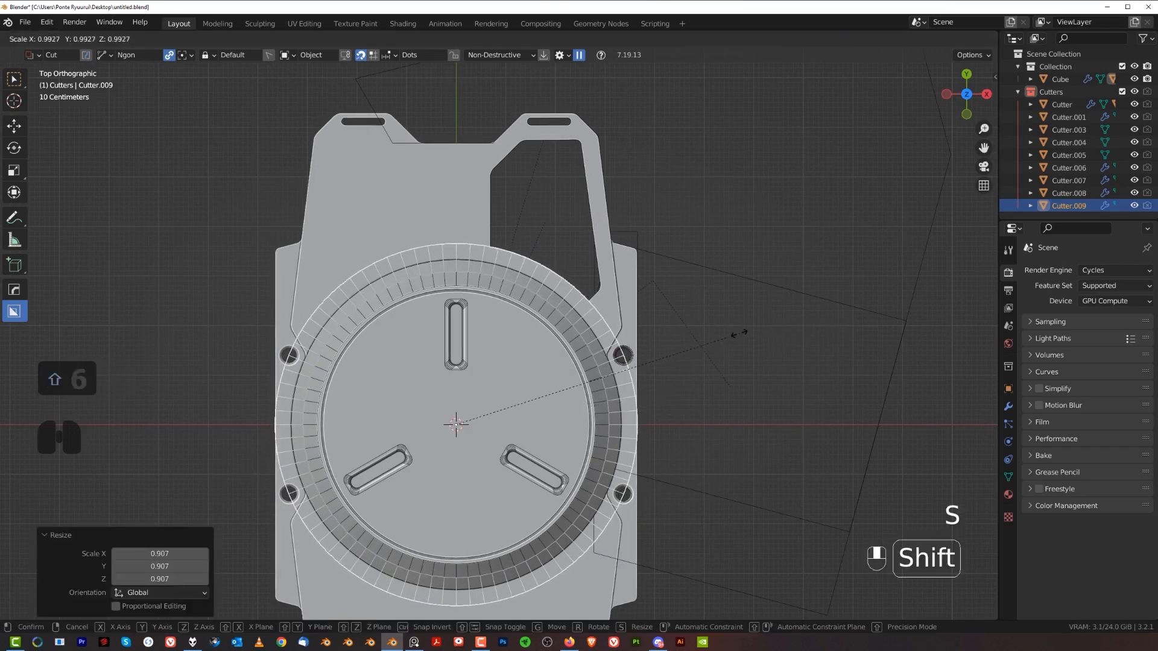
pyautogui.click(737, 332)
pyautogui.hotkey('shift', '2')
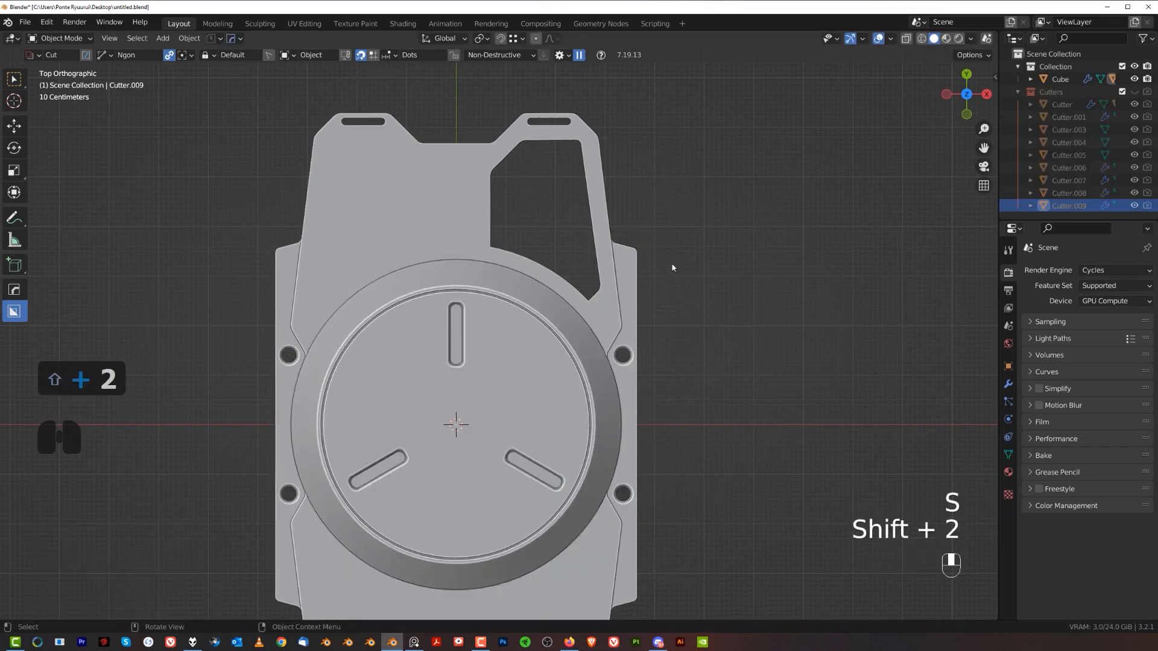
# - Select the main body and bring up only the six-sided opening's cutter from its HardOps booleans
pyautogui.scroll(3, 673, 268)
pyautogui.keyDown('shift'); pyautogui.moveTo(677, 193); pyautogui.dragTo(623, 257, button='middle'); pyautogui.keyUp('shift')
pyautogui.click(620, 244)
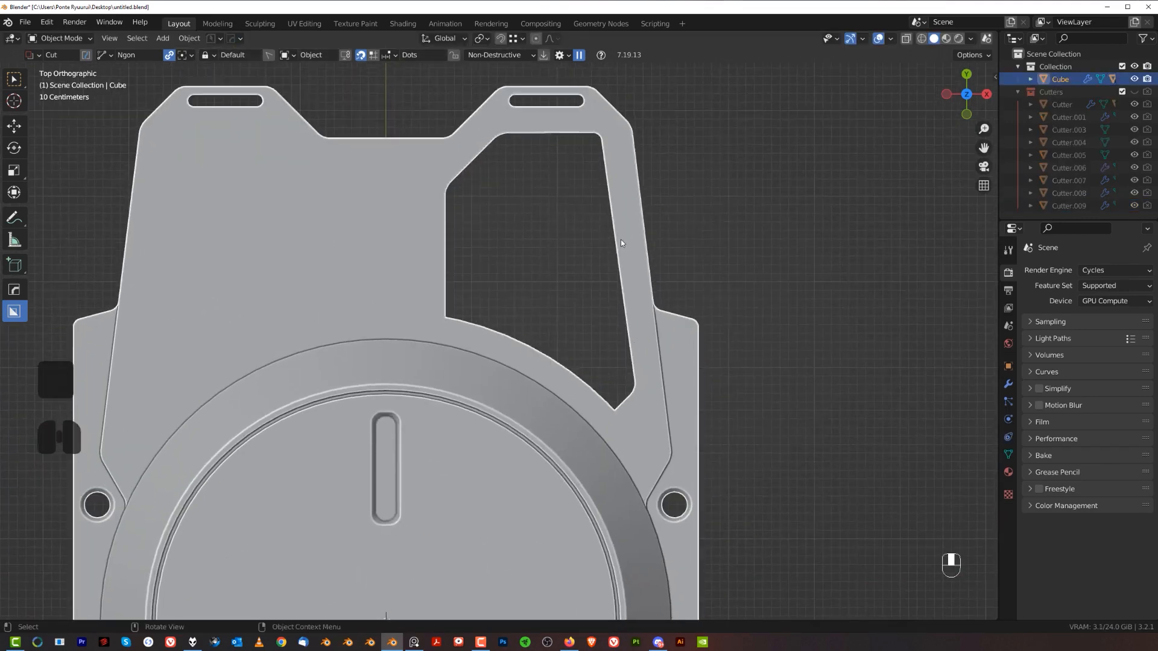
pyautogui.press('q')
pyautogui.click(613, 264)
pyautogui.click(614, 267)
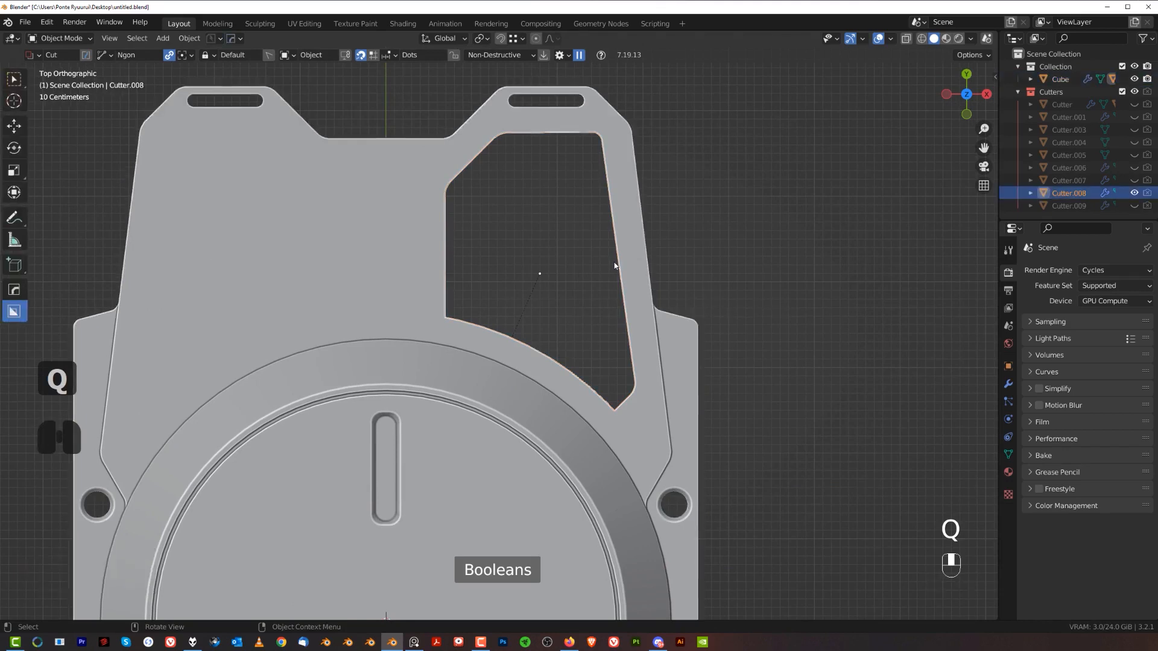
# - Move the upper-right vertical edge of the opening's cutter about 0.05 m outward along X in Edit Mode
pyautogui.moveTo(615, 266); pyautogui.dragTo(596, 185, button='middle')
pyautogui.press('Tab')
pyautogui.click(575, 144)
pyautogui.press('`')
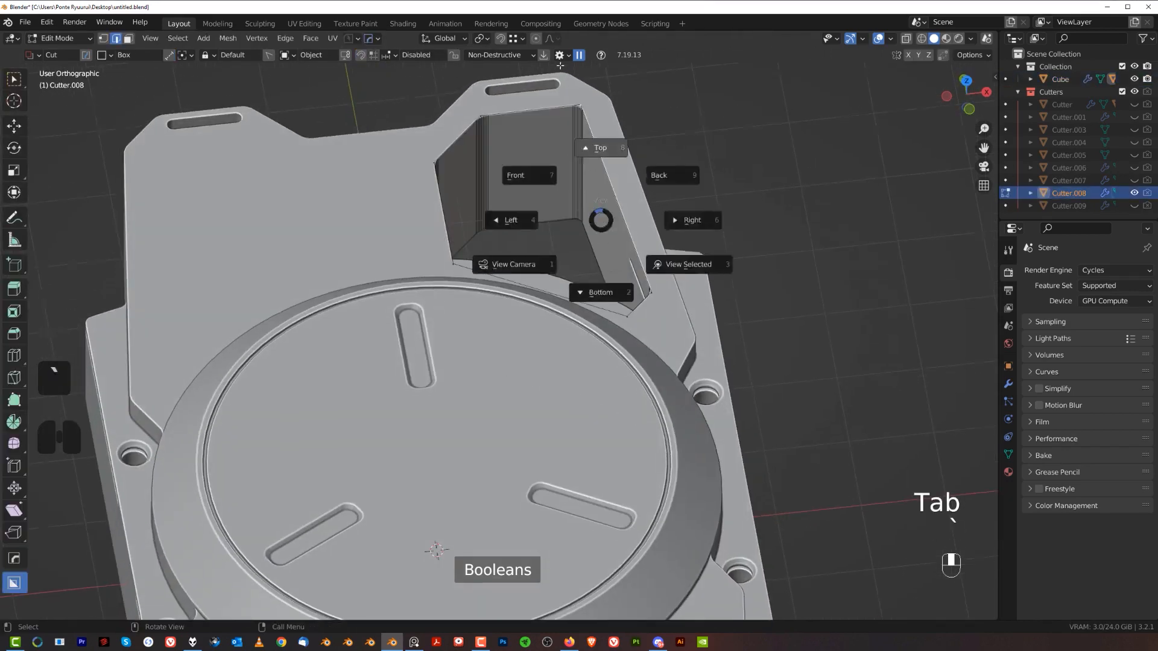
pyautogui.click(601, 148)
pyautogui.keyDown('shift'); pyautogui.moveTo(646, 254); pyautogui.dragTo(640, 282, button='middle'); pyautogui.keyUp('shift')
pyautogui.press('g')
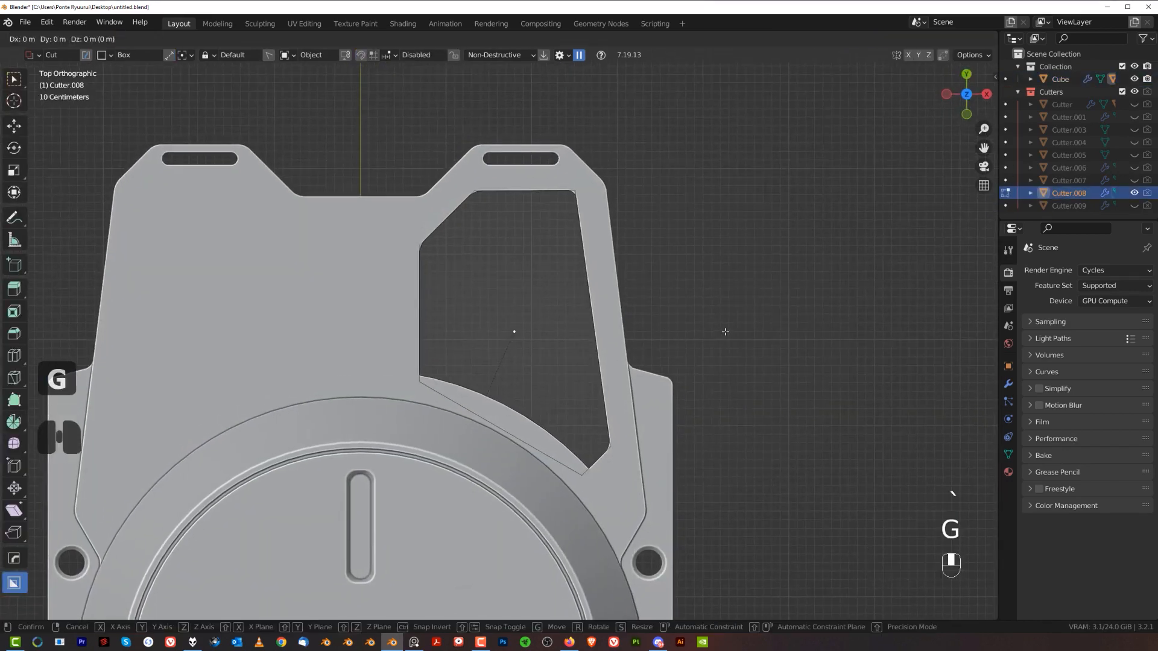
pyautogui.press('x')
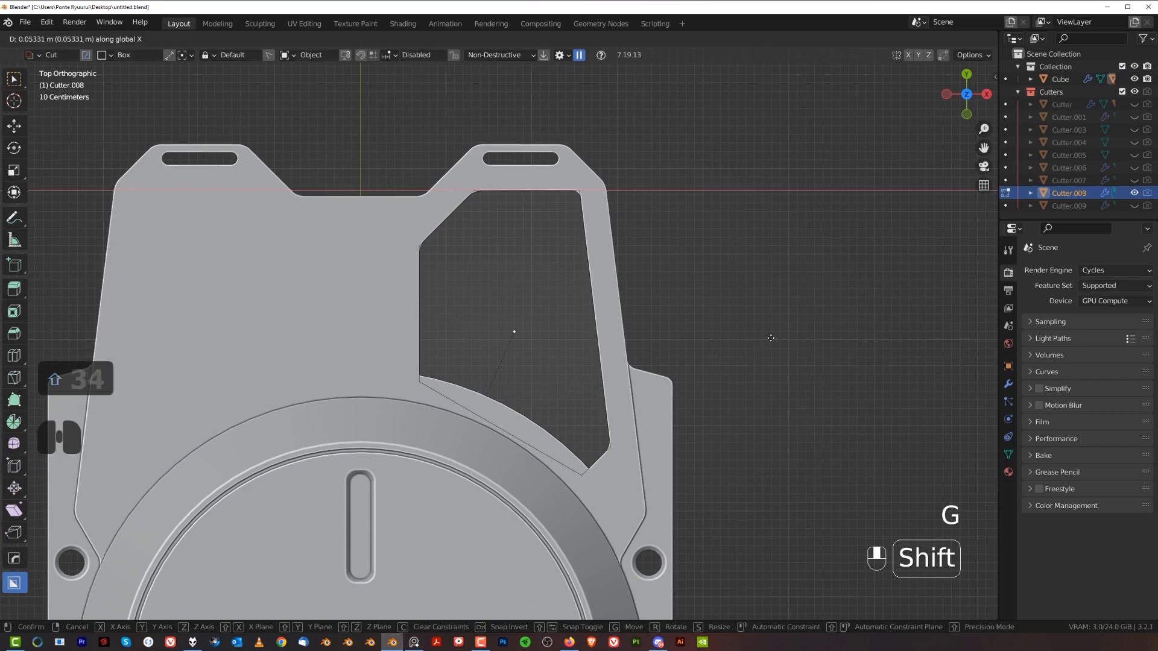
pyautogui.click(775, 340)
pyautogui.press('Tab')
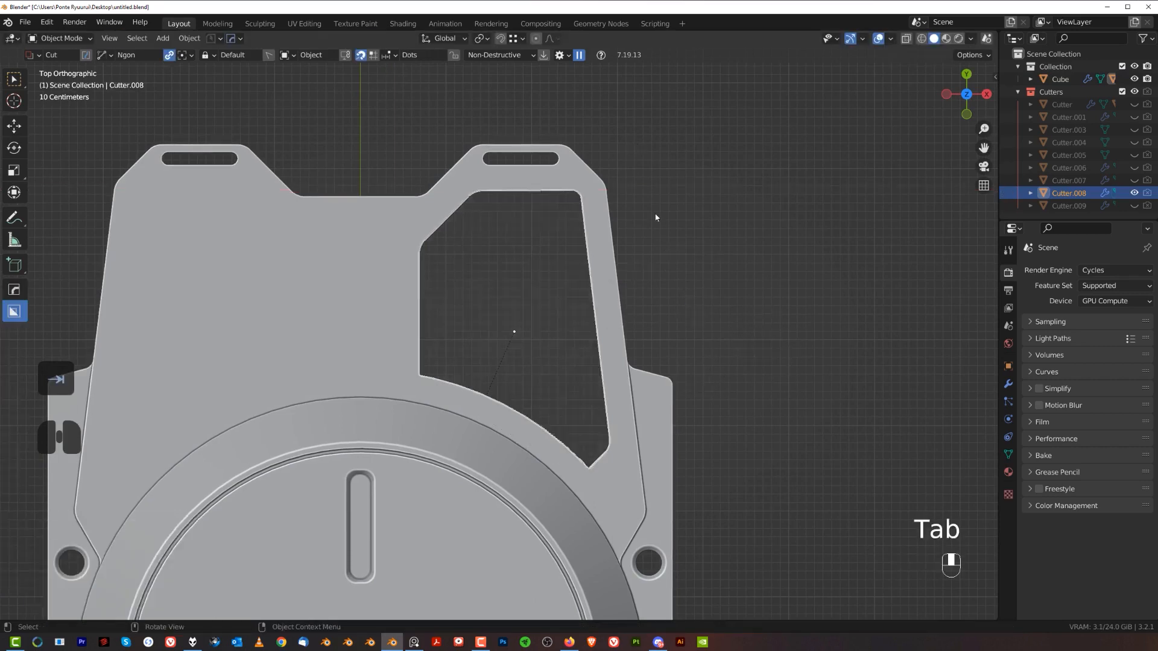
# - Isolate the opening's cutter, apply its modifiers with HardOps Smart Apply, and open its mesh for editing
pyautogui.scroll(-2, 660, 290)
pyautogui.scroll(2, 611, 350)
pyautogui.press('/')
pyautogui.moveTo(603, 341); pyautogui.dragTo(628, 294, button='middle')
pyautogui.press('KP_5')
pyautogui.press('q')
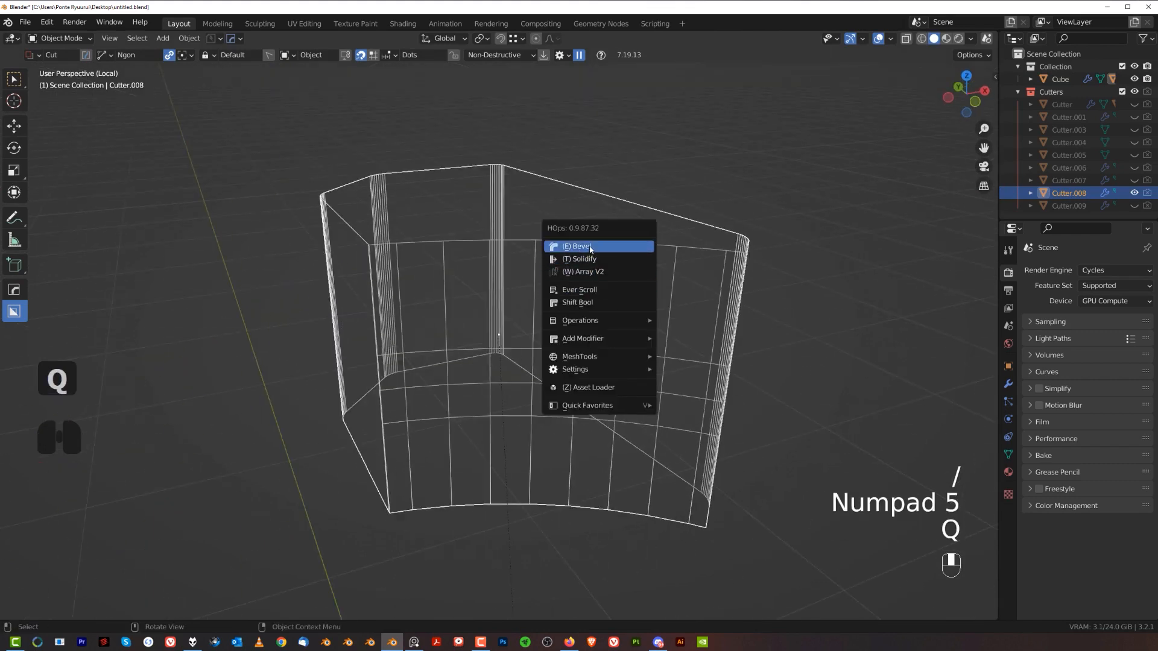
pyautogui.moveTo(611, 323)
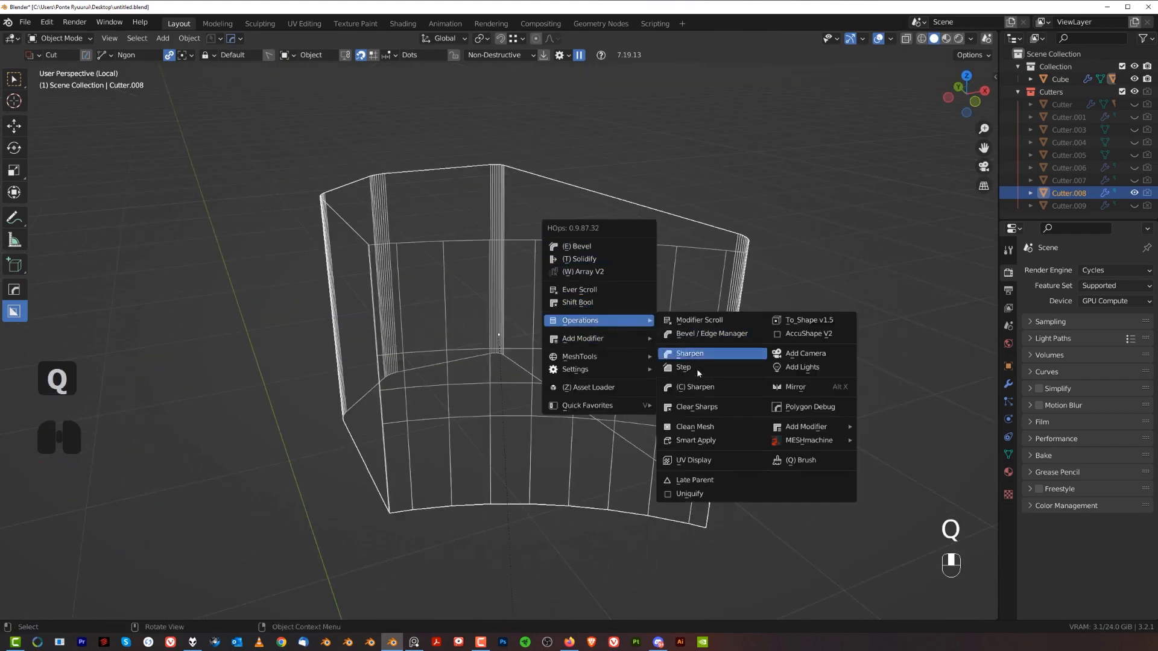
pyautogui.click(699, 440)
pyautogui.press('Tab')
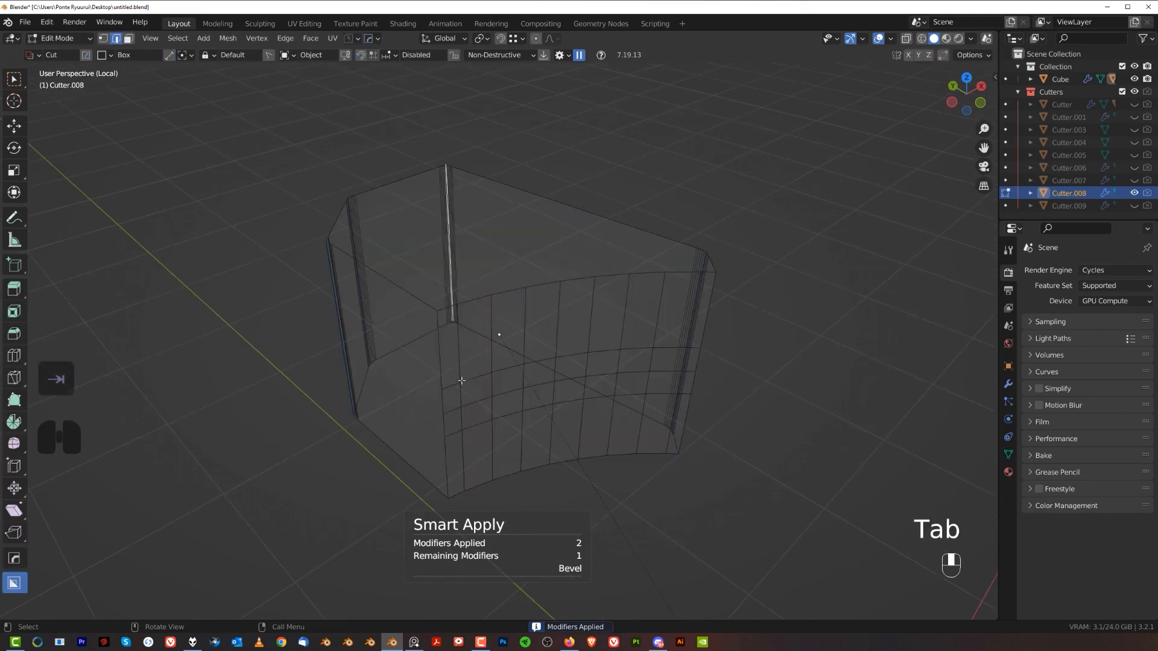
# - Try bevelling the two vertical end edges of the opening cutter's curved wall and check the cut against the whole body
pyautogui.moveTo(446, 465); pyautogui.dragTo(515, 270, button='middle')
pyautogui.keyDown('ctrl'); pyautogui.click(507, 411); pyautogui.keyUp('ctrl')
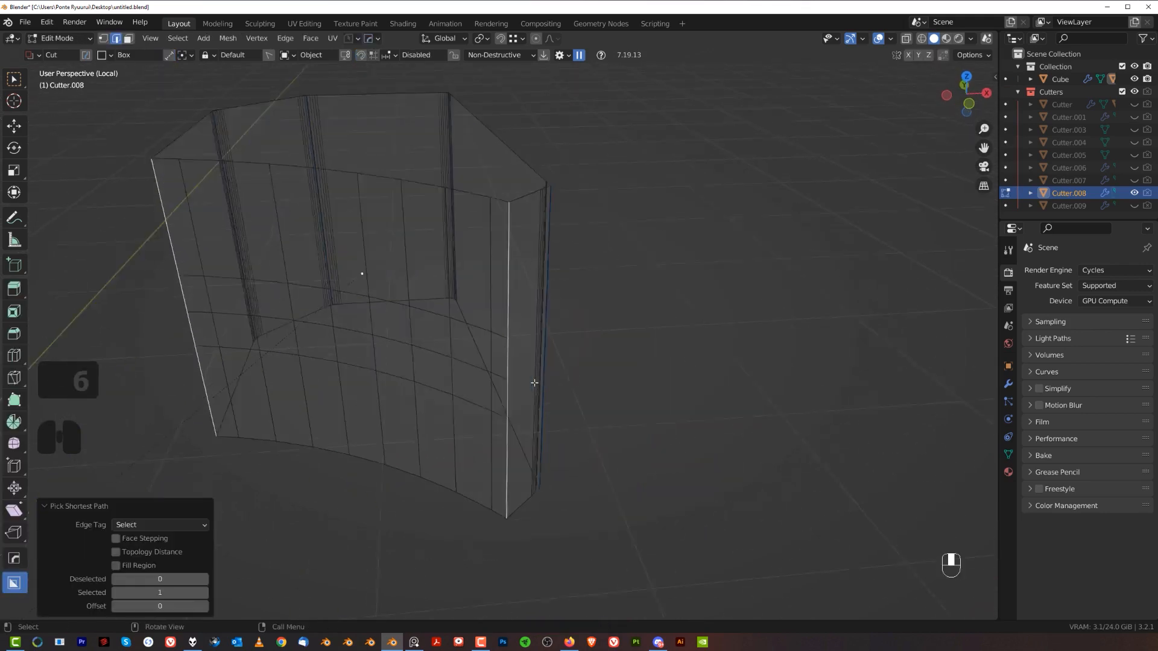
pyautogui.press('KP_Decimal')
pyautogui.hotkey('ctrl', 'b')
pyautogui.scroll(11, 749, 269)
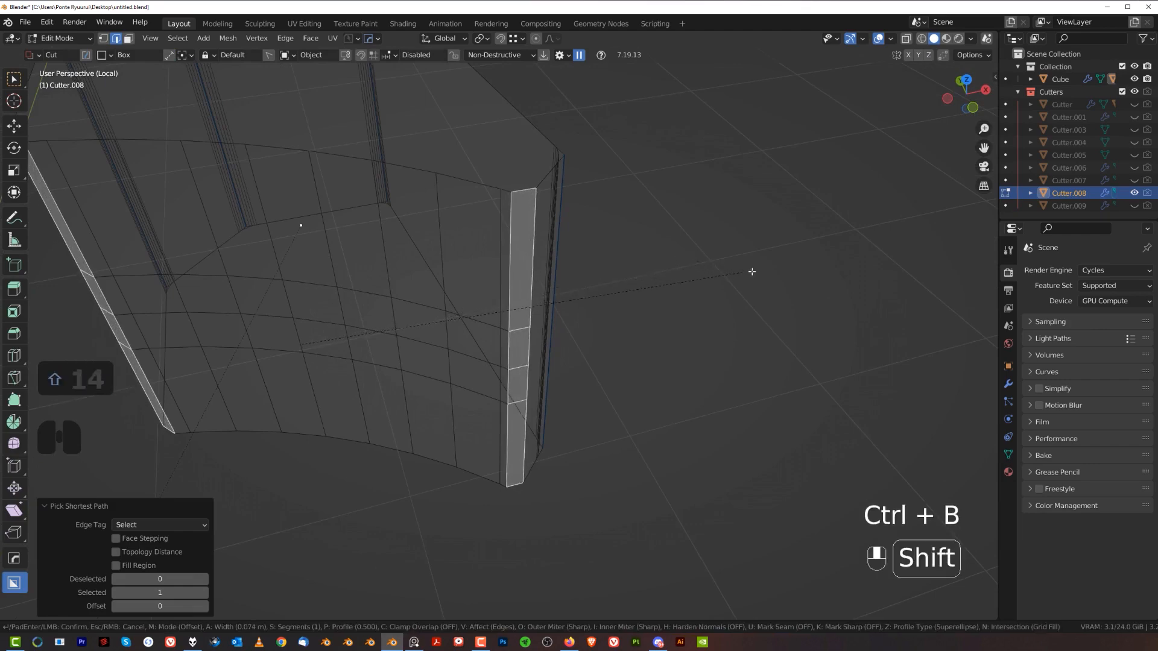
pyautogui.click(753, 302)
pyautogui.press('Tab')
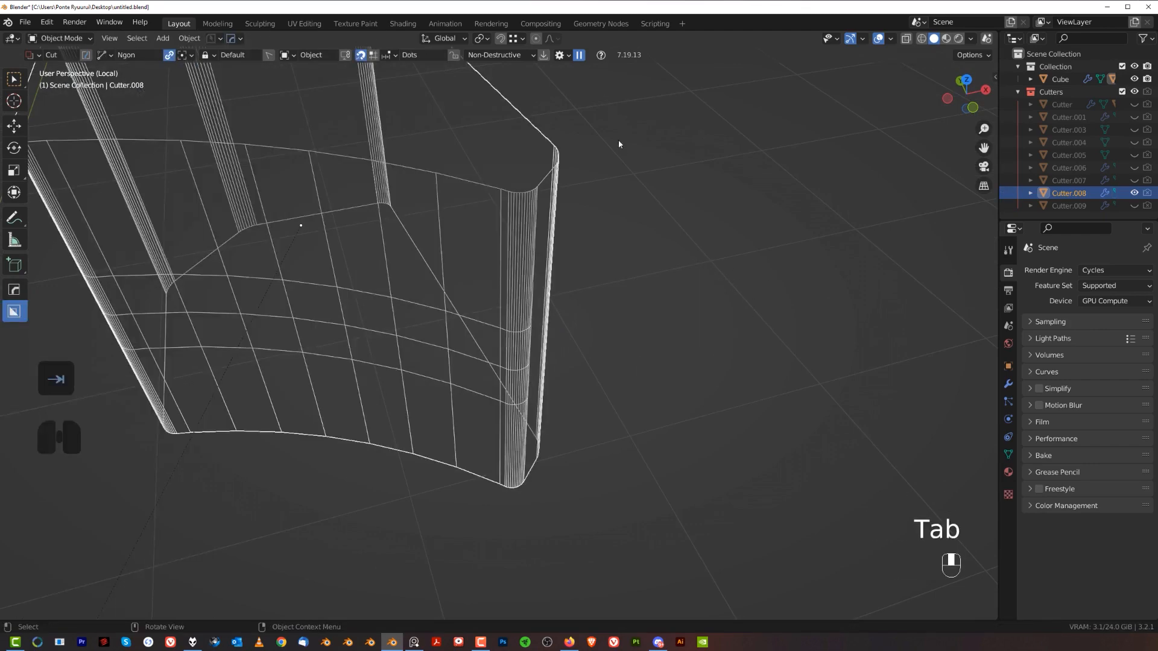
pyautogui.press('KP_Divide')
pyautogui.scroll(3, 688, 392)
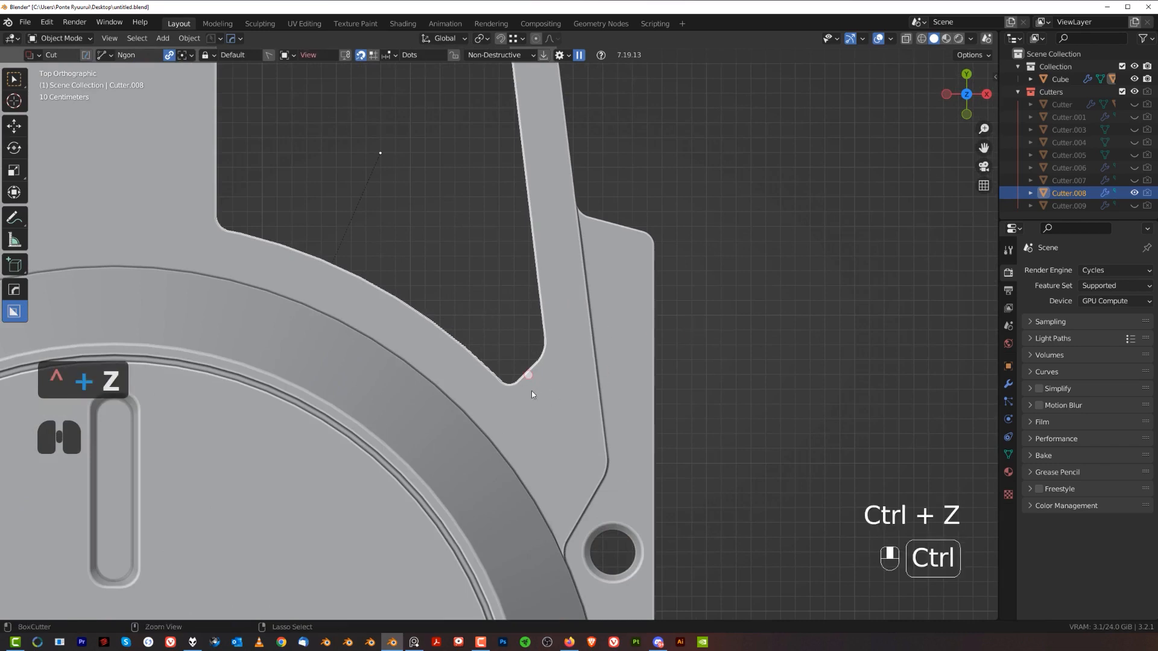
# - Isolate the opening's cutter and undo the bevel on the curved wall's two end edges
pyautogui.press('KP_Divide')
pyautogui.moveTo(561, 394); pyautogui.dragTo(685, 301, button='middle')
pyautogui.hotkey('ctrl', 'z')
pyautogui.hotkey('ctrl', 'z')
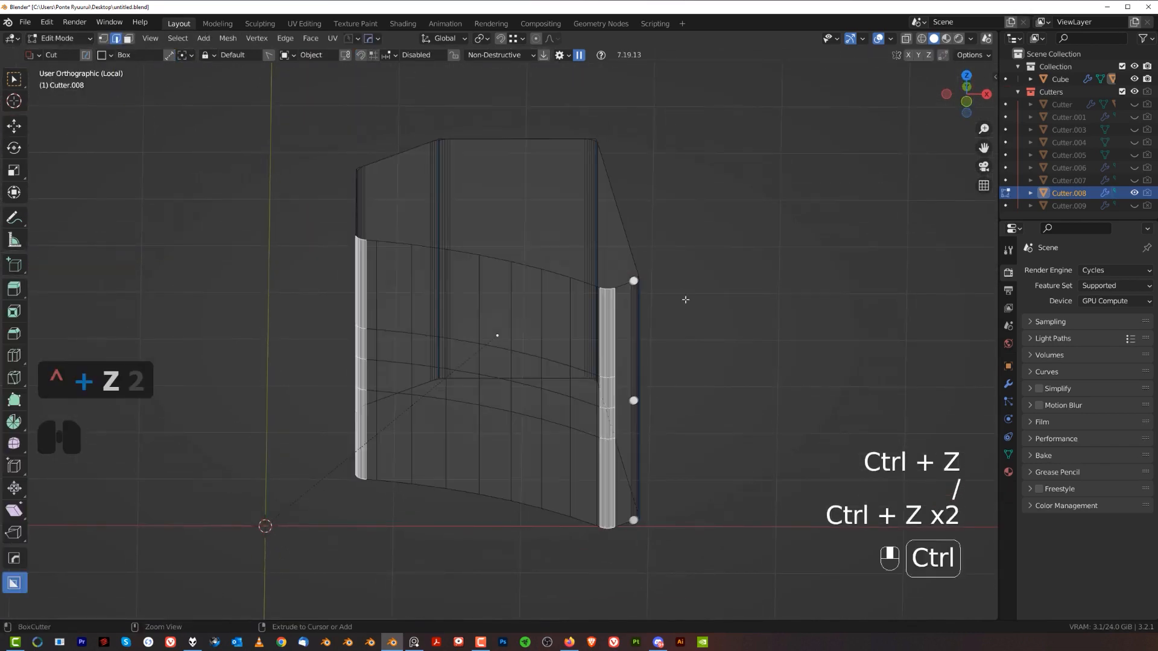
pyautogui.hotkey('ctrl', 'z')
# - Remove the extra vertical edge just beside the curved wall's outer corner on the opening's cutter
pyautogui.scroll(4, 686, 307)
pyautogui.moveTo(713, 390); pyautogui.dragTo(810, 436, button='middle')
pyautogui.keyDown('shift'); pyautogui.moveTo(810, 437); pyautogui.dragTo(549, 294, button='middle'); pyautogui.keyUp('shift')
pyautogui.click(689, 329)
pyautogui.keyDown('shift'); pyautogui.moveTo(716, 421); pyautogui.dragTo(662, 286, button='middle'); pyautogui.keyUp('shift')
pyautogui.keyDown('ctrl'); pyautogui.click(667, 370); pyautogui.keyUp('ctrl')
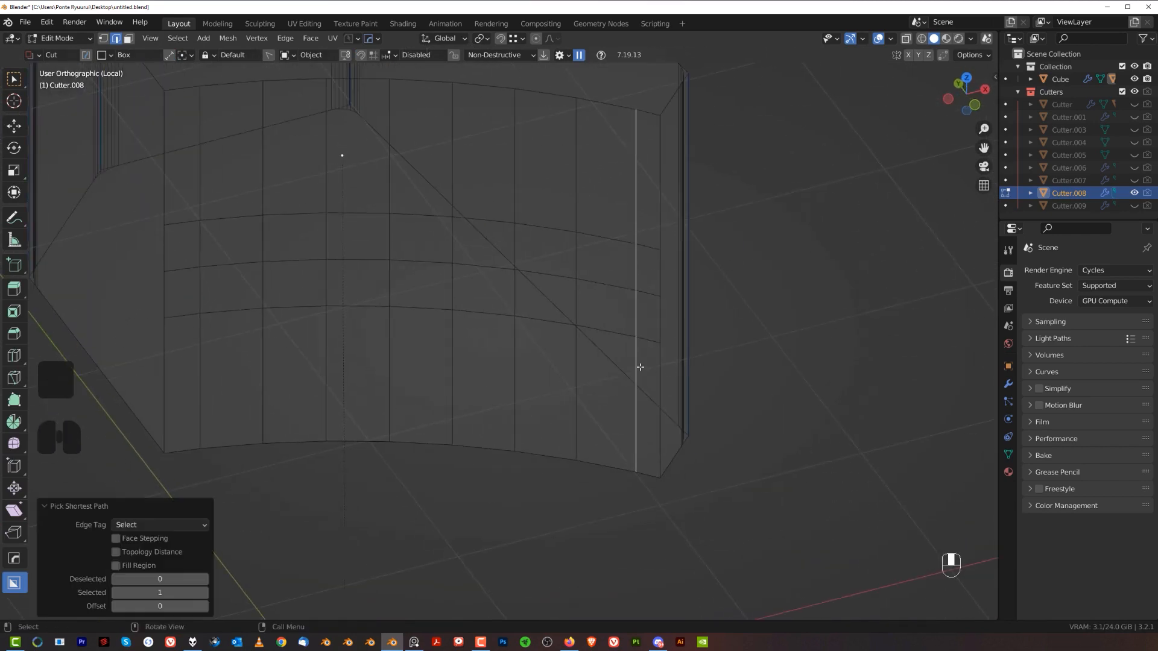
pyautogui.press('x')
# - Bevel the full vertical edge at the curved wall's outer corner by about 0.14 m with 12 segments, outside local view
pyautogui.click(664, 368)
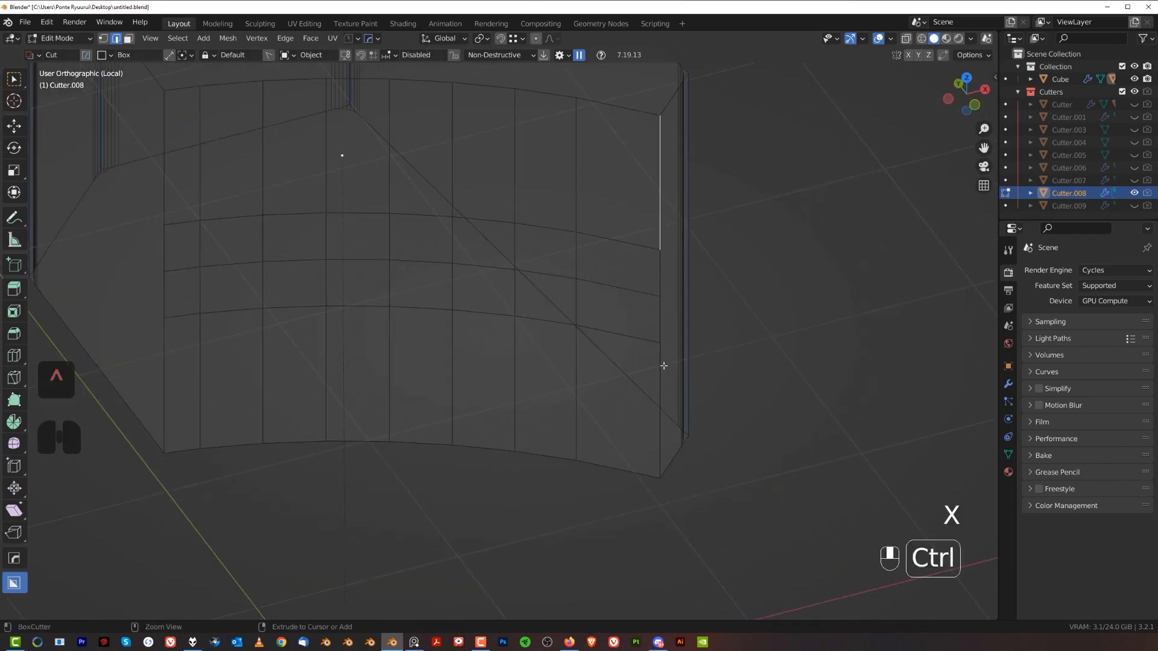
pyautogui.keyDown('ctrl'); pyautogui.click(664, 365); pyautogui.keyUp('ctrl')
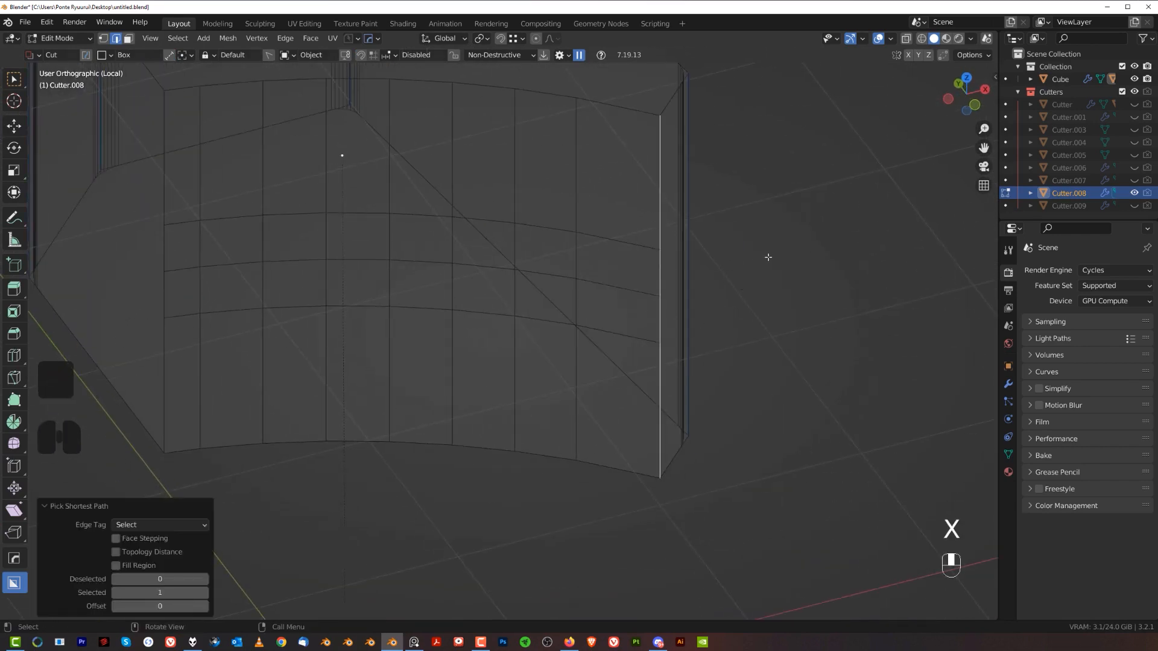
pyautogui.press('/')
pyautogui.press('`')
pyautogui.press('`')
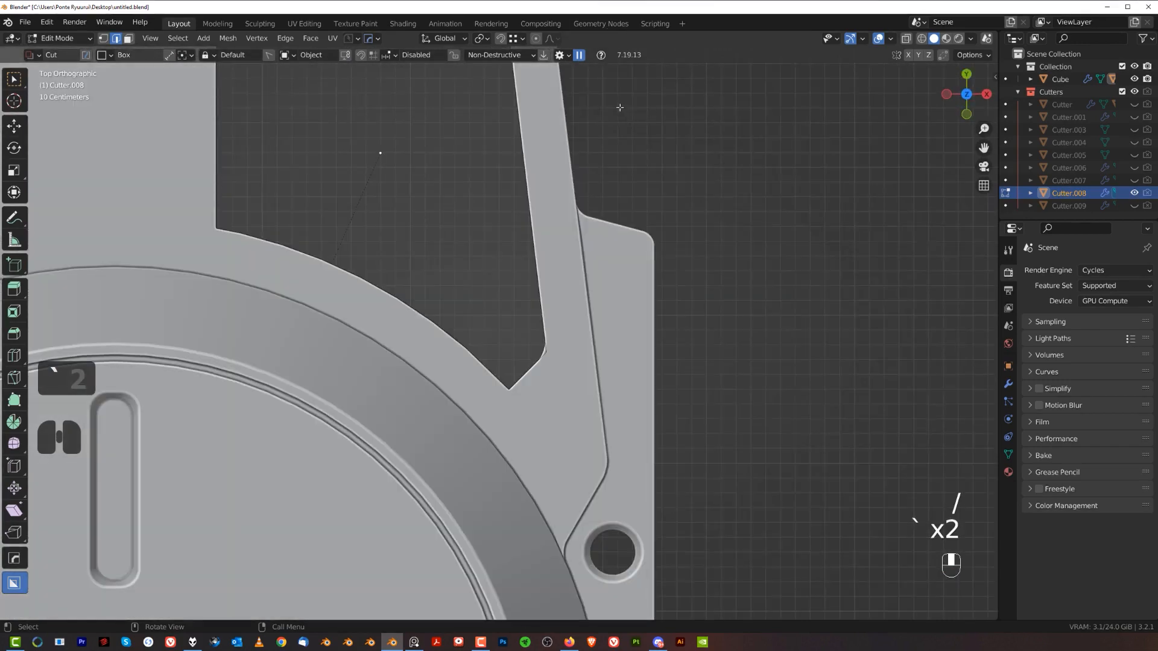
pyautogui.hotkey('ctrl', 'b')
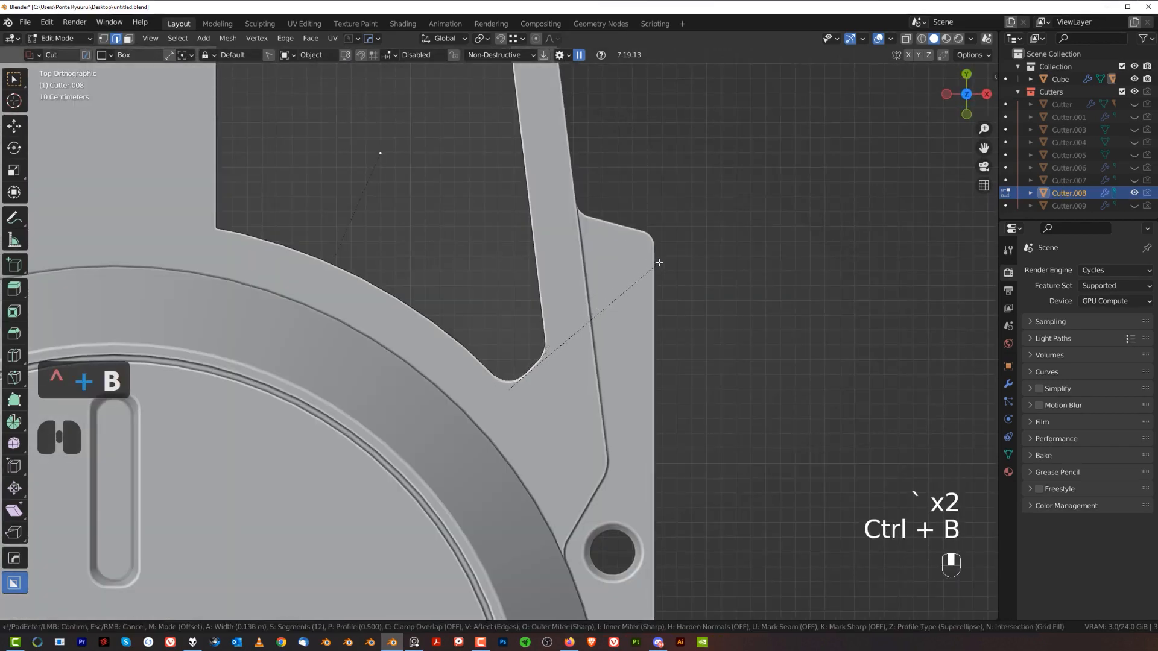
pyautogui.click(660, 263)
# - Bevel the vertical edge at the curved wall's inner corner by 0.14 m with 12 segments and leave Edit Mode
pyautogui.keyDown('shift'); pyautogui.moveTo(492, 318); pyautogui.dragTo(362, 235, button='middle'); pyautogui.keyUp('shift')
pyautogui.keyDown('shift'); pyautogui.moveTo(784, 211); pyautogui.dragTo(511, 228, button='middle'); pyautogui.keyUp('shift')
pyautogui.click(518, 266)
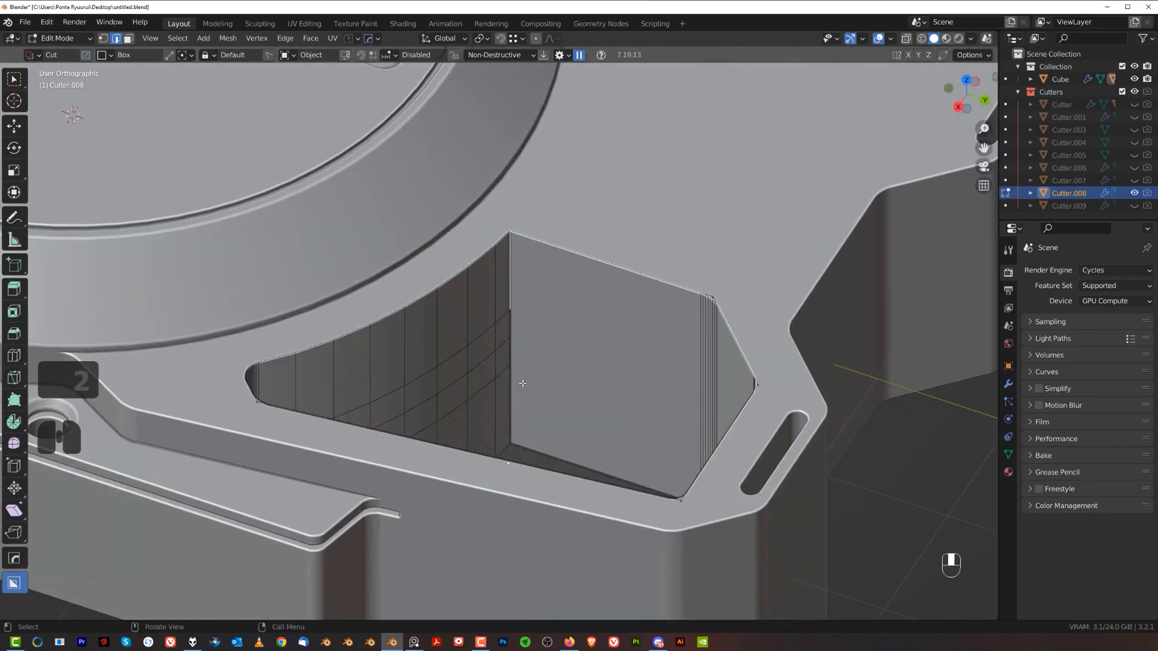
pyautogui.keyDown('ctrl'); pyautogui.click(517, 410); pyautogui.keyUp('ctrl')
pyautogui.press('`')
pyautogui.hotkey('ctrl', 'b')
pyautogui.press('shift')
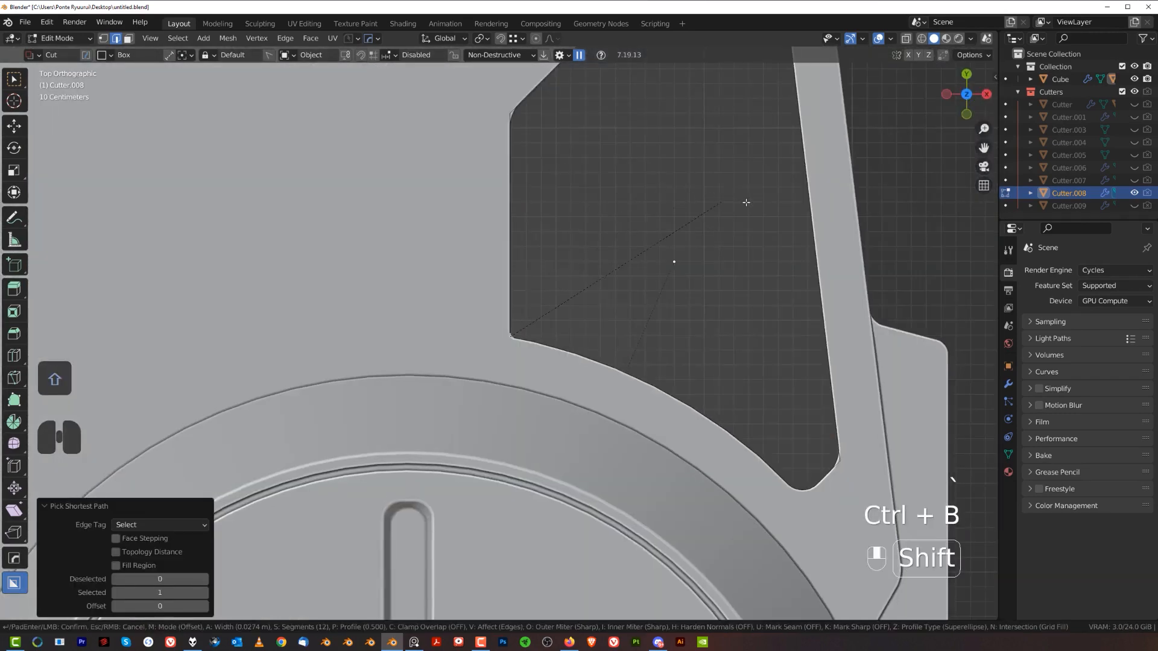
pyautogui.click(897, 182)
pyautogui.press('Tab')
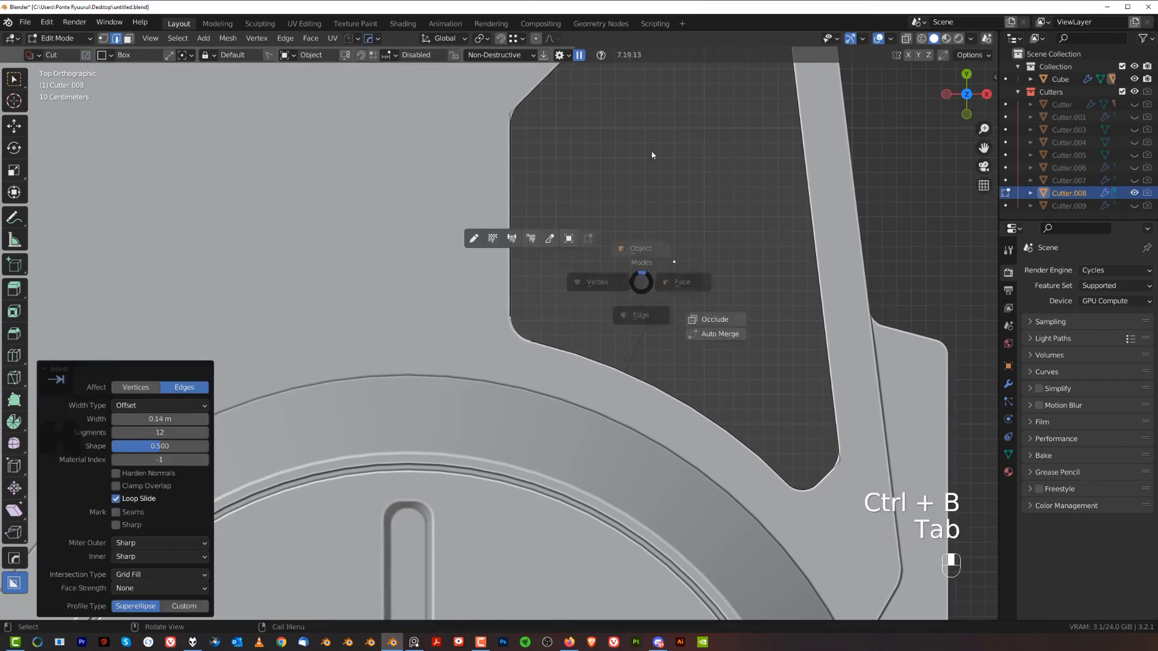
# - Hide the Cutters collection and mirror the main body across X with HardOps so the opening repeats on the other side
pyautogui.hotkey('shift', '2')
pyautogui.click(450, 204)
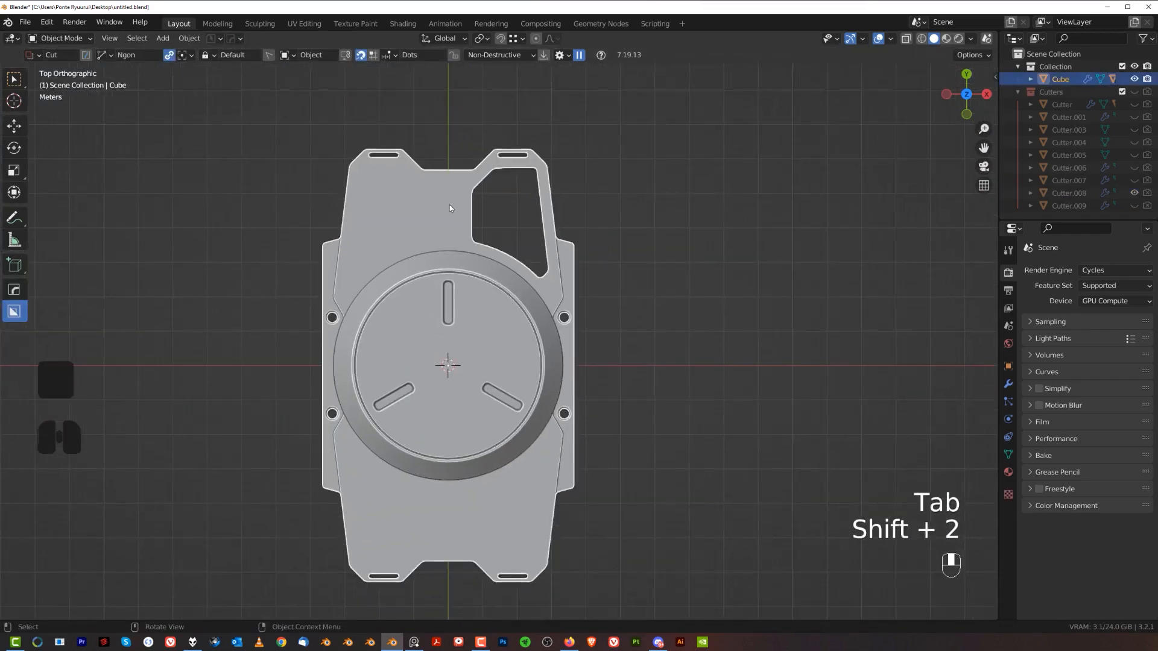
pyautogui.hotkey('alt', 'x')
pyautogui.keyDown('shift'); pyautogui.click(536, 366); pyautogui.keyUp('shift')
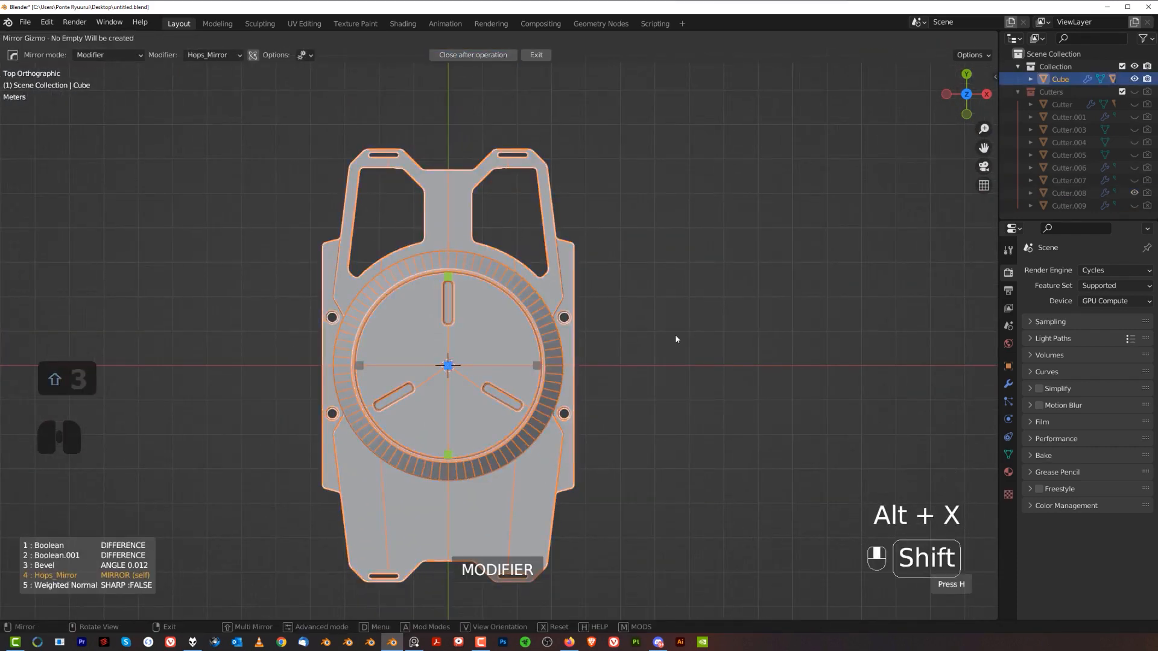
pyautogui.moveTo(679, 356); pyautogui.dragTo(501, 257, button='middle')
pyautogui.keyDown('shift'); pyautogui.moveTo(502, 258); pyautogui.dragTo(377, 315, button='middle'); pyautogui.keyUp('shift')
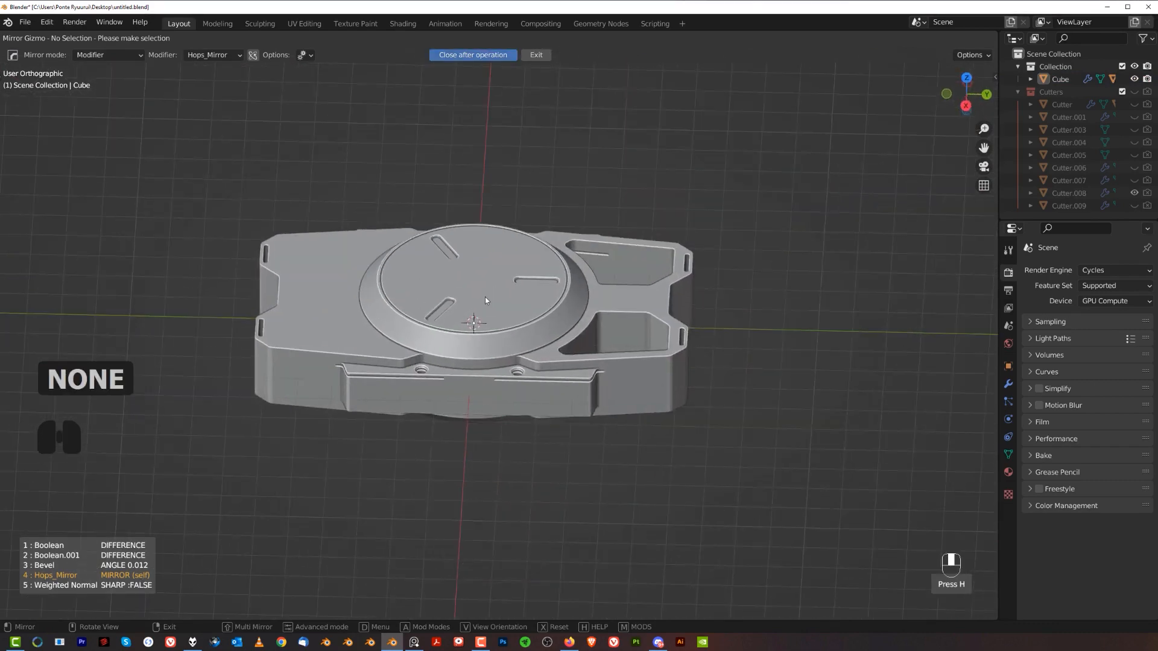
pyautogui.rightClick(483, 287)
# - Inspect the mirrored openings and the disc from above and from several angles
pyautogui.press('KP_5')
pyautogui.moveTo(556, 219); pyautogui.dragTo(635, 332, button='middle')
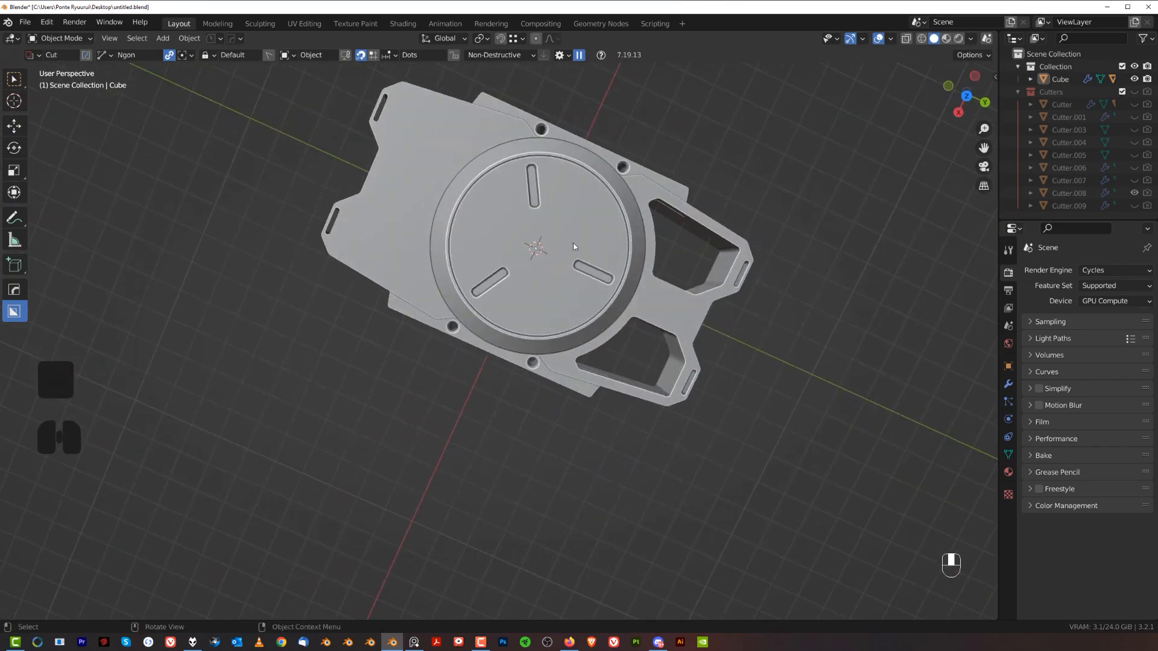
pyautogui.moveTo(536, 283); pyautogui.dragTo(448, 394, button='middle')
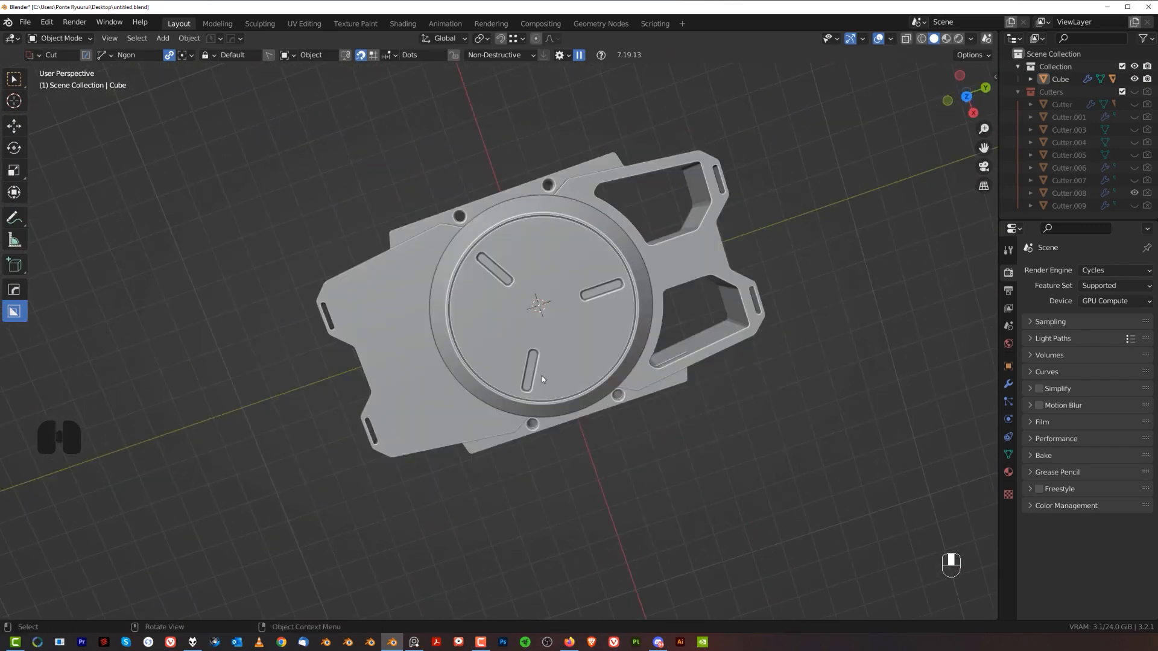
pyautogui.moveTo(541, 375); pyautogui.dragTo(514, 226, button='middle')
pyautogui.press('`')
pyautogui.press('KP_5')
pyautogui.keyDown('shift'); pyautogui.moveTo(659, 362); pyautogui.dragTo(580, 383, button='middle'); pyautogui.keyUp('shift')
pyautogui.scroll(3, 497, 311)
pyautogui.keyDown('shift'); pyautogui.moveTo(552, 326); pyautogui.dragTo(707, 320, button='middle'); pyautogui.keyUp('shift')
pyautogui.press('KP_5')
# - Select the main body and apply its modifiers with HardOps Smart Apply
pyautogui.moveTo(621, 296); pyautogui.dragTo(404, 266, button='middle')
pyautogui.scroll(2, 465, 287)
pyautogui.keyDown('shift'); pyautogui.moveTo(404, 265); pyautogui.dragTo(585, 264, button='middle'); pyautogui.keyUp('shift')
pyautogui.scroll(3, 585, 264)
pyautogui.click(585, 264)
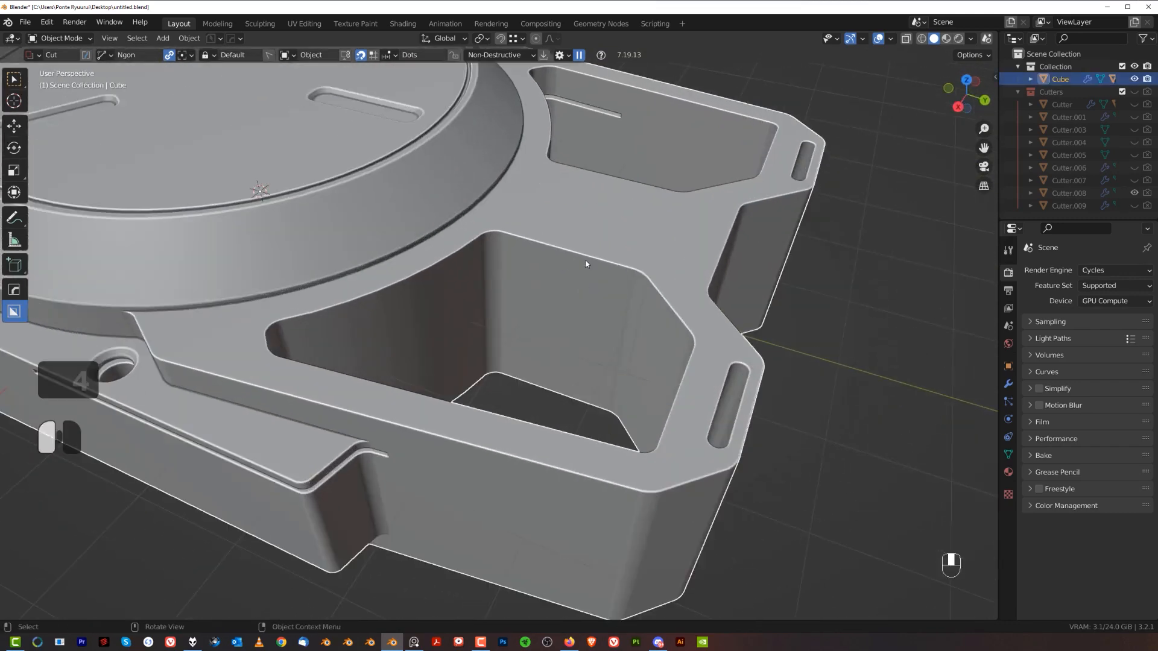
pyautogui.press('q')
pyautogui.moveTo(581, 266)
pyautogui.click(666, 380)
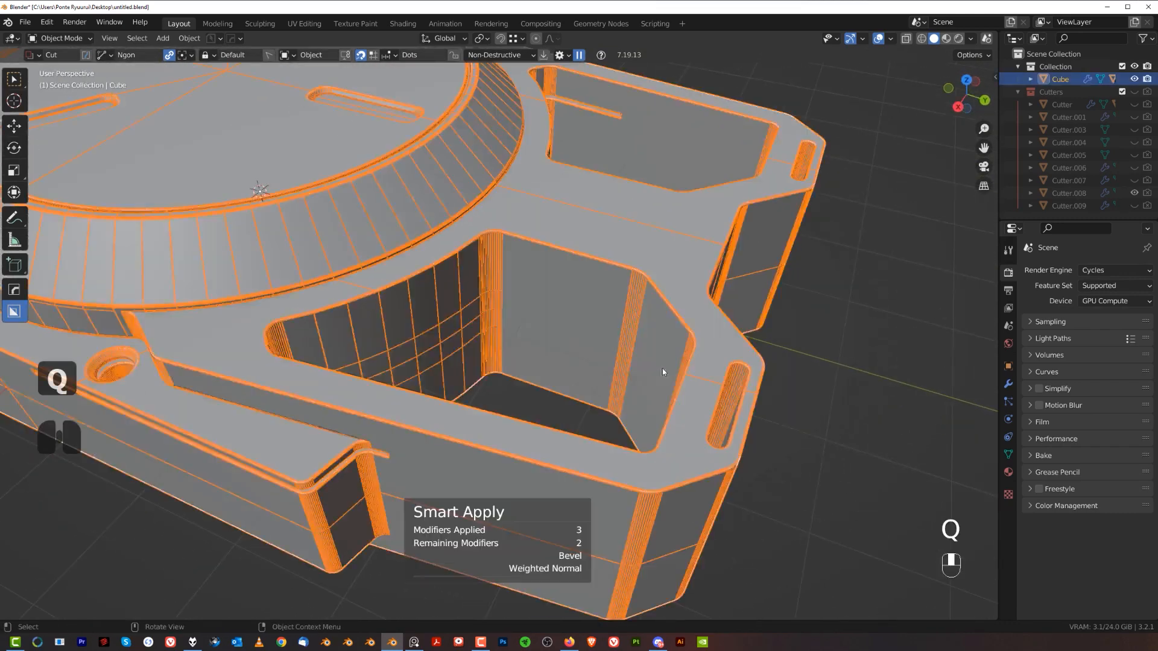
# - Select the upper rim loop of the large opening in Edit Mode and chamfer it with a single-segment bevel
pyautogui.press('Tab')
pyautogui.doubleClick(562, 248)
pyautogui.scroll(2, 562, 249)
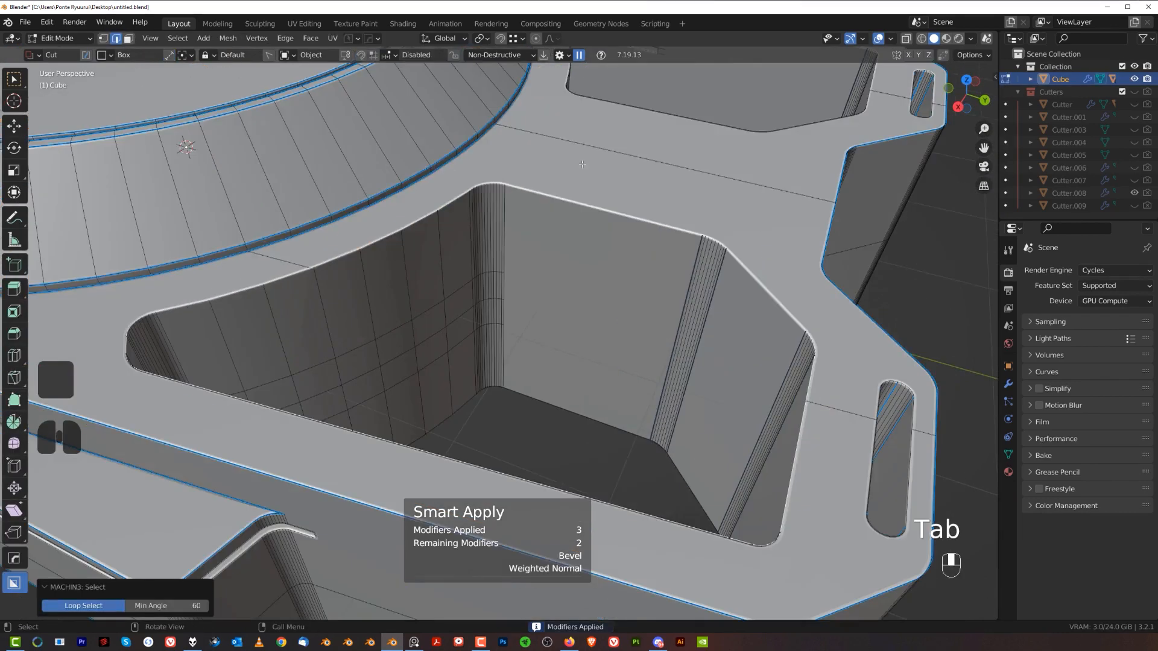
pyautogui.hotkey('ctrl', 'b')
pyautogui.keyDown('shift'); pyautogui.scroll(-20, 726, 182); pyautogui.keyUp('shift')
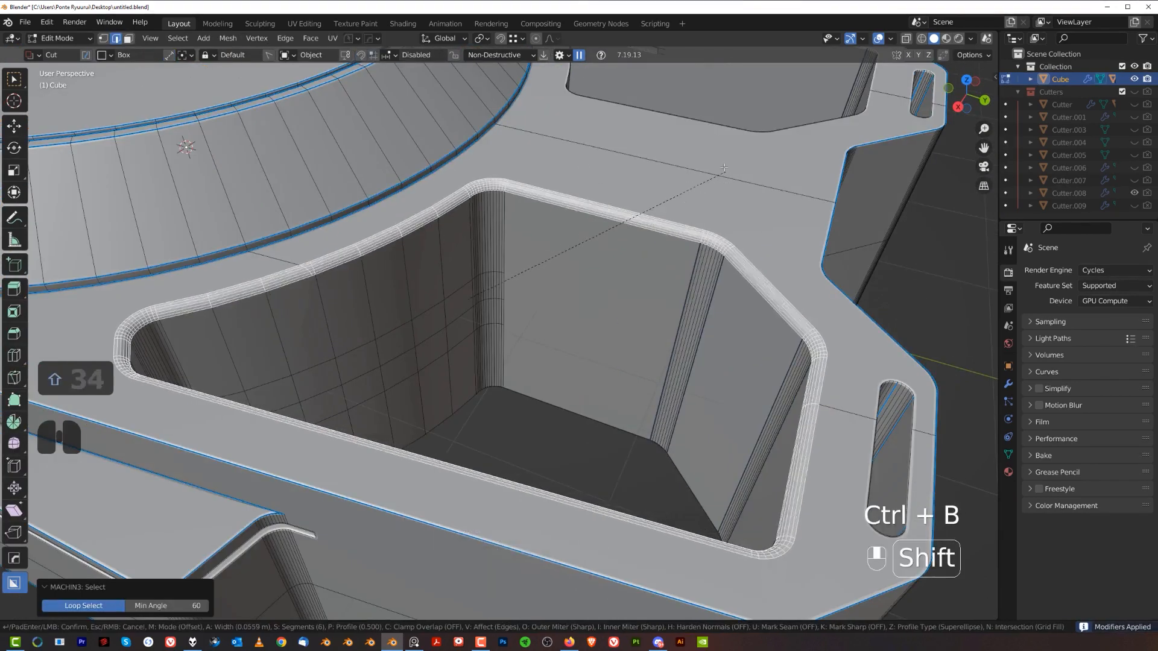
pyautogui.click(673, 183)
# - Chamfer the upper rim of the narrow slot beside the opening by about 0.022 m with one segment and leave Edit Mode
pyautogui.keyDown('alt'); pyautogui.click(872, 399); pyautogui.keyUp('alt')
pyautogui.keyDown('shift'); pyautogui.moveTo(872, 399); pyautogui.dragTo(632, 227, button='middle'); pyautogui.keyUp('shift')
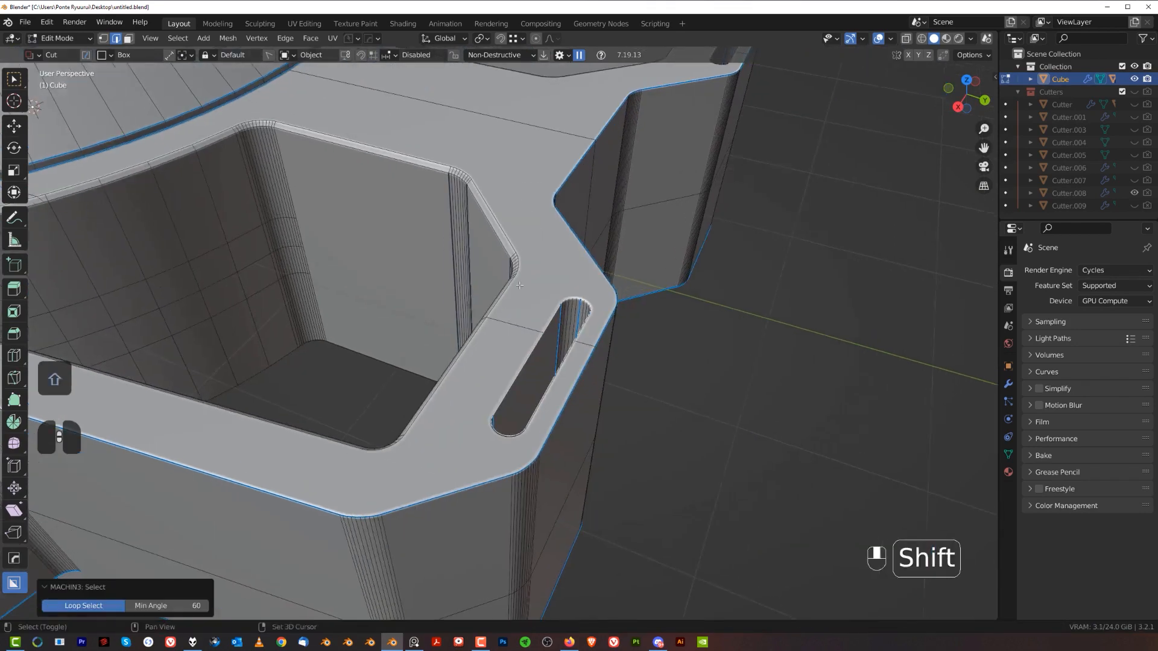
pyautogui.hotkey('ctrl', 'b')
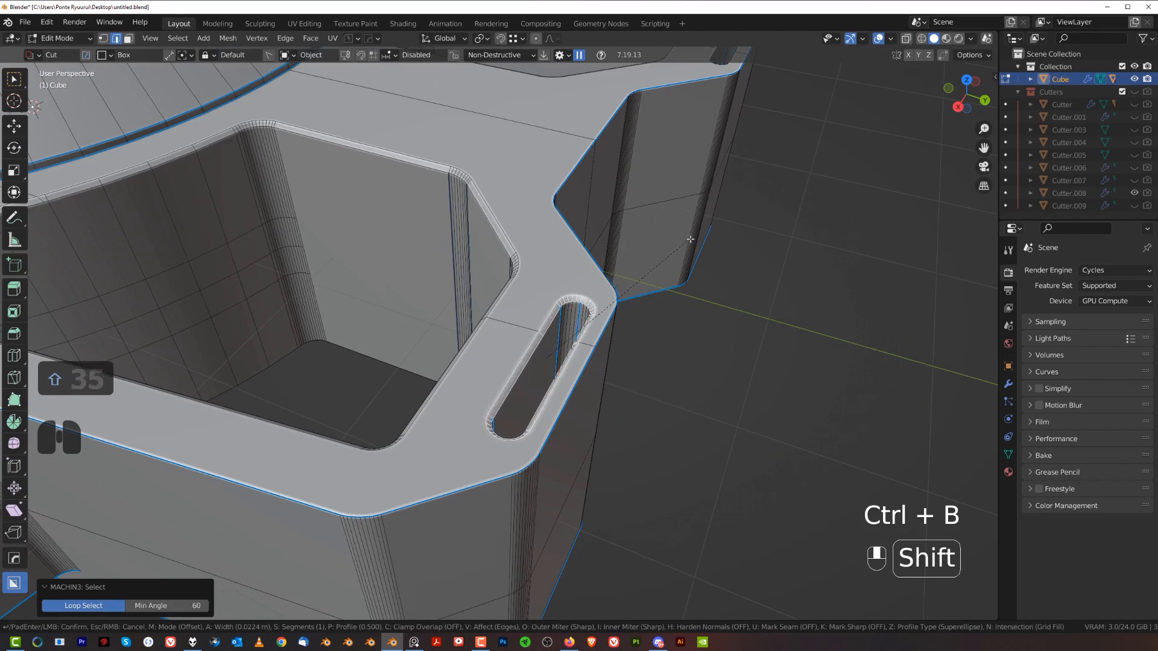
pyautogui.click(691, 240)
pyautogui.press('Tab')
# - Examine the chamfered opening and slot rims from above and at an angle
pyautogui.scroll(-5, 638, 135)
pyautogui.moveTo(556, 293); pyautogui.dragTo(345, 298, button='middle')
pyautogui.moveTo(622, 396); pyautogui.dragTo(694, 431, button='middle')
pyautogui.press('`')
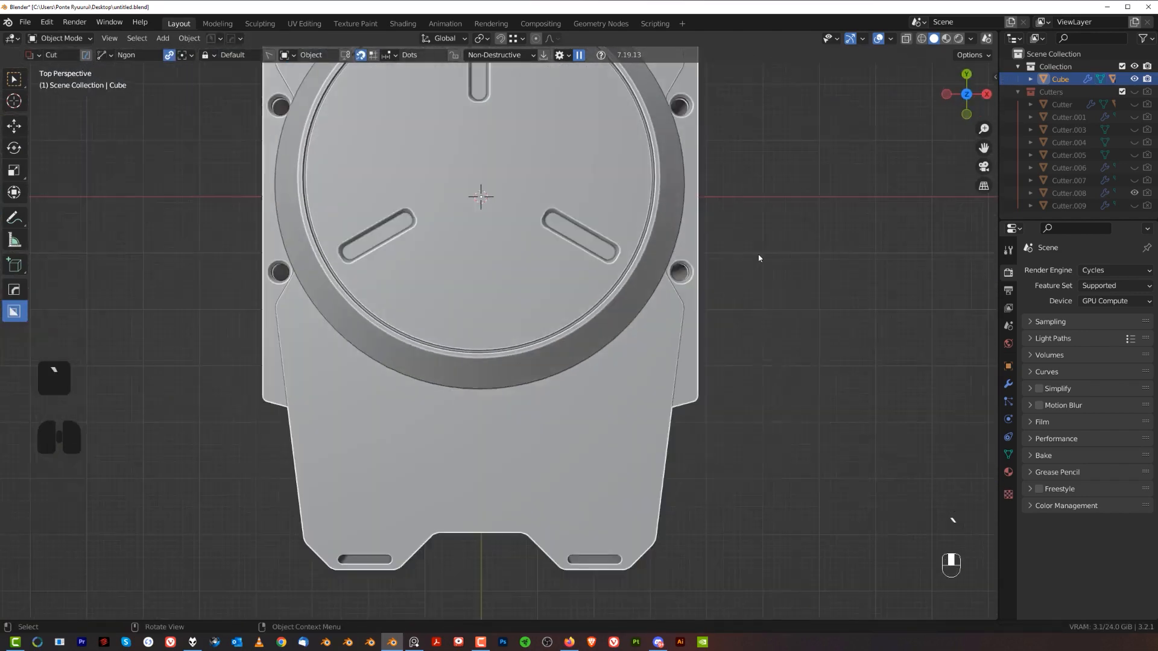
pyautogui.keyDown('shift'); pyautogui.moveTo(704, 191); pyautogui.dragTo(707, 495, button='middle'); pyautogui.keyUp('shift')
pyautogui.press('KP_5')
pyautogui.keyDown('shift'); pyautogui.moveTo(627, 227); pyautogui.dragTo(575, 362, button='middle'); pyautogui.keyUp('shift')
pyautogui.moveTo(576, 362); pyautogui.dragTo(615, 380, button='middle')
pyautogui.press('KP_5')
pyautogui.keyDown('shift'); pyautogui.moveTo(615, 380); pyautogui.dragTo(531, 294, button='middle'); pyautogui.keyUp('shift')
# - Reduce the body's HardOps bevel width to about 0.003 with 3 segments
pyautogui.scroll(2, 509, 246)
pyautogui.scroll(2, 568, 314)
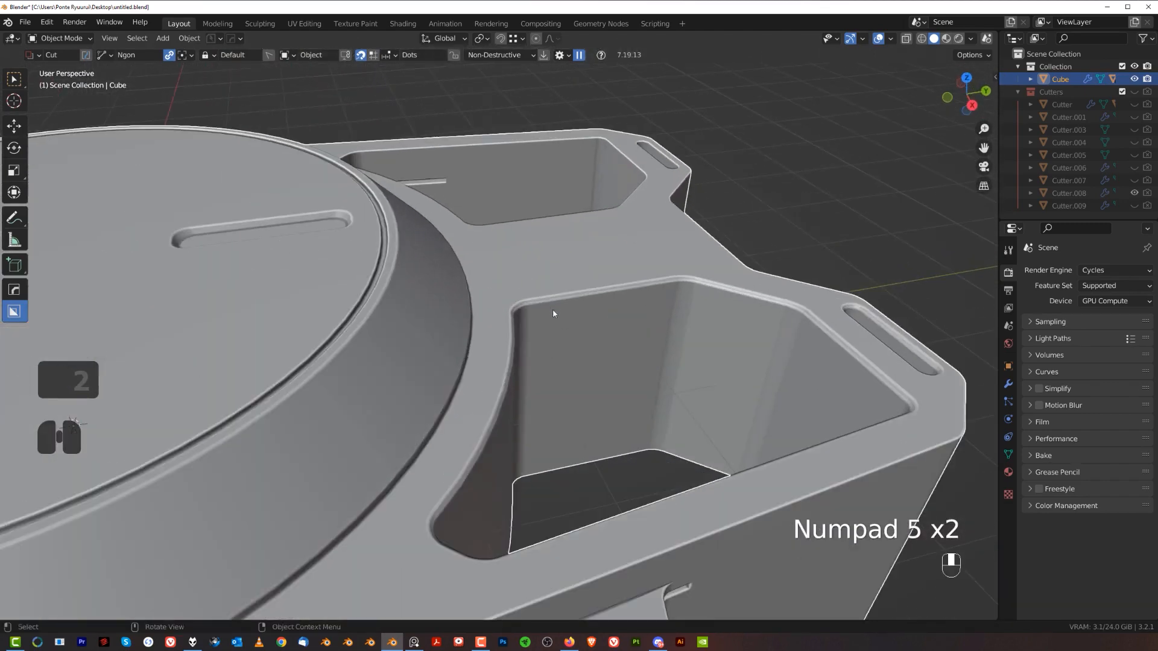
pyautogui.scroll(4, 553, 313)
pyautogui.press('q')
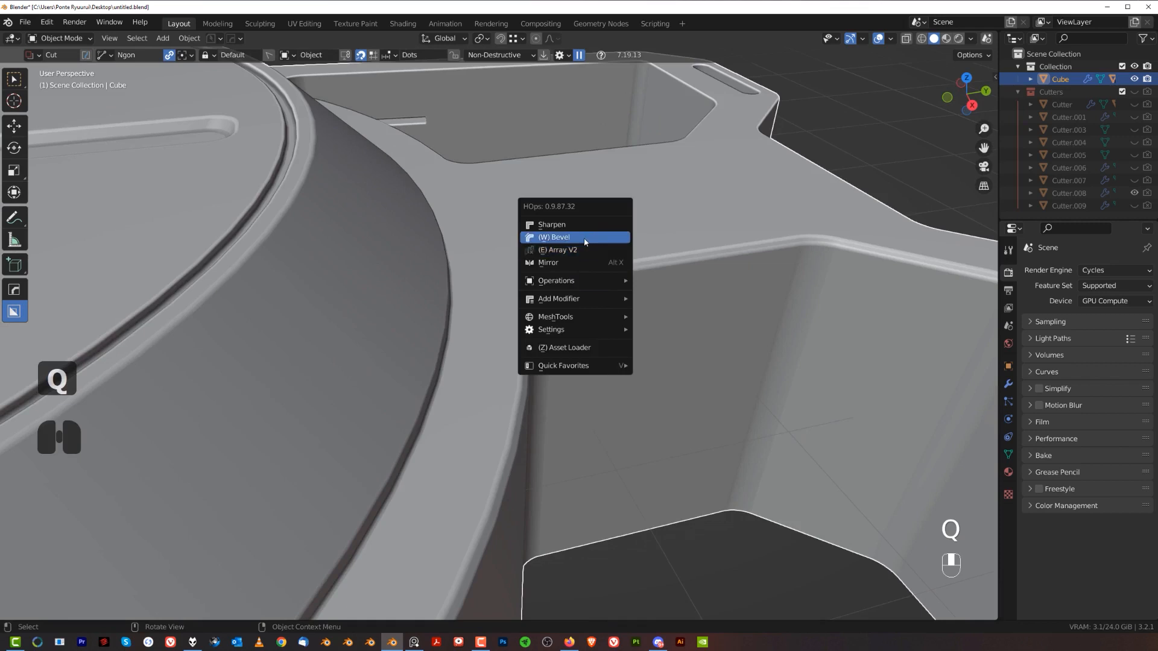
pyautogui.click(584, 240)
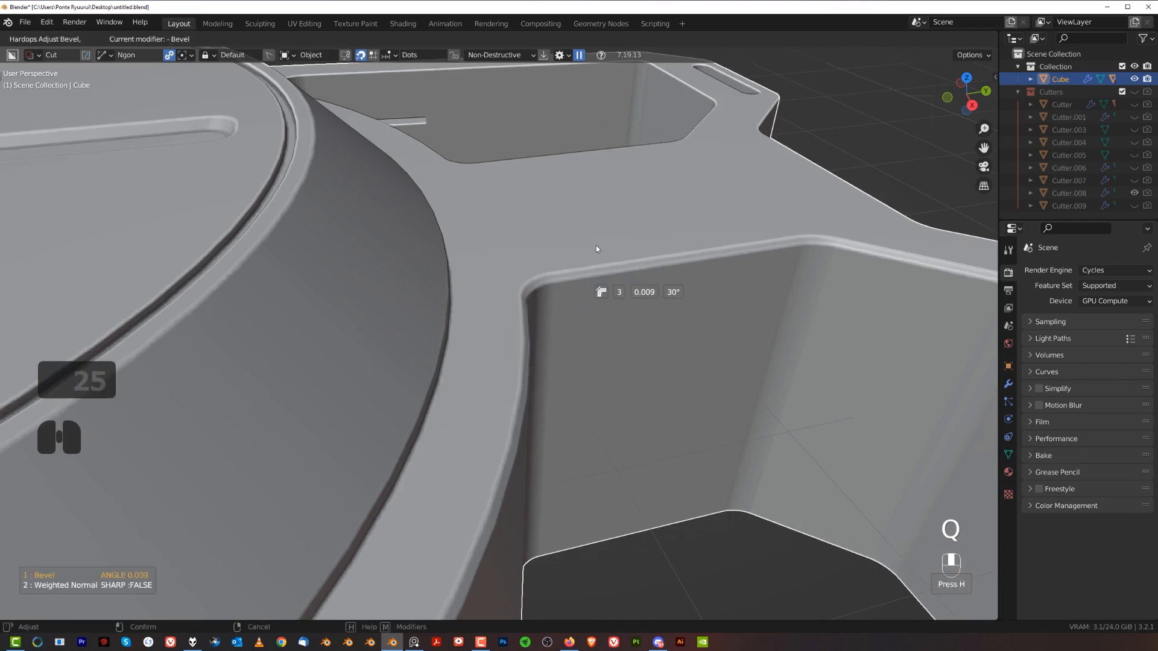
pyautogui.press('shift')
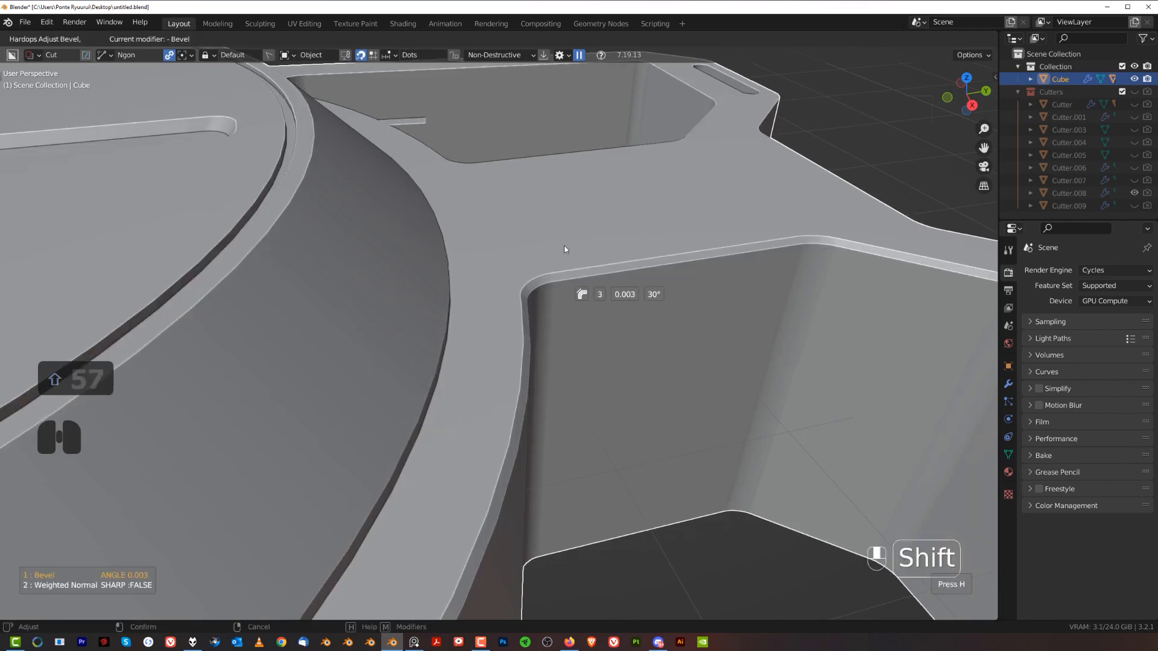
pyautogui.click(516, 253)
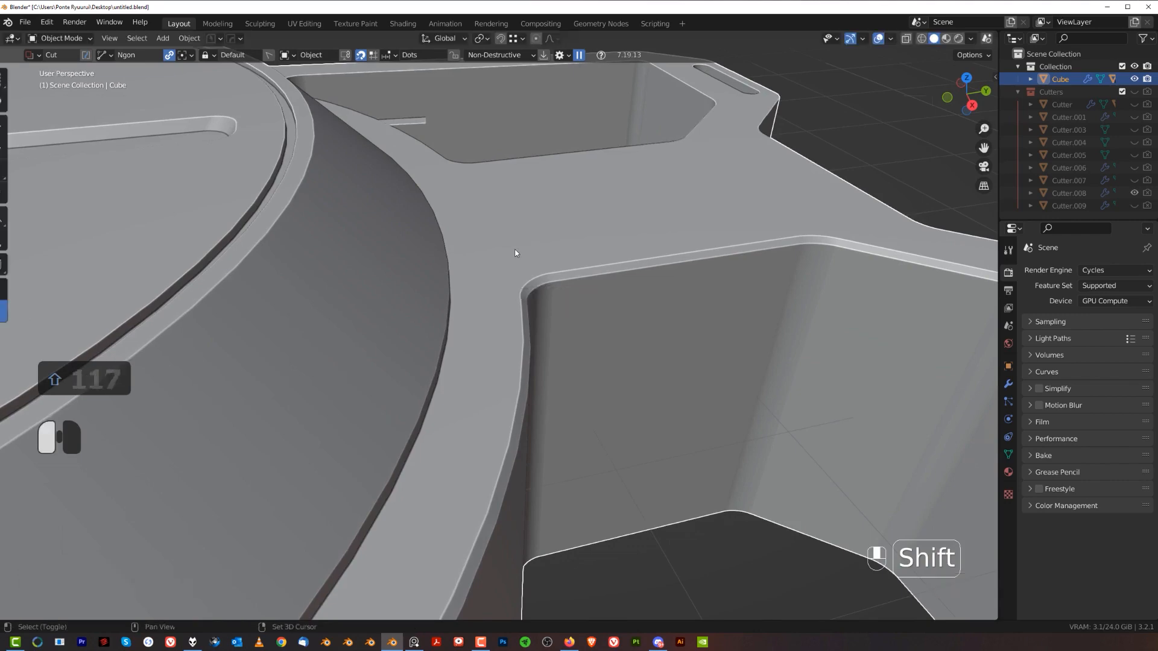
# - Inspect the thinner bevel around the disc, the openings and the body's side grooves
pyautogui.scroll(-4, 517, 254)
pyautogui.moveTo(559, 270); pyautogui.dragTo(522, 265, button='middle')
pyautogui.scroll(3, 522, 265)
pyautogui.moveTo(522, 266); pyautogui.dragTo(610, 193, button='middle')
pyautogui.scroll(-4, 537, 321)
pyautogui.moveTo(537, 321); pyautogui.dragTo(633, 317, button='middle')
pyautogui.keyDown('shift'); pyautogui.moveTo(633, 316); pyautogui.dragTo(594, 307, button='middle'); pyautogui.keyUp('shift')
pyautogui.scroll(3, 594, 307)
pyautogui.moveTo(594, 307); pyautogui.dragTo(606, 262, button='middle')
pyautogui.moveTo(606, 262); pyautogui.dragTo(624, 306, button='middle')
pyautogui.scroll(3, 623, 306)
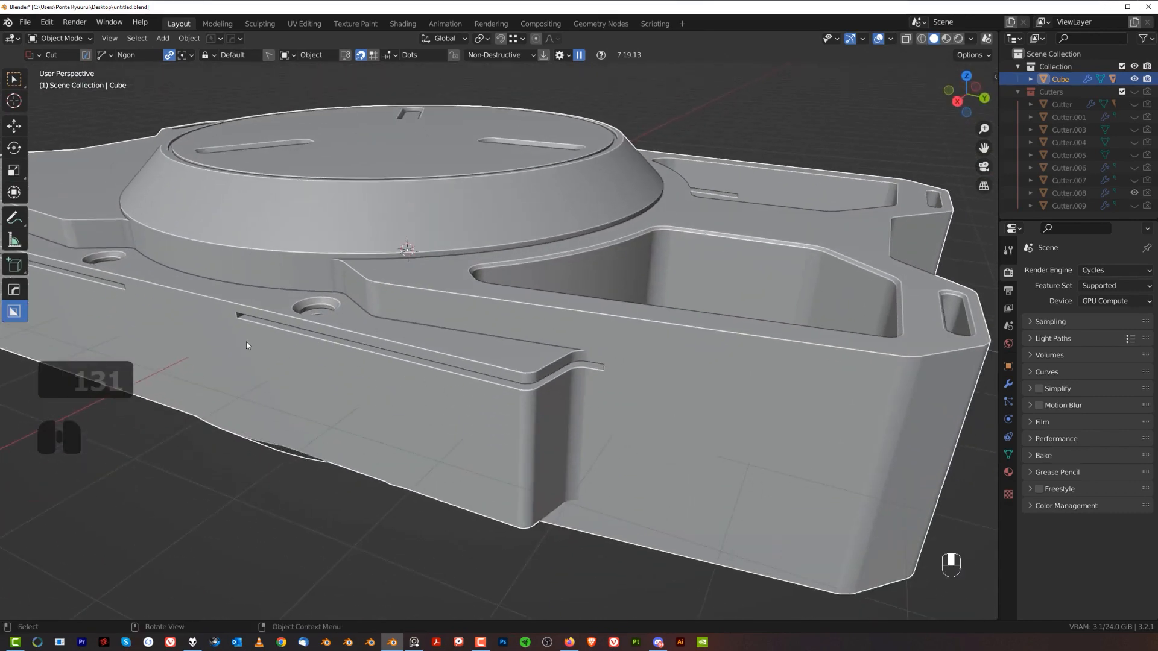
# - Examine the solid end of the body opposite the two openings
pyautogui.scroll(-4, 545, 401)
pyautogui.moveTo(546, 401); pyautogui.dragTo(617, 426, button='middle')
pyautogui.scroll(3, 617, 427)
pyautogui.moveTo(431, 260); pyautogui.dragTo(571, 410, button='middle')
pyautogui.scroll(-5, 468, 342)
pyautogui.press('`')
pyautogui.press('KP_5')
pyautogui.scroll(3, 561, 386)
pyautogui.moveTo(559, 343); pyautogui.dragTo(568, 367, button='middle')
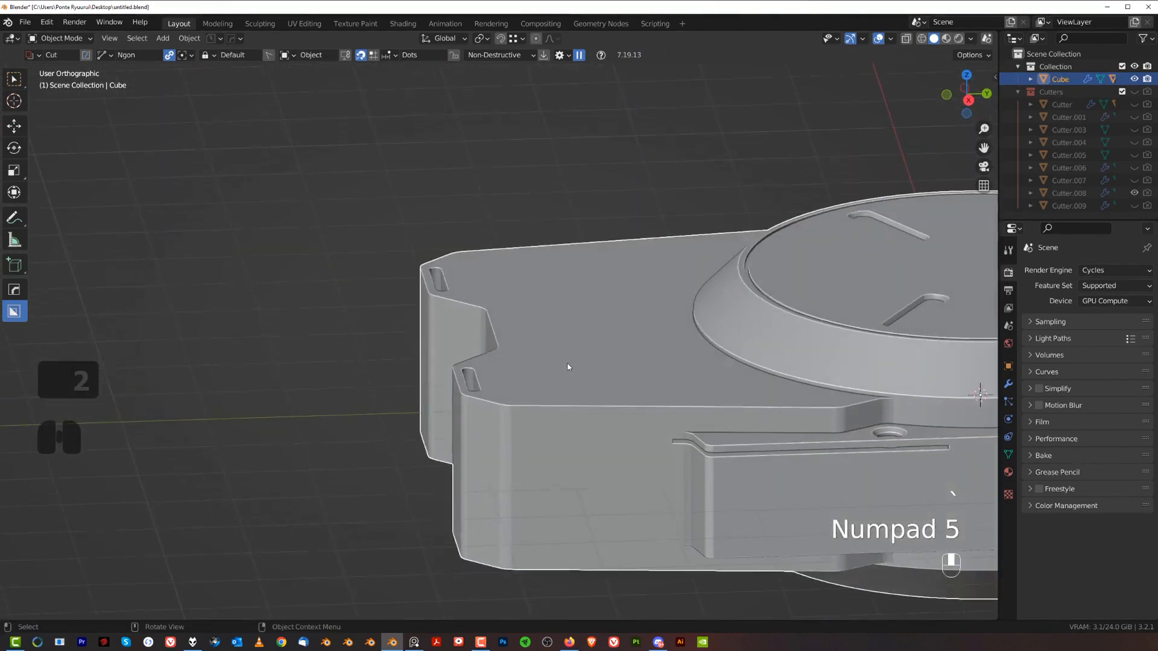
# - Add a mesh cylinder with 32 vertices, 1 m radius and 2 m depth at the origin, working in right orthographic view
pyautogui.press('KP_5')
pyautogui.press('`')
pyautogui.click(757, 401)
pyautogui.press('KP_5')
pyautogui.press('d')
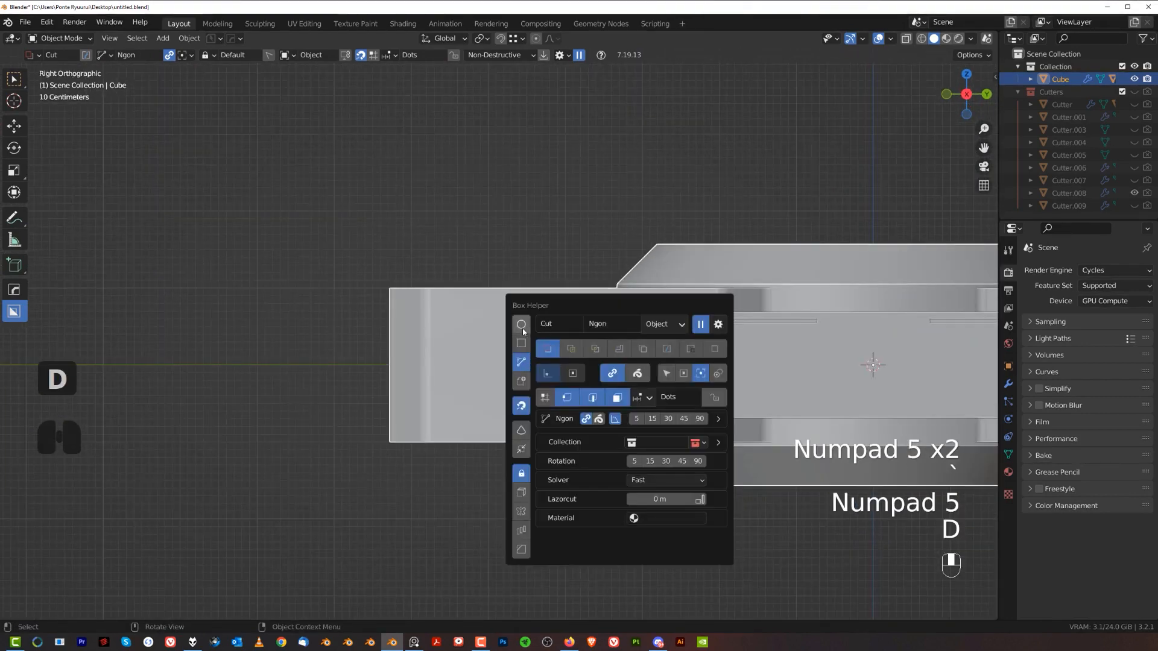
pyautogui.click(603, 335)
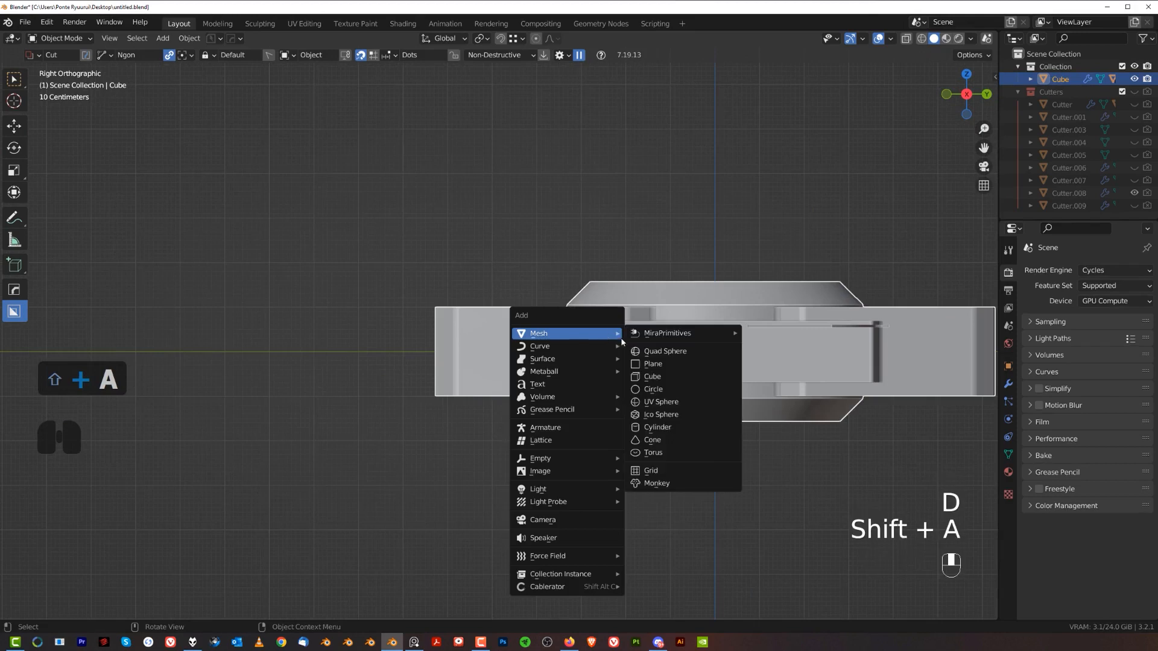
pyautogui.click(673, 428)
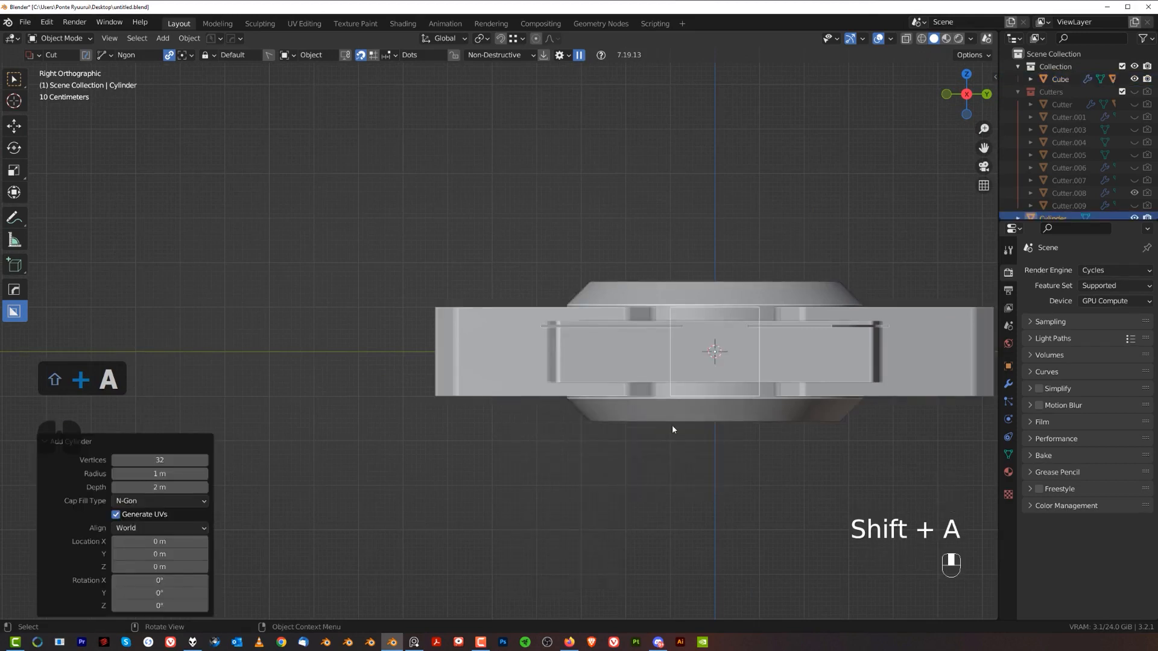
pyautogui.press('g')
pyautogui.press('y')
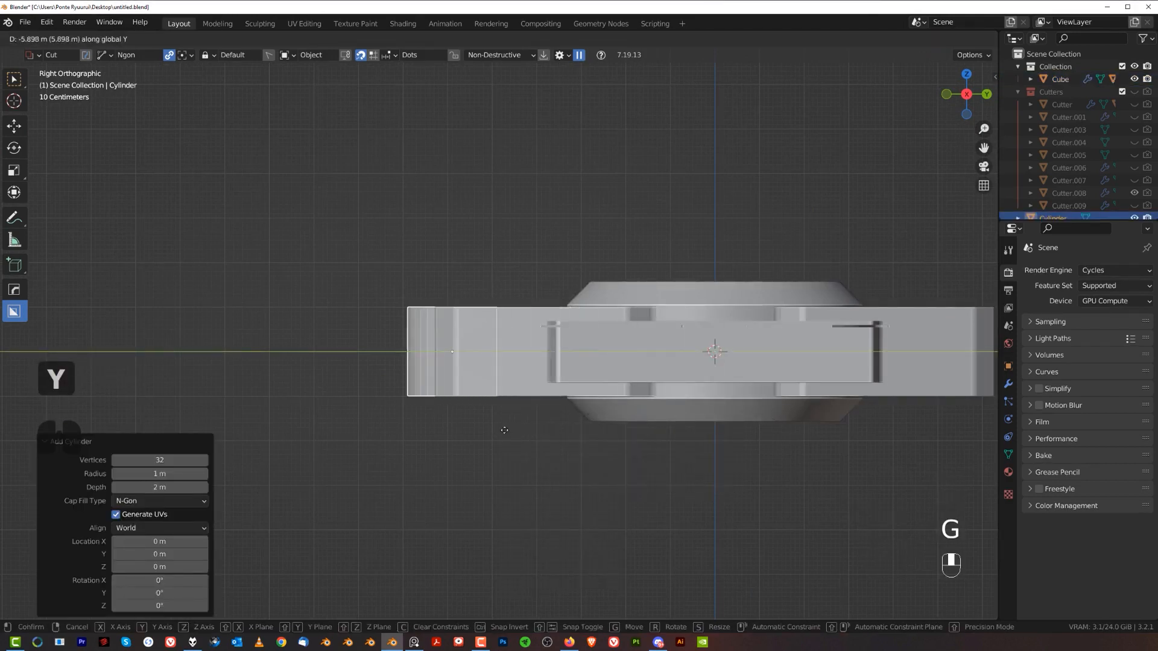
pyautogui.click(483, 430)
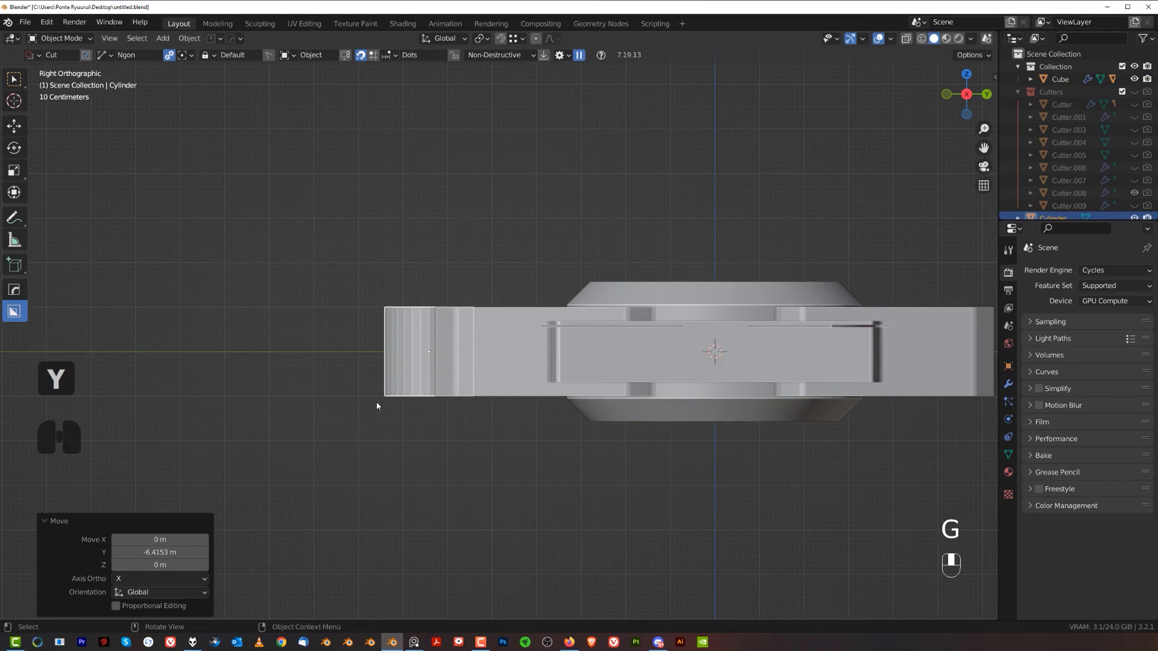
# - Replace the cylinder with a new 80-vertex one, 1 m in radius and 2 m deep, rotated 90° about the Y axis
pyautogui.press('x')
pyautogui.hotkey('shift', 'a')
pyautogui.moveTo(417, 409)
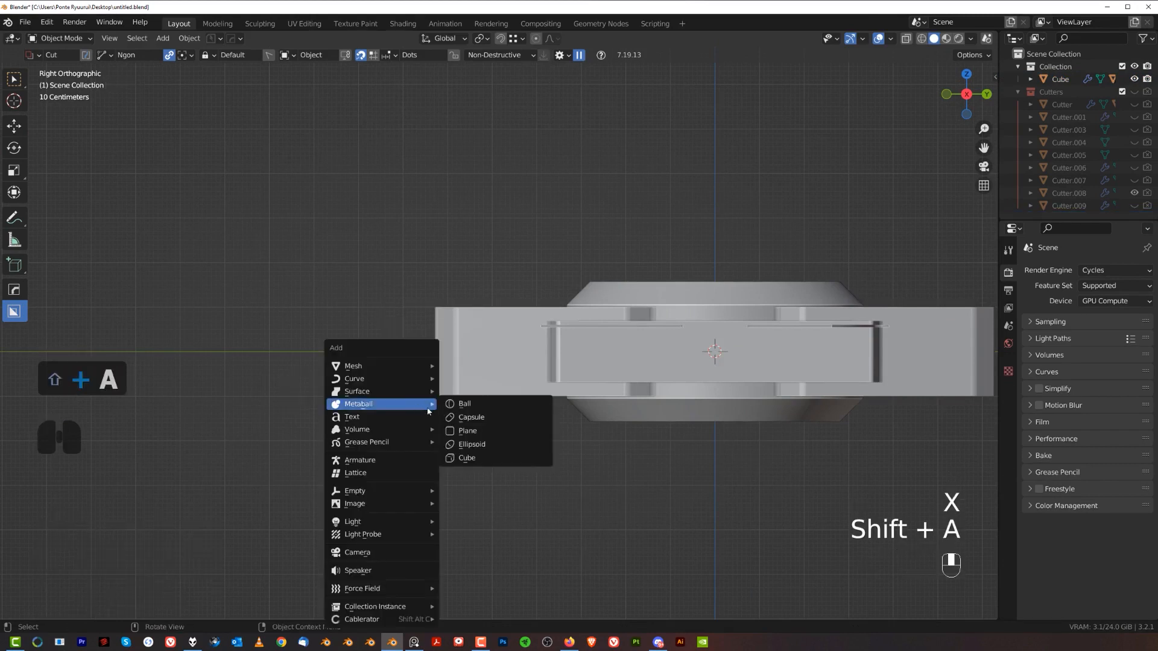
pyautogui.moveTo(396, 368)
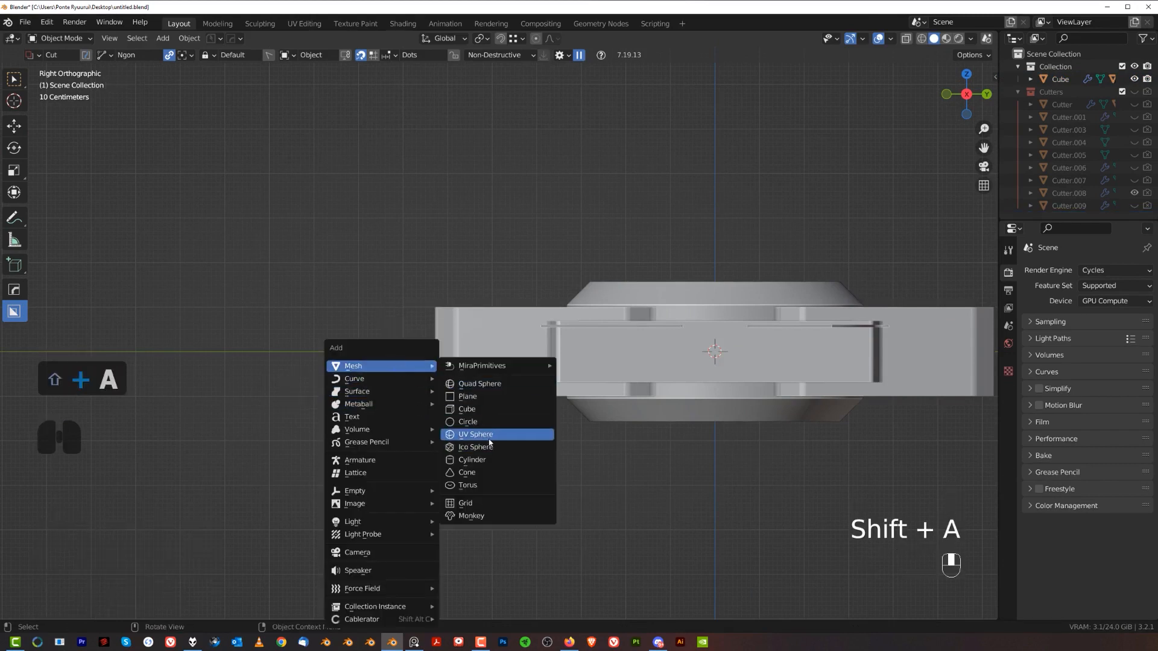
pyautogui.click(489, 460)
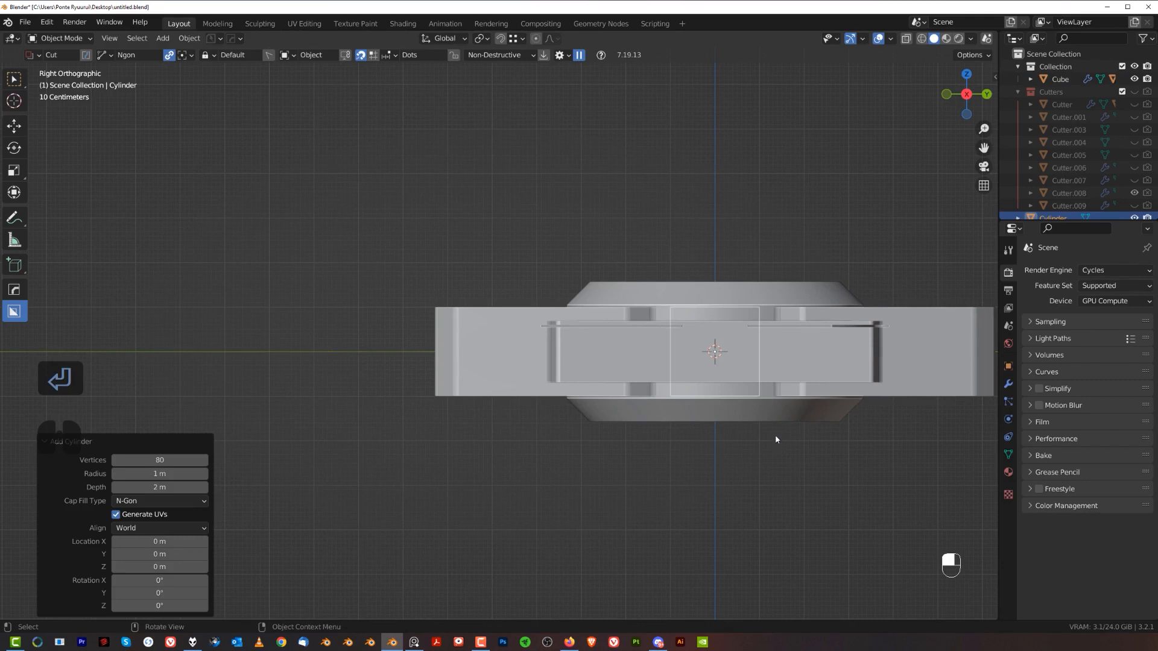
pyautogui.press('r')
pyautogui.press('Return')
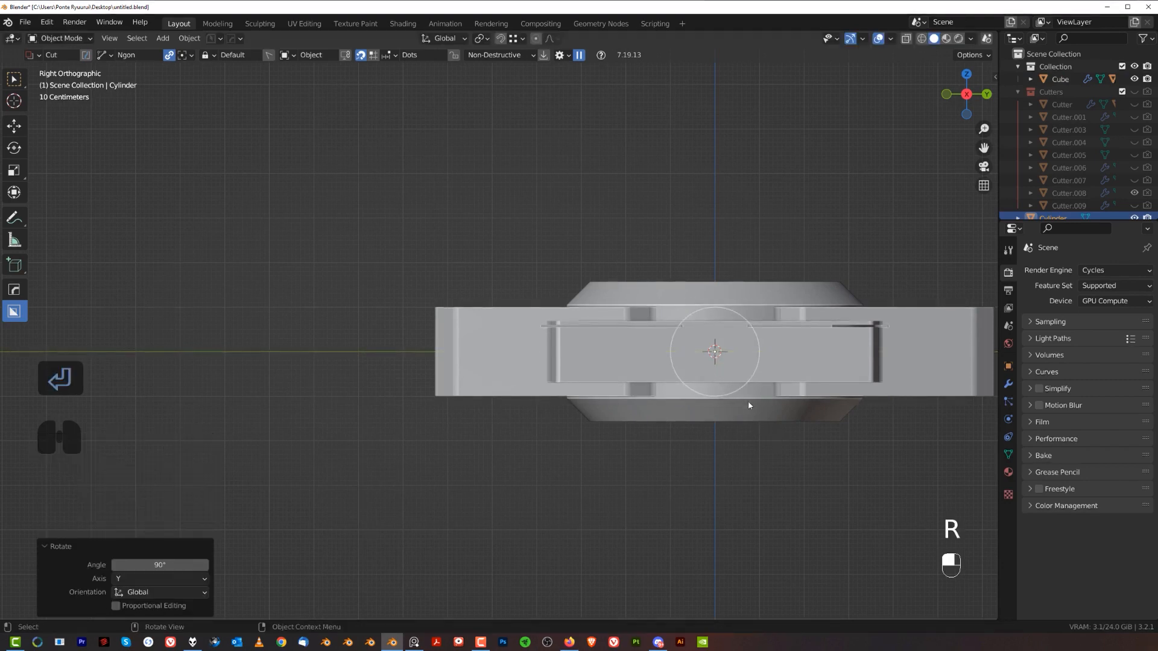
# - Move the cylinder about -6.11 m along Y to the body's solid end and scale it uniformly to about 0.757
pyautogui.press('g')
pyautogui.press('y')
pyautogui.click(558, 366)
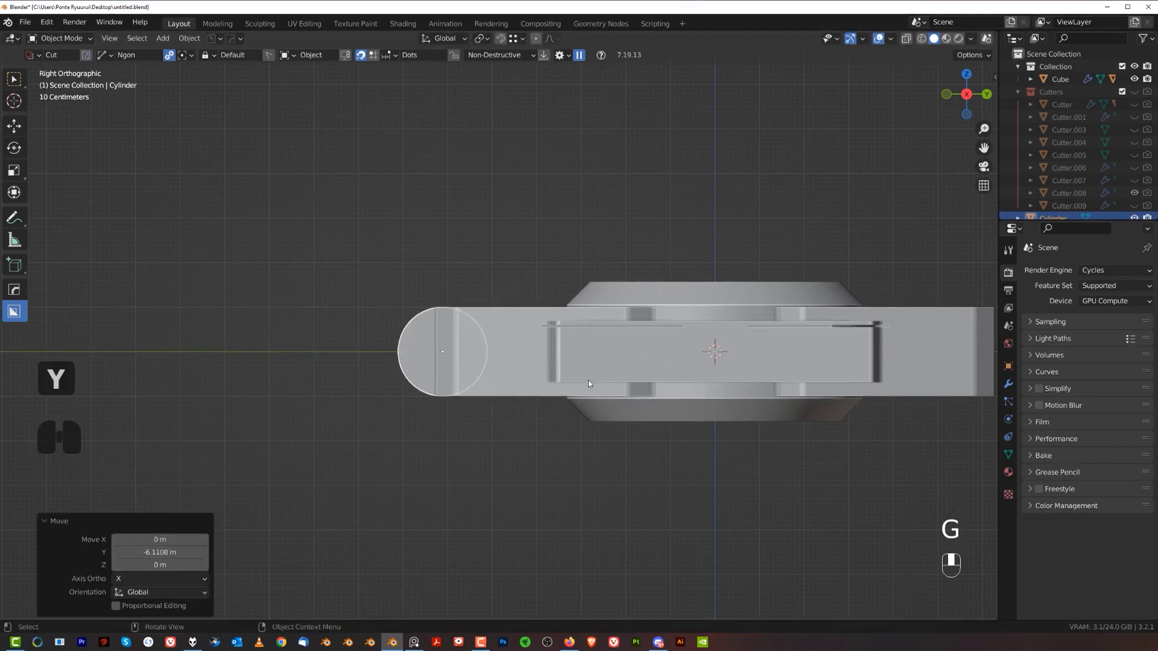
pyautogui.press('s')
pyautogui.click(551, 383)
# - Stretch the cylinder by a factor of 5 along X and move it about 0.85 m along Y into the body
pyautogui.moveTo(551, 383); pyautogui.dragTo(594, 422, button='middle')
pyautogui.press('s')
pyautogui.press('x')
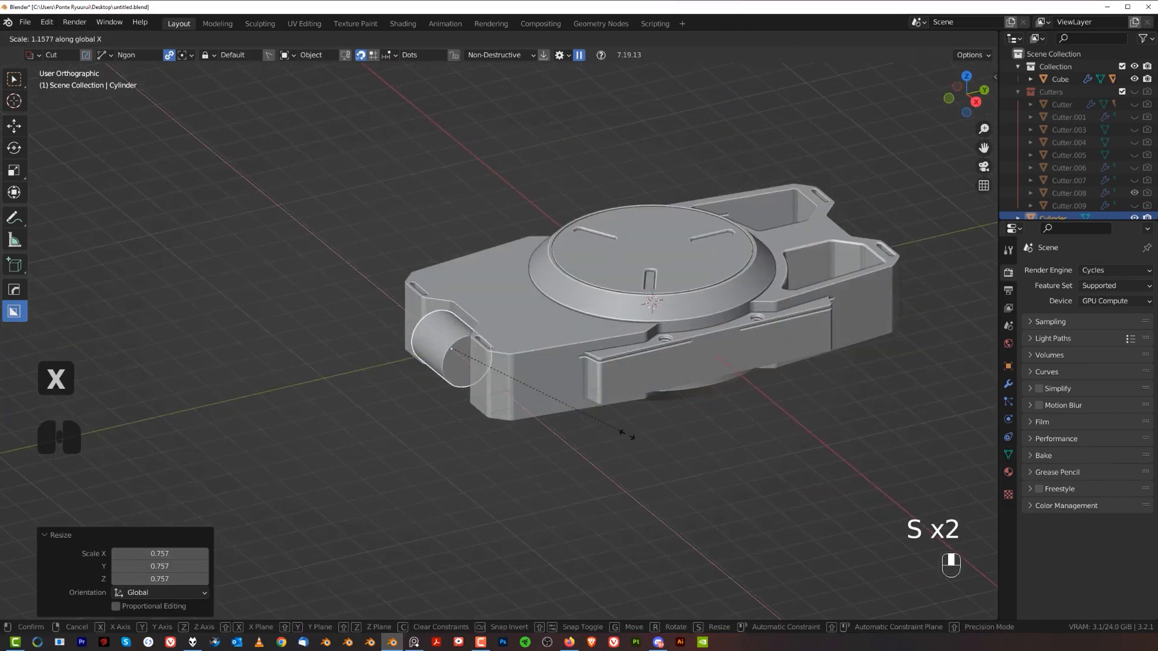
pyautogui.click(234, 59)
pyautogui.press('KP_7')
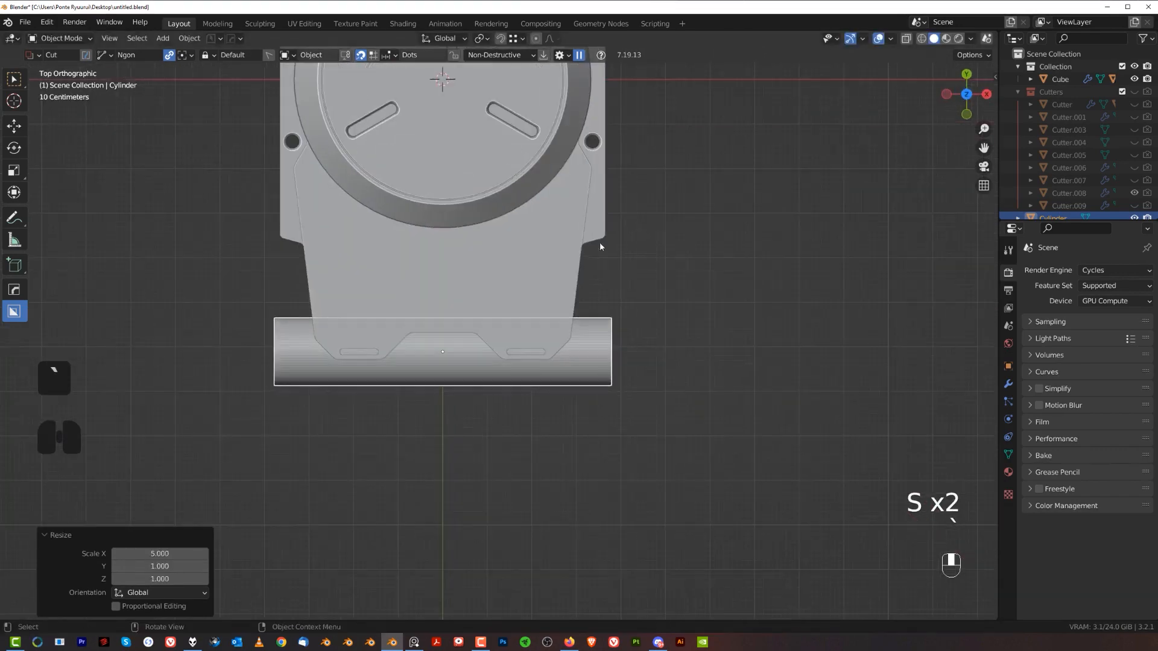
pyautogui.press('g')
pyautogui.press('y')
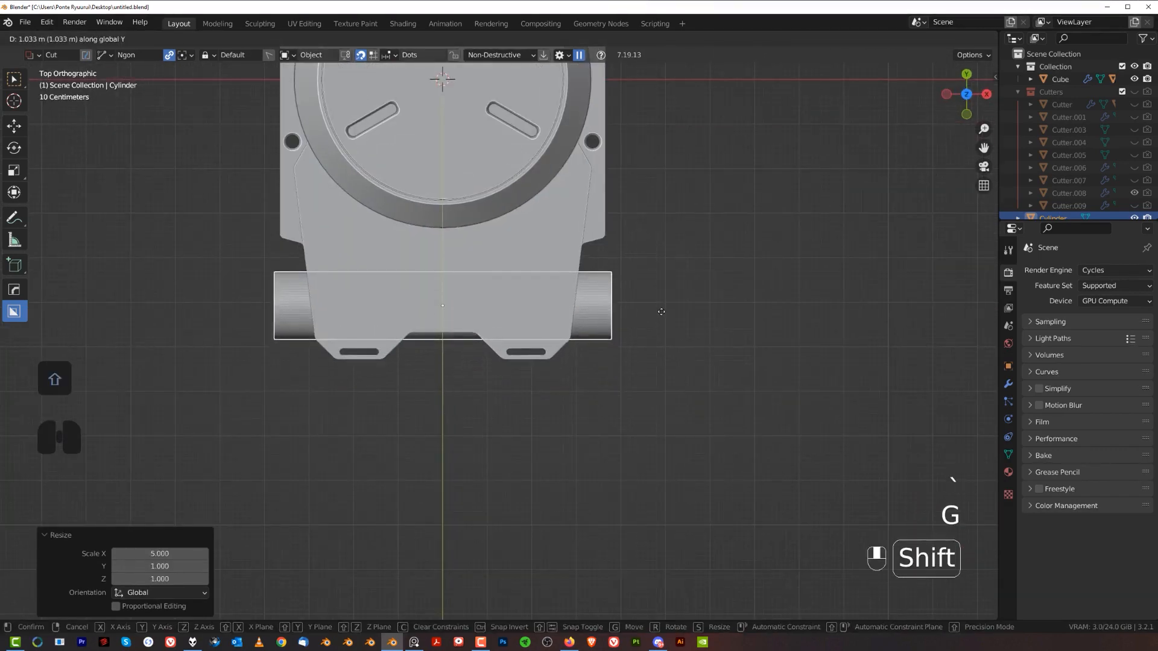
pyautogui.click(661, 312)
# - Shorten the cylinder along X to a scale of about 0.915 and shift it about -0.057 m along Y
pyautogui.press('KP_5')
pyautogui.moveTo(661, 311); pyautogui.dragTo(700, 331, button='middle')
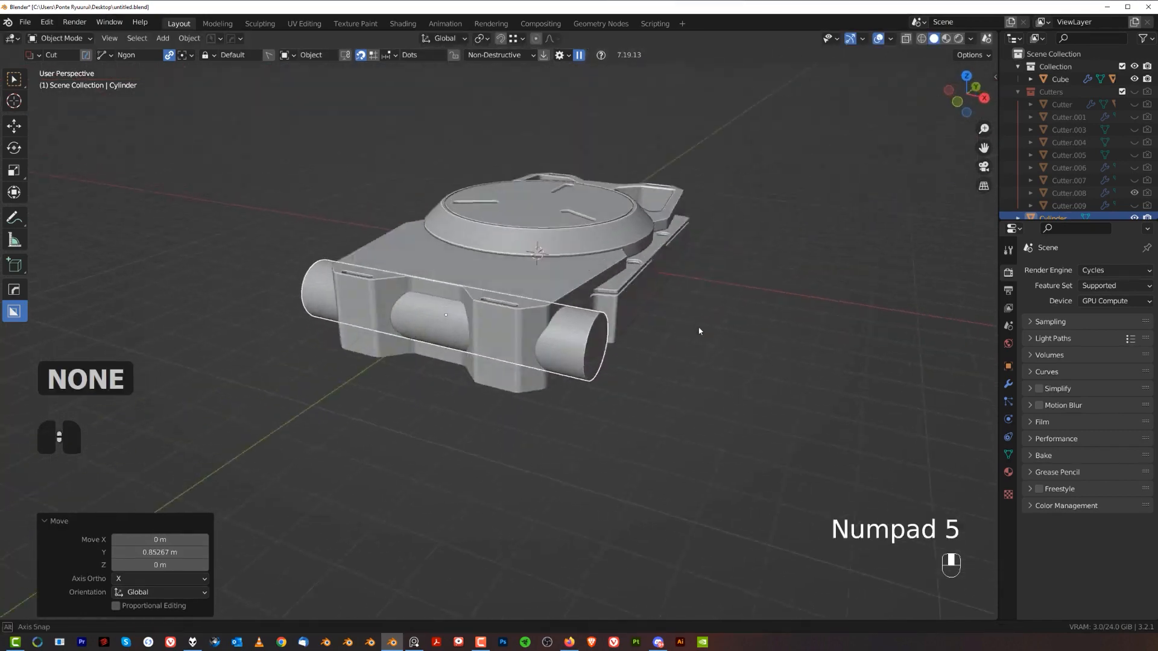
pyautogui.scroll(2, 699, 332)
pyautogui.press('s')
pyautogui.press('x')
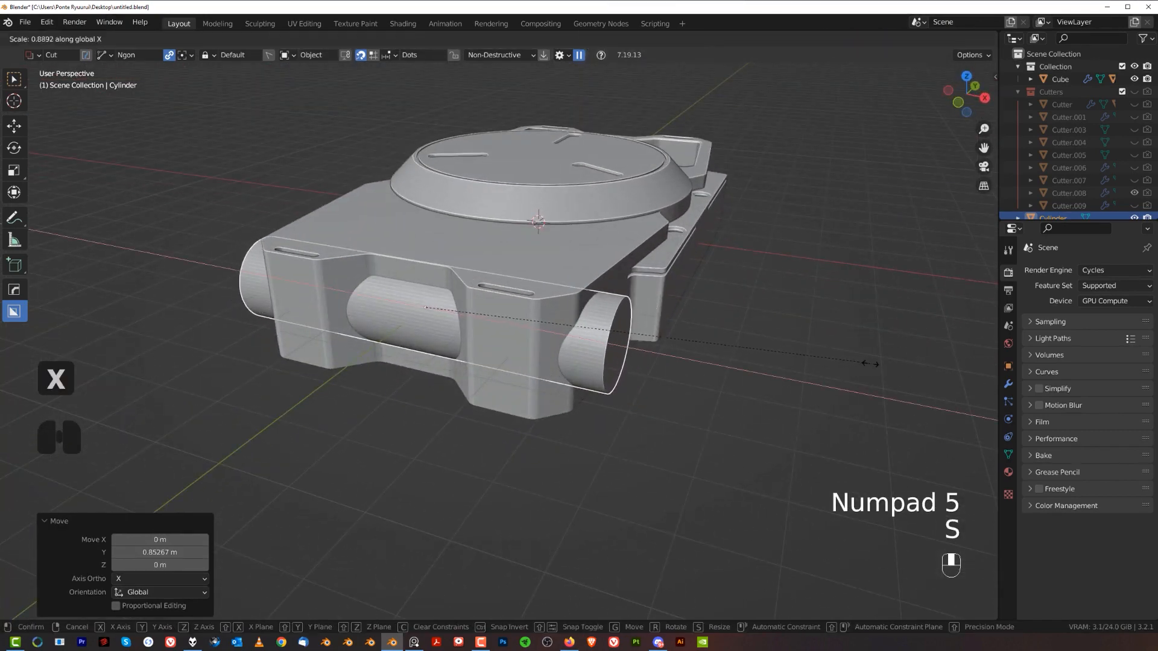
pyautogui.click(883, 366)
pyautogui.moveTo(729, 341); pyautogui.dragTo(695, 333, button='middle')
pyautogui.scroll(2, 694, 334)
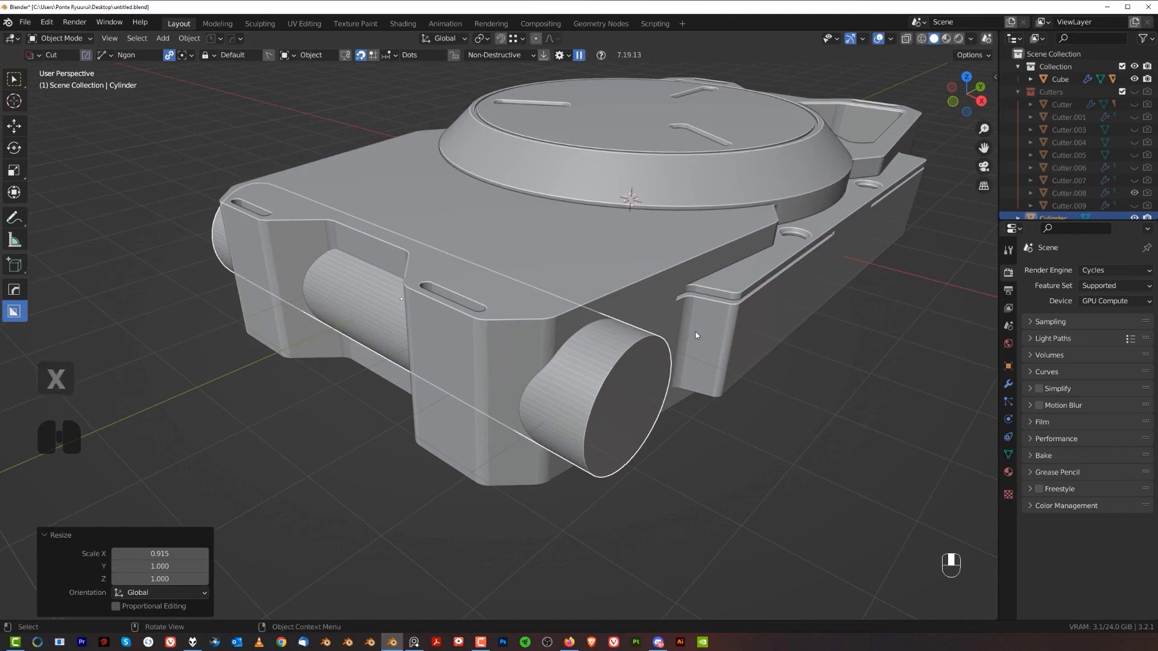
pyautogui.press('g')
pyautogui.press('y')
pyautogui.click(665, 349)
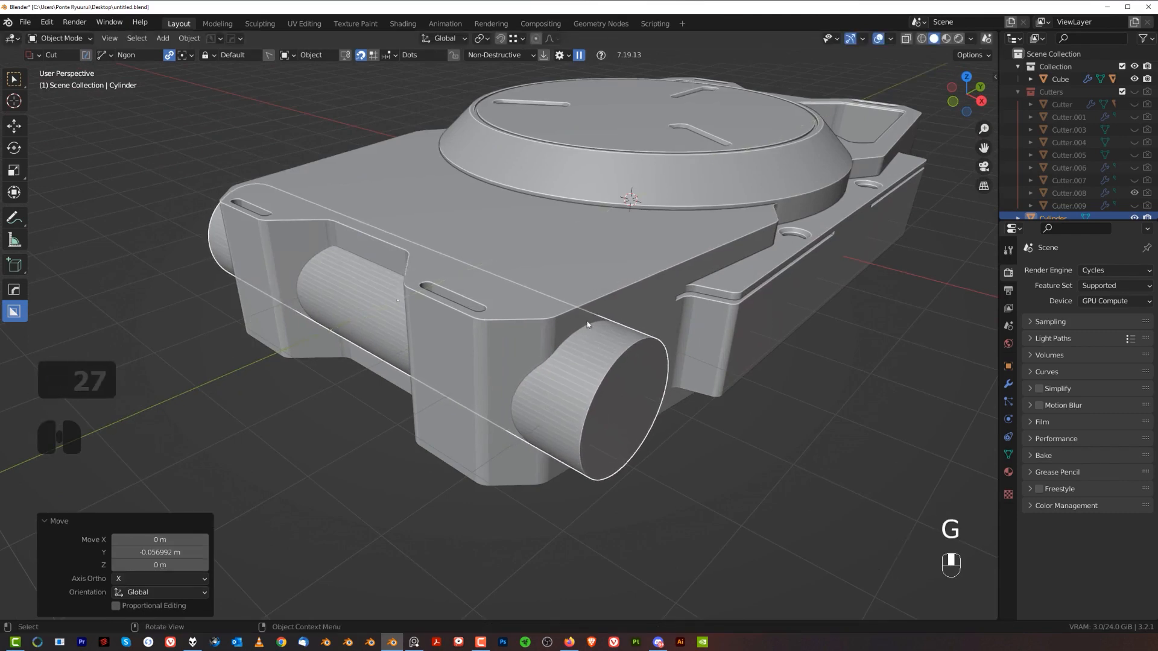
# - Add about 57 evenly spaced loop cuts around the cylinder along its length, without sliding them
pyautogui.press('Tab')
pyautogui.hotkey('ctrl', 'r')
pyautogui.scroll(20, 572, 365)
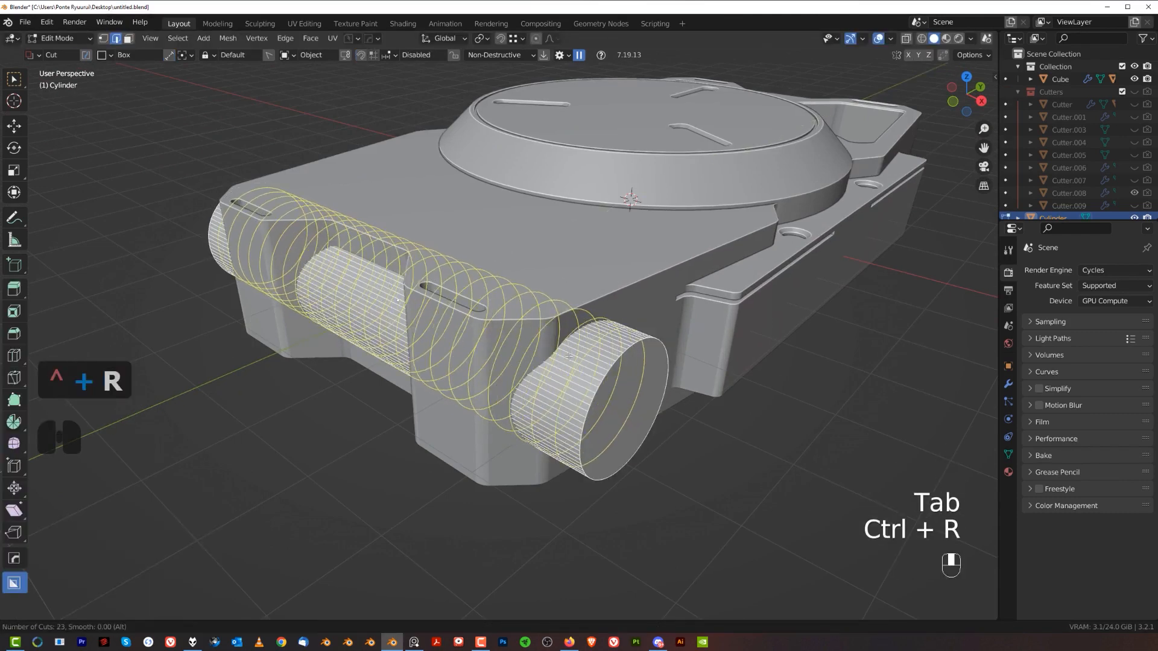
pyautogui.scroll(19, 604, 340)
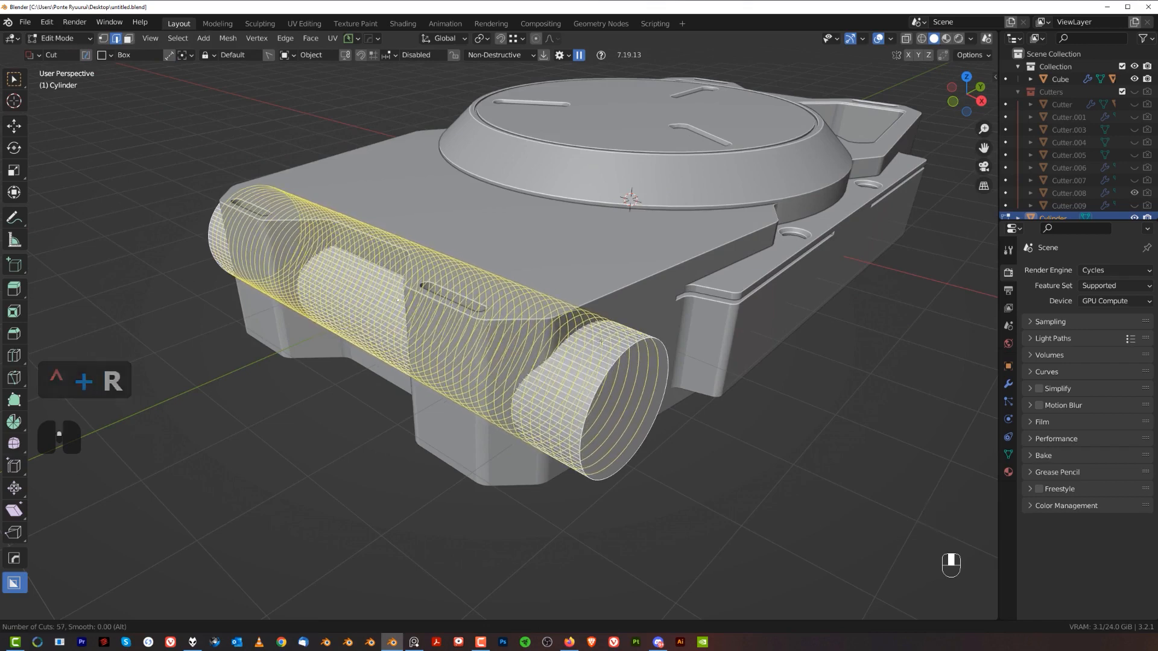
pyautogui.click(603, 349)
pyautogui.rightClick(603, 348)
pyautogui.press('Tab')
# - Apply HardOps Sharpen to the cylinder with 30° sharpness and 60° auto smooth
pyautogui.scroll(4, 594, 278)
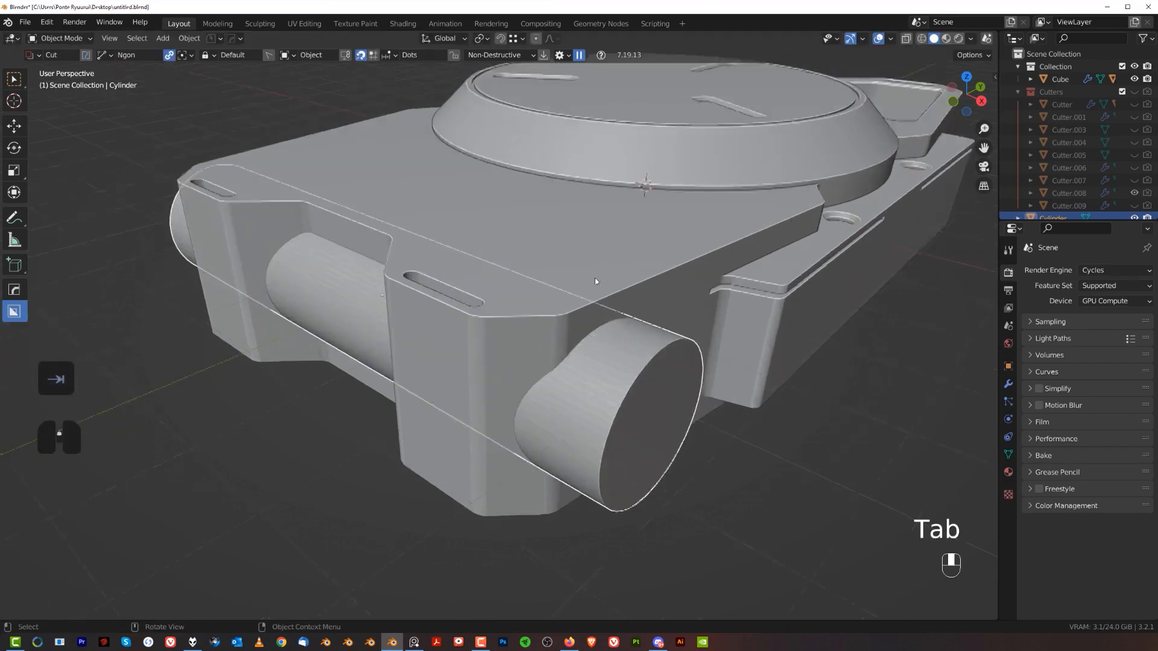
pyautogui.press('q')
pyautogui.click(594, 287)
pyautogui.moveTo(594, 287); pyautogui.dragTo(596, 320, button='middle')
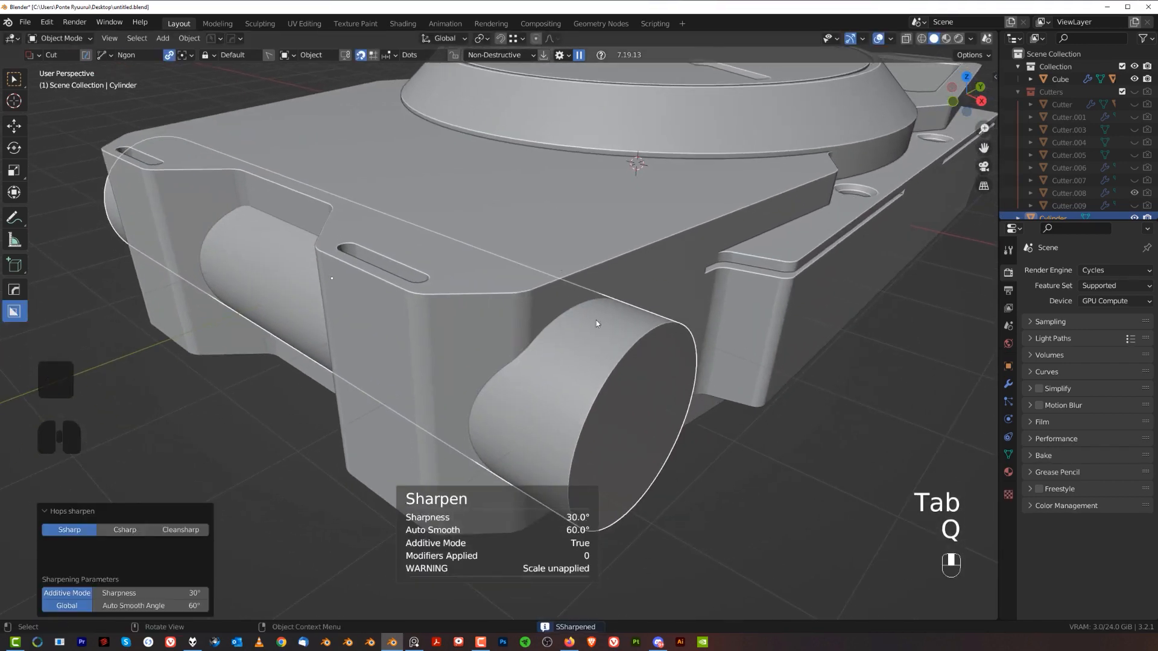
# - Join the cylinder to the body with a HardOps Union boolean and apply it using Smart Apply
pyautogui.click(564, 291)
pyautogui.press('q')
pyautogui.moveTo(540, 336)
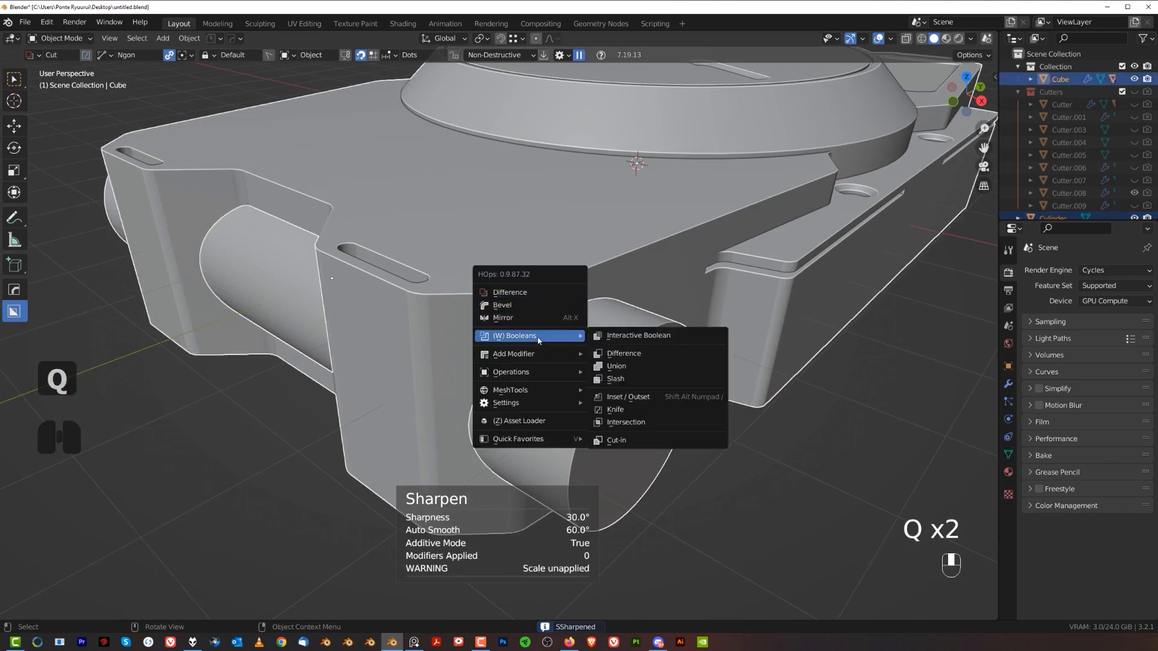
pyautogui.click(609, 367)
pyautogui.press('q')
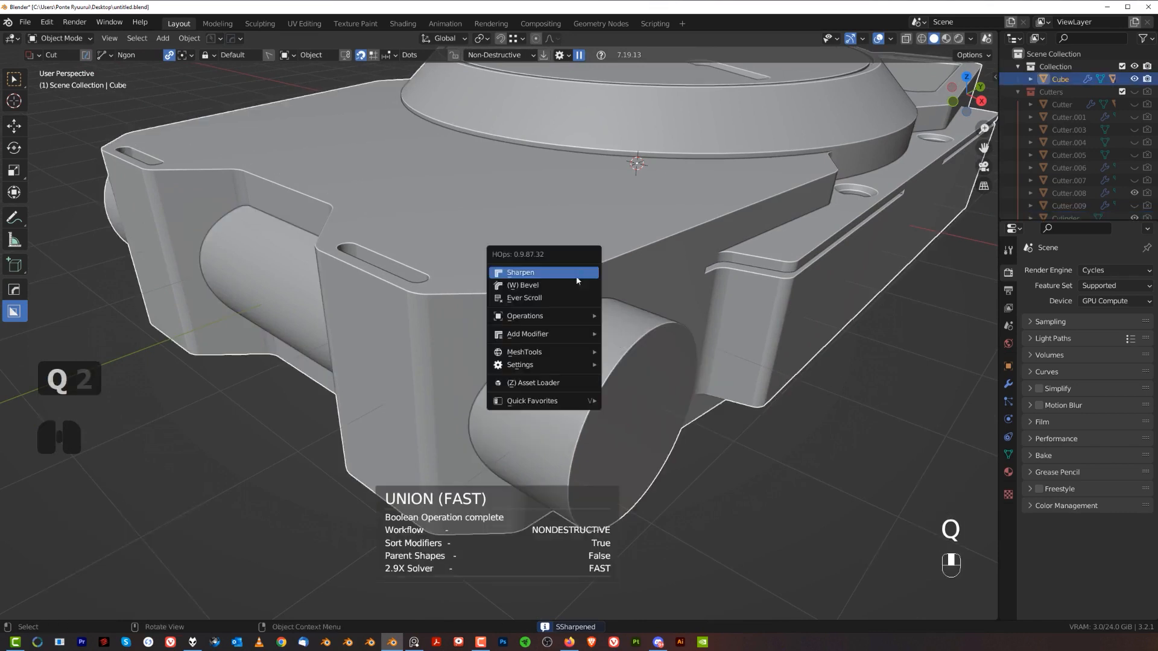
pyautogui.moveTo(564, 320)
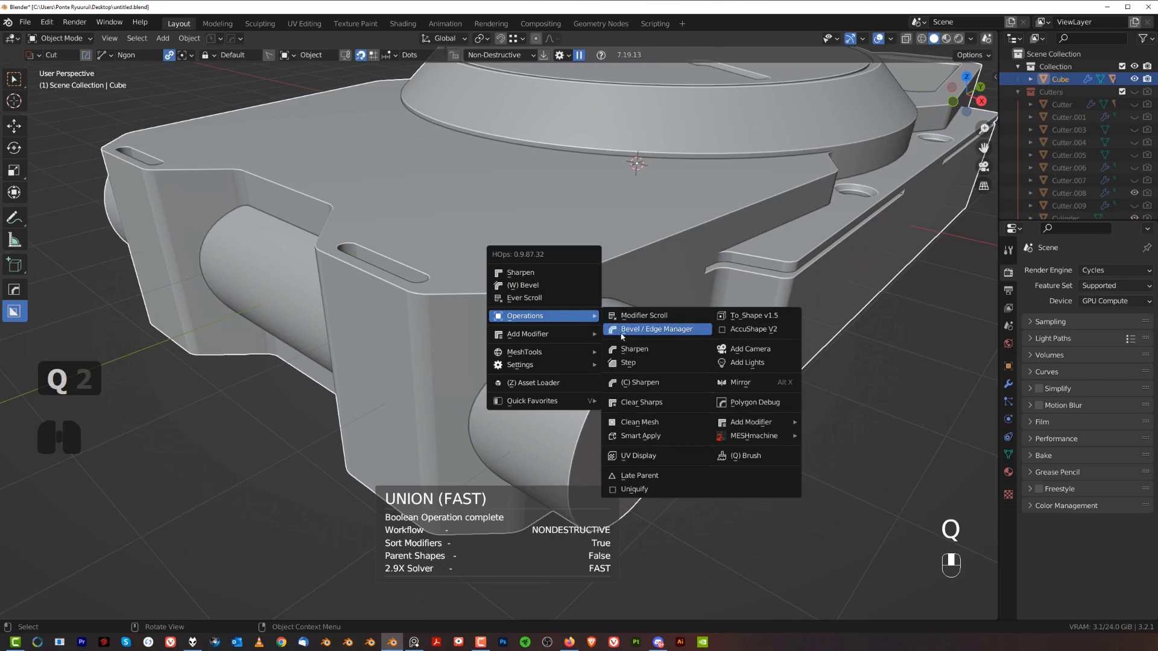
pyautogui.click(658, 436)
# - Run MESHmachine Offset Cut on the edge loop where the cylinder's protruding end meets the body's side
pyautogui.press('Tab')
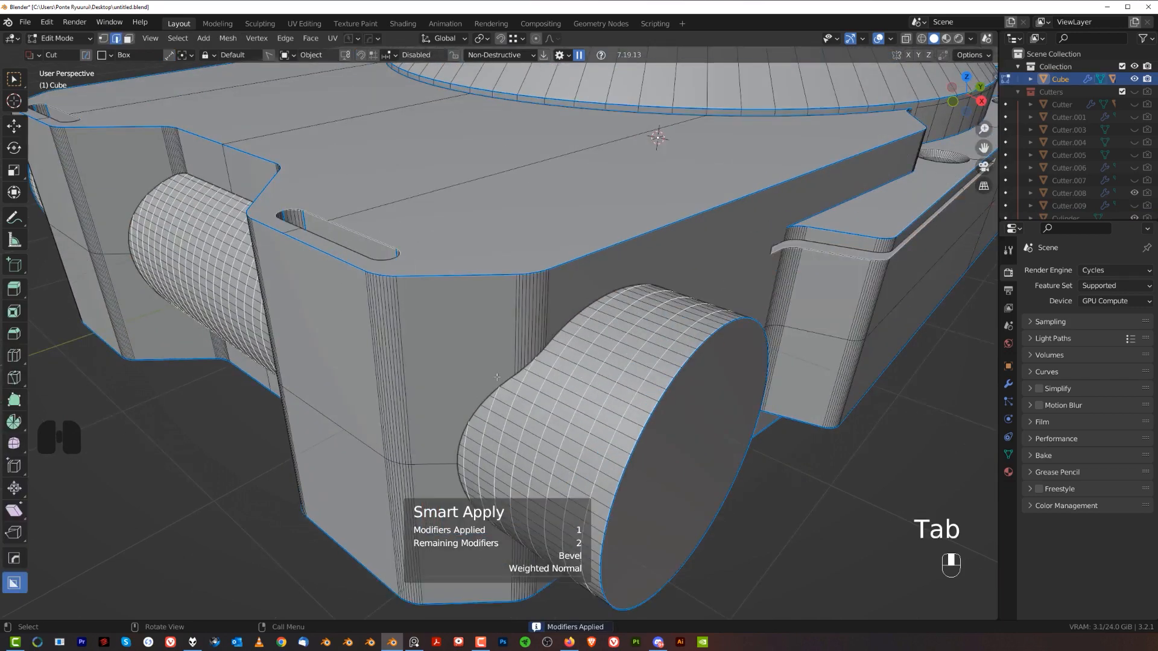
pyautogui.keyDown('alt'); pyautogui.click(499, 383); pyautogui.keyUp('alt')
pyautogui.keyDown('alt'); pyautogui.keyDown('shift'); pyautogui.click(500, 383); pyautogui.keyUp('shift'); pyautogui.keyUp('alt')
pyautogui.moveTo(500, 382); pyautogui.dragTo(550, 302, button='middle')
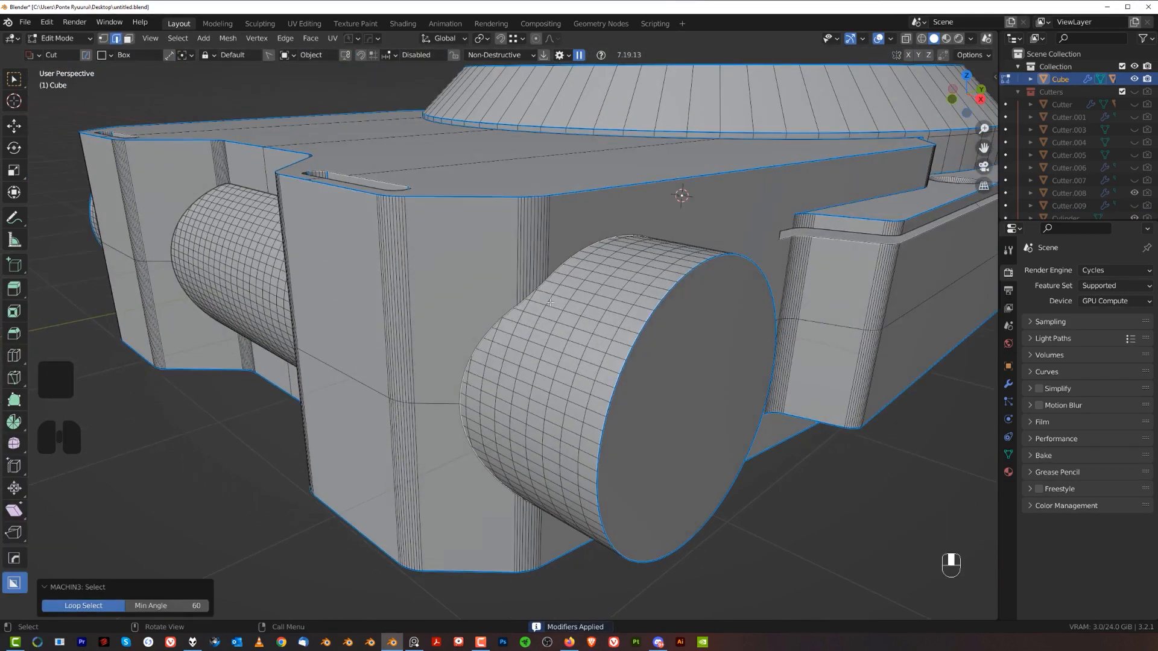
pyautogui.press('y')
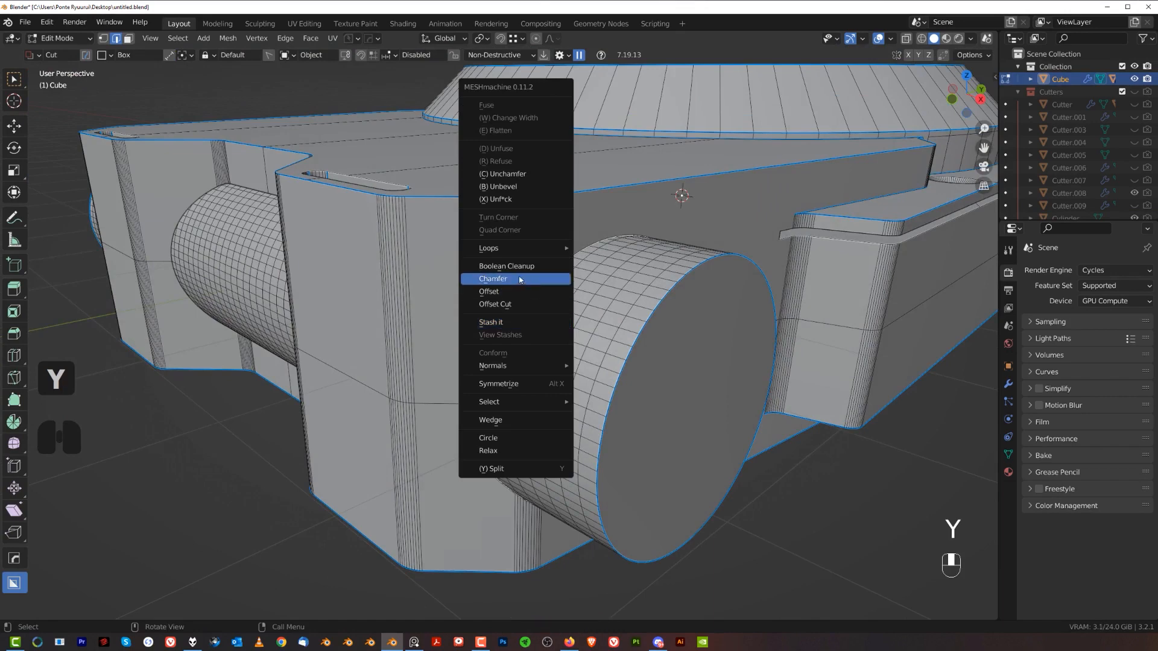
pyautogui.click(528, 310)
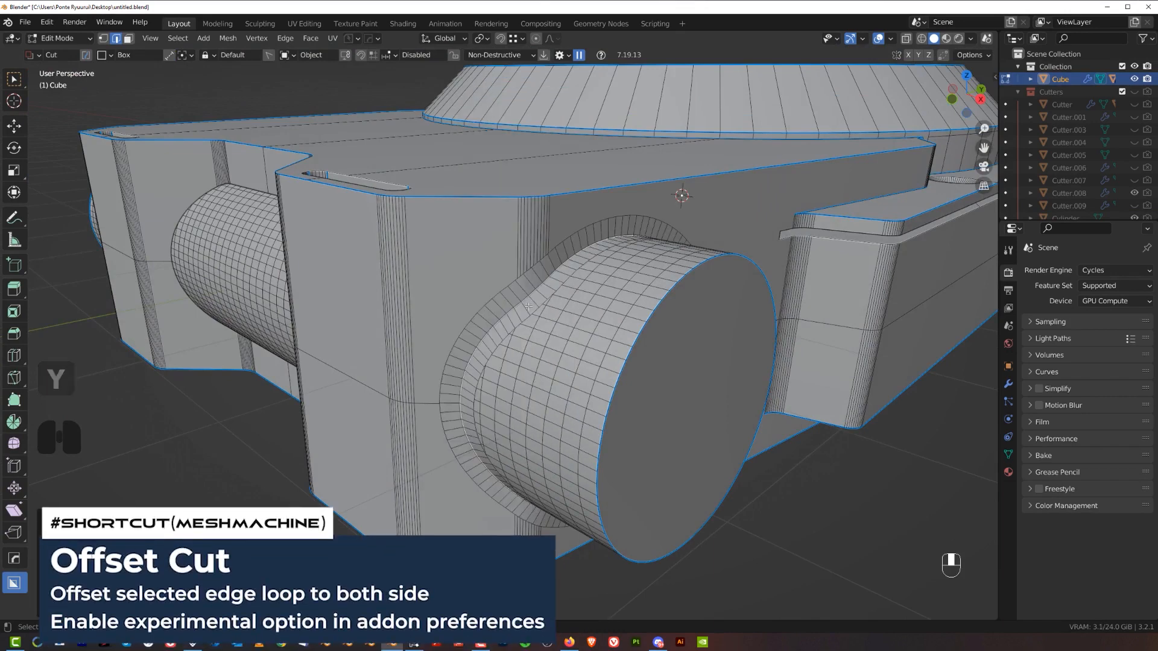
# - Bevel the edge loop around the cylinder's protruding end with many segments to form a smooth, rounded transition into the body
pyautogui.scroll(6, 507, 332)
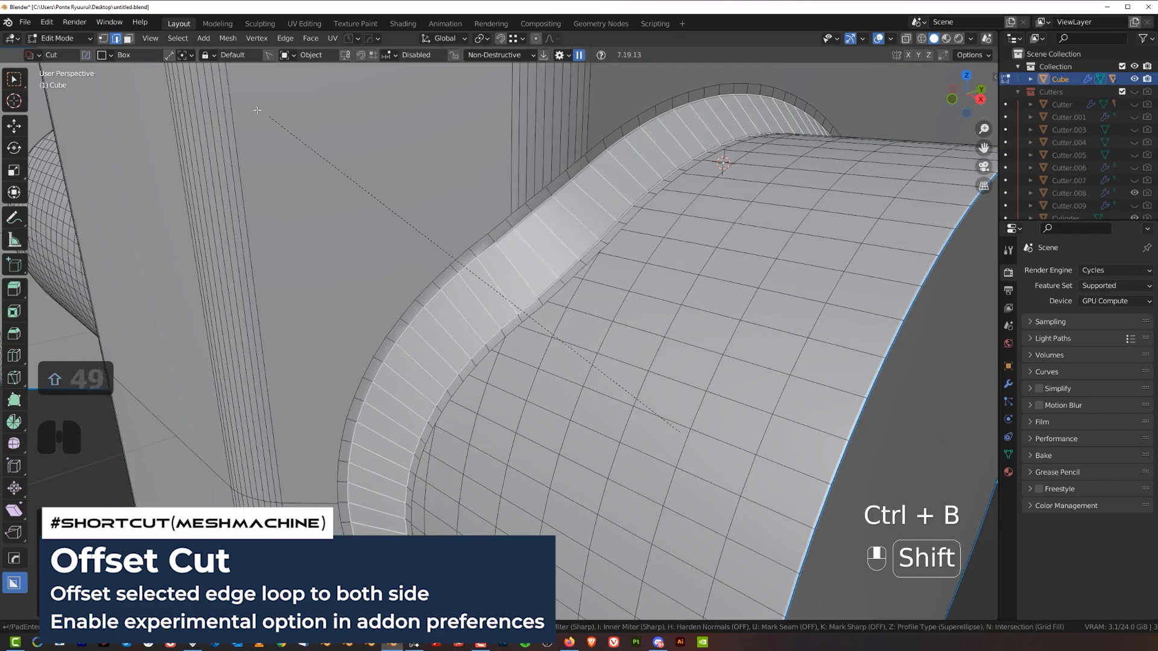
pyautogui.keyDown('shift'); pyautogui.scroll(20, 244, 98); pyautogui.keyUp('shift')
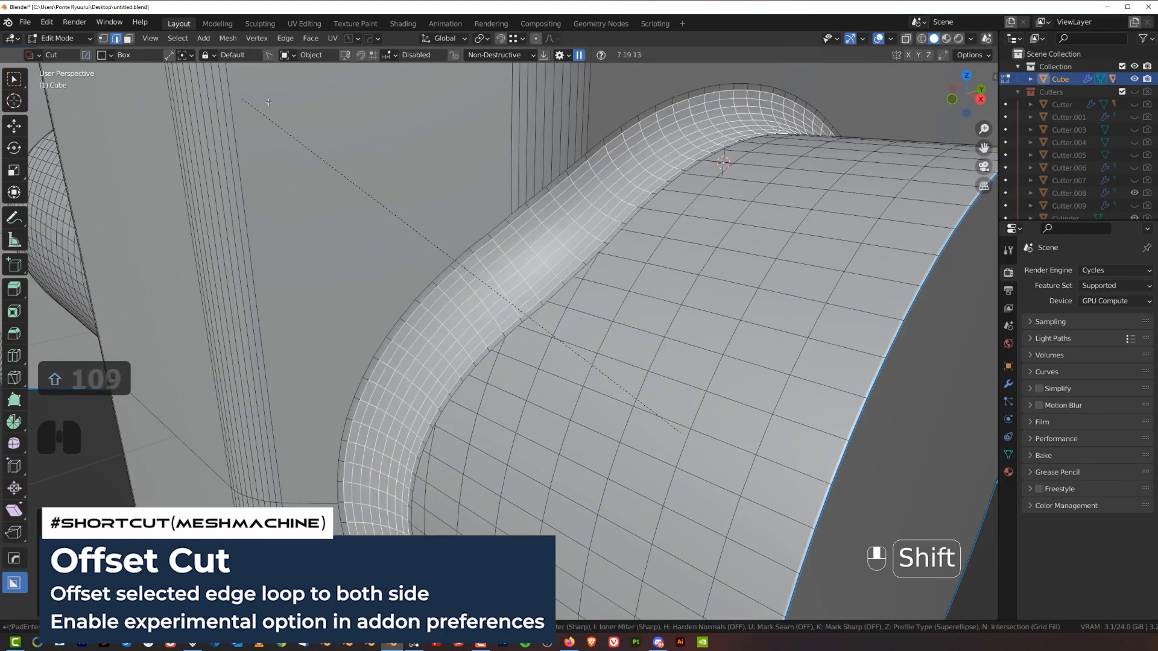
pyautogui.keyDown('shift'); pyautogui.scroll(20, 251, 99); pyautogui.keyUp('shift')
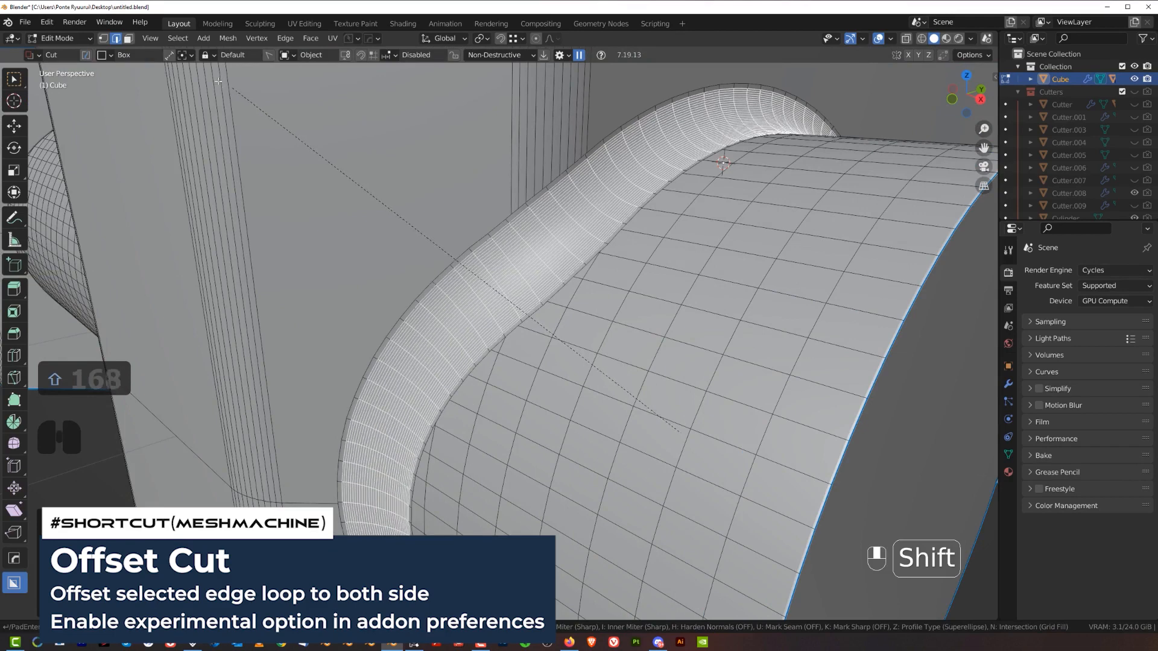
pyautogui.click(440, 275)
pyautogui.press('Tab')
pyautogui.scroll(-8, 441, 275)
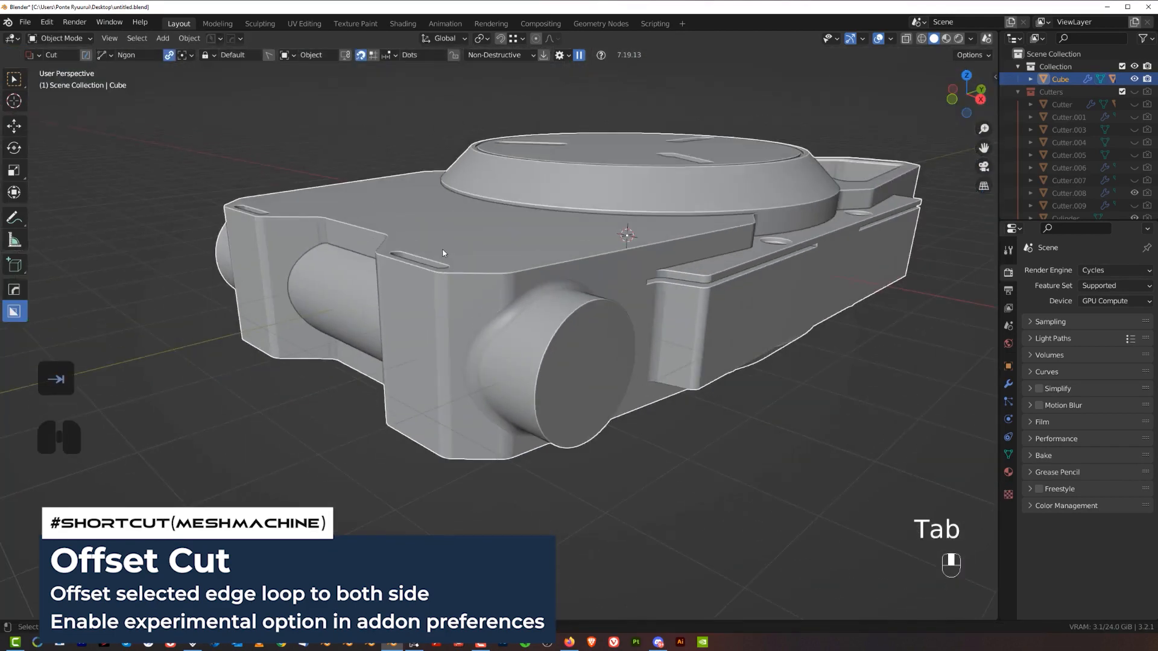
# - Offset Cut the loop around the cylinder's central section at 0.10 width and bevel it about 0.086 m with 32 segments
pyautogui.scroll(3, 464, 308)
pyautogui.moveTo(524, 316); pyautogui.dragTo(500, 290, button='middle')
pyautogui.scroll(3, 671, 196)
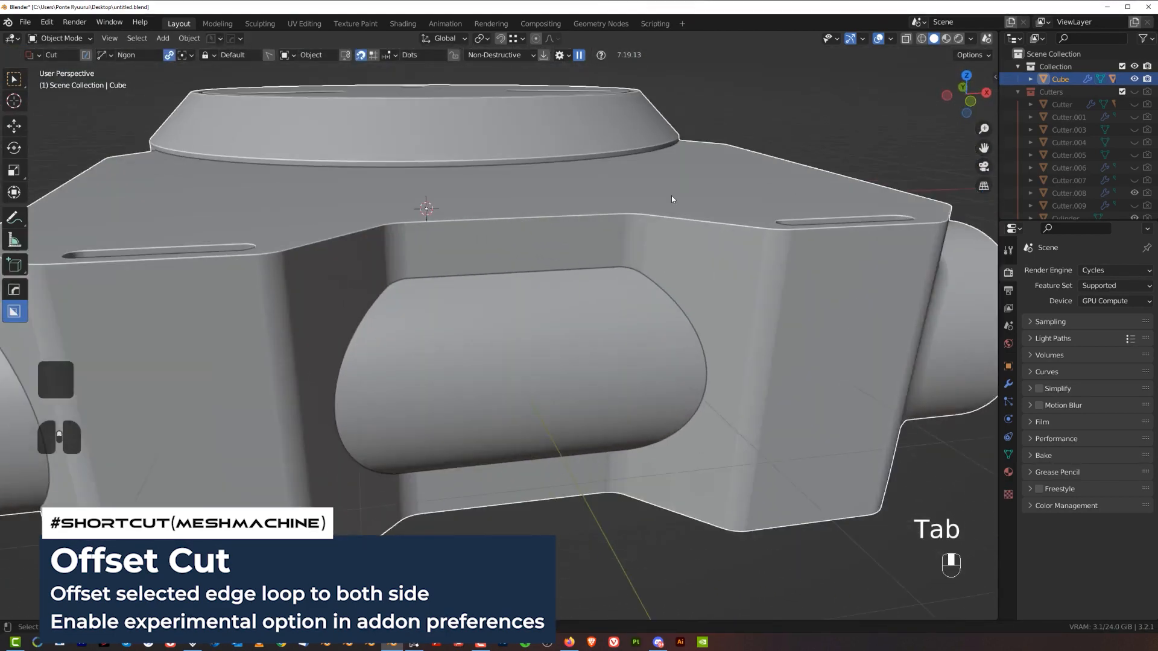
pyautogui.press('Tab')
pyautogui.scroll(2, 757, 278)
pyautogui.keyDown('alt'); pyautogui.click(758, 287); pyautogui.keyUp('alt')
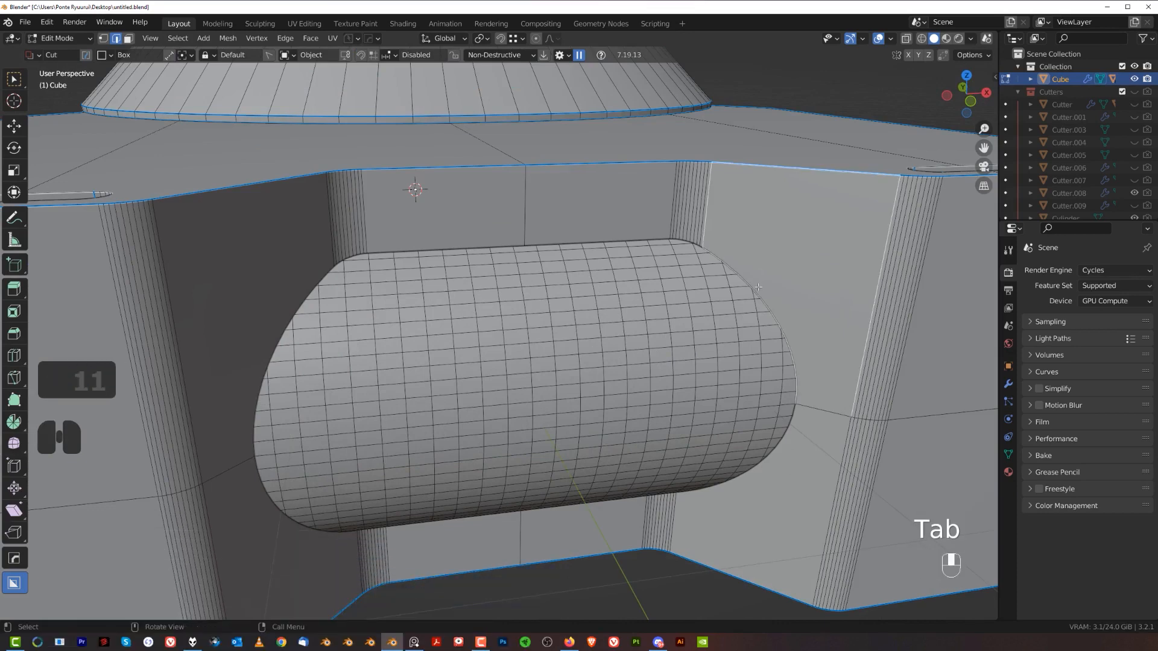
pyautogui.keyDown('alt'); pyautogui.click(756, 293); pyautogui.keyUp('alt')
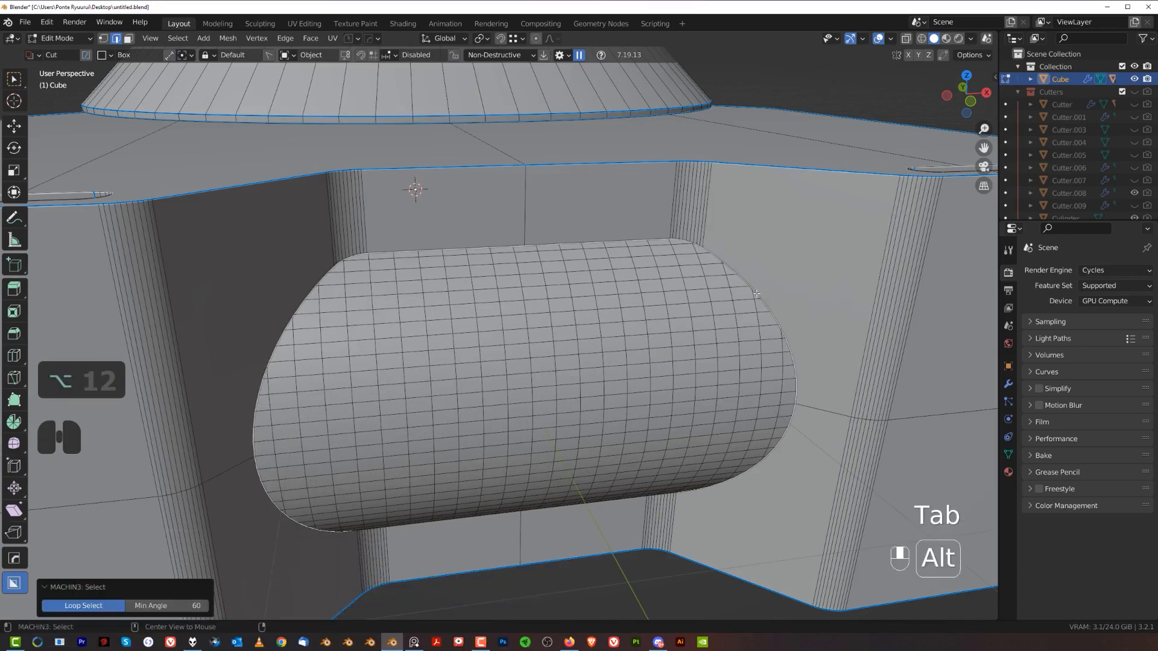
pyautogui.press('y')
pyautogui.click(565, 296)
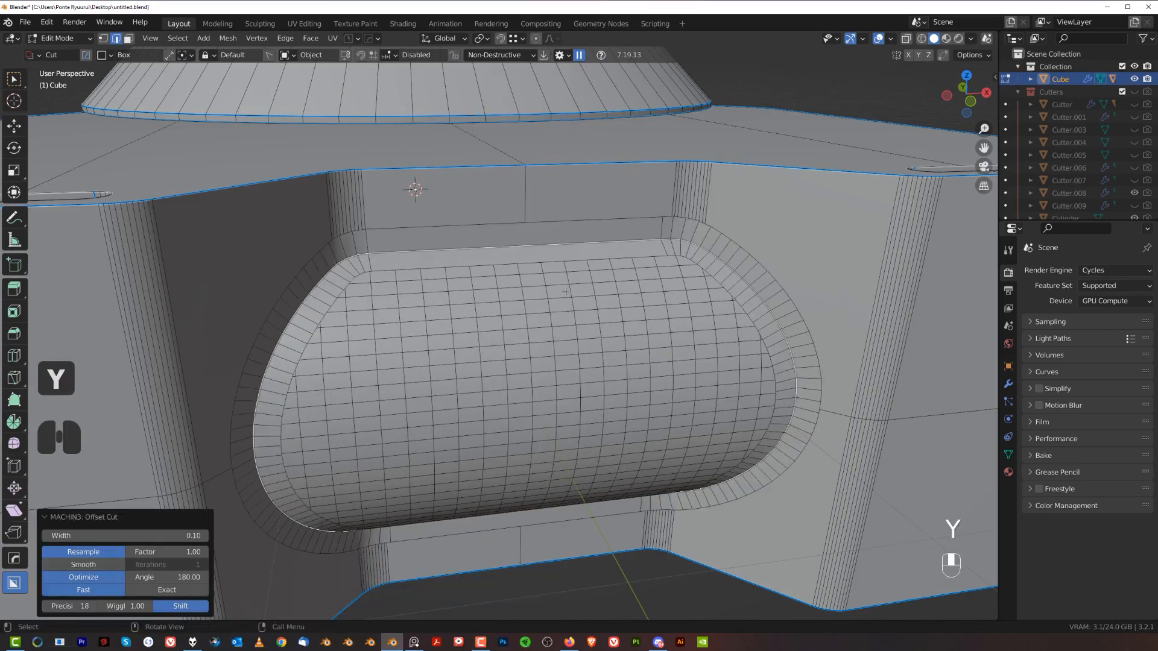
pyautogui.hotkey('ctrl', 'b')
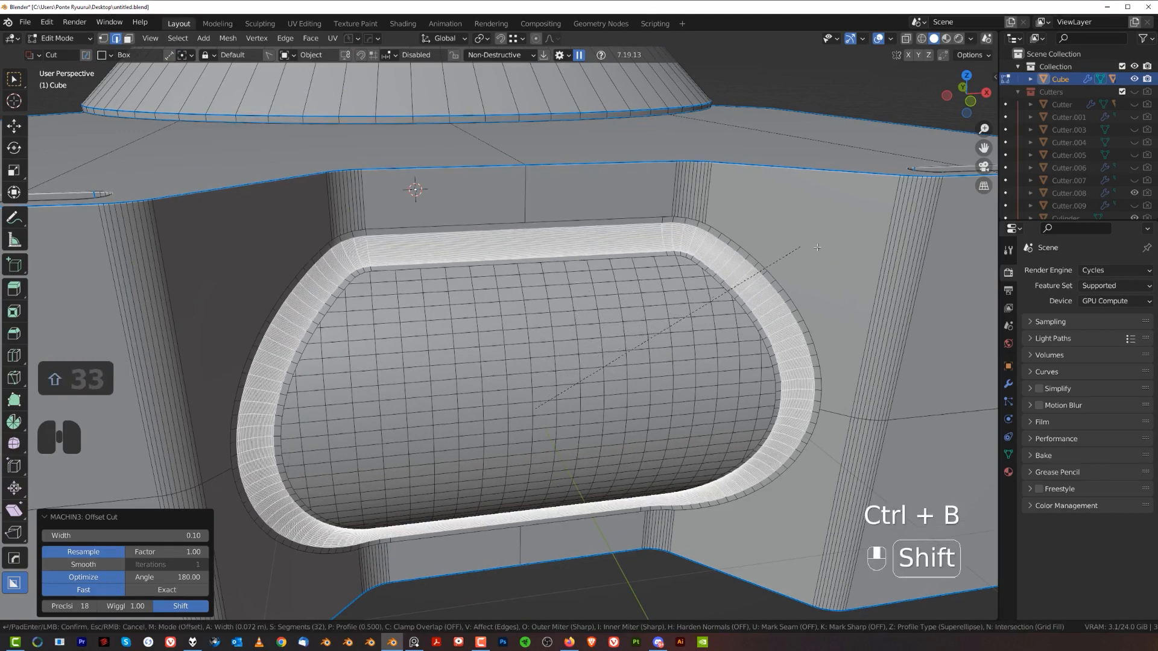
pyautogui.click(778, 247)
# - Symmetrize the mesh across X toward the negative side with MESHmachine to mirror the bevelled cylinder joints
pyautogui.scroll(-8, 664, 315)
pyautogui.hotkey('alt', 'x')
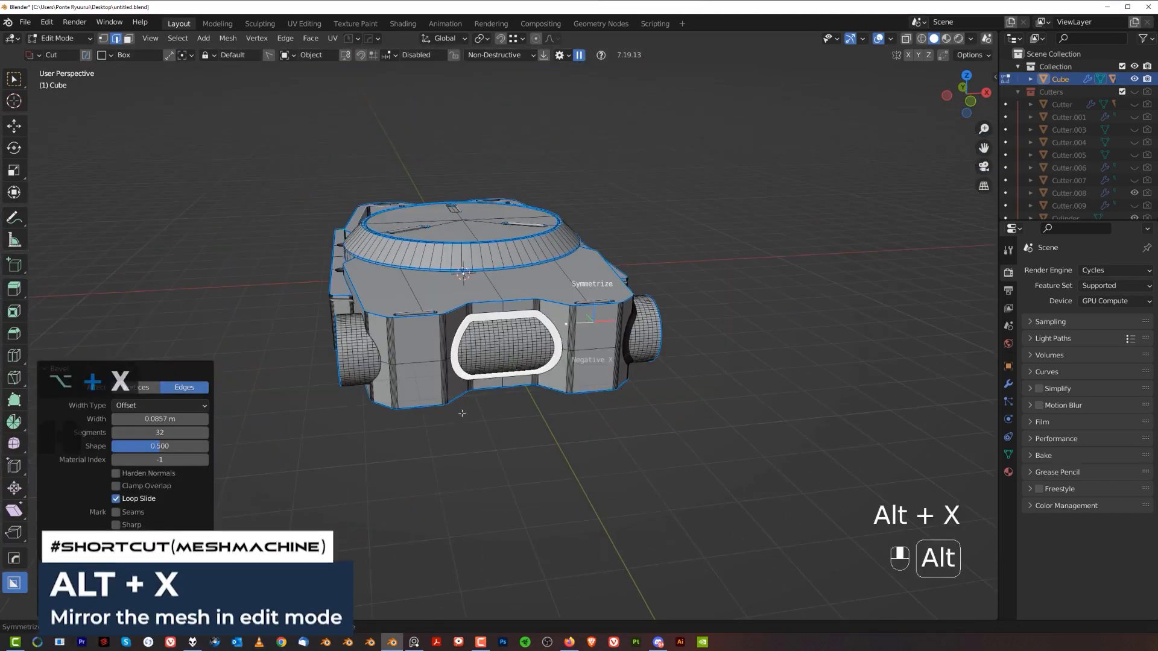
pyautogui.press('Tab')
pyautogui.moveTo(654, 251); pyautogui.dragTo(671, 272, button='middle')
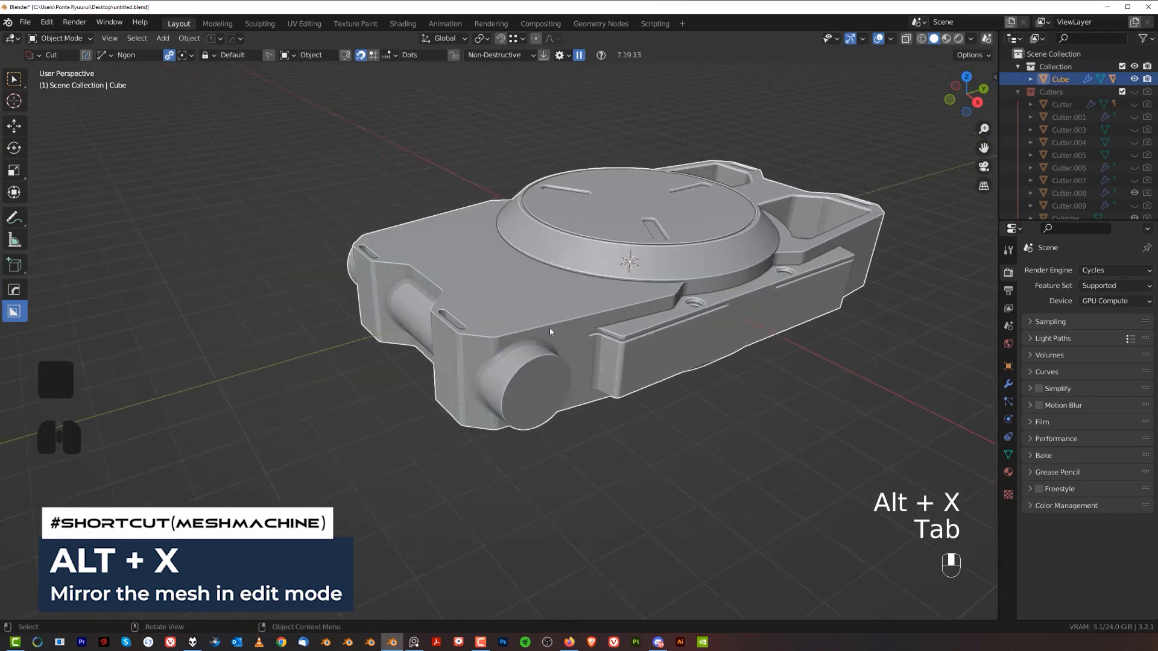
# - Inset the flat end face of the protruding cylinder by about 0.32 m
pyautogui.scroll(2, 550, 330)
pyautogui.press('Tab')
pyautogui.click(597, 434)
pyautogui.click(606, 422)
pyautogui.keyDown('shift'); pyautogui.moveTo(615, 408); pyautogui.dragTo(545, 371, button='middle'); pyautogui.keyUp('shift')
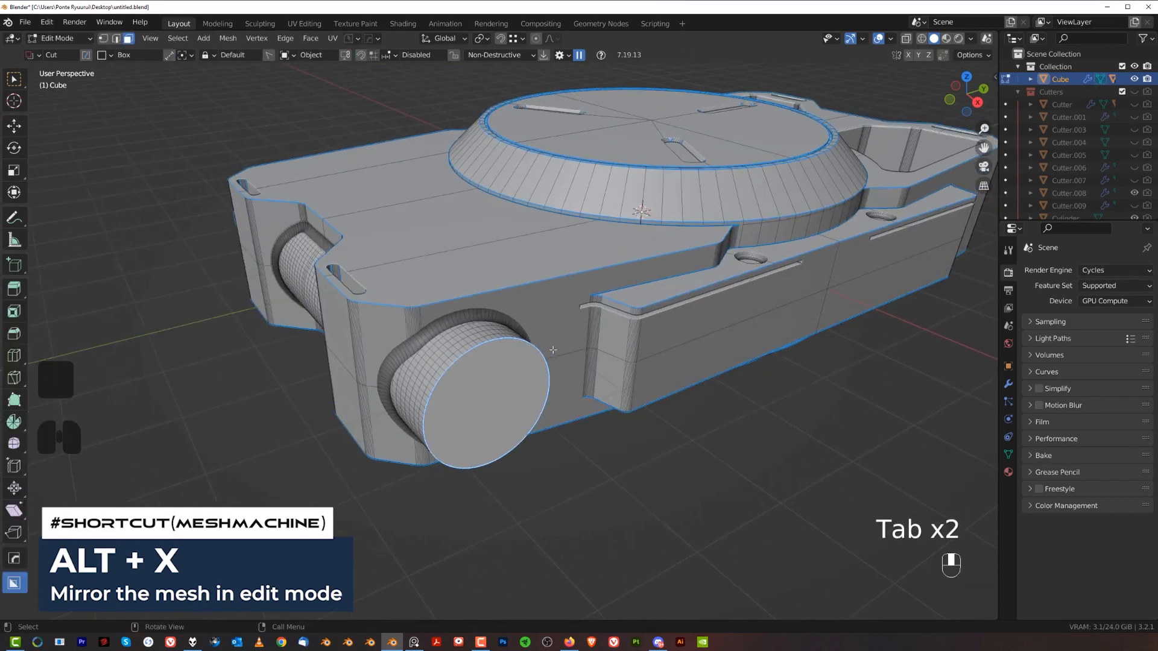
pyautogui.press('i')
pyautogui.click(695, 432)
# - Extrude the inset cylinder face inward to form a deep bore and symmetrize the mesh from positive to negative X
pyautogui.moveTo(695, 432); pyautogui.dragTo(673, 424, button='middle')
pyautogui.press('e')
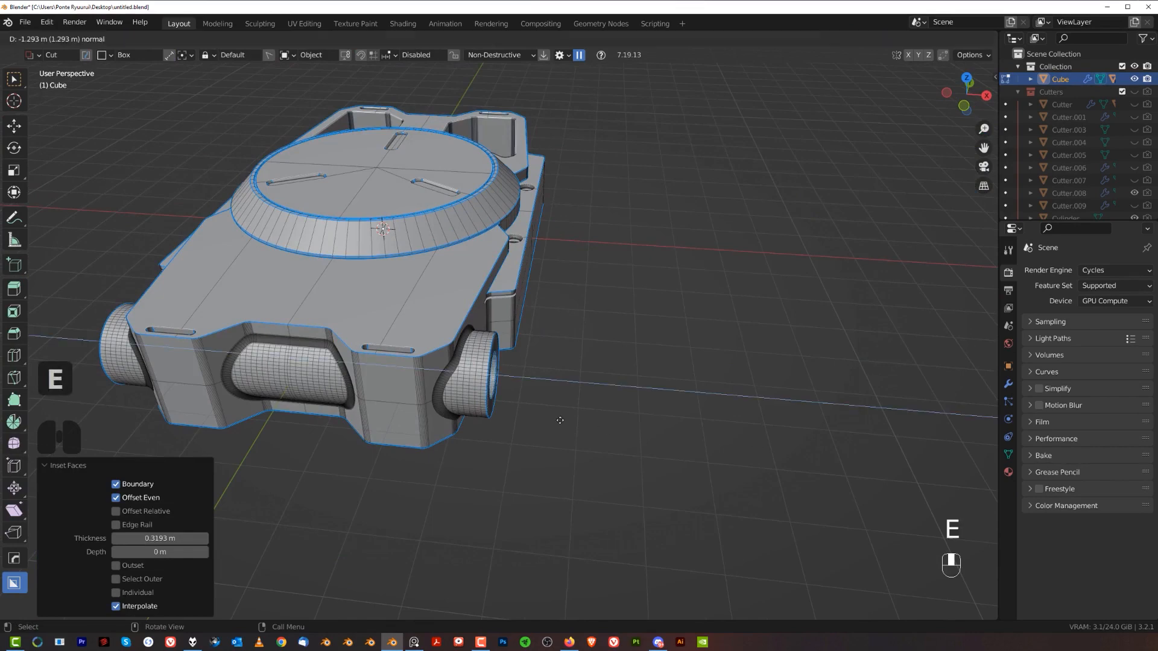
pyautogui.click(386, 421)
pyautogui.moveTo(463, 419); pyautogui.dragTo(337, 359, button='middle')
pyautogui.scroll(4, 574, 282)
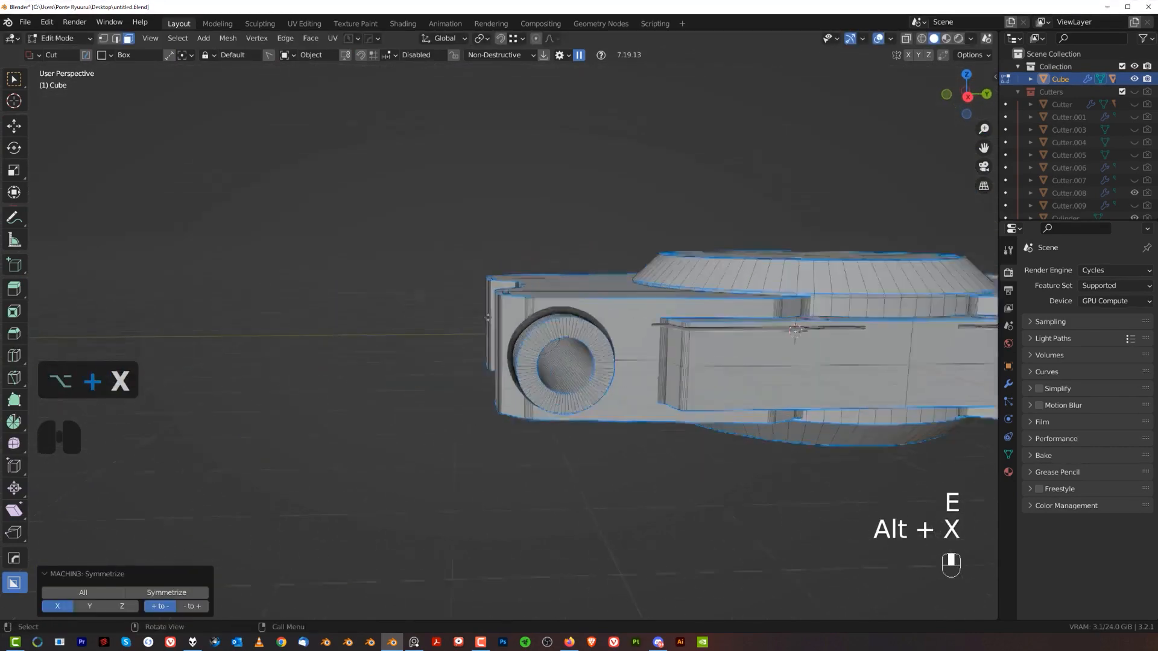
pyautogui.moveTo(574, 282); pyautogui.dragTo(609, 290, button='middle')
# - Bevel the outer rim loop of the cylinder's end about 0.05 m with 1 segment
pyautogui.press('Tab')
pyautogui.scroll(2, 530, 304)
pyautogui.keyDown('alt'); pyautogui.click(533, 305); pyautogui.keyUp('alt')
pyautogui.hotkey('ctrl', 'b')
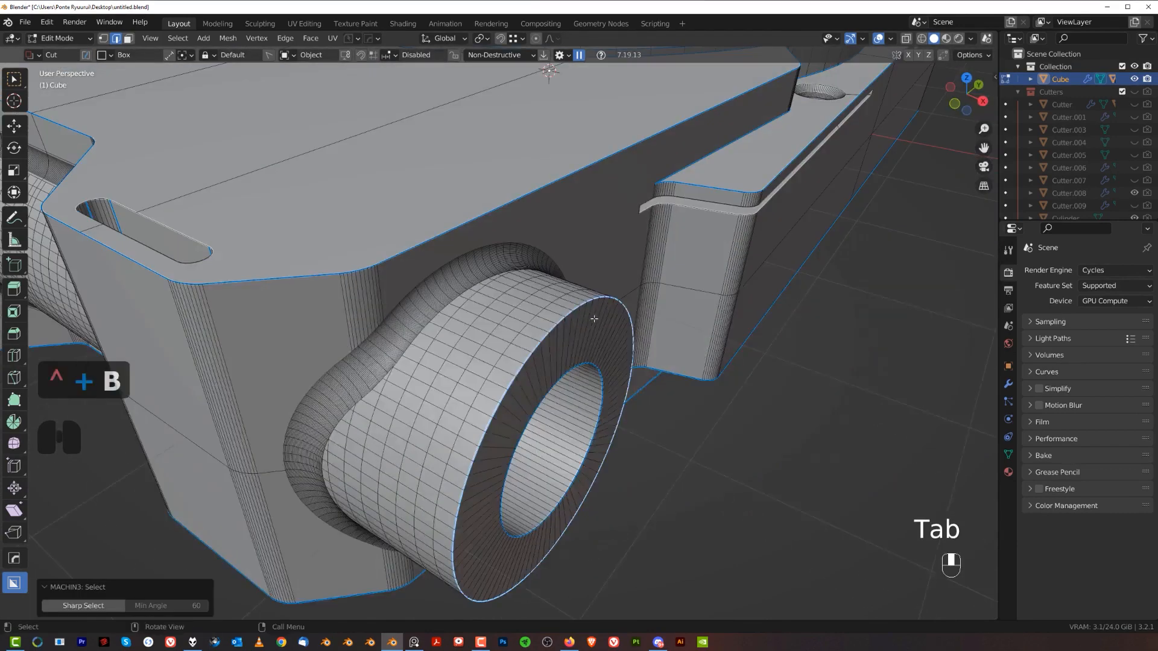
pyautogui.keyDown('shift'); pyautogui.scroll(-8, 765, 293); pyautogui.keyUp('shift')
pyautogui.click(765, 293)
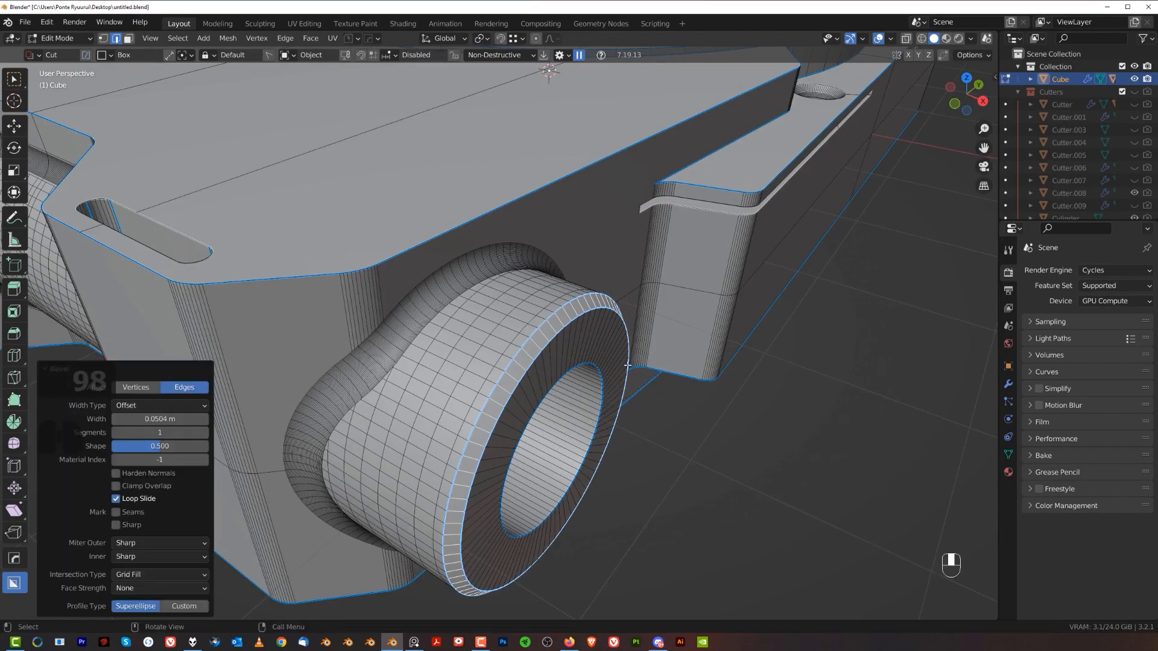
# - Bevel the inner rim loop around the bore opening in the cylinder's end
pyautogui.click(603, 409)
pyautogui.keyDown('alt'); pyautogui.click(600, 412); pyautogui.keyUp('alt')
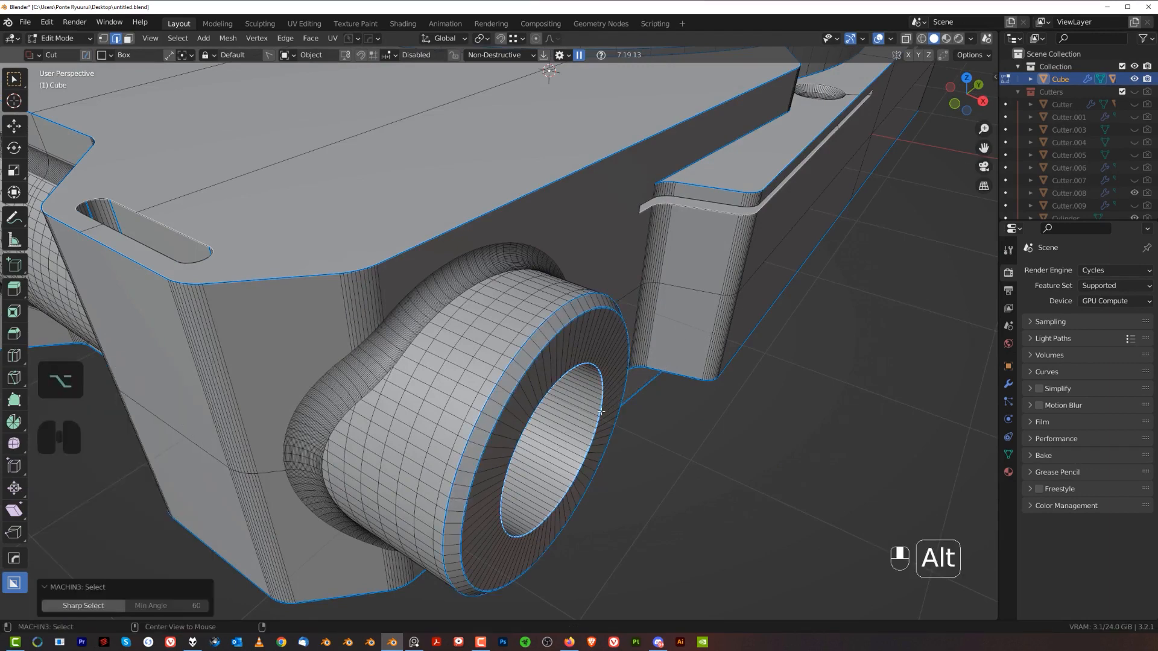
pyautogui.hotkey('ctrl', 'b')
pyautogui.keyDown('shift'); pyautogui.scroll(8, 642, 386); pyautogui.keyUp('shift')
pyautogui.click(641, 386)
# - Symmetrize the mesh across X again to copy the bevelled rims to the cylinder's opposite end
pyautogui.press('Tab')
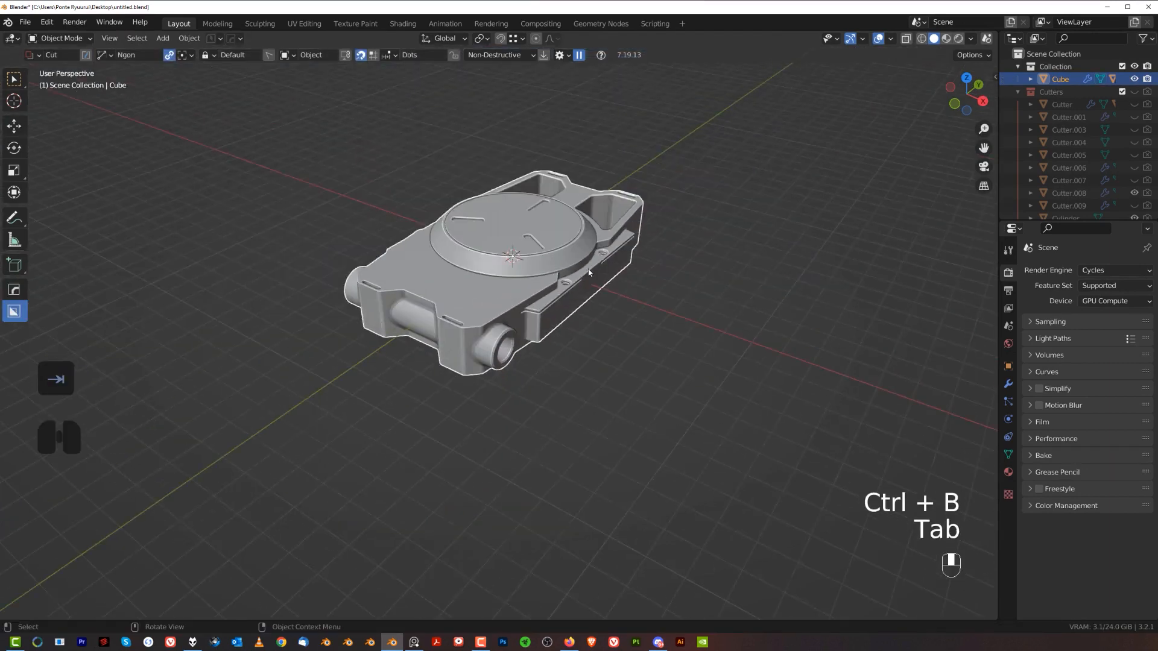
pyautogui.moveTo(589, 273); pyautogui.dragTo(605, 315, button='middle')
pyautogui.press('Tab')
pyautogui.hotkey('alt', 'x')
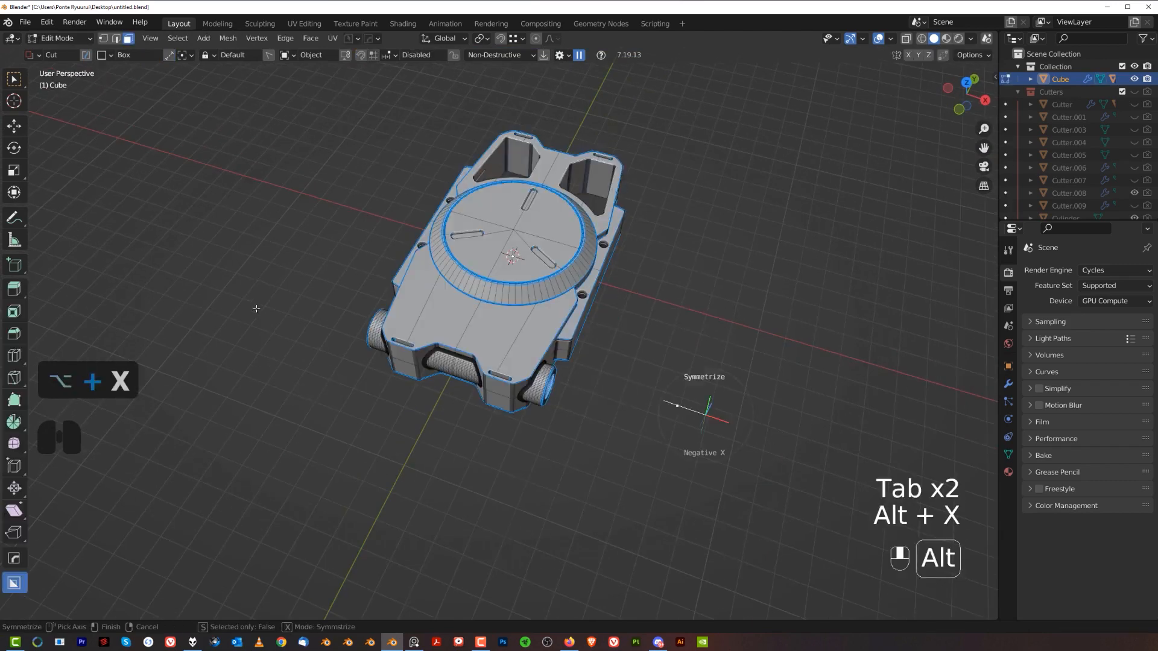
pyautogui.moveTo(578, 377); pyautogui.dragTo(534, 315, button='middle')
pyautogui.press('Tab')
# - Examine the whole part from above in both perspective and orthographic top views
pyautogui.scroll(2, 682, 223)
pyautogui.moveTo(682, 223); pyautogui.dragTo(576, 281, button='middle')
pyautogui.keyDown('shift'); pyautogui.moveTo(576, 281); pyautogui.dragTo(621, 129, button='middle'); pyautogui.keyUp('shift')
pyautogui.press('`')
pyautogui.press('`')
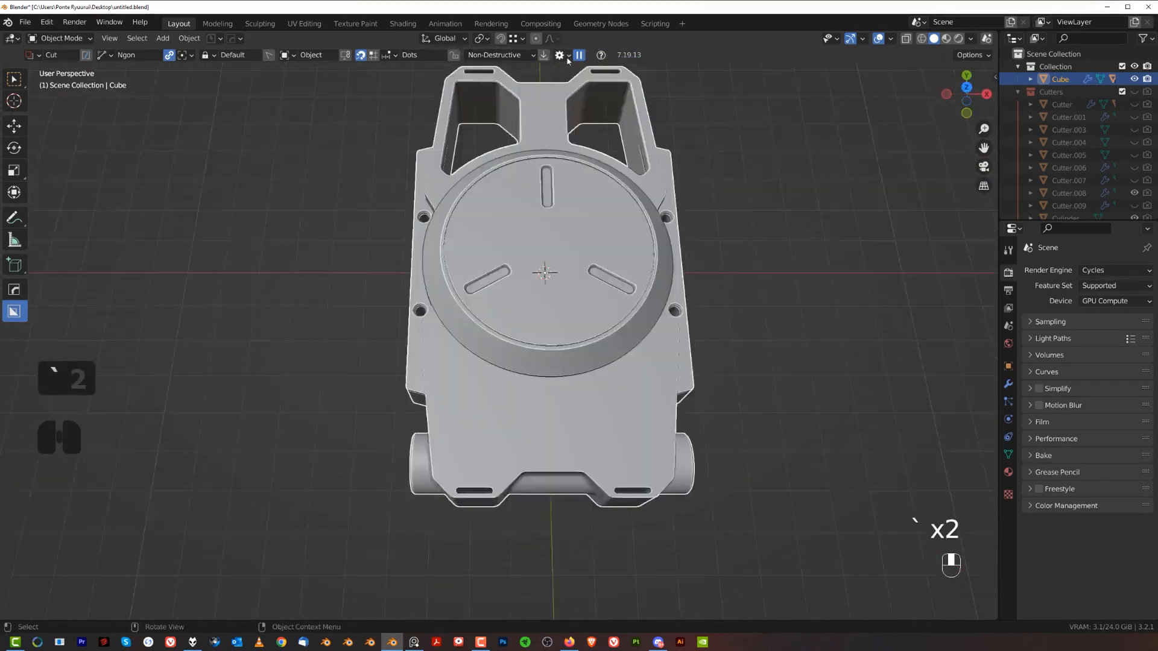
pyautogui.press('KP_5')
pyautogui.scroll(-3, 581, 317)
pyautogui.keyDown('shift'); pyautogui.moveTo(620, 393); pyautogui.dragTo(544, 431, button='middle'); pyautogui.keyUp('shift')
pyautogui.scroll(3, 561, 313)
pyautogui.scroll(-3, 548, 350)
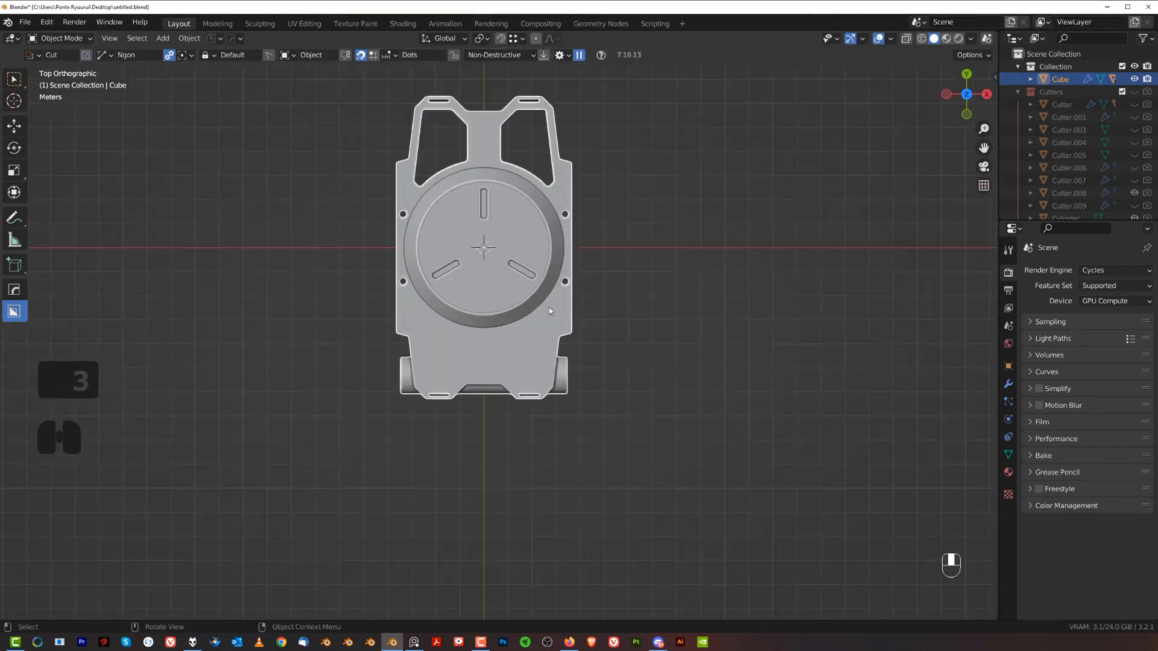
pyautogui.keyDown('shift'); pyautogui.moveTo(529, 227); pyautogui.dragTo(497, 407, button='middle'); pyautogui.keyUp('shift')
pyautogui.scroll(1, 507, 277)
pyautogui.press('KP_5')
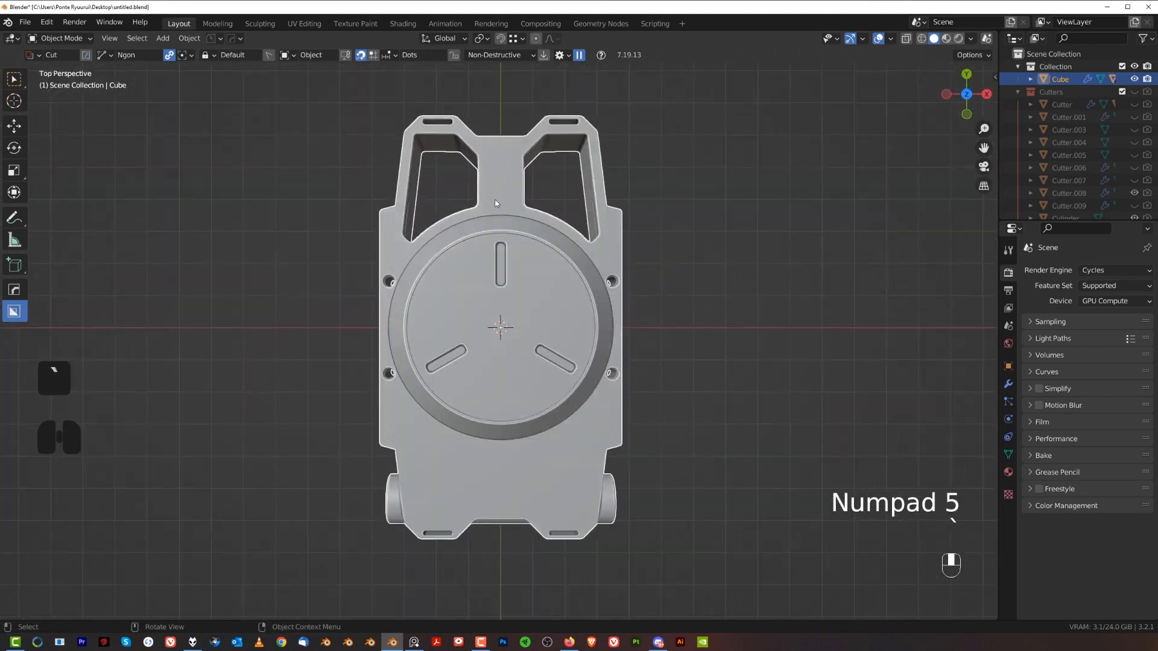
pyautogui.press('KP_5')
pyautogui.scroll(1, 569, 346)
pyautogui.keyDown('shift'); pyautogui.moveTo(548, 348); pyautogui.dragTo(575, 306, button='middle'); pyautogui.keyUp('shift')
pyautogui.scroll(-2, 570, 348)
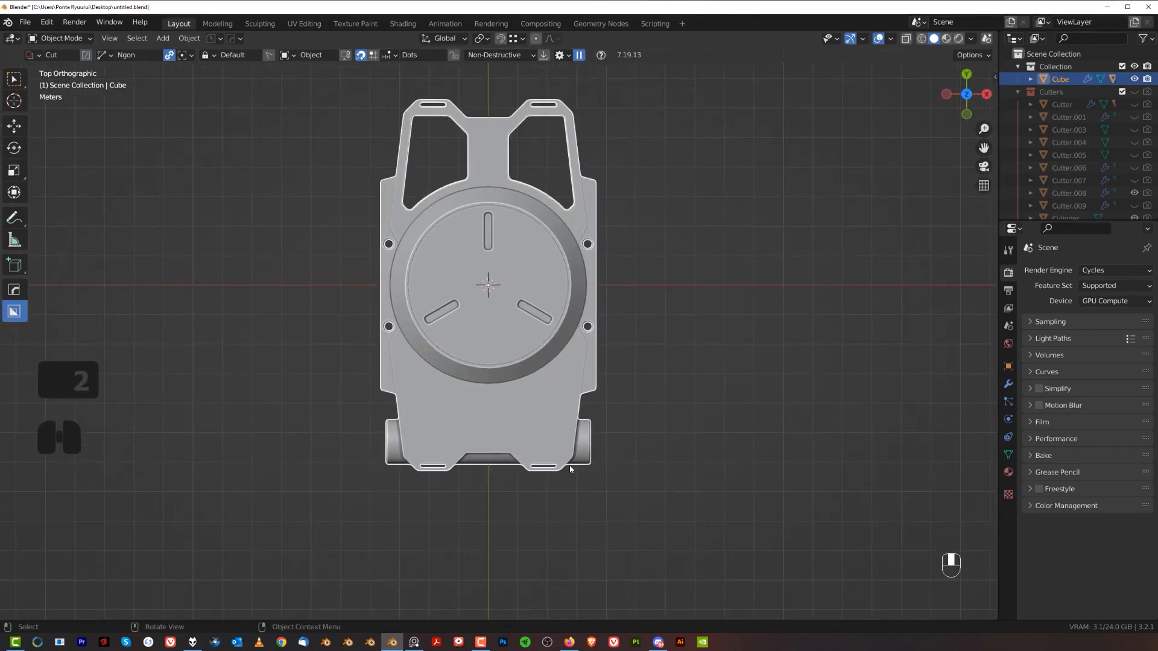
pyautogui.keyDown('shift'); pyautogui.moveTo(566, 429); pyautogui.dragTo(540, 396, button='middle'); pyautogui.keyUp('shift')
pyautogui.scroll(3, 561, 406)
pyautogui.keyDown('shift'); pyautogui.moveTo(622, 403); pyautogui.dragTo(551, 411, button='middle'); pyautogui.keyUp('shift')
pyautogui.scroll(-3, 561, 410)
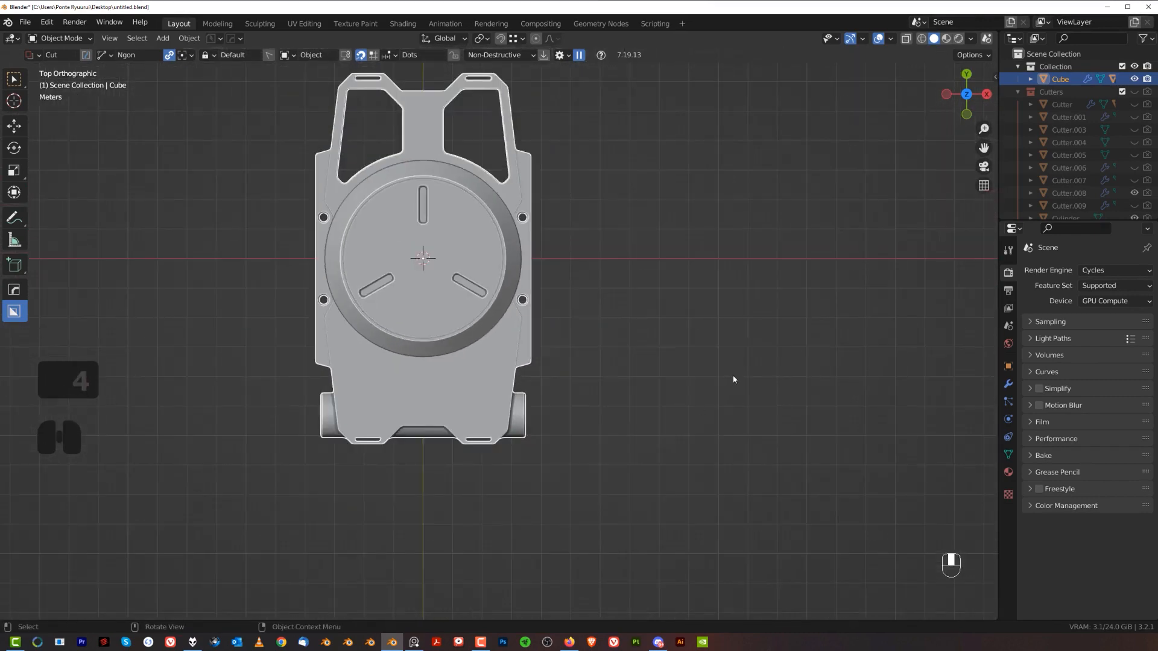
# - Add a text object and move it about 5.57 m in X and -3.88 m in Y, beside the body
pyautogui.click(733, 379)
pyautogui.hotkey('shift', 'a')
pyautogui.moveTo(720, 367)
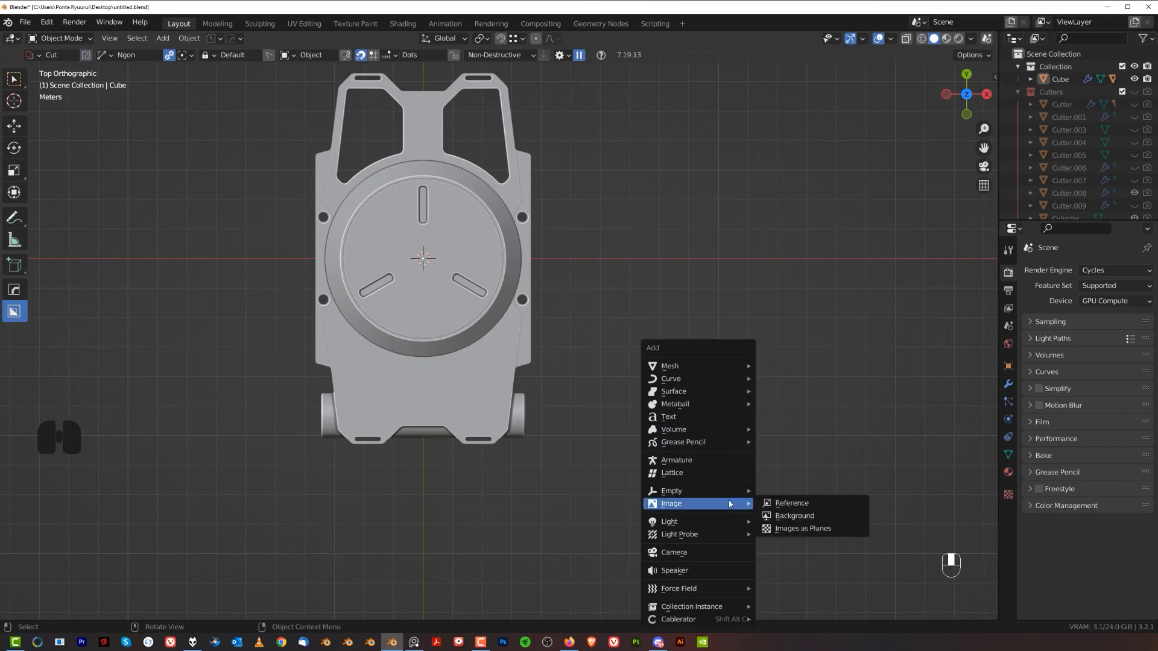
pyautogui.moveTo(726, 493)
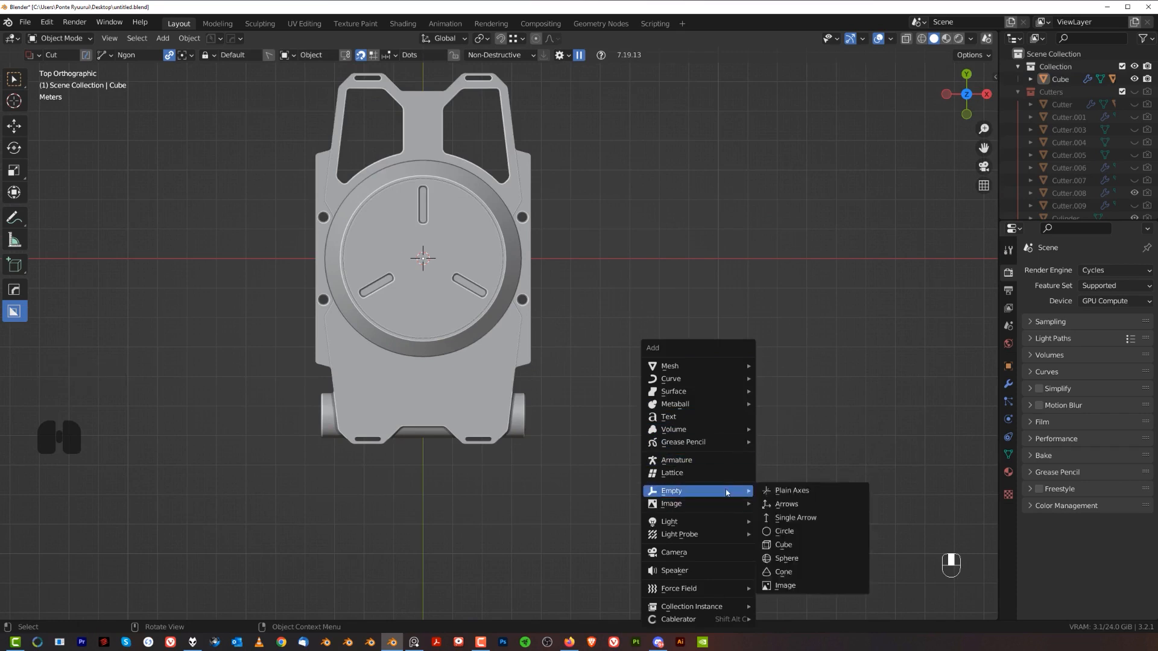
pyautogui.click(678, 420)
pyautogui.scroll(2, 503, 343)
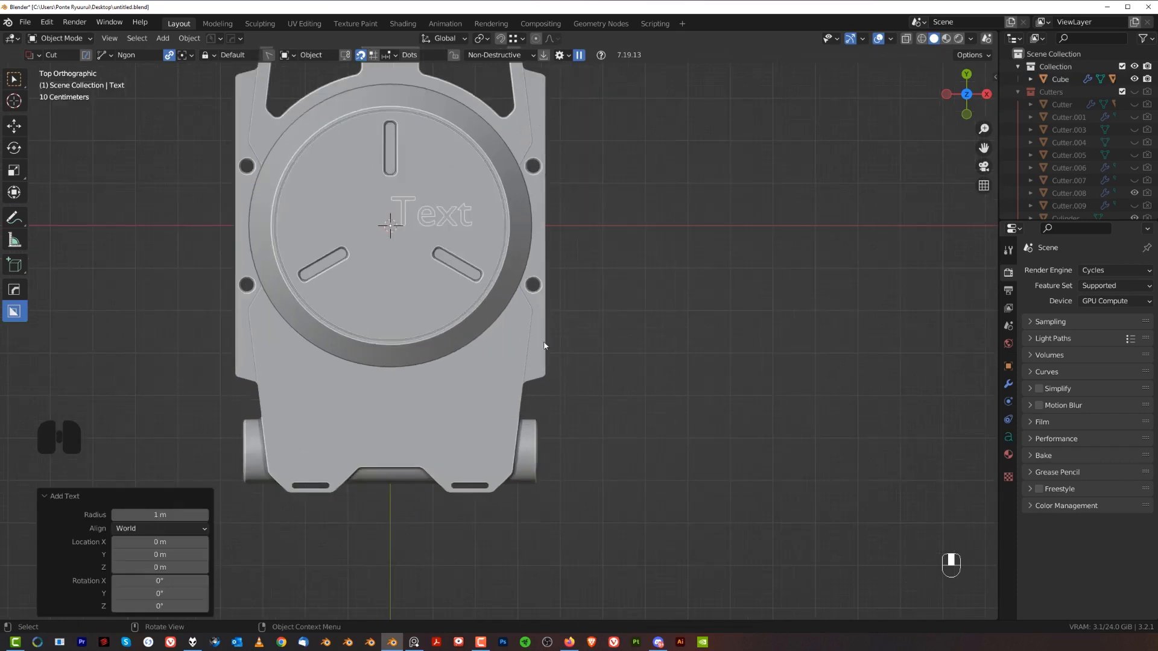
pyautogui.press('g')
pyautogui.click(761, 475)
# - Replace the text object's default content with N_709
pyautogui.scroll(3, 695, 364)
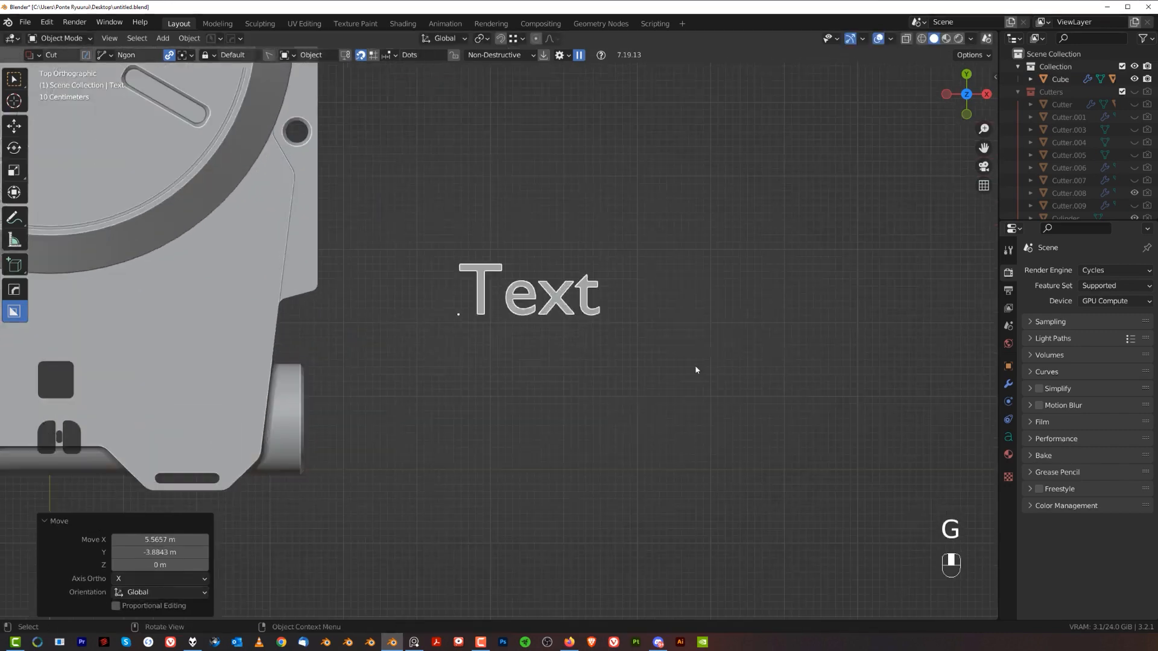
pyautogui.press('Tab')
pyautogui.press('BackSpace')
pyautogui.press('BackSpace')
pyautogui.press('BackSpace')
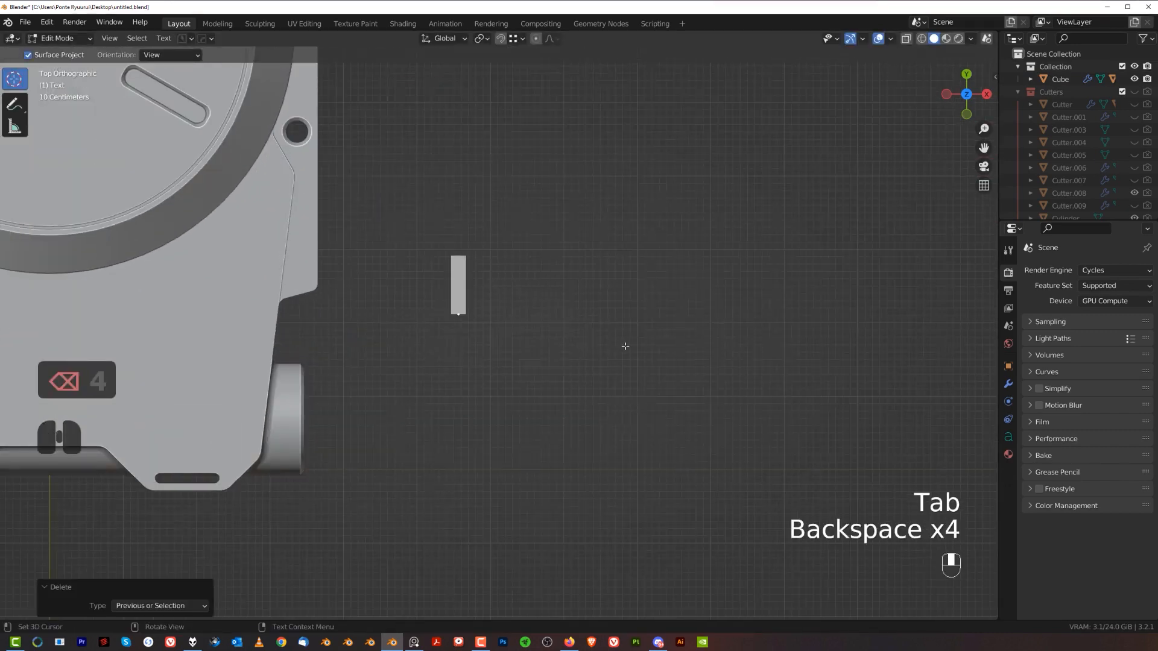
pyautogui.write('N_70')
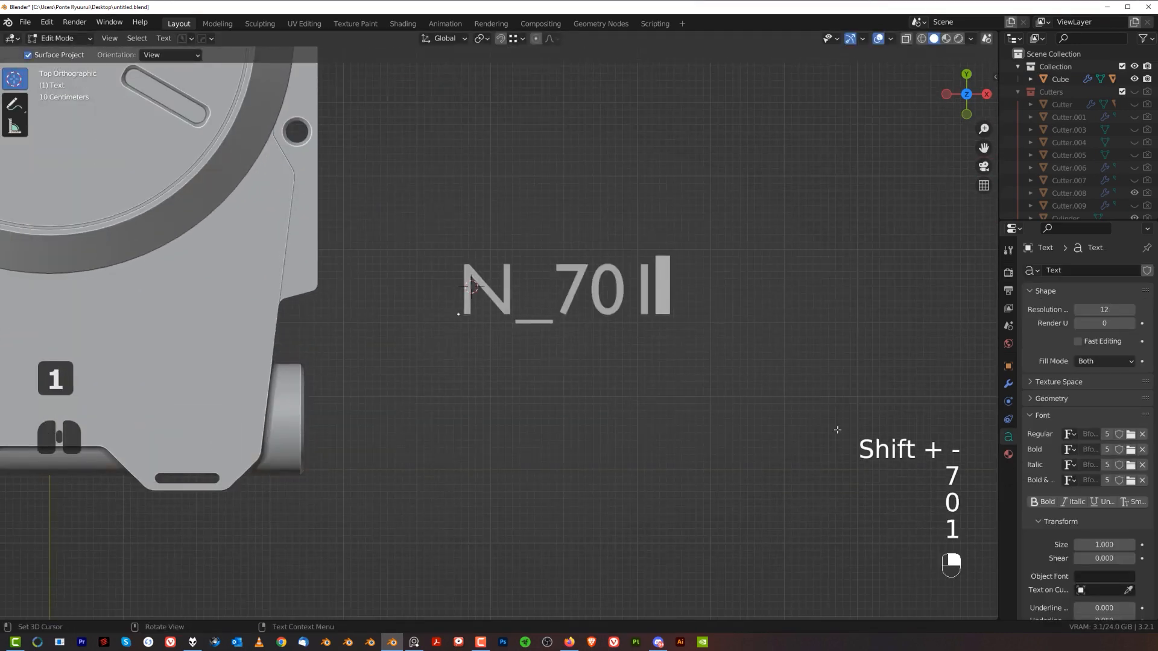
pyautogui.write('1')
pyautogui.press('BackSpace')
pyautogui.write('9')
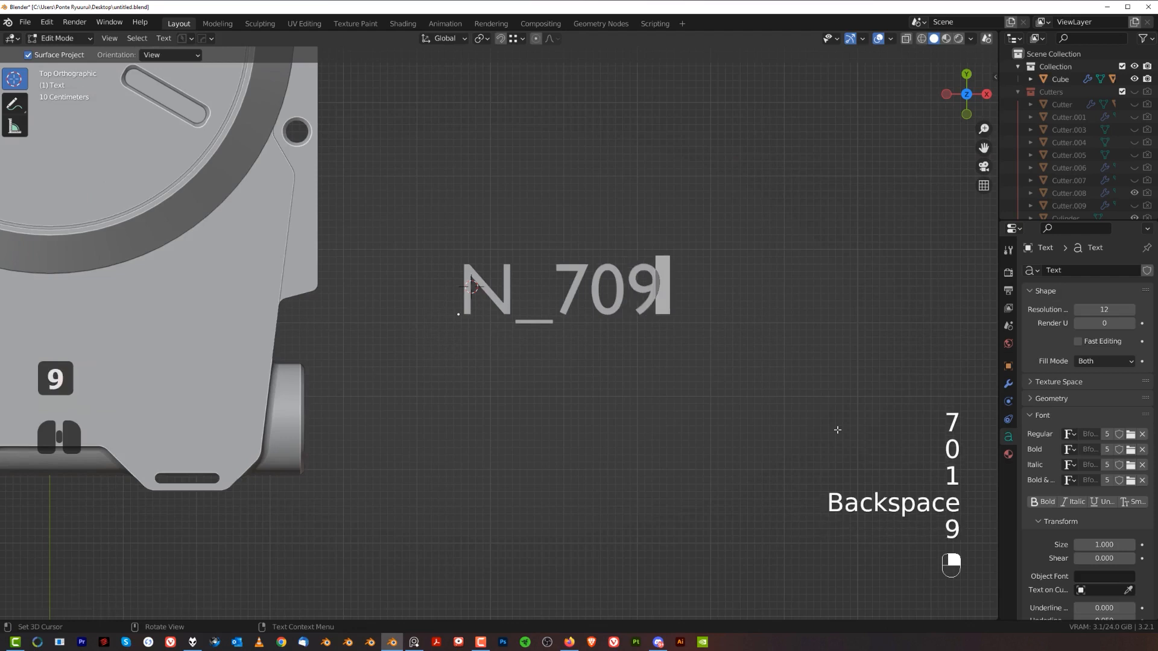
pyautogui.press('Tab')
# - Convert the N_709 text to a mesh by applying Visual Geometry to Mesh
pyautogui.keyDown('shift'); pyautogui.moveTo(672, 308); pyautogui.dragTo(645, 353, button='middle'); pyautogui.keyUp('shift')
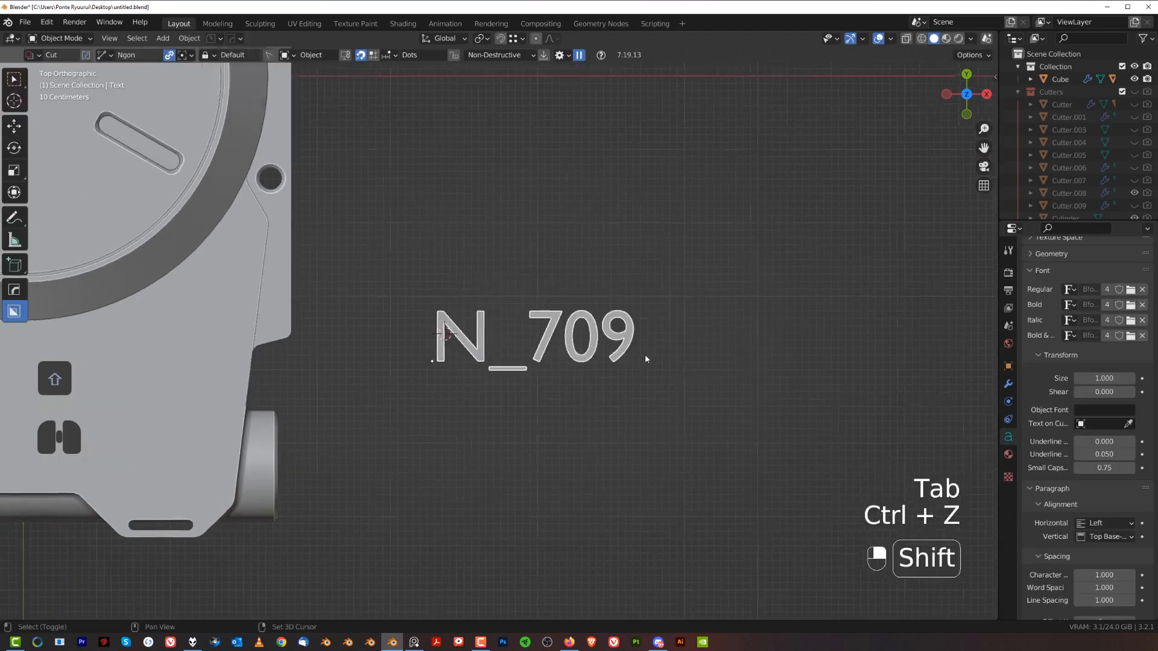
pyautogui.scroll(-2, 555, 378)
pyautogui.scroll(4, 628, 374)
pyautogui.keyDown('shift'); pyautogui.moveTo(555, 378); pyautogui.dragTo(697, 324, button='middle'); pyautogui.keyUp('shift')
pyautogui.hotkey('ctrl', 'a')
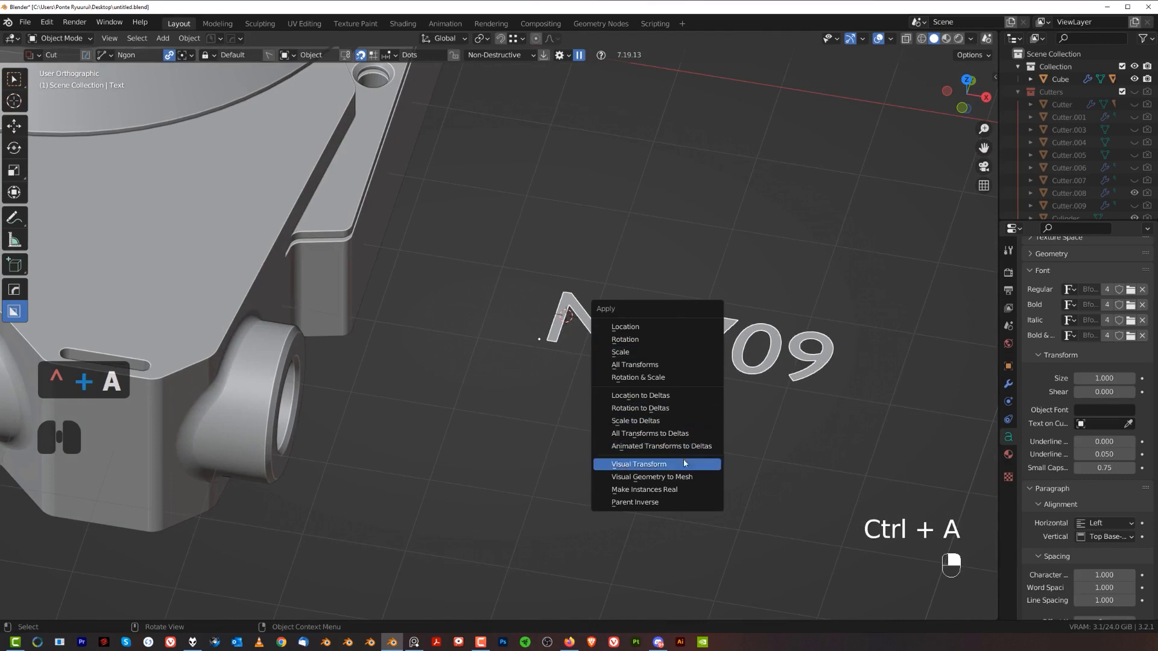
pyautogui.click(687, 481)
pyautogui.keyDown('shift'); pyautogui.moveTo(736, 403); pyautogui.dragTo(564, 369, button='middle'); pyautogui.keyUp('shift')
pyautogui.scroll(2, 564, 369)
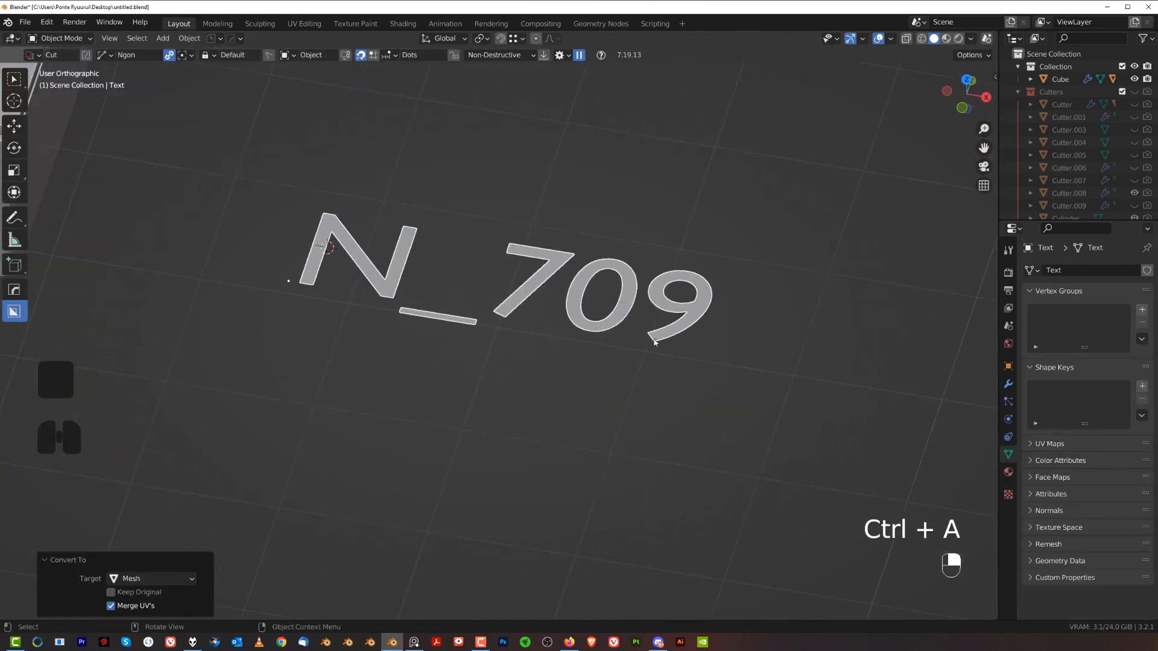
# - Run HardOps Clean Mesh on the N_709 text with a 0.5° dissolve angle and add thickness with a Solidify modifier
pyautogui.press('q')
pyautogui.press('q')
pyautogui.moveTo(540, 365)
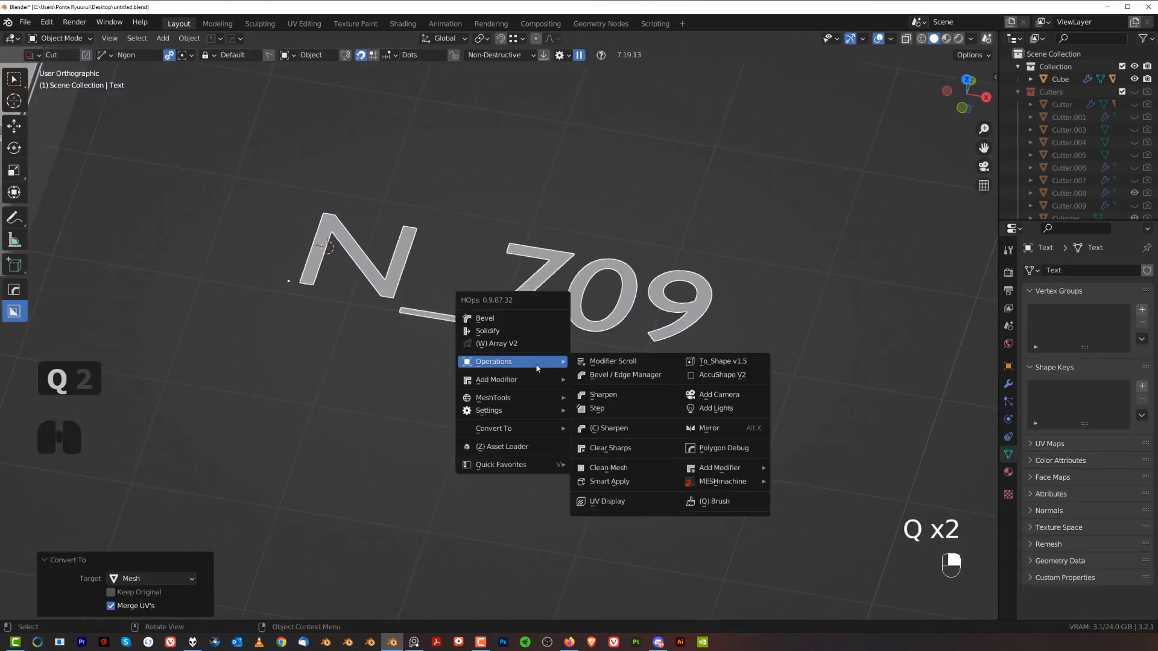
pyautogui.click(599, 469)
pyautogui.press('q')
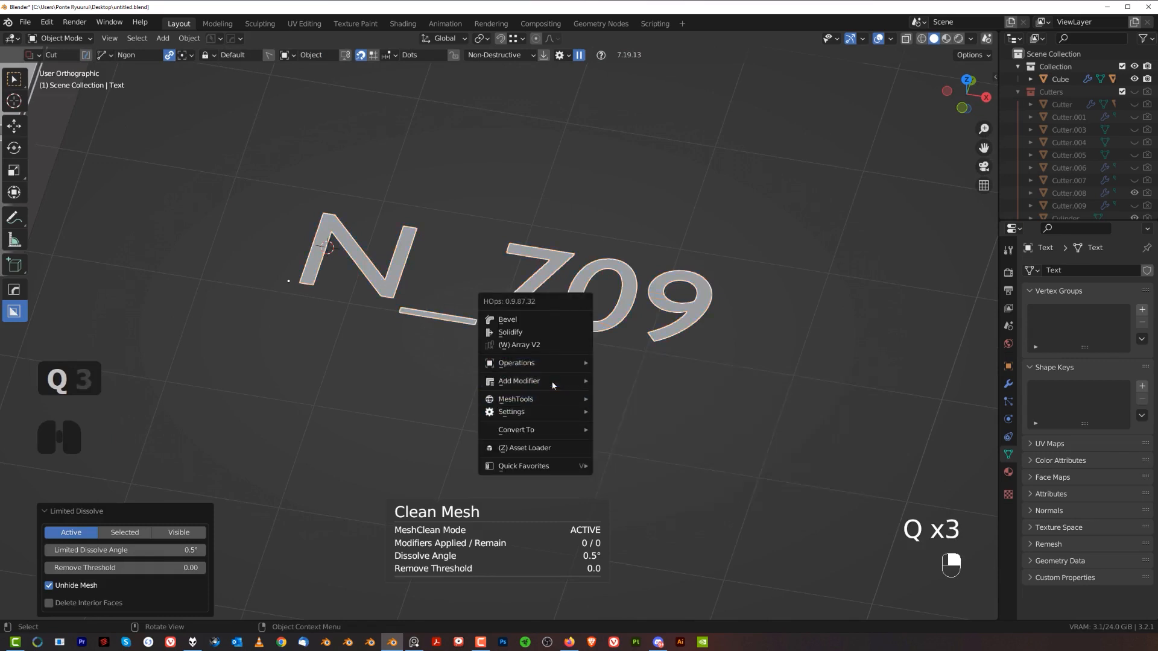
pyautogui.moveTo(555, 383)
pyautogui.click(608, 397)
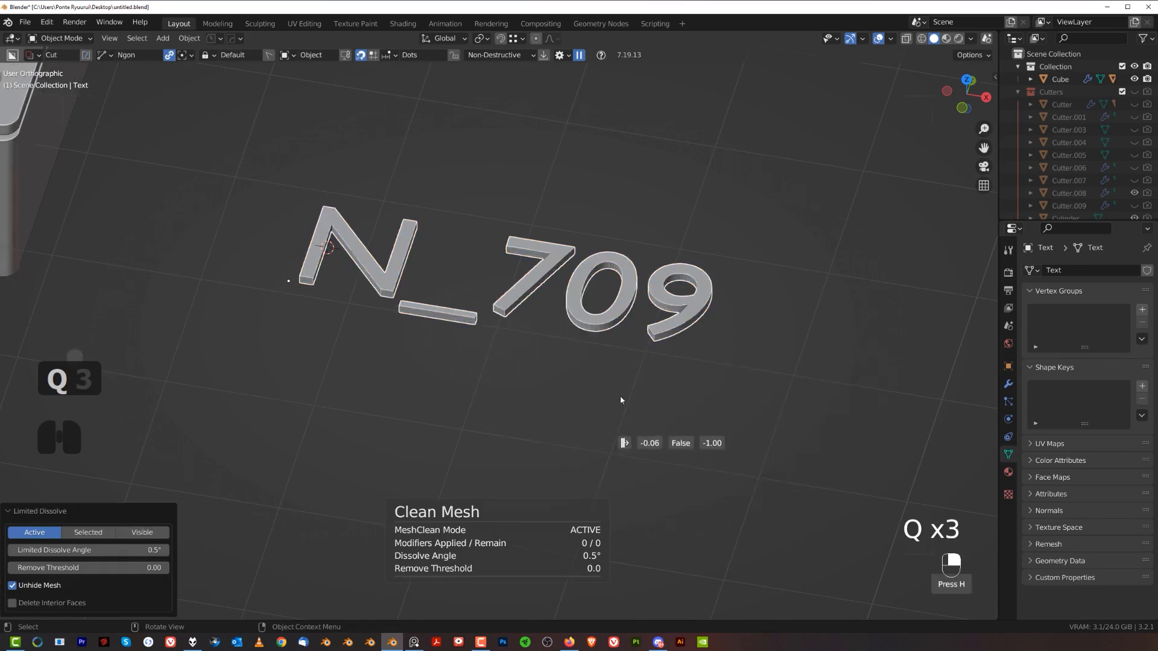
pyautogui.click(624, 398)
# - In top view, move the N_709 text onto the body, near the end with the cross cylinder
pyautogui.scroll(-6, 603, 386)
pyautogui.press('`')
pyautogui.keyDown('shift'); pyautogui.moveTo(567, 252); pyautogui.dragTo(691, 268, button='middle'); pyautogui.keyUp('shift')
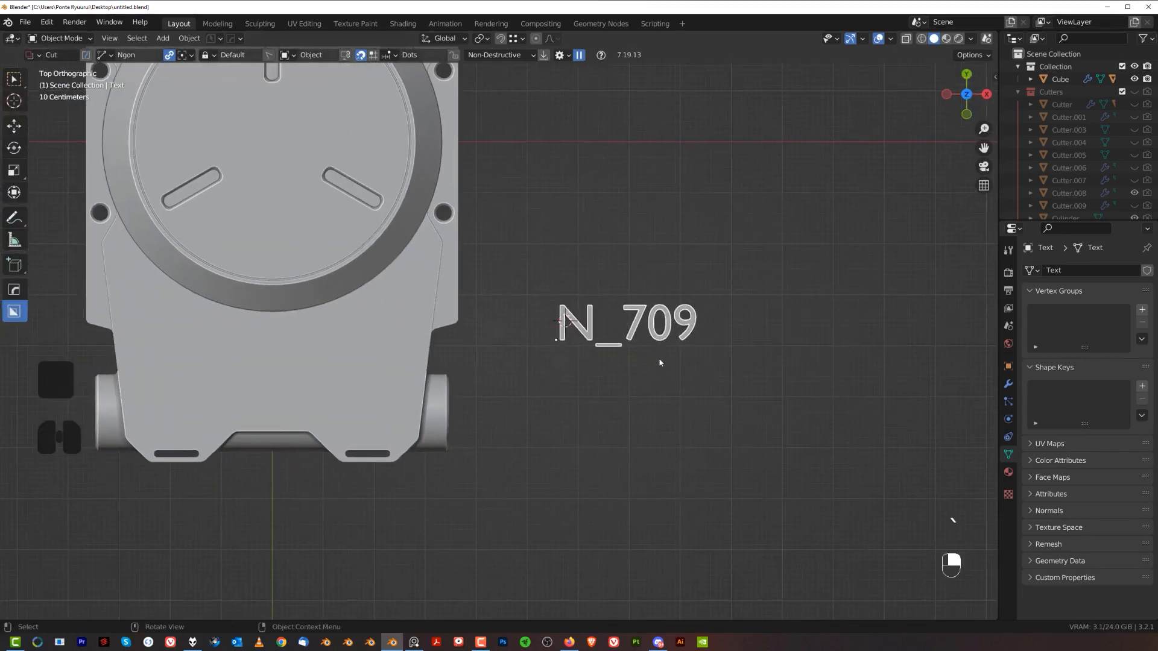
pyautogui.press('g')
pyautogui.click(398, 407)
# - Scale the N_709 text to 0.668 overall and squash it to about 0.54 along global Y
pyautogui.press('s')
pyautogui.click(522, 391)
pyautogui.scroll(4, 523, 388)
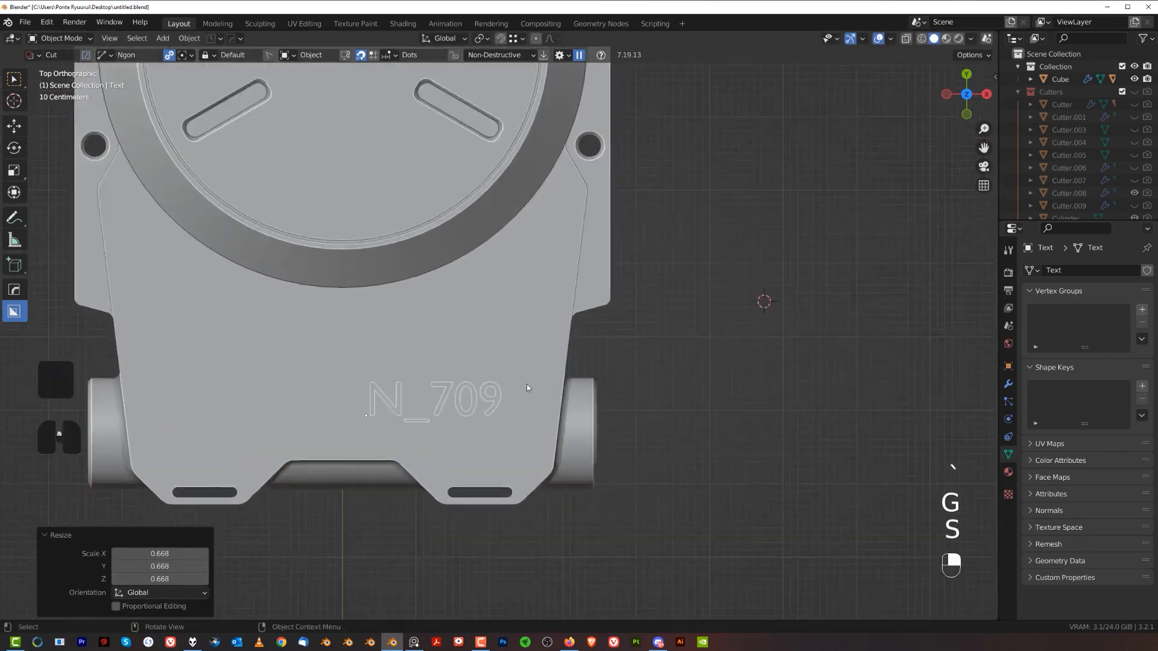
pyautogui.press('s')
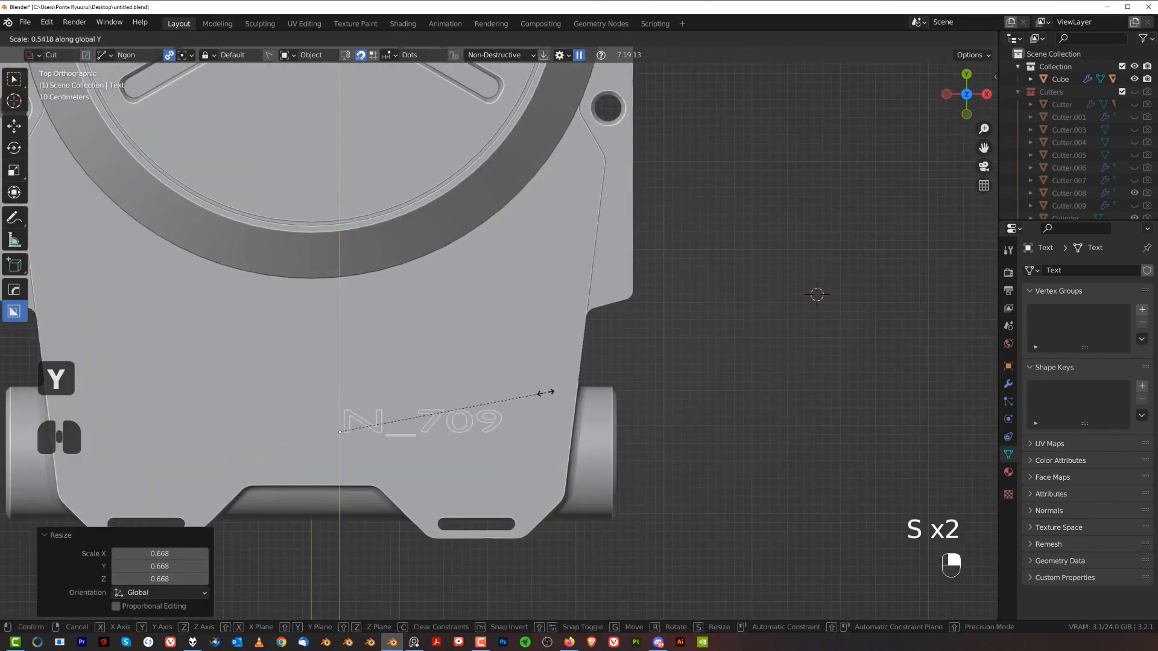
pyautogui.click(547, 392)
pyautogui.scroll(2, 547, 392)
pyautogui.press('h')
pyautogui.rightClick(567, 383)
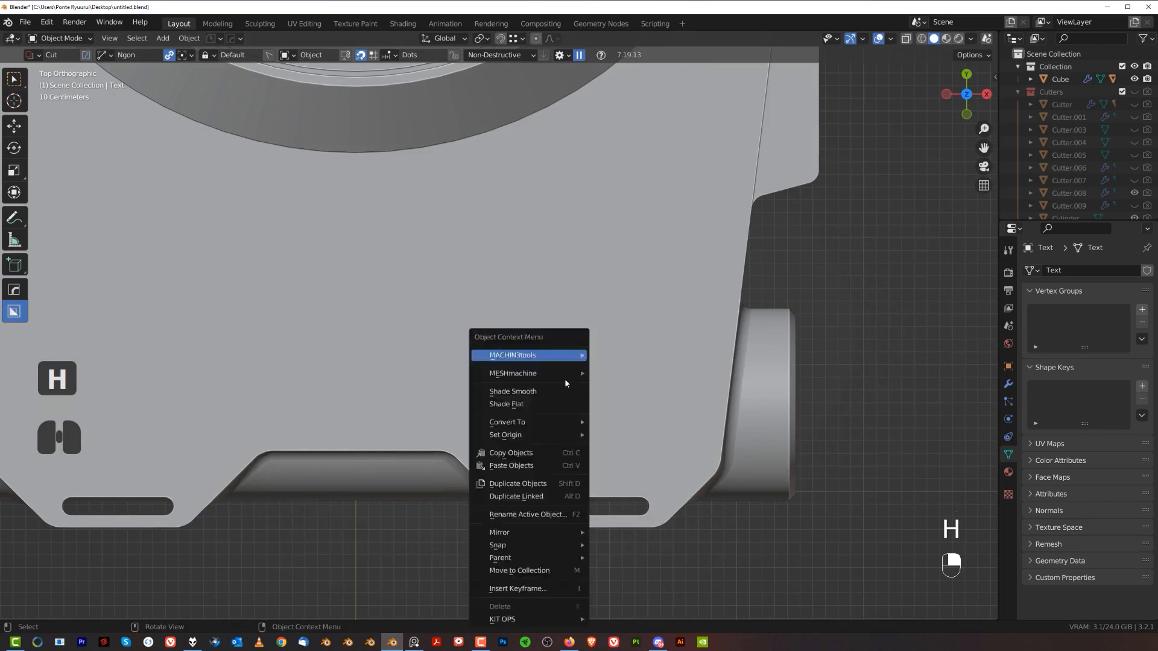
pyautogui.hotkey('ctrl', 'z')
# - Scale the N_709 text to 0.737 and position it beside the slot in the body's corner on the positive X side
pyautogui.press('g')
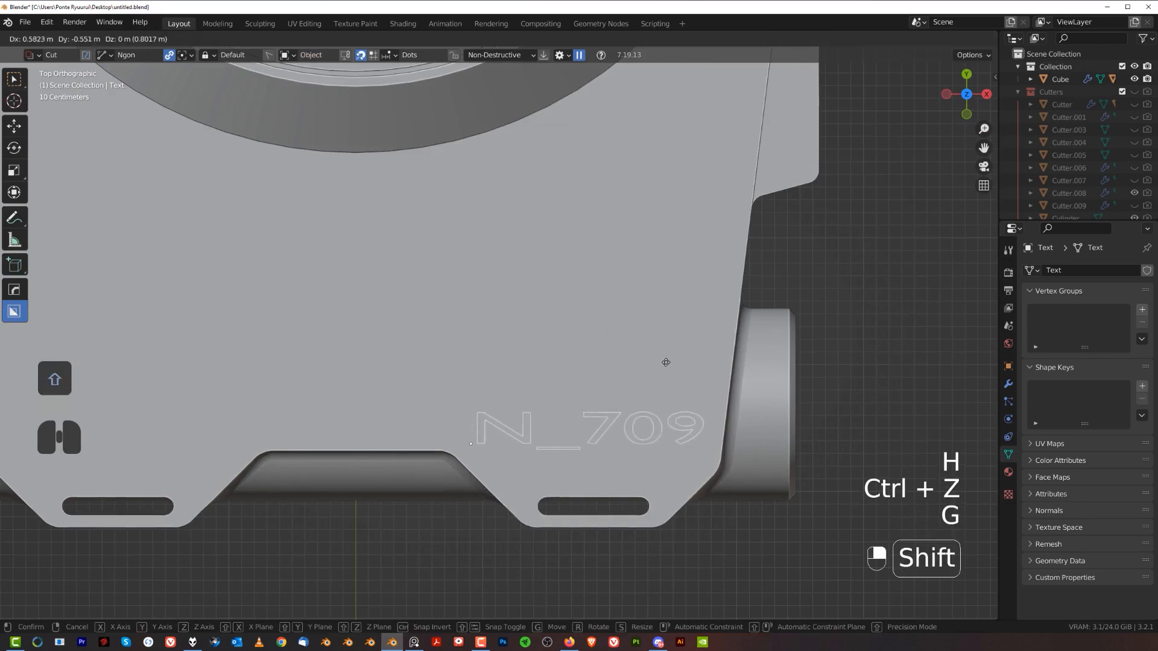
pyautogui.keyDown('shift'); pyautogui.click(665, 362); pyautogui.keyUp('shift')
pyautogui.press('s')
pyautogui.click(780, 400)
pyautogui.press('g')
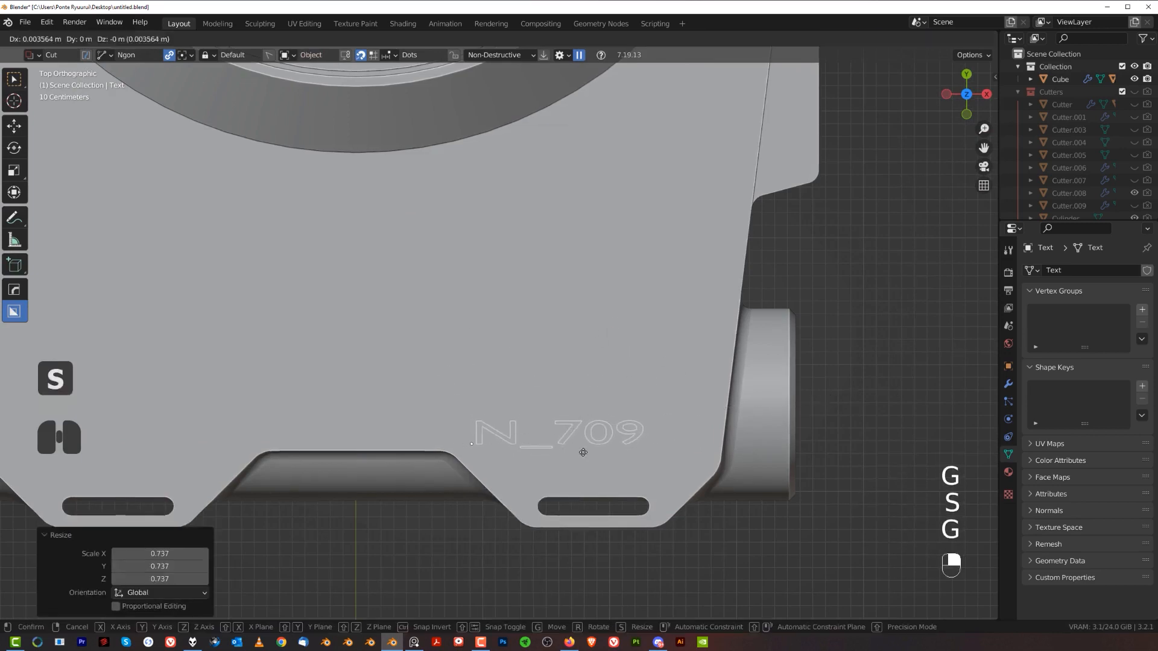
pyautogui.keyDown('shift'); pyautogui.click(702, 493); pyautogui.keyUp('shift')
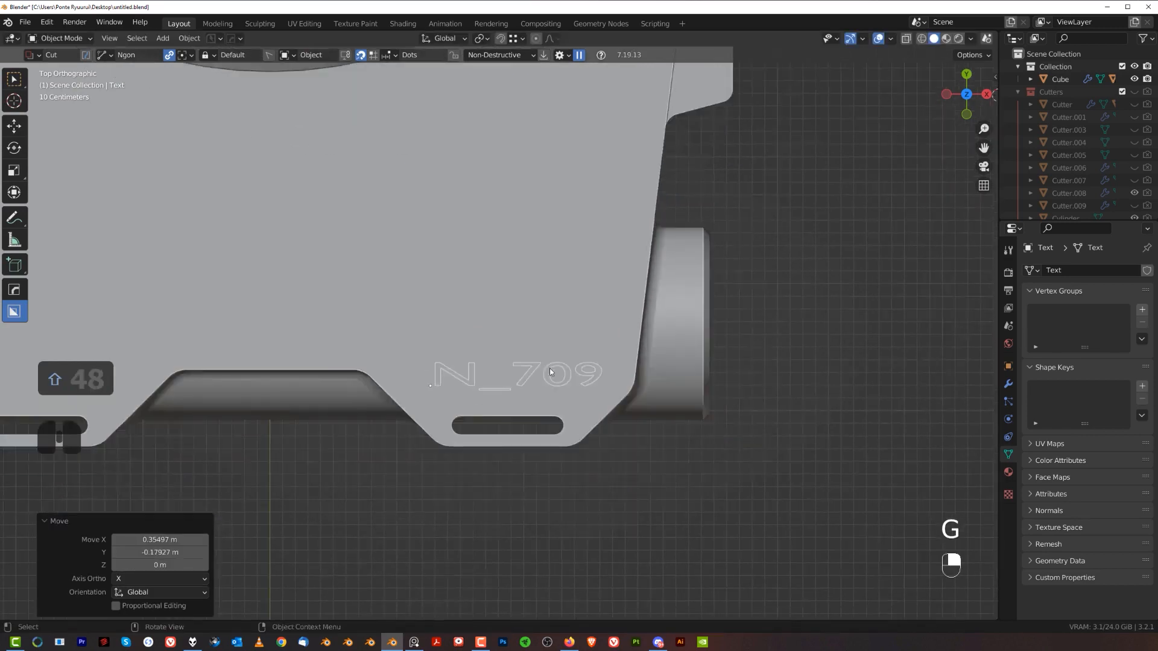
# - Raise the N_709 text about 0.976 m along global Z so it intersects the body's top surface
pyautogui.moveTo(702, 492); pyautogui.dragTo(492, 278, button='middle')
pyautogui.press('g')
pyautogui.press('z')
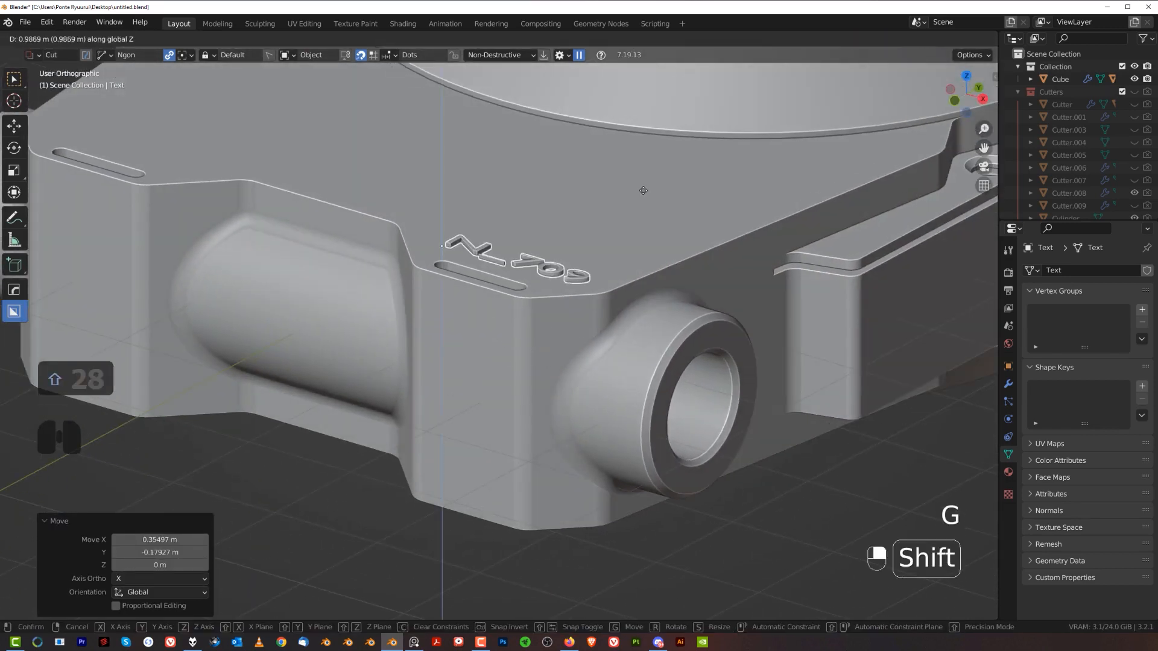
pyautogui.keyDown('shift'); pyautogui.click(646, 204); pyautogui.keyUp('shift')
pyautogui.keyDown('shift'); pyautogui.moveTo(648, 206); pyautogui.dragTo(600, 274, button='middle'); pyautogui.keyUp('shift')
pyautogui.scroll(4, 616, 326)
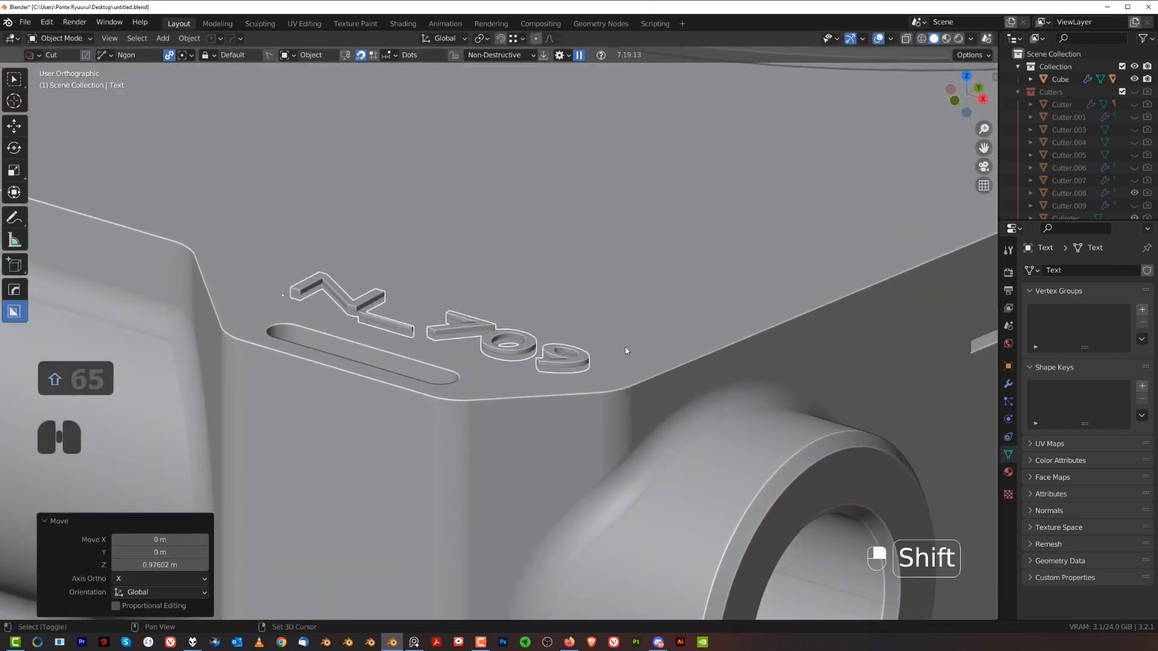
# - Engrave the N_709 text into the body with a HardOps Difference boolean
pyautogui.keyDown('shift'); pyautogui.click(627, 348); pyautogui.keyUp('shift')
pyautogui.press('q')
pyautogui.click(606, 279)
pyautogui.scroll(-4, 613, 363)
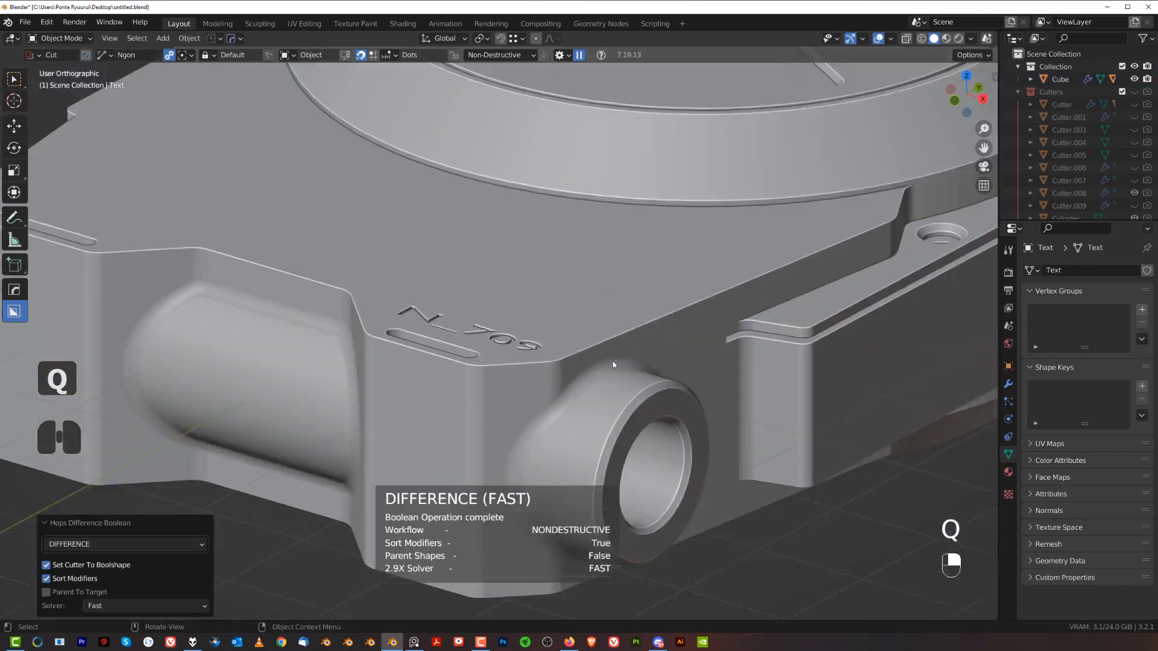
# - Examine the engraved lettering and the overall shape of the part in perspective from several angles
pyautogui.press('`')
pyautogui.scroll(-3, 590, 263)
pyautogui.keyDown('shift'); pyautogui.moveTo(619, 333); pyautogui.dragTo(479, 336, button='middle'); pyautogui.keyUp('shift')
pyautogui.press('KP_5')
pyautogui.moveTo(601, 313); pyautogui.dragTo(514, 296, button='middle')
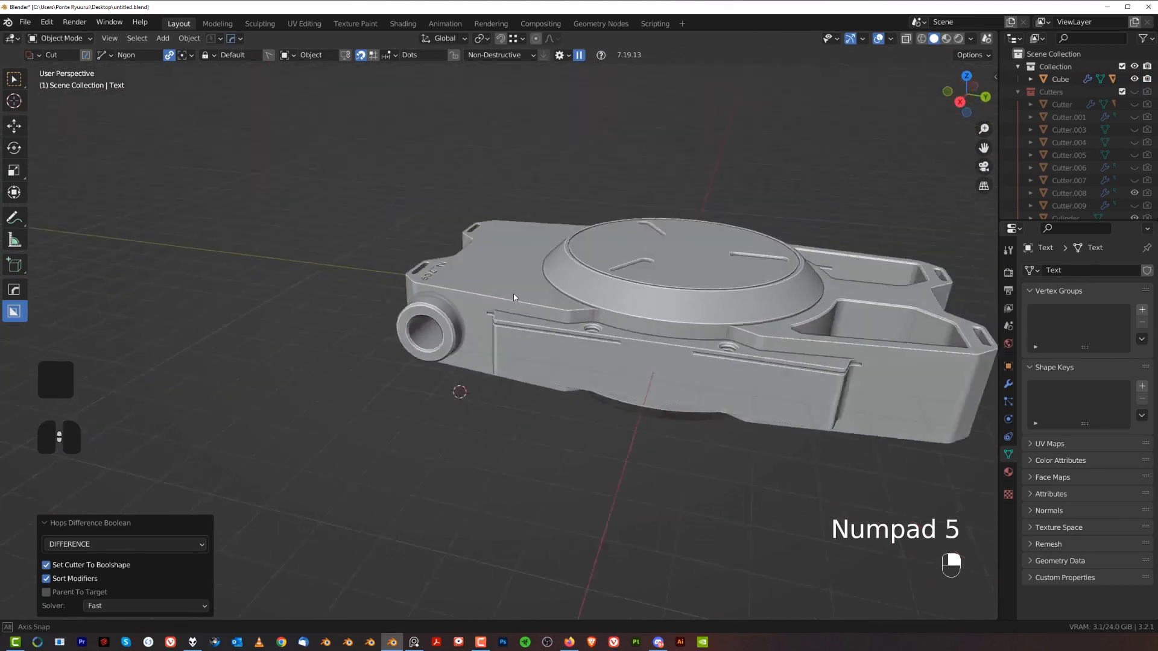
pyautogui.keyDown('shift'); pyautogui.moveTo(662, 270); pyautogui.dragTo(249, 285, button='middle'); pyautogui.keyUp('shift')
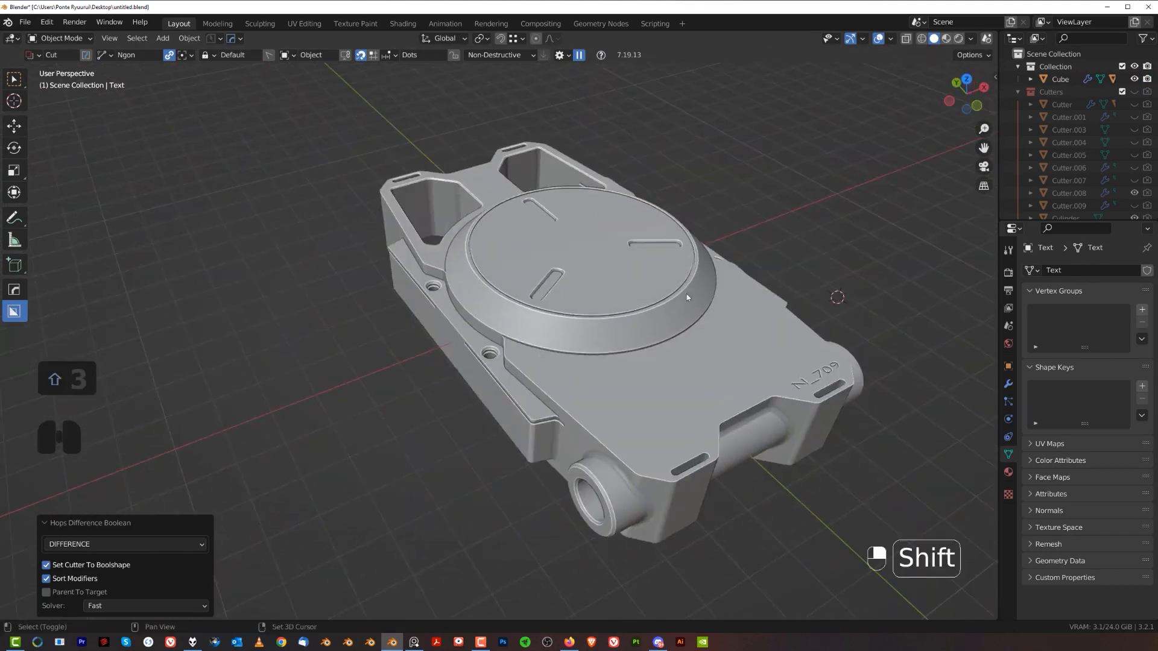
pyautogui.keyDown('shift'); pyautogui.moveTo(686, 294); pyautogui.dragTo(609, 199, button='middle'); pyautogui.keyUp('shift')
pyautogui.moveTo(495, 259); pyautogui.dragTo(443, 304, button='middle')
pyautogui.scroll(1, 458, 289)
# - In top view, reveal the body's N_709 boolean cutter with the HardOps boolean scroll
pyautogui.press('`')
pyautogui.press('KP_5')
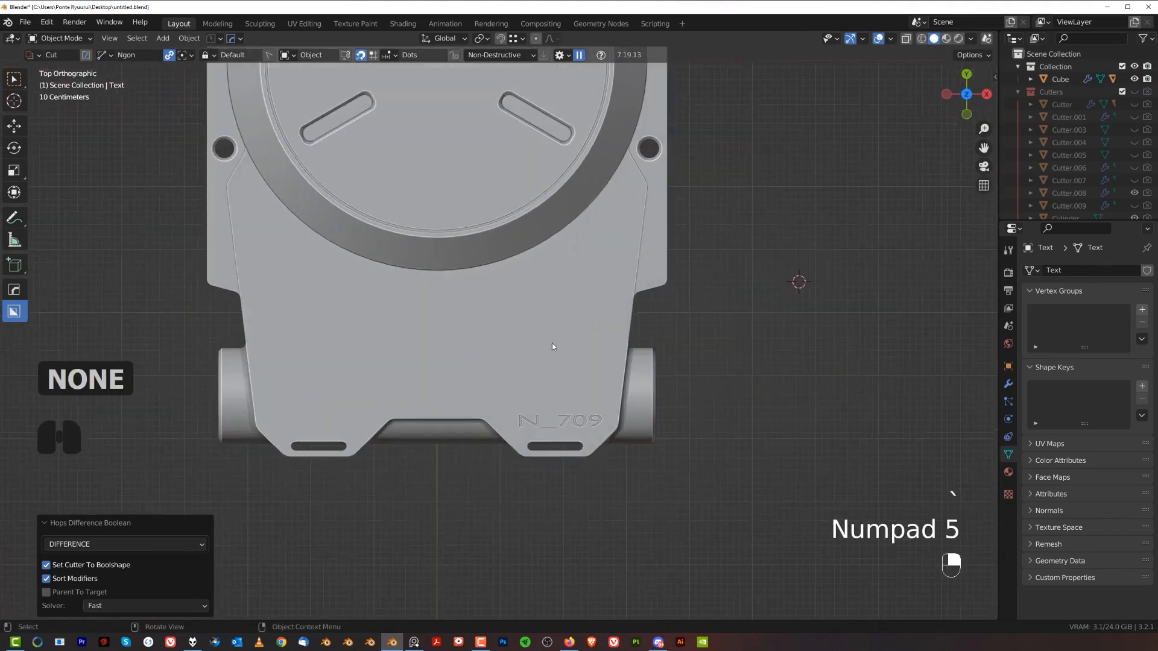
pyautogui.click(579, 403)
pyautogui.press('q')
pyautogui.click(577, 429)
pyautogui.click(579, 435)
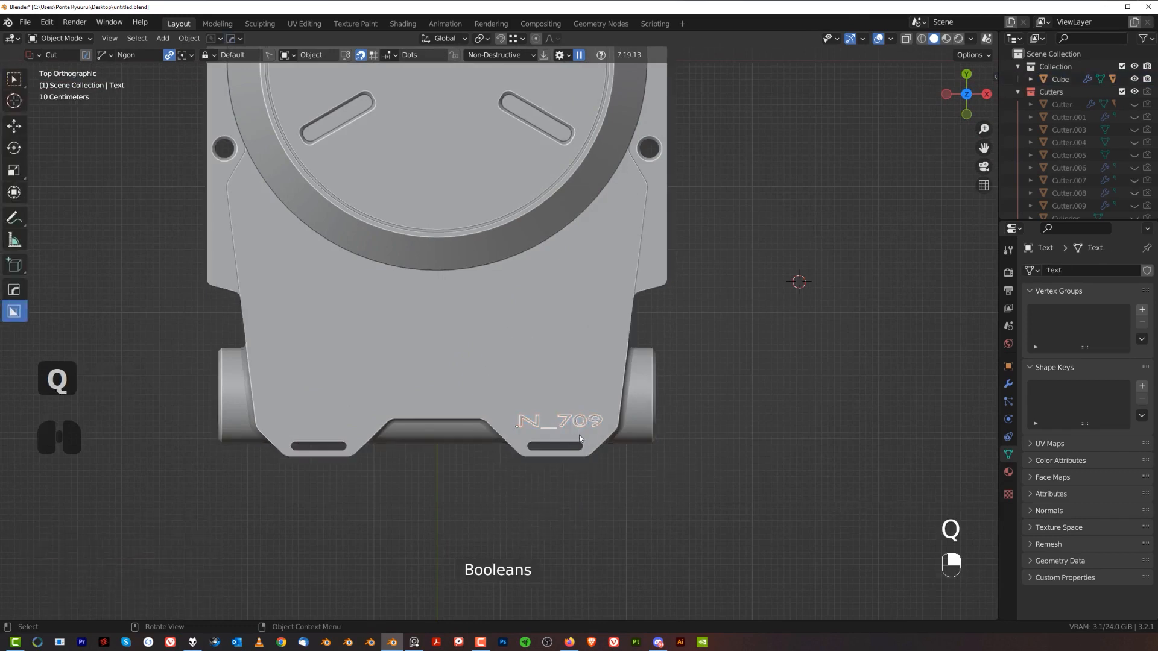
# - Move the N_709 cutter about -1.94 m in X and 1.36 m in Y toward the body's middle and enlarge it
pyautogui.press('g')
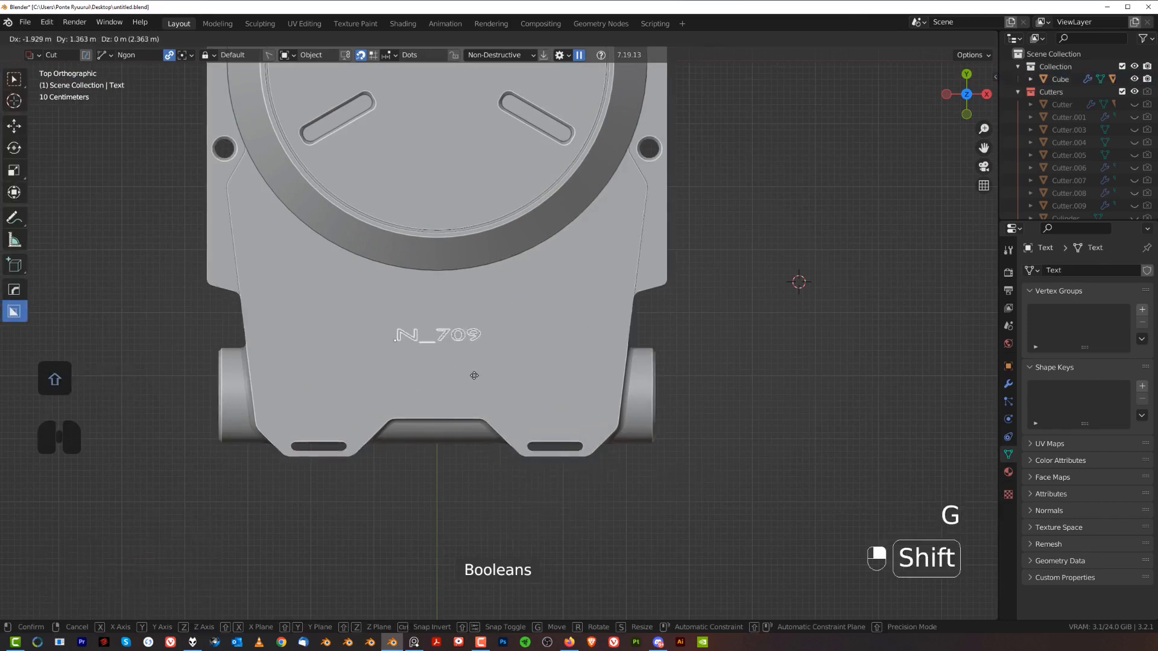
pyautogui.click(474, 375)
pyautogui.press('s')
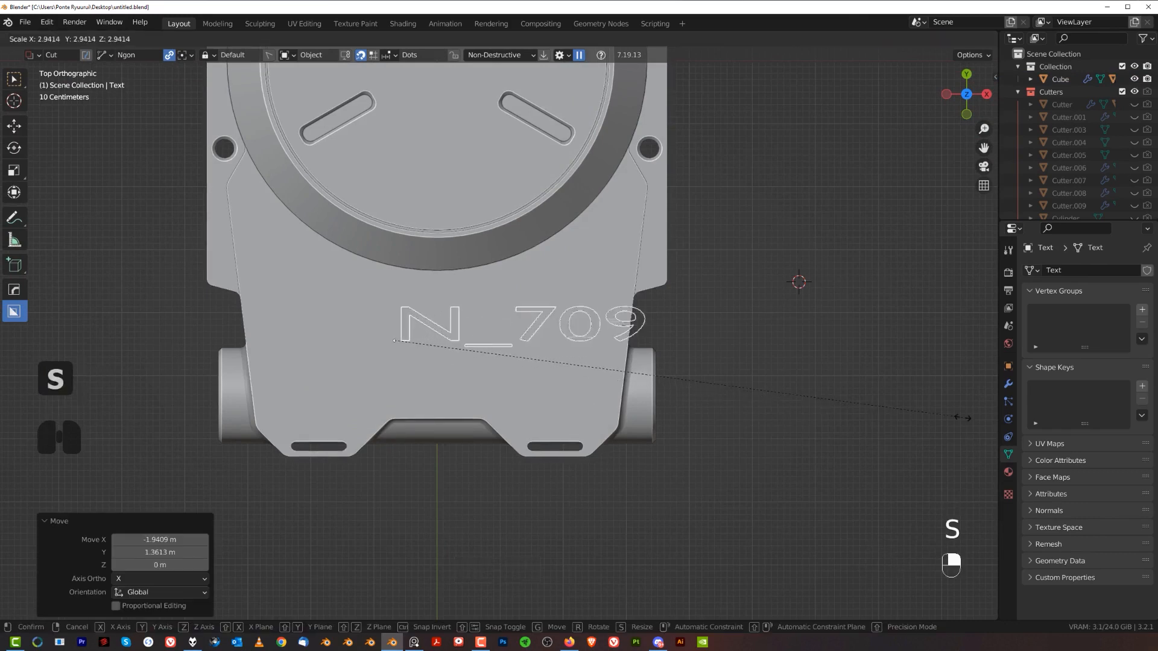
pyautogui.click(1147, 432)
# - Center the enlarged N_709 cutter across the flat area between the disc and the cross cylinder
pyautogui.press('h')
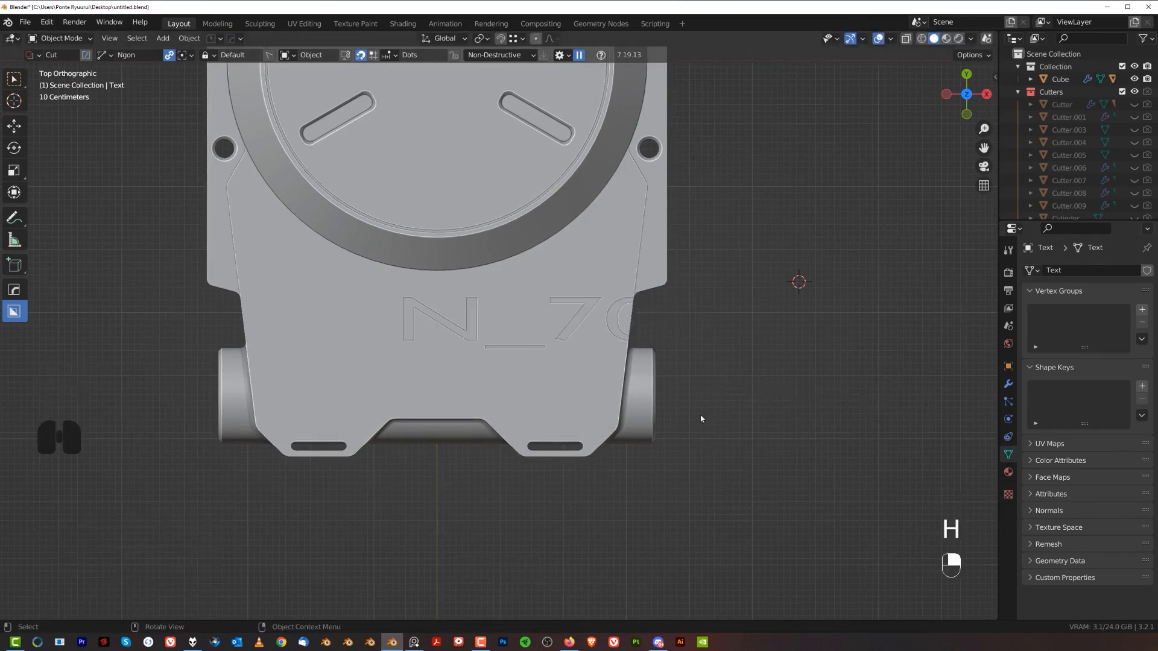
pyautogui.hotkey('ctrl', 'z')
pyautogui.press('g')
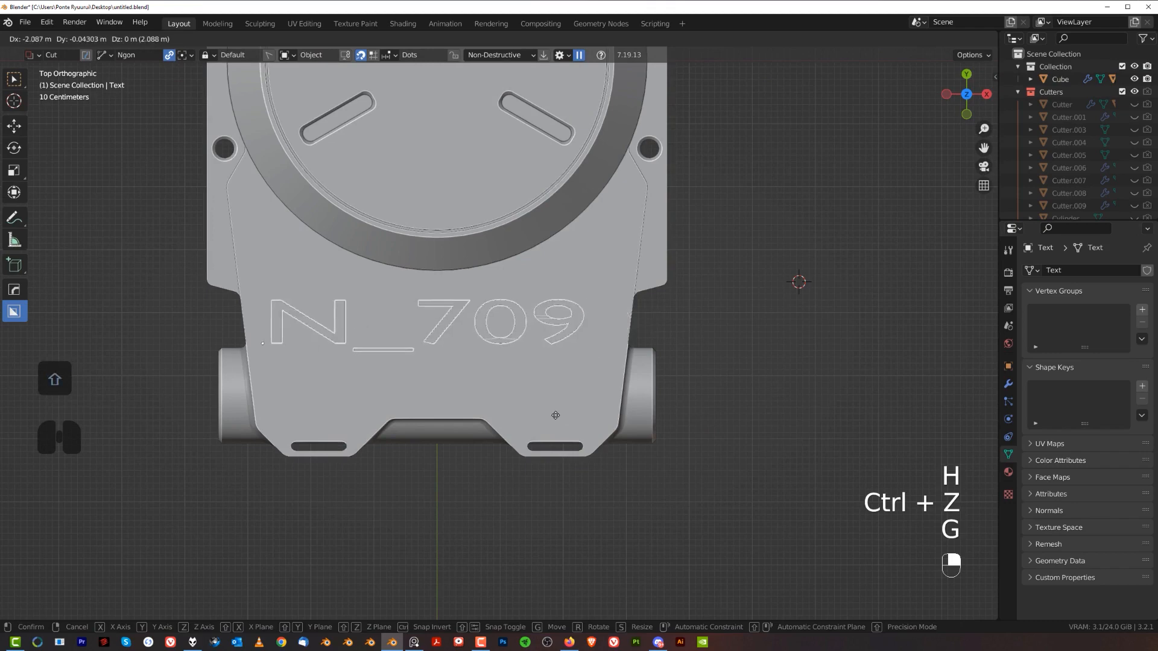
pyautogui.click(708, 421)
pyautogui.scroll(-2, 804, 360)
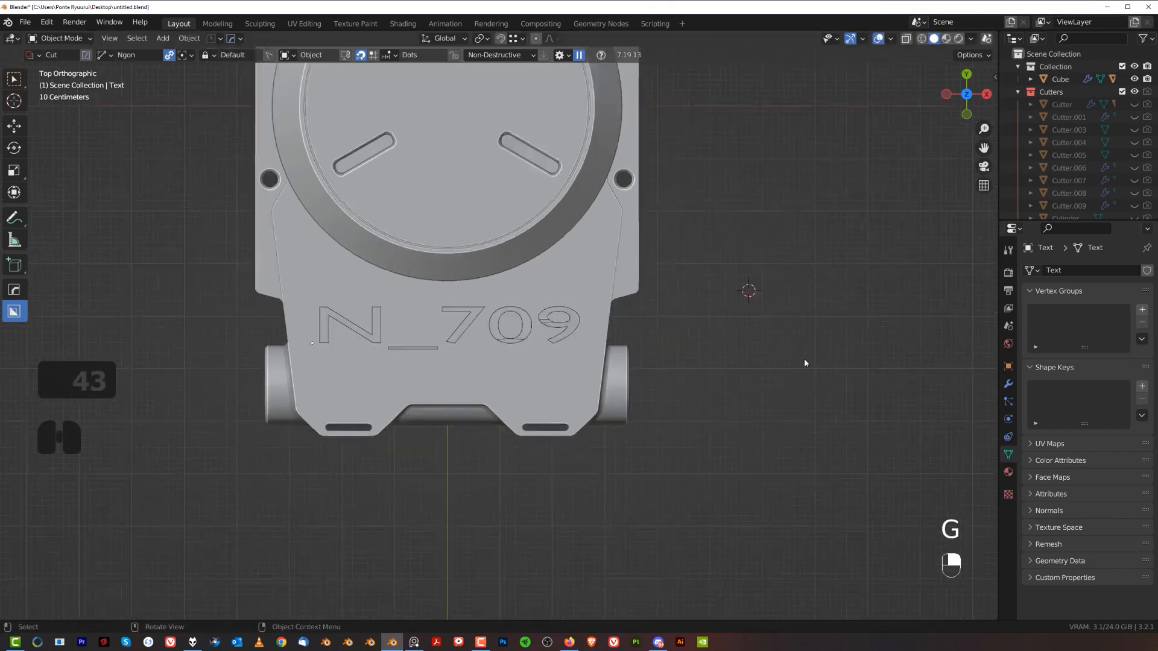
# - Hide the Cutters collection and inspect the enlarged N_709 engraving in perspective
pyautogui.moveTo(668, 363); pyautogui.dragTo(596, 305, button='middle')
pyautogui.hotkey('shift', '2')
pyautogui.keyDown('shift'); pyautogui.moveTo(653, 237); pyautogui.dragTo(566, 374, button='middle'); pyautogui.keyUp('shift')
pyautogui.press('KP_5')
pyautogui.moveTo(669, 337); pyautogui.dragTo(690, 323, button='middle')
pyautogui.scroll(2, 655, 299)
pyautogui.scroll(-3, 690, 322)
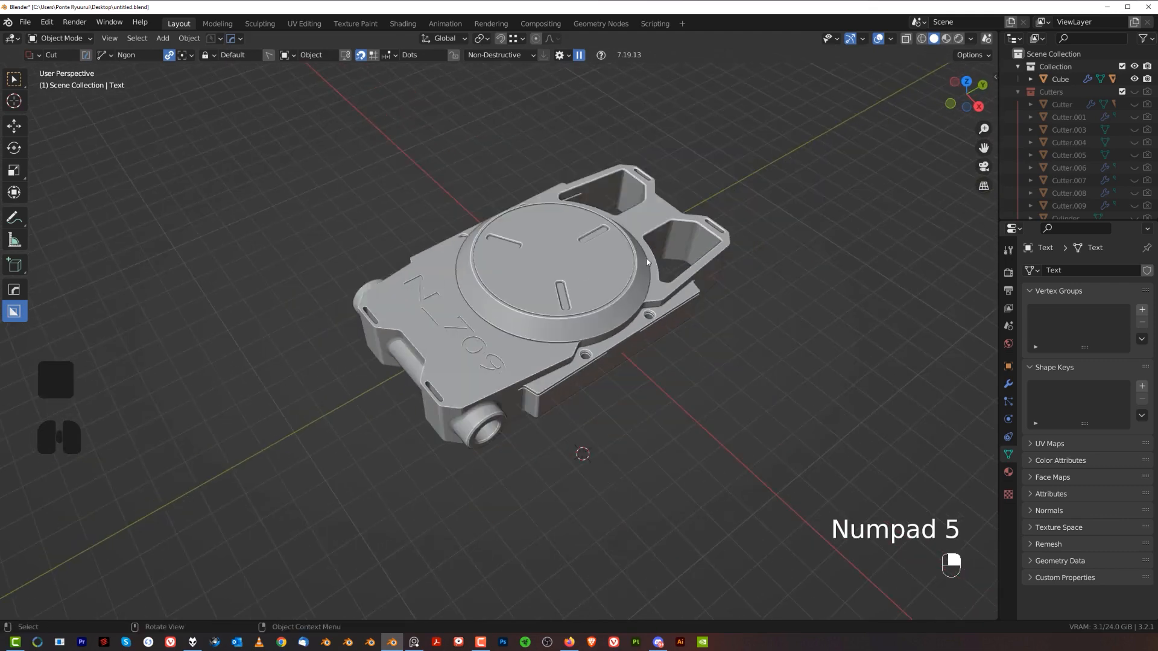
pyautogui.scroll(2, 594, 262)
pyautogui.moveTo(628, 223); pyautogui.dragTo(587, 232, button='middle')
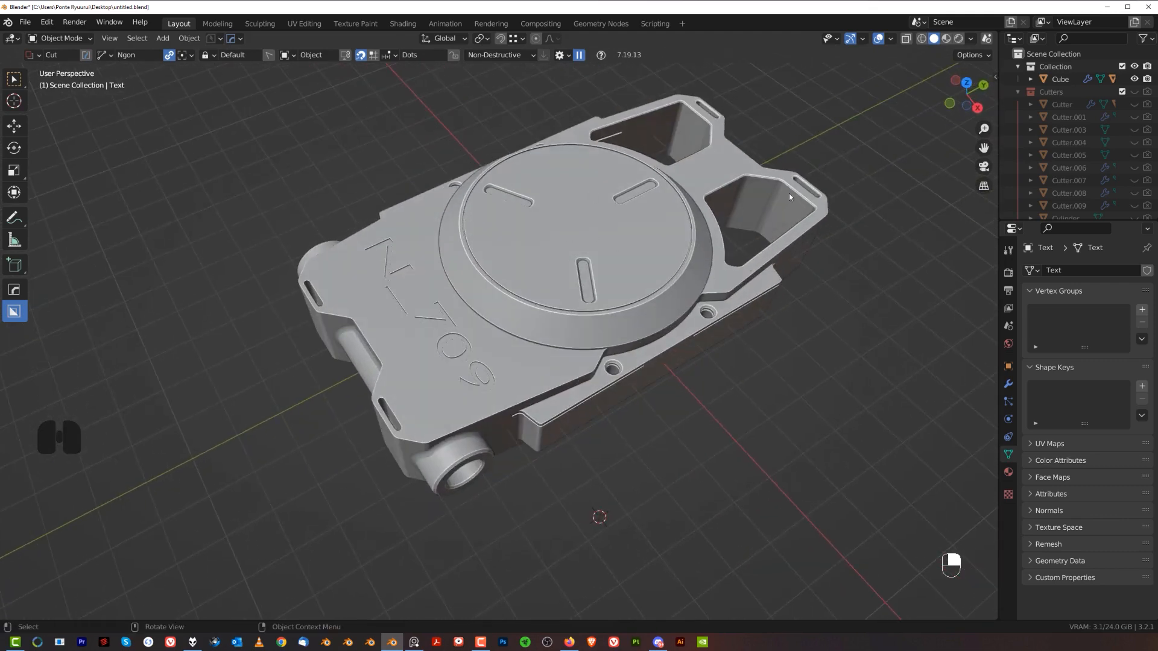
# - Undo the enlarging and moving of the N_709 cutter and hide the Cutters collection
pyautogui.moveTo(459, 432); pyautogui.dragTo(530, 458, button='middle')
pyautogui.hotkey('ctrl', 'z')
pyautogui.hotkey('ctrl', 'z')
pyautogui.hotkey('ctrl', 'z')
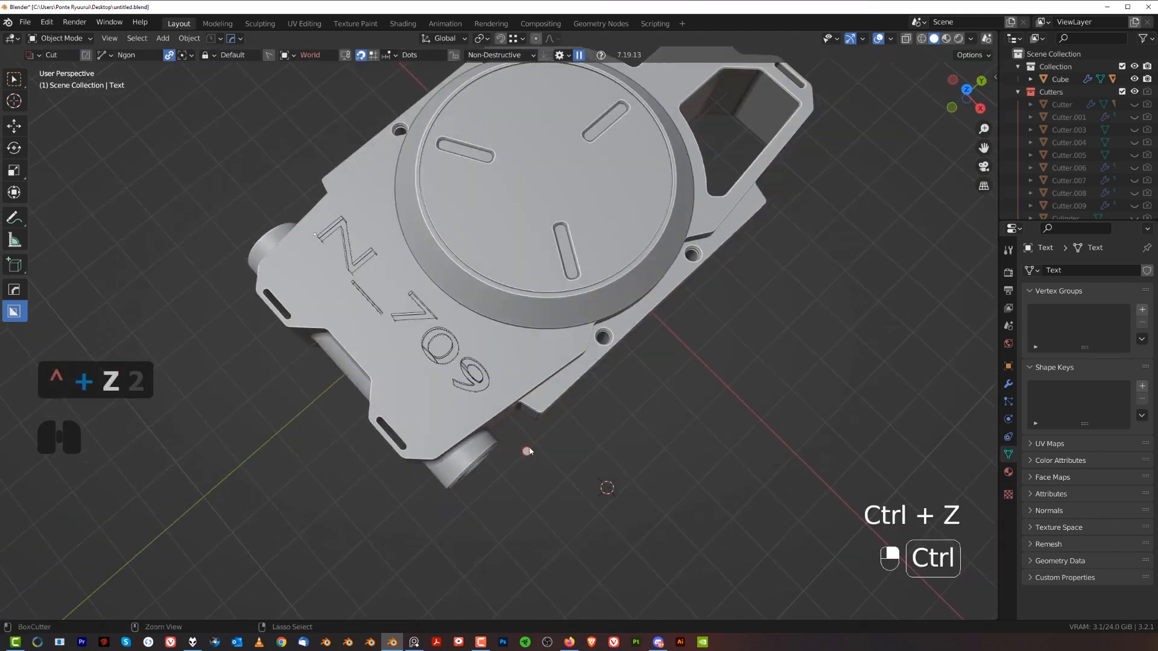
pyautogui.hotkey('ctrl', 'z')
pyautogui.hotkey('ctrl', 'z')
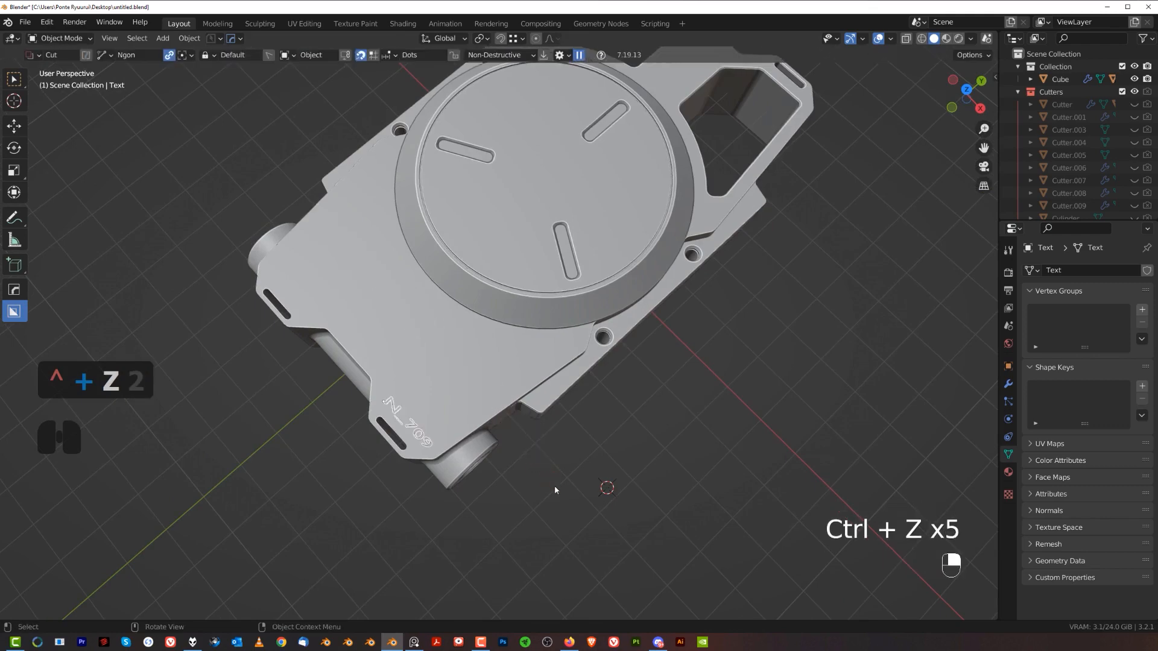
pyautogui.hotkey('shift', '2')
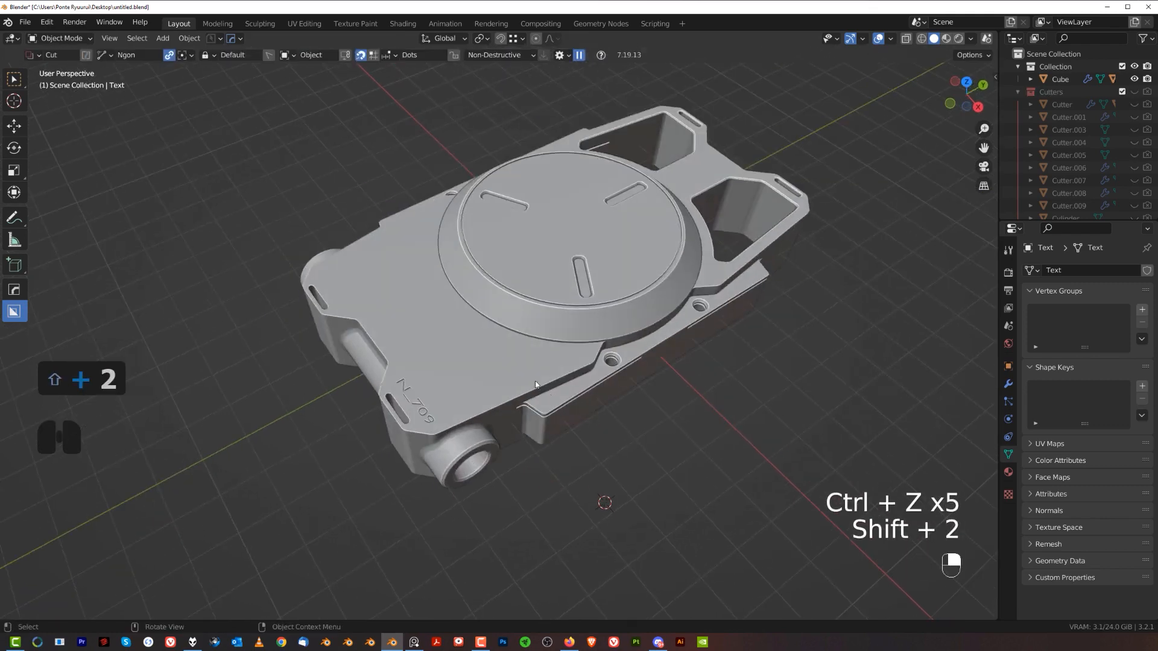
# - Examine the finished part from all sides, including the corner engraving, side panels and hollow cylinder end
pyautogui.moveTo(397, 346); pyautogui.dragTo(451, 383, button='middle')
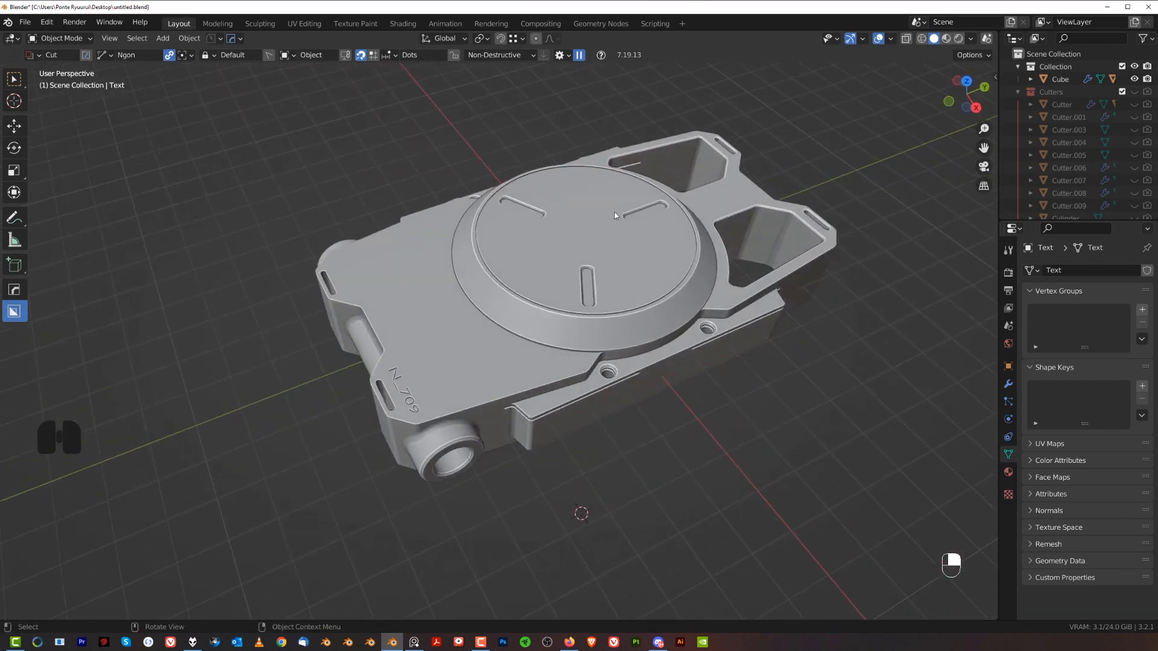
pyautogui.keyDown('shift'); pyautogui.moveTo(605, 259); pyautogui.dragTo(540, 287, button='middle'); pyautogui.keyUp('shift')
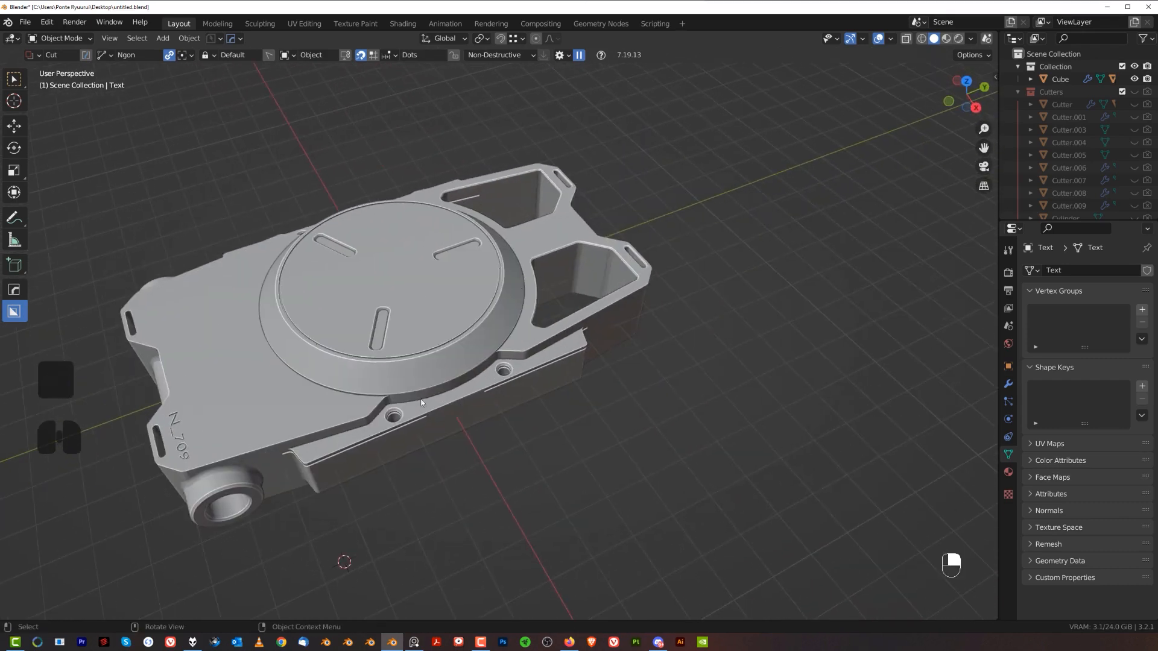
pyautogui.moveTo(405, 443); pyautogui.dragTo(460, 394, button='middle')
pyautogui.keyDown('shift'); pyautogui.moveTo(461, 394); pyautogui.dragTo(573, 396, button='middle'); pyautogui.keyUp('shift')
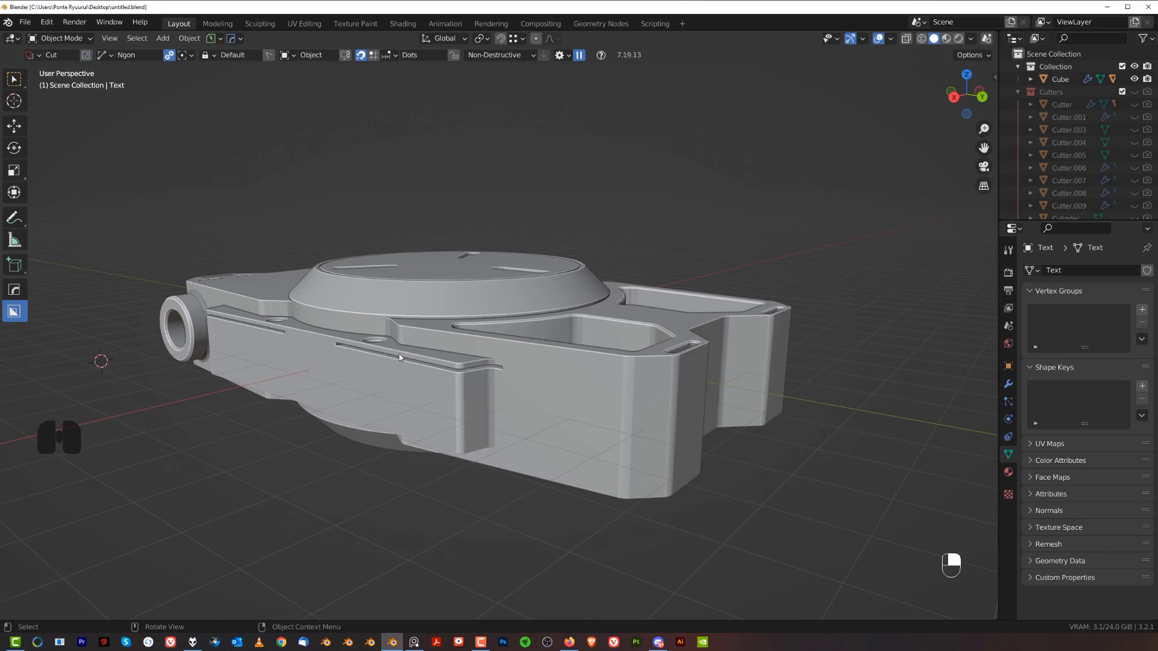
pyautogui.moveTo(342, 186); pyautogui.dragTo(519, 328, button='middle')
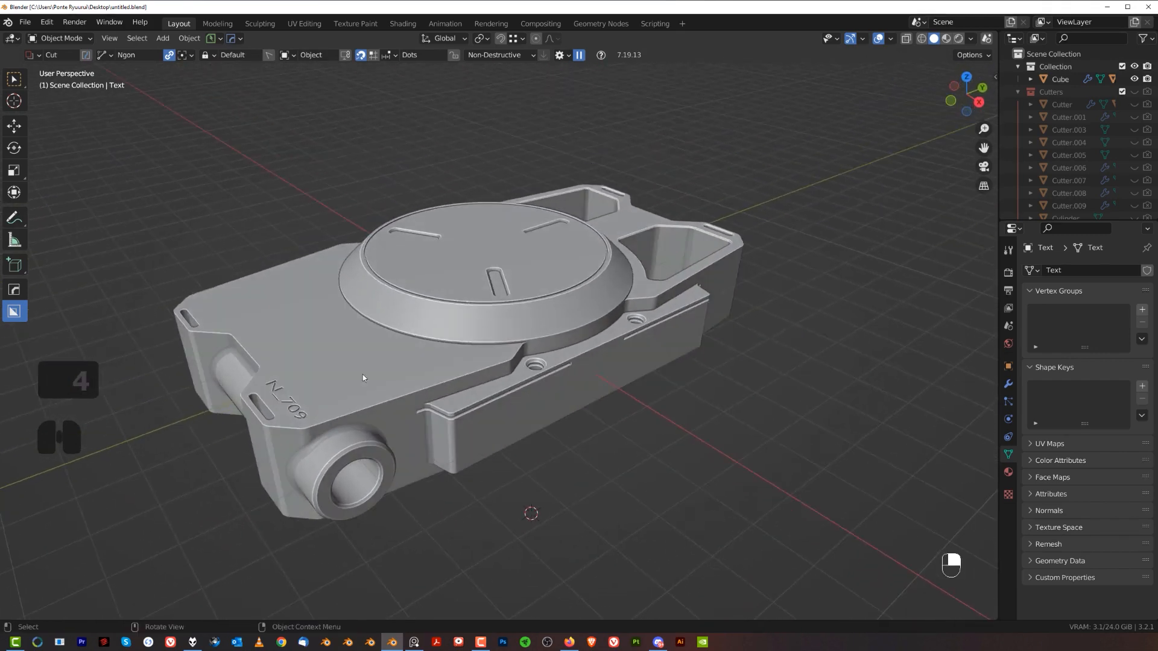
pyautogui.moveTo(592, 303); pyautogui.dragTo(563, 311, button='middle')
pyautogui.scroll(3, 477, 360)
pyautogui.scroll(-3, 558, 340)
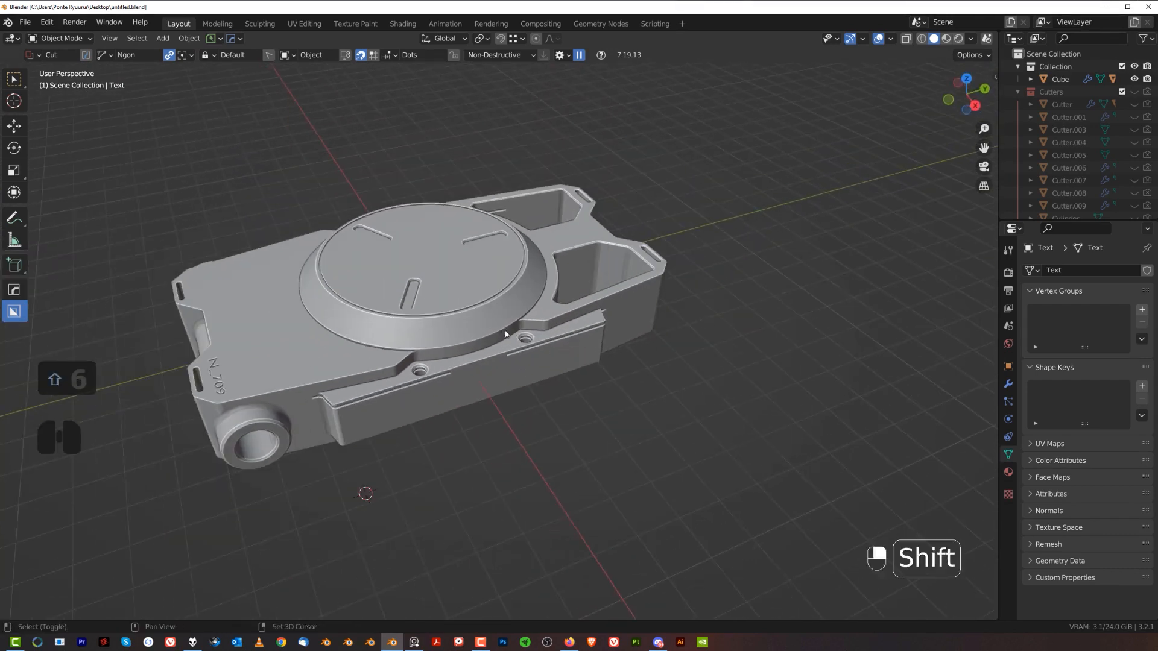
pyautogui.keyDown('shift'); pyautogui.moveTo(490, 320); pyautogui.dragTo(561, 335, button='middle'); pyautogui.keyUp('shift')
pyautogui.scroll(2, 561, 335)
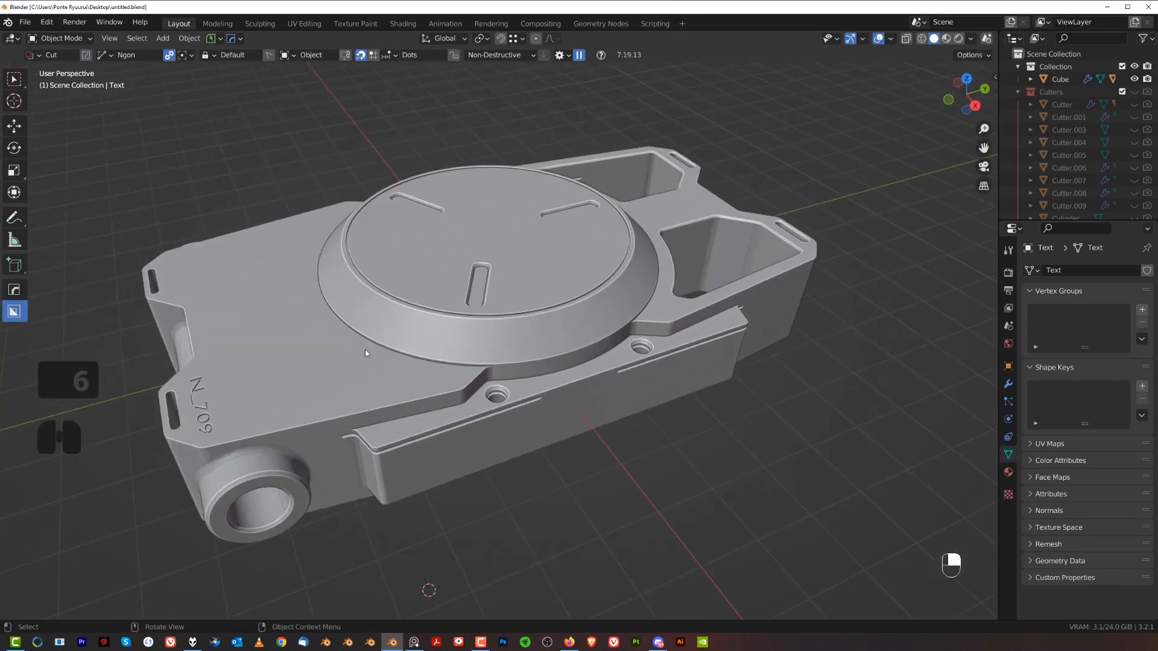
pyautogui.moveTo(658, 335); pyautogui.dragTo(689, 269, button='middle')
pyautogui.scroll(-1, 675, 310)
pyautogui.scroll(-1, 689, 269)
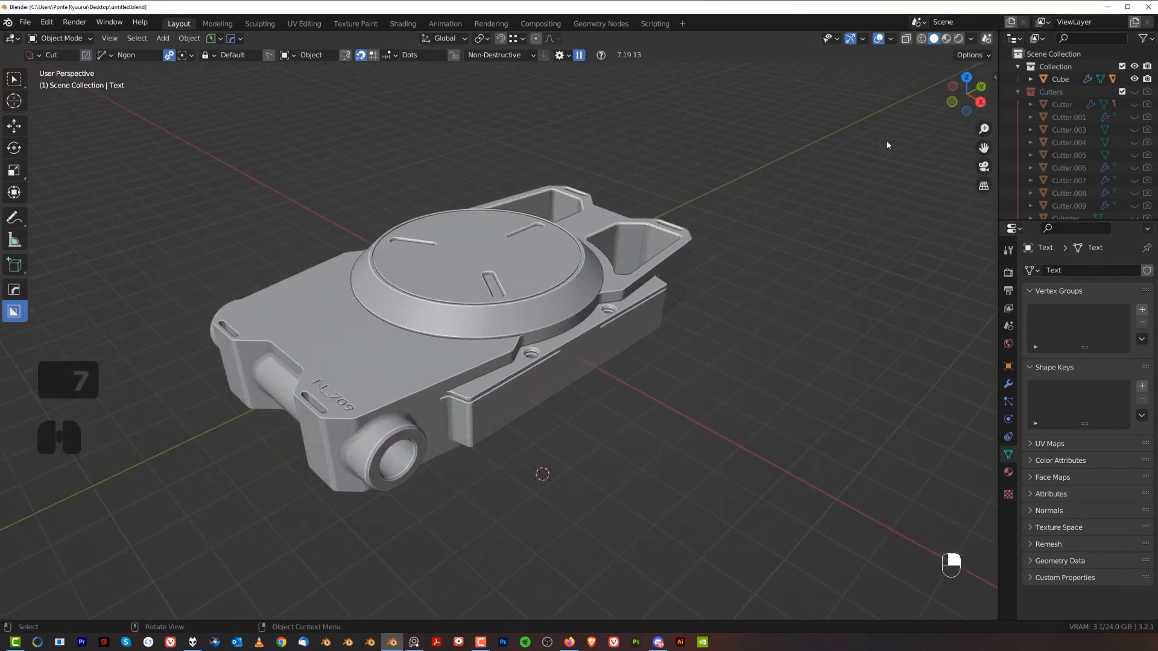
# - Switch the viewport to Rendered shading
pyautogui.click(957, 39)
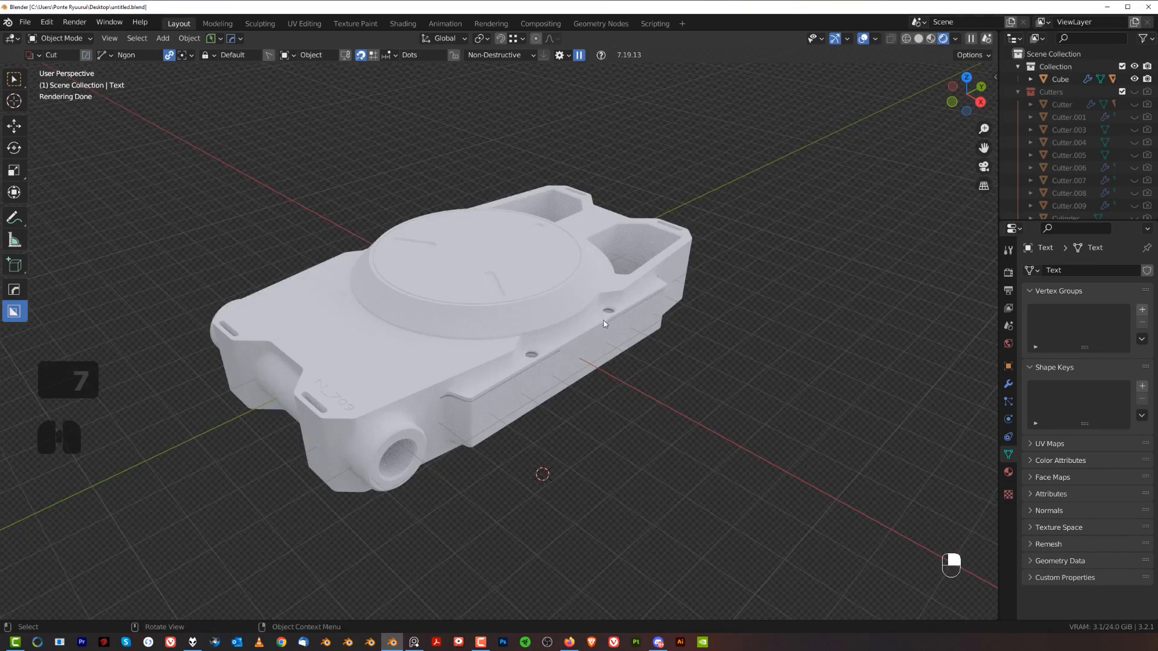
pyautogui.hotkey('alt', 'm')
pyautogui.hotkey('ctrl', 'z')
# - Apply the Titanium-matte material from the cw Metal set to the body with the HardOps Asset Loader
pyautogui.press('q')
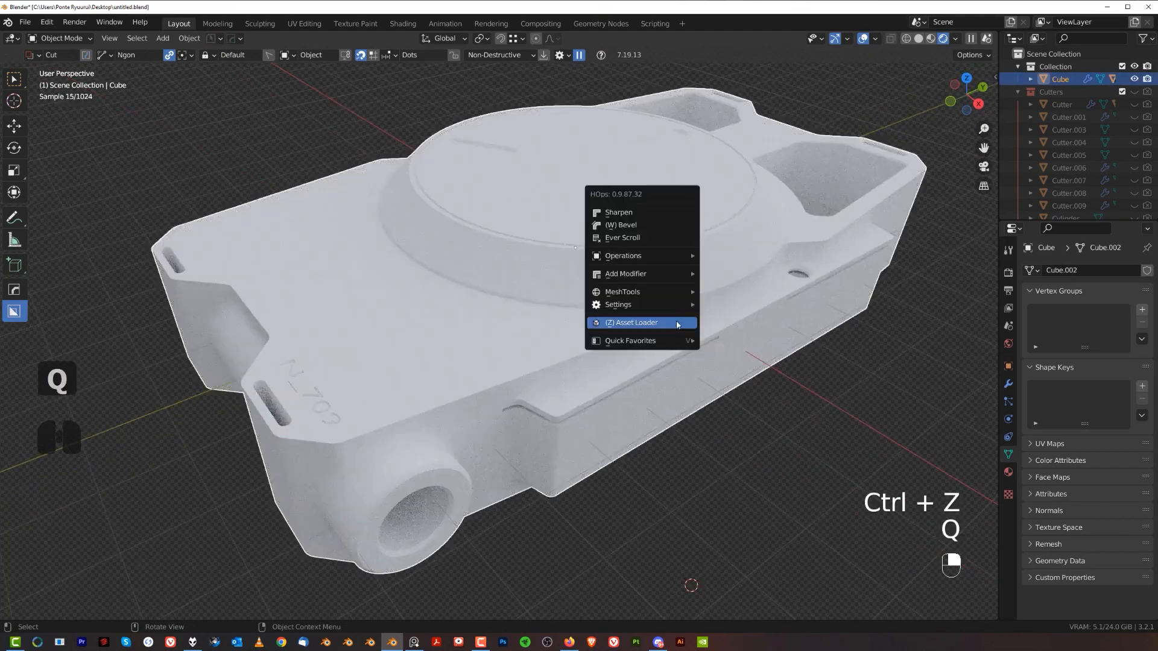
pyautogui.click(671, 322)
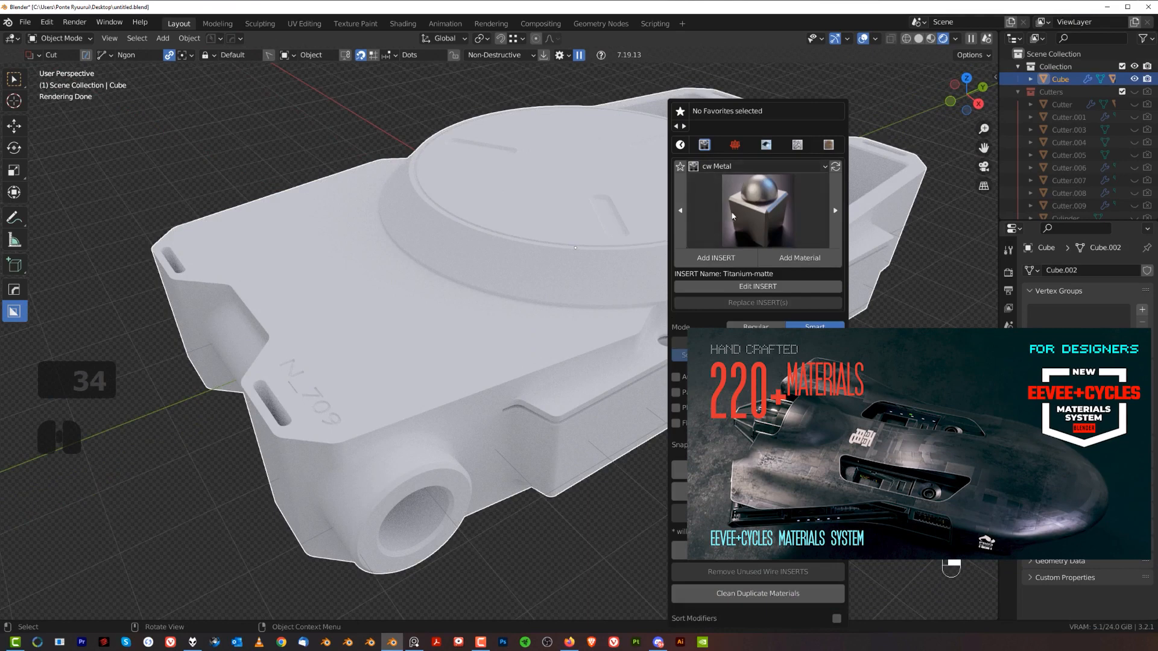
pyautogui.click(750, 168)
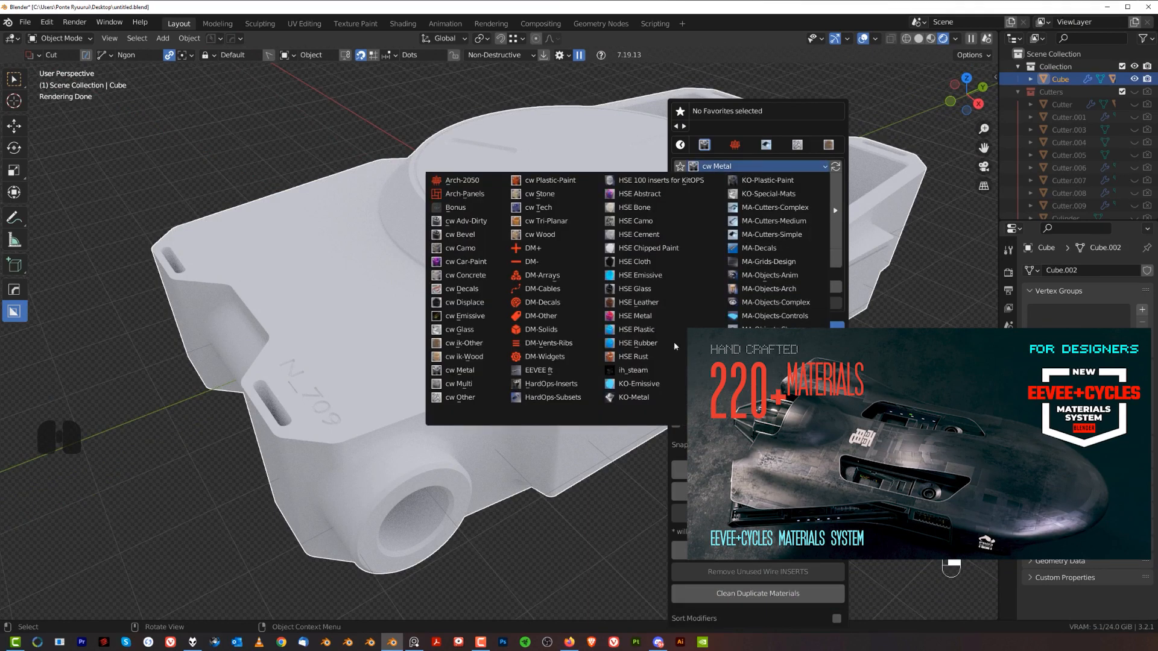
pyautogui.click(480, 370)
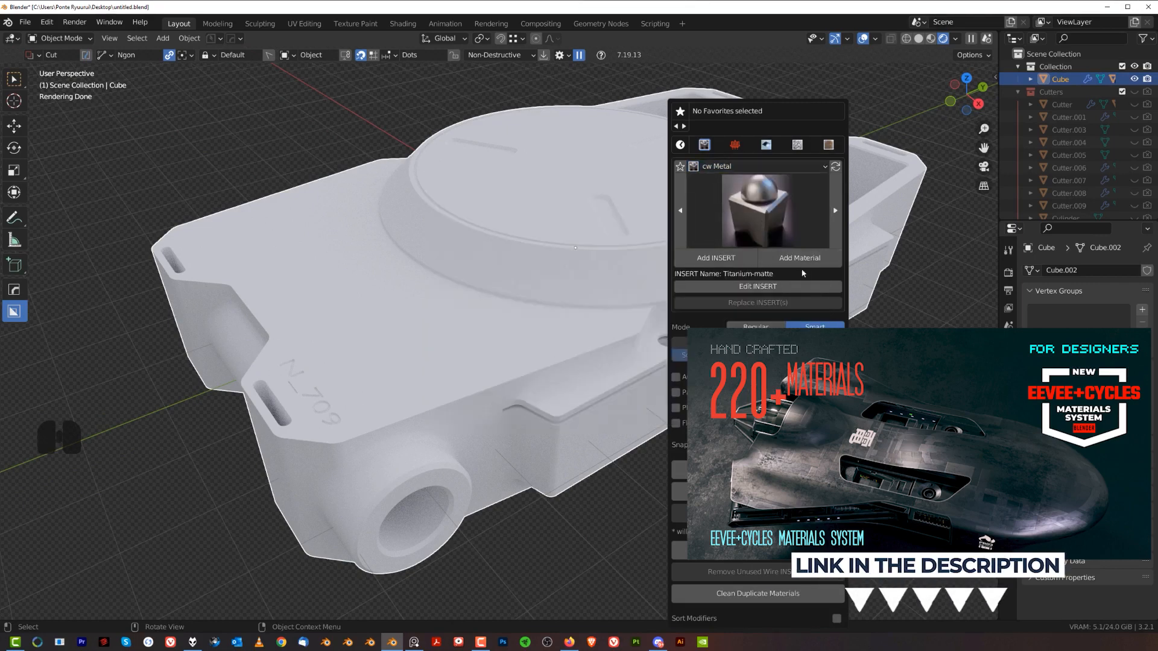
pyautogui.click(750, 210)
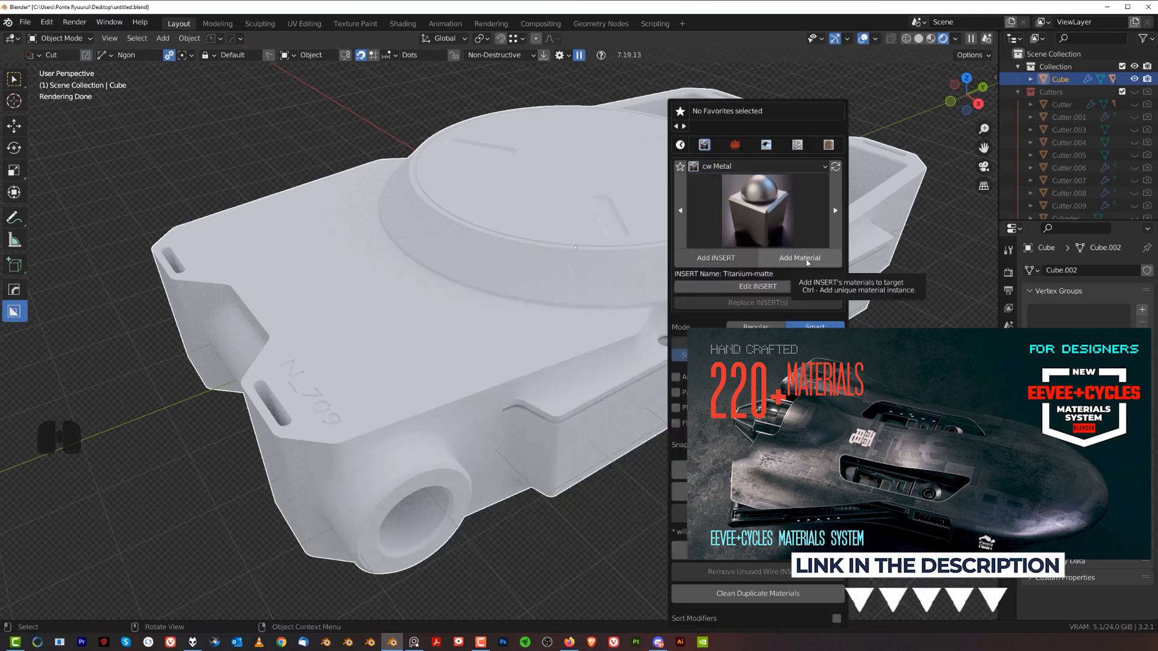
pyautogui.click(807, 263)
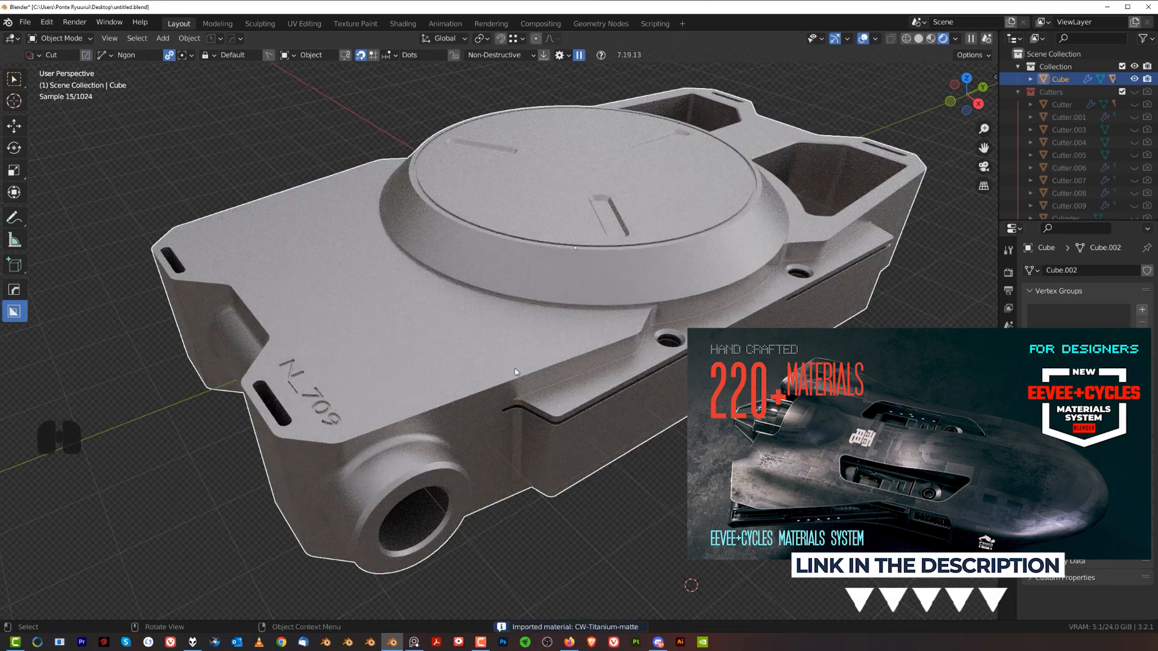
# - Inspect the metal finish on the body in the rendered viewport from different angles and distances
pyautogui.scroll(-3, 599, 345)
pyautogui.scroll(3, 599, 345)
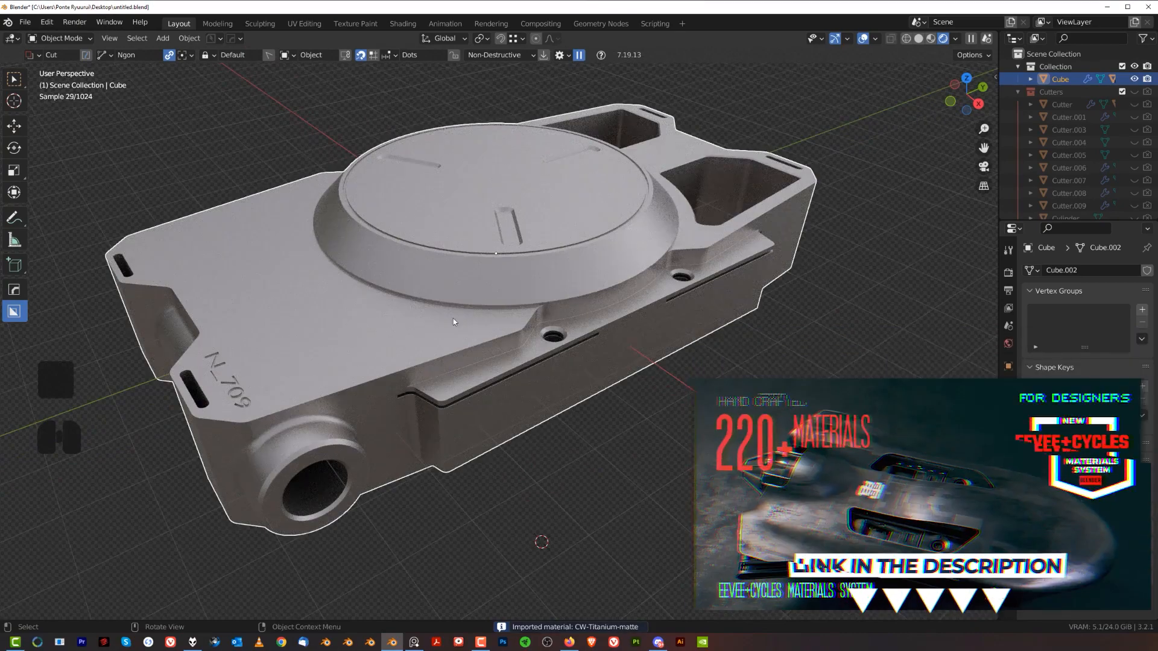
pyautogui.scroll(-1, 532, 284)
pyautogui.keyDown('shift'); pyautogui.moveTo(537, 302); pyautogui.dragTo(543, 305, button='middle'); pyautogui.keyUp('shift')
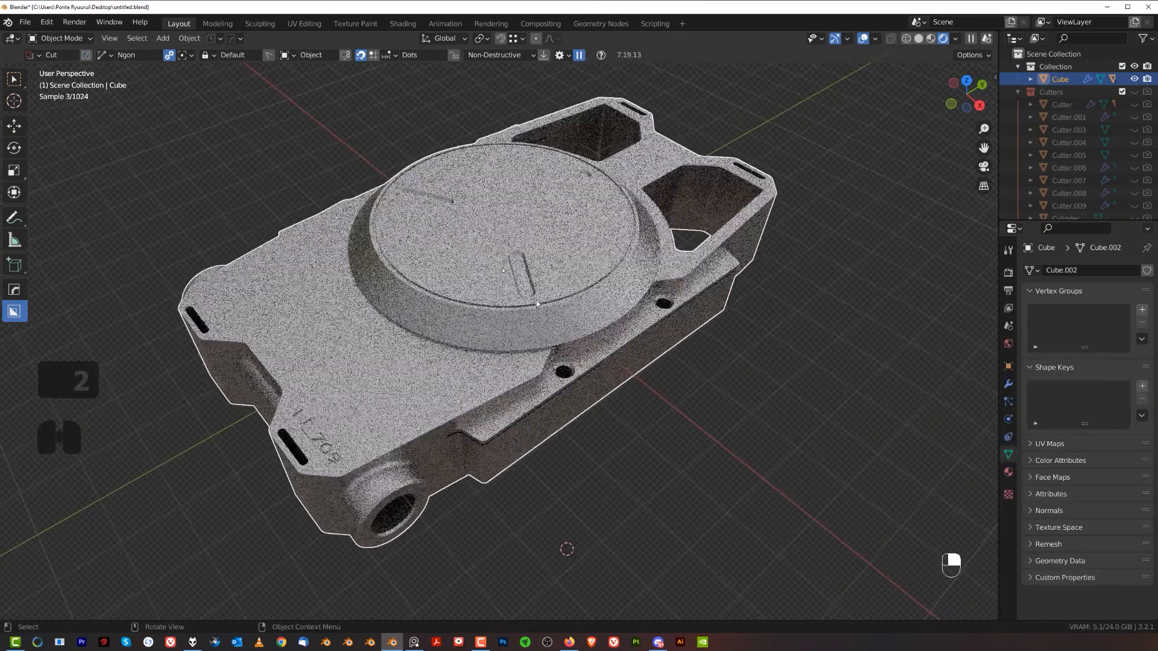
pyautogui.moveTo(468, 395); pyautogui.dragTo(561, 381, button='middle')
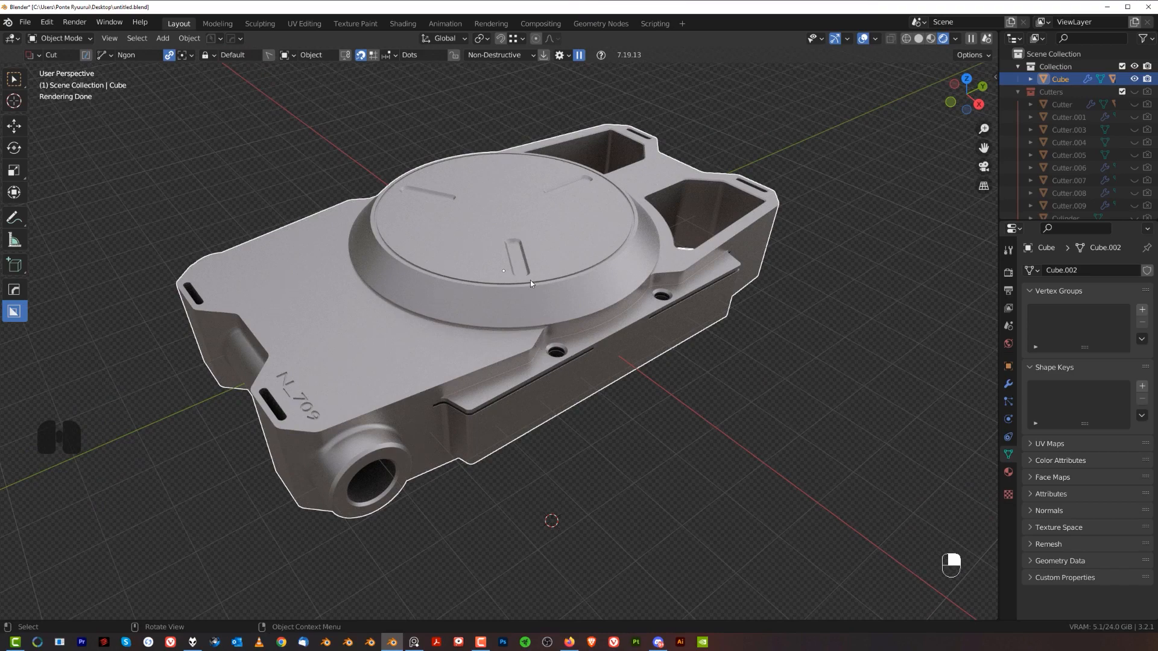
pyautogui.keyDown('shift'); pyautogui.moveTo(353, 397); pyautogui.dragTo(412, 380, button='middle'); pyautogui.keyUp('shift')
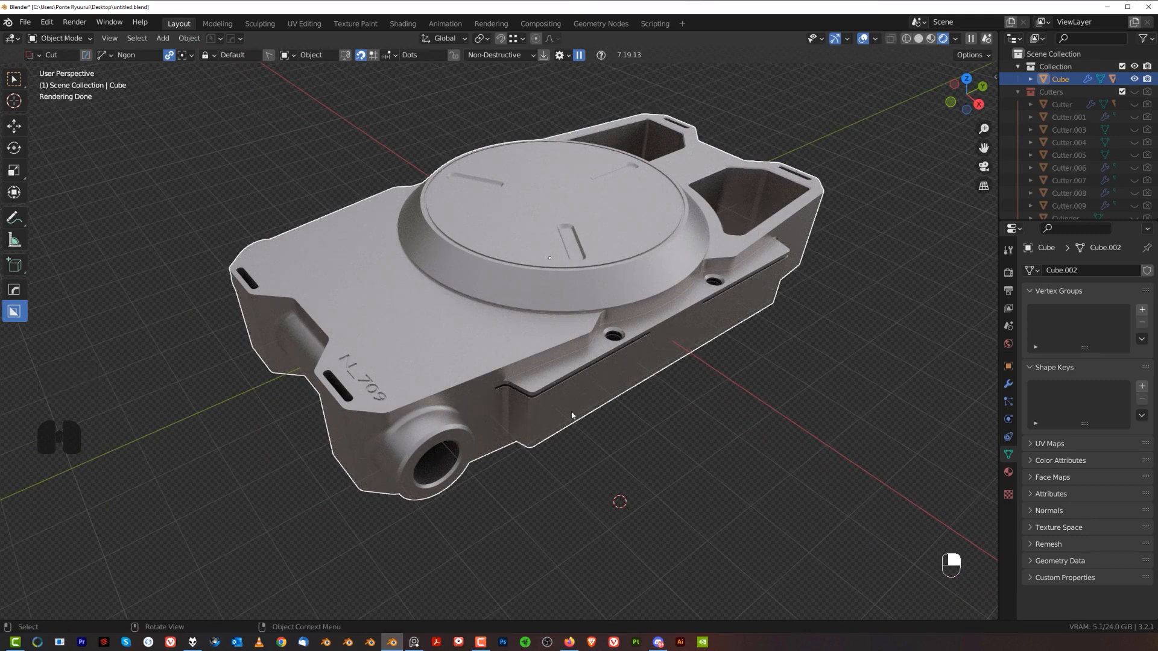
# - Examine the titanium-finished body in the rendered view from above, from low side angles and from the end with the two large openings
pyautogui.keyDown('shift'); pyautogui.moveTo(733, 239); pyautogui.dragTo(656, 194, button='middle'); pyautogui.keyUp('shift')
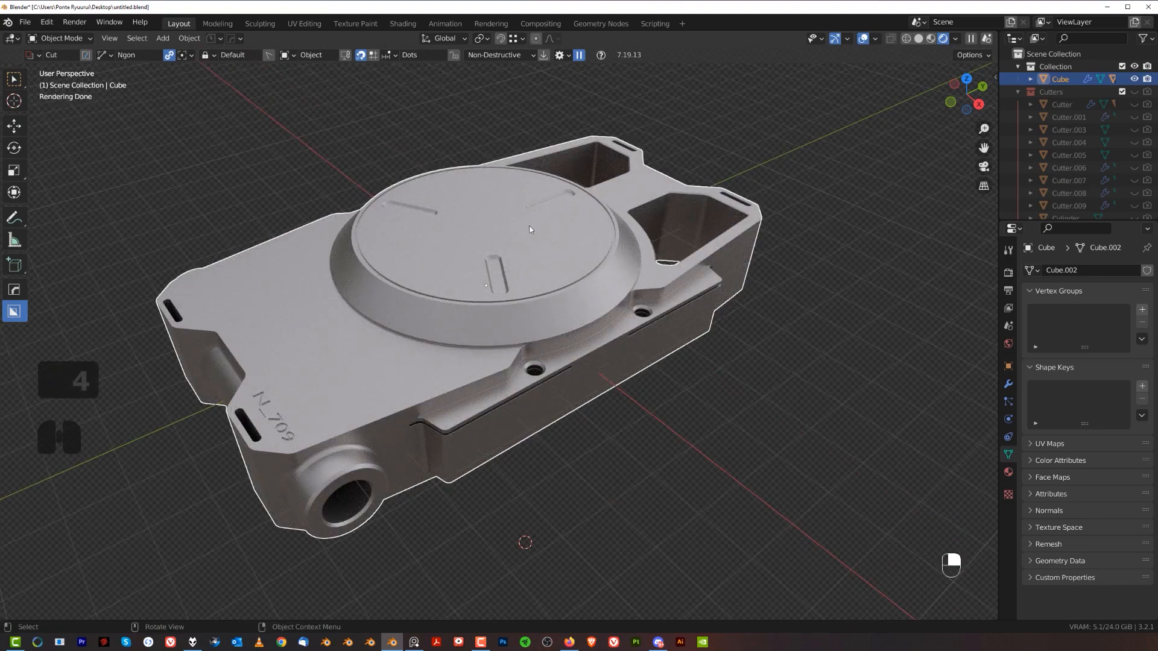
pyautogui.keyDown('shift'); pyautogui.moveTo(561, 274); pyautogui.dragTo(570, 267, button='middle'); pyautogui.keyUp('shift')
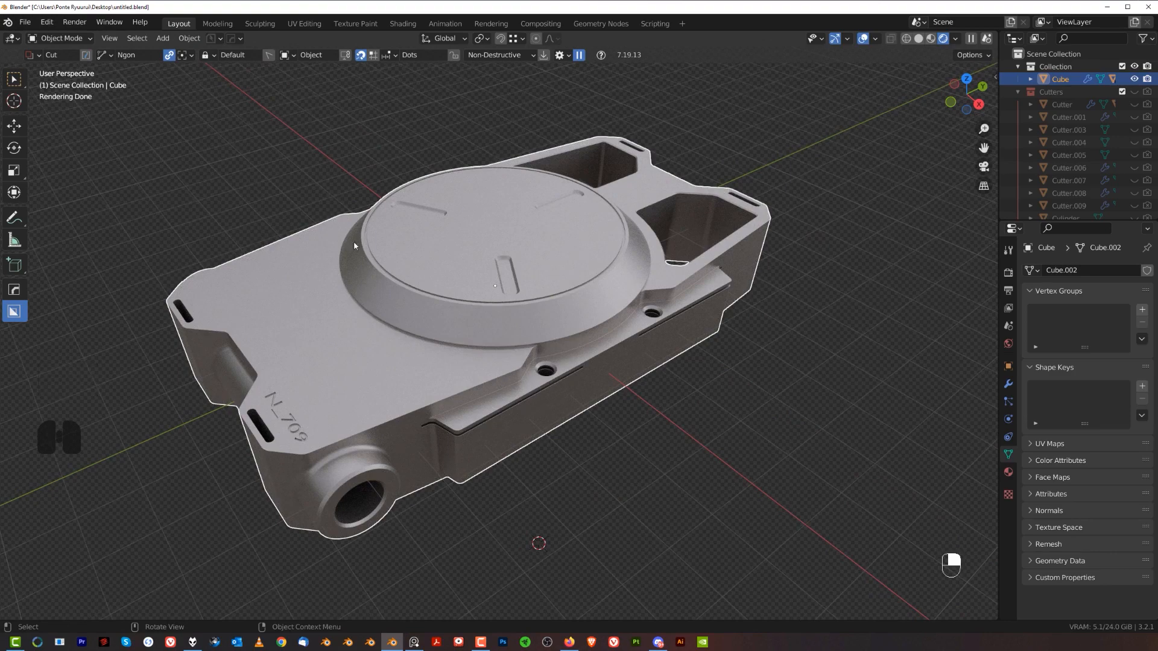
pyautogui.moveTo(559, 248); pyautogui.dragTo(358, 450, button='middle')
pyautogui.scroll(1, 357, 433)
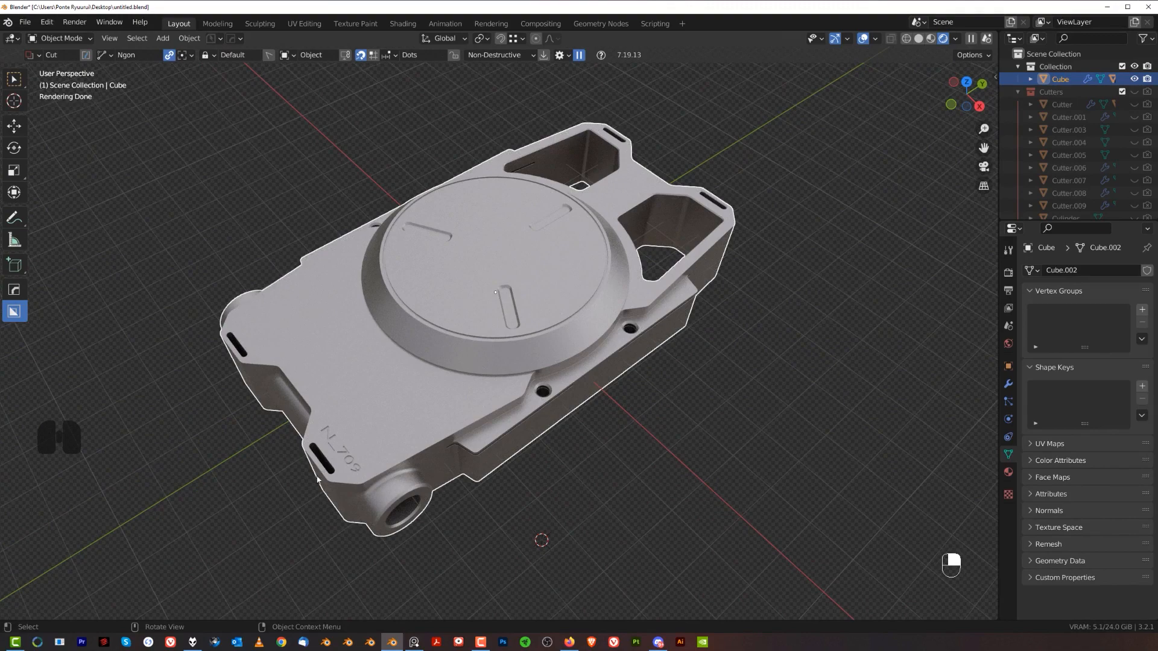
pyautogui.moveTo(531, 357); pyautogui.dragTo(523, 347, button='middle')
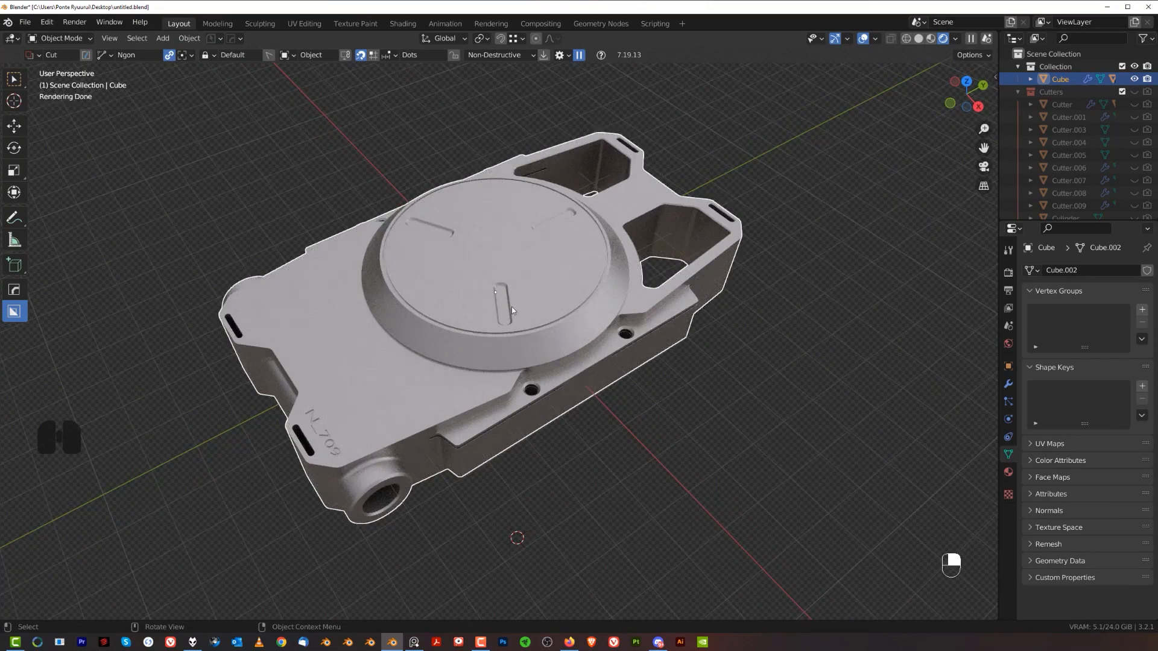
pyautogui.moveTo(511, 306); pyautogui.dragTo(580, 244, button='middle')
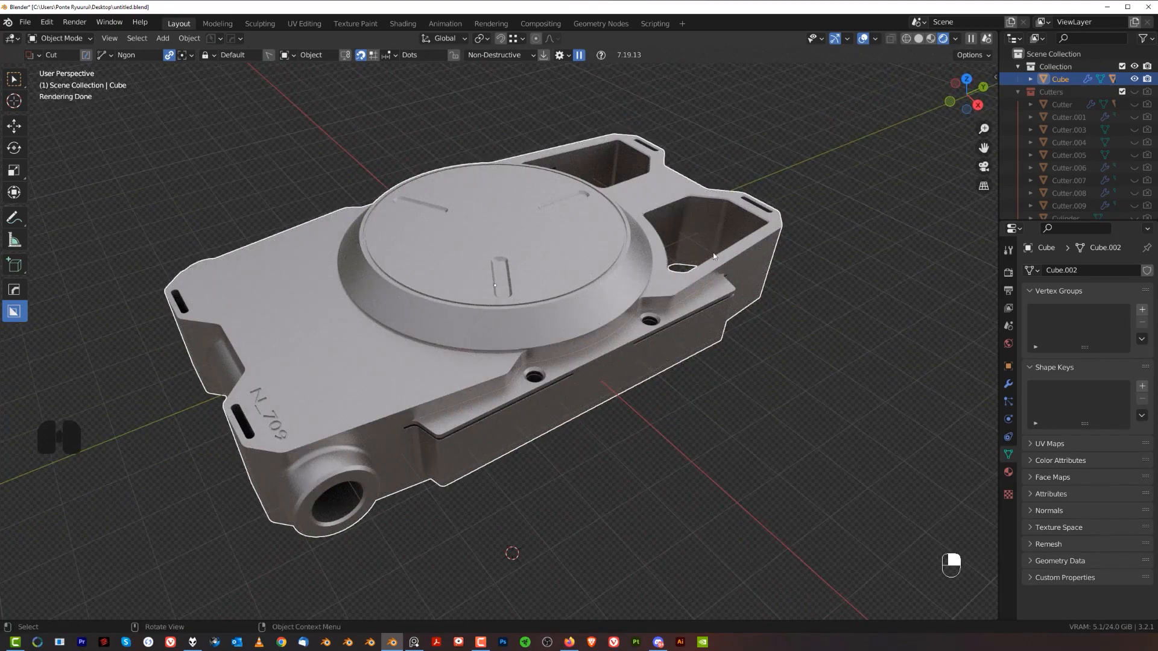
pyautogui.moveTo(713, 256); pyautogui.dragTo(553, 361, button='middle')
pyautogui.scroll(-1, 532, 388)
pyautogui.scroll(1, 559, 325)
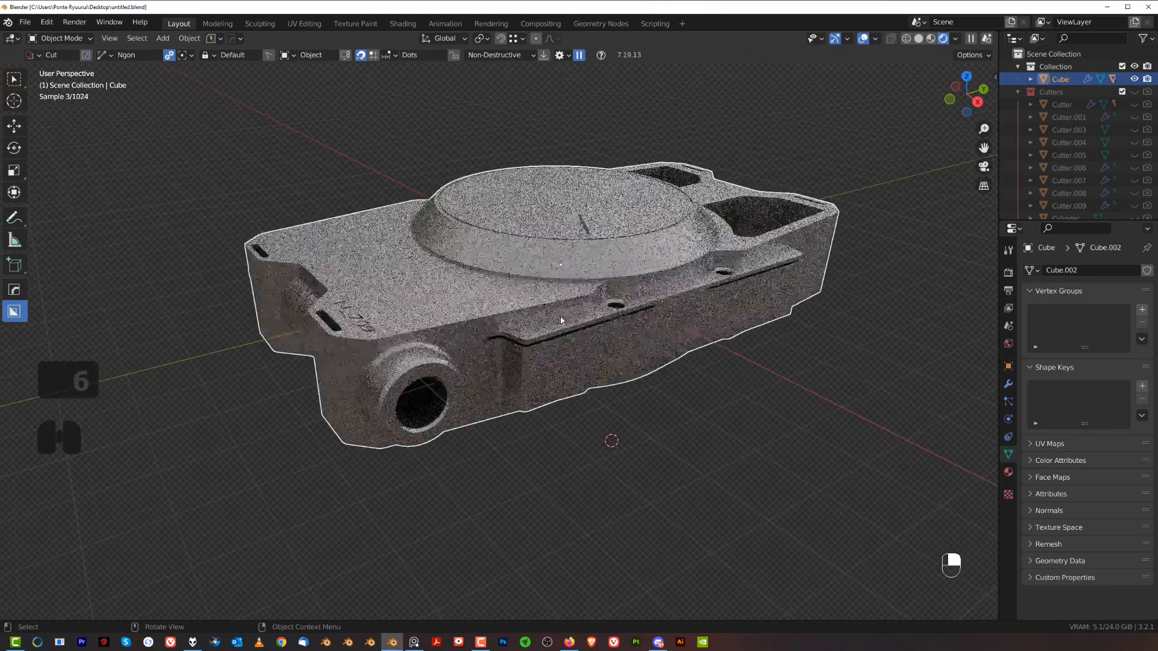
pyautogui.moveTo(433, 385); pyautogui.dragTo(427, 421, button='middle')
pyautogui.scroll(-2, 512, 426)
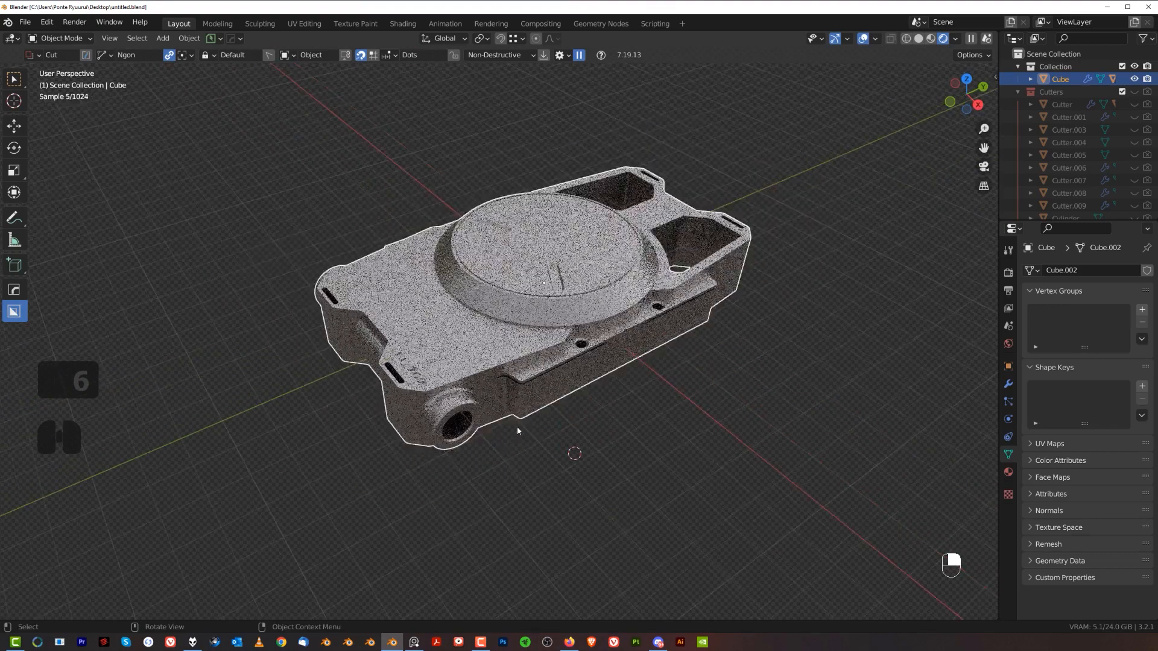
pyautogui.moveTo(517, 427); pyautogui.dragTo(508, 395, button='middle')
pyautogui.scroll(2, 537, 386)
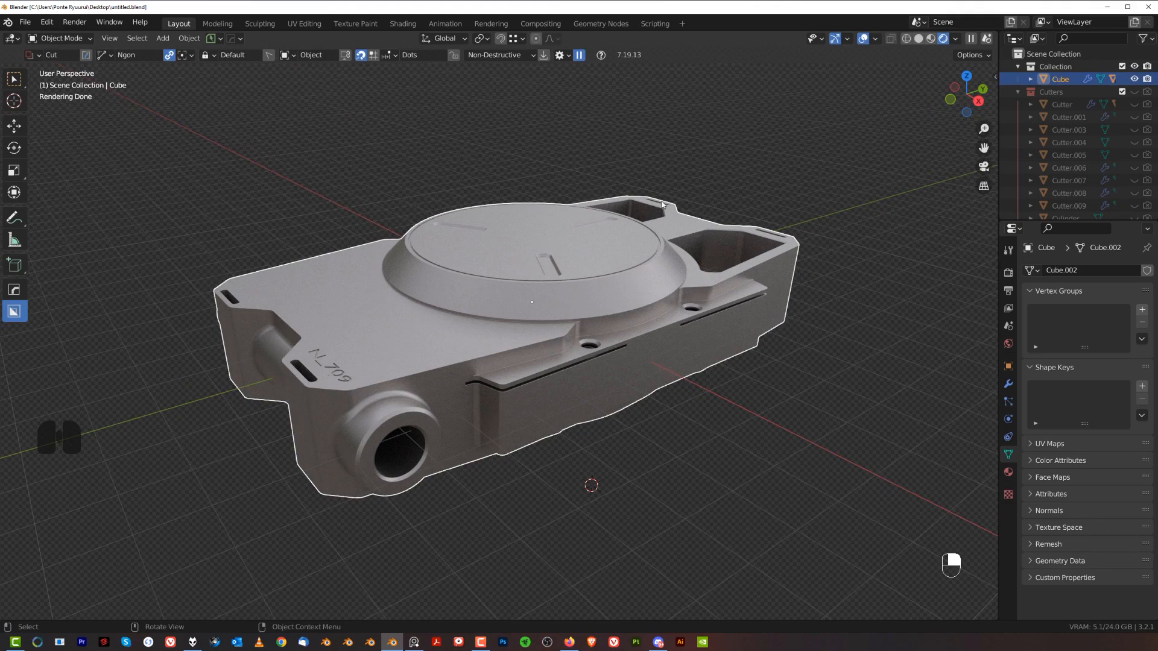
pyautogui.moveTo(417, 275); pyautogui.dragTo(618, 266, button='middle')
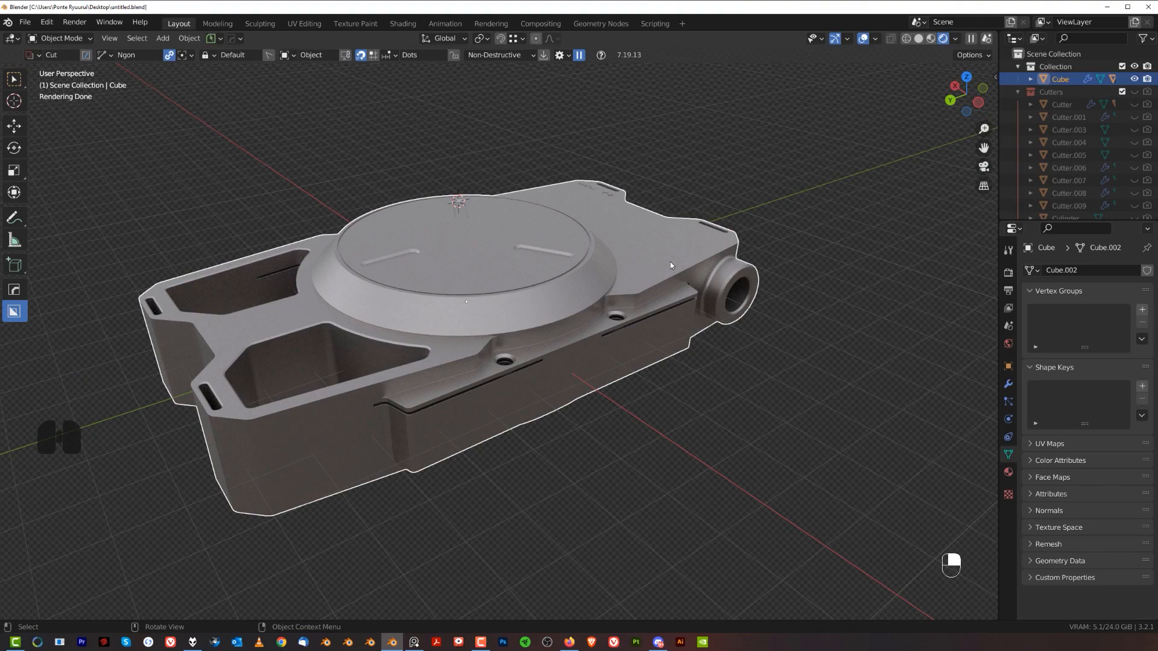
# - Save the scene to the desktop as the new incremental version untitled_01 with PowerSave
pyautogui.moveTo(670, 262); pyautogui.dragTo(207, 47, button='middle')
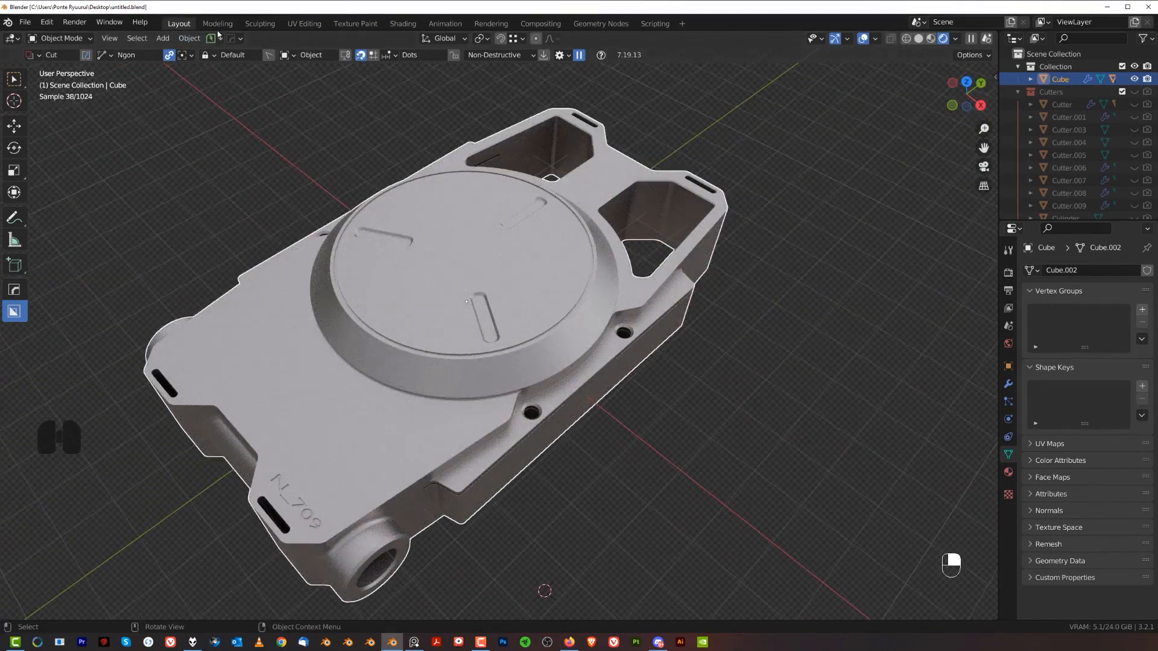
pyautogui.click(217, 38)
pyautogui.click(217, 85)
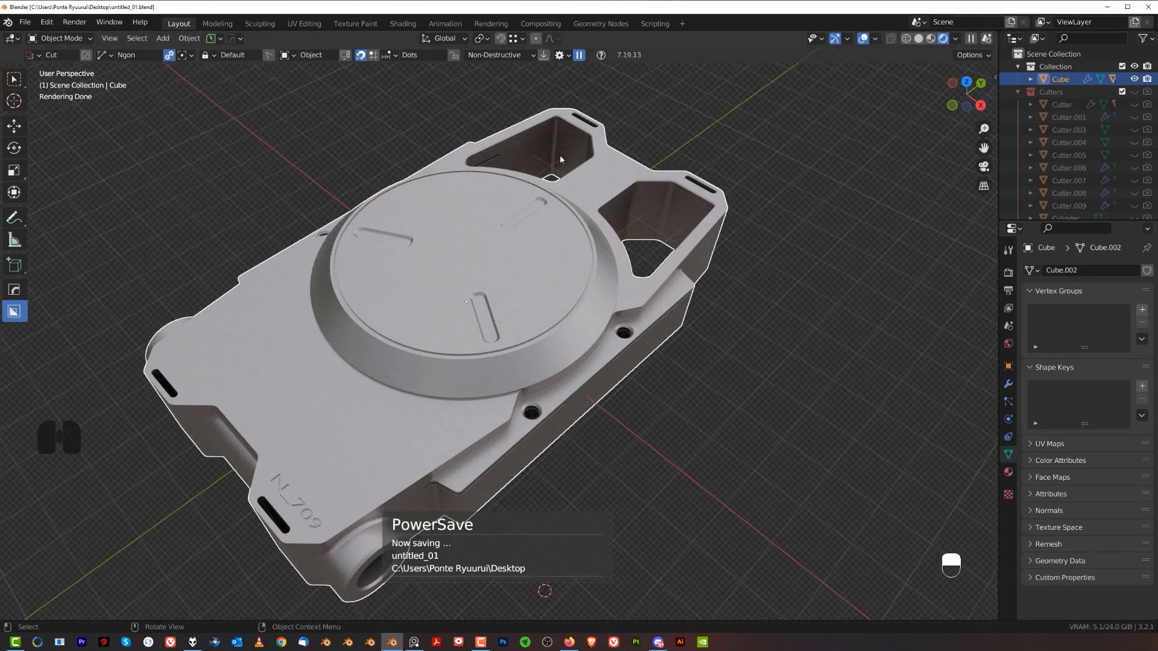
# - Inspect the rendered part in perspective and in the top orthographic view, ending in perspective on the engraved corner and hollow cylinder
pyautogui.keyDown('shift'); pyautogui.moveTo(578, 399); pyautogui.dragTo(667, 251, button='middle'); pyautogui.keyUp('shift')
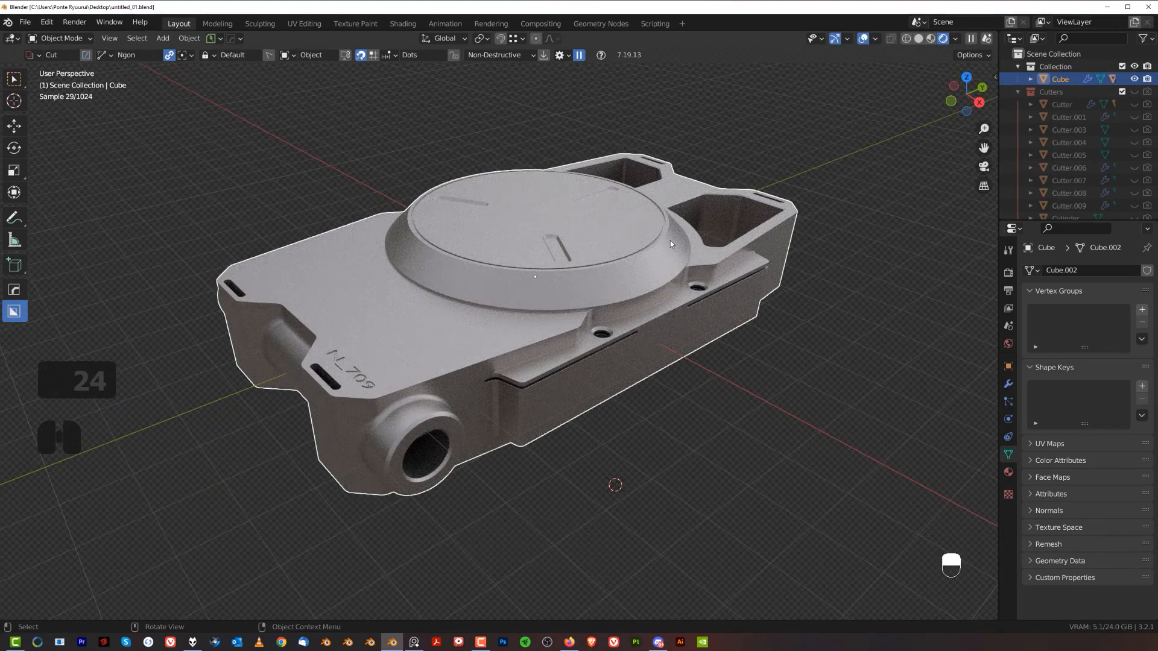
pyautogui.moveTo(595, 256); pyautogui.dragTo(614, 324, button='middle')
pyautogui.press('KP_7')
pyautogui.press('KP_5')
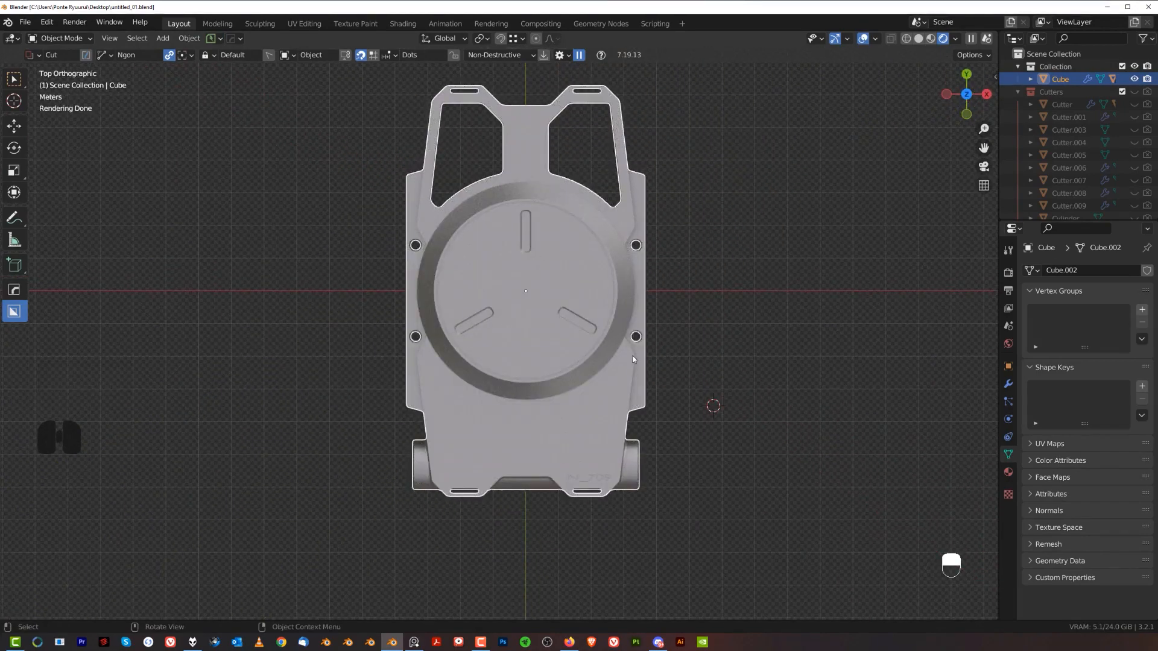
pyautogui.moveTo(678, 408); pyautogui.dragTo(522, 384, button='middle')
pyautogui.press('KP_5')
pyautogui.moveTo(592, 430); pyautogui.dragTo(743, 344, button='middle')
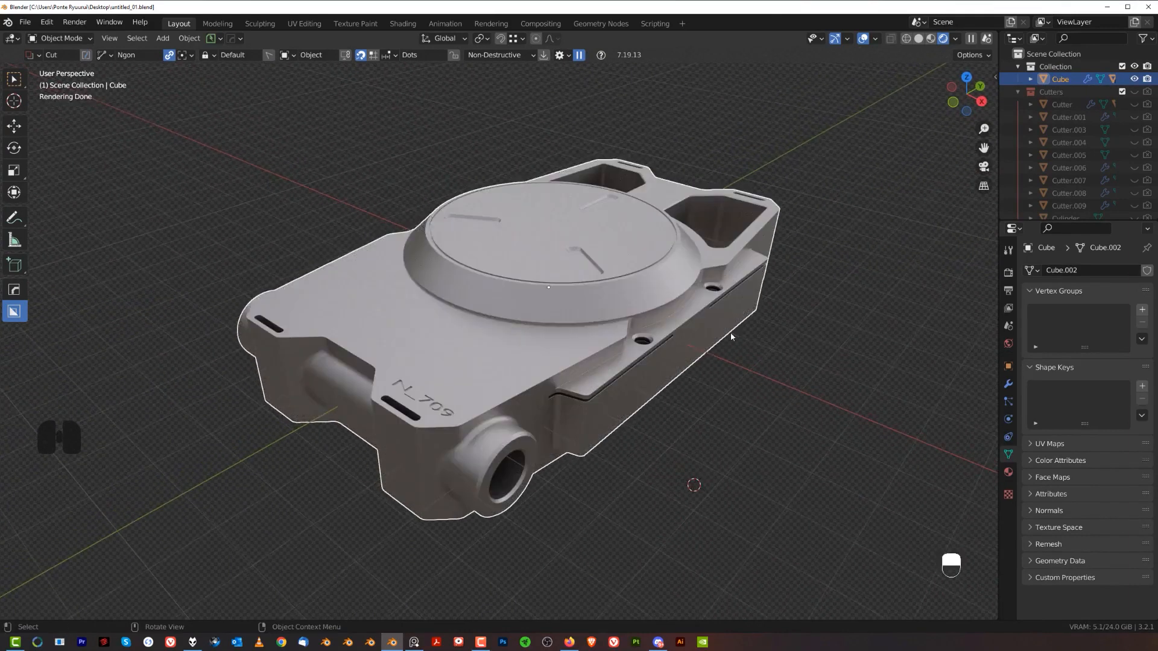